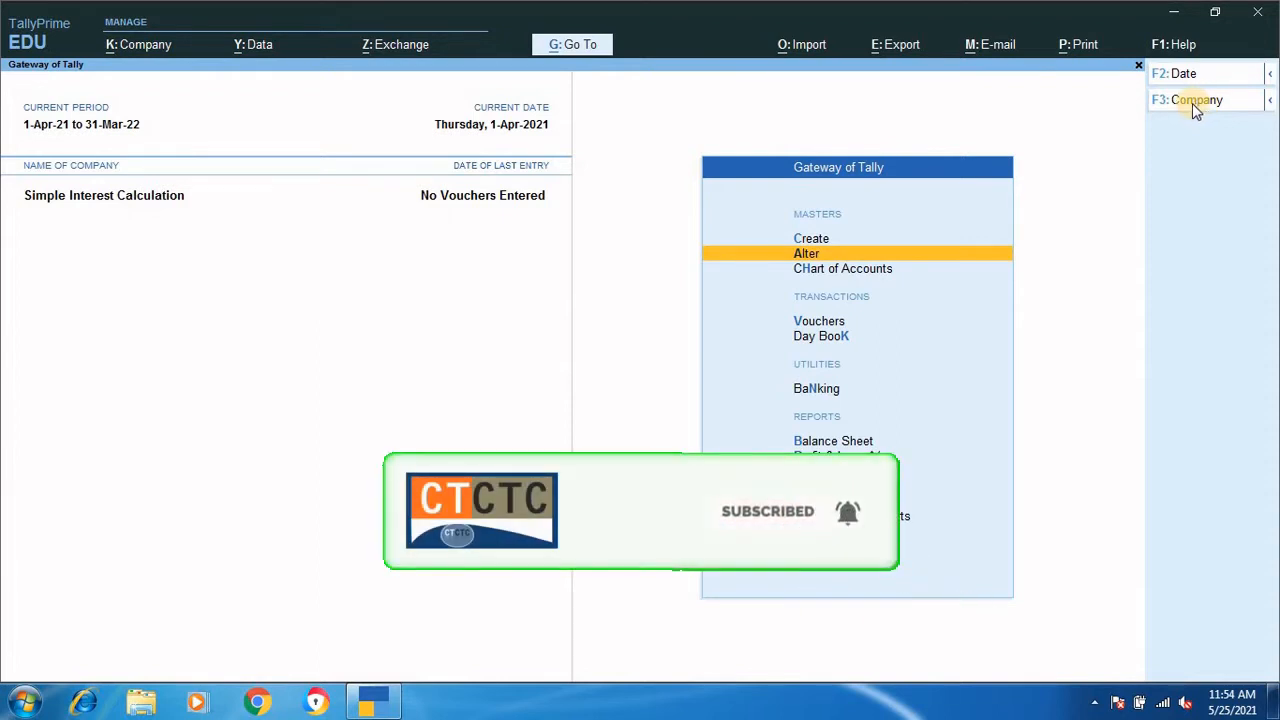
Step: Check the interest calculation, invoice discount column and GST settings in the company features of Simple Interest Calculation, and return to the Gateway of Tally
click(1191, 101)
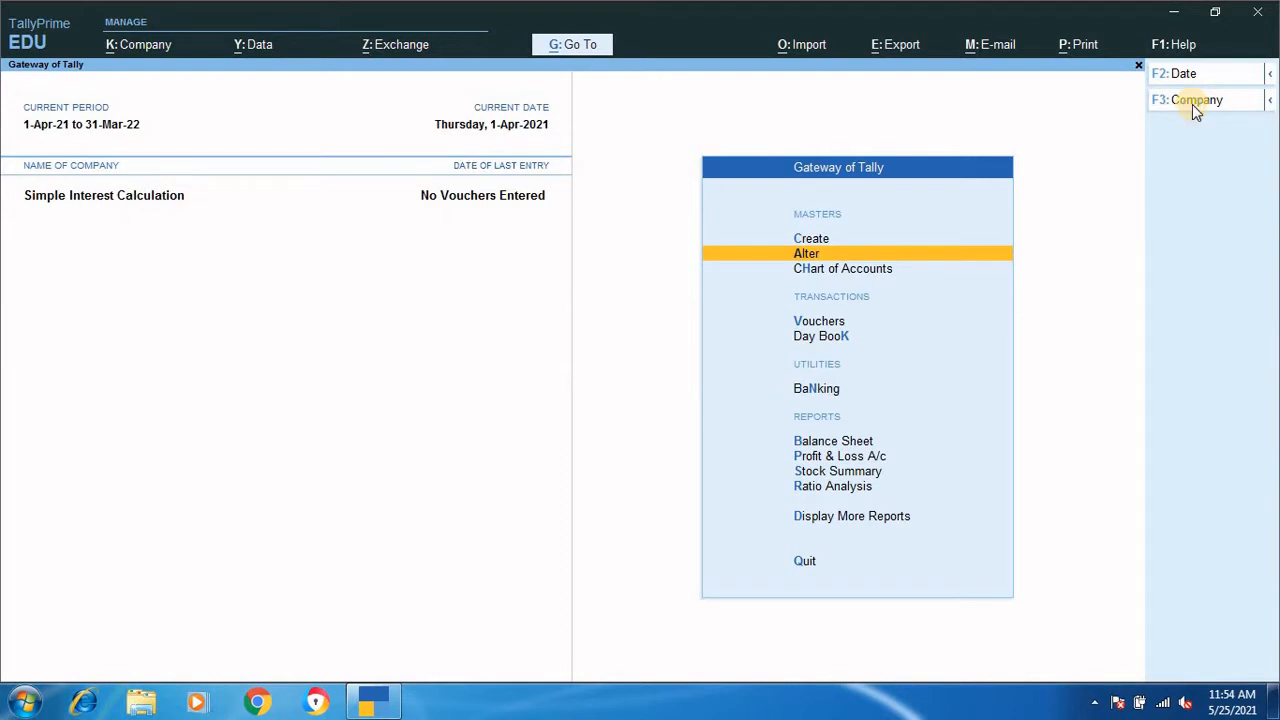
key(F11)
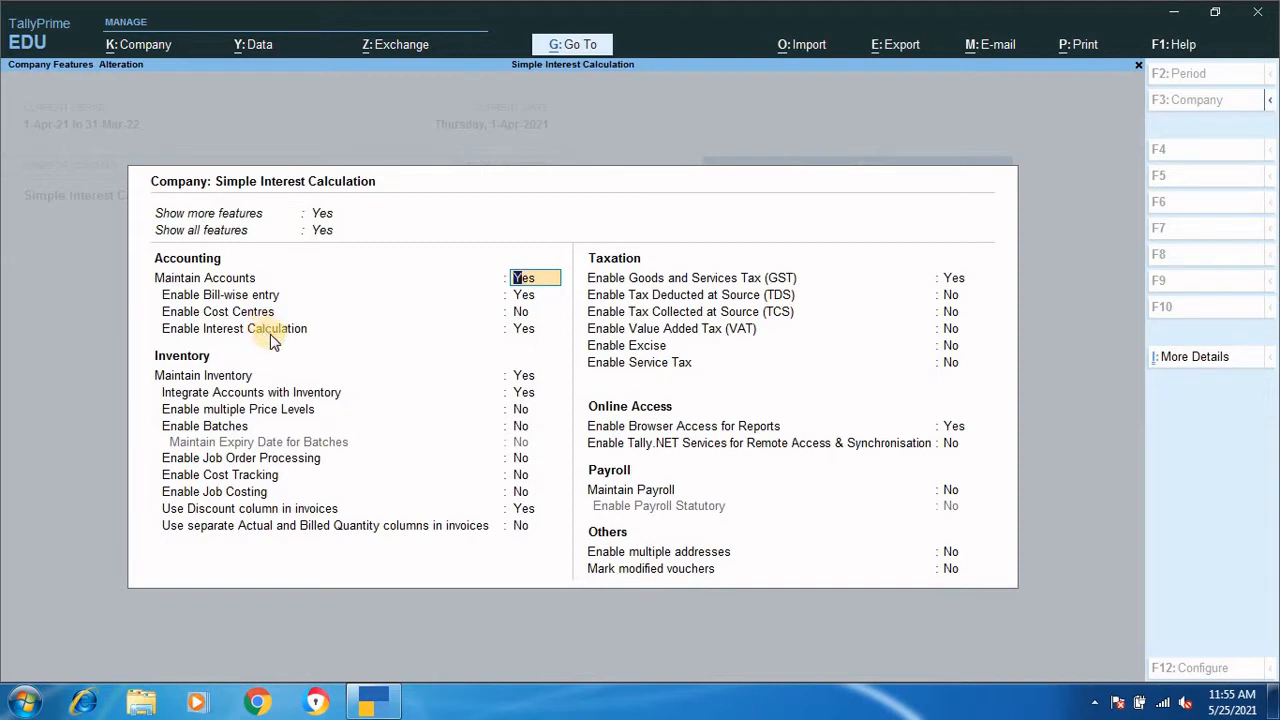
click(525, 333)
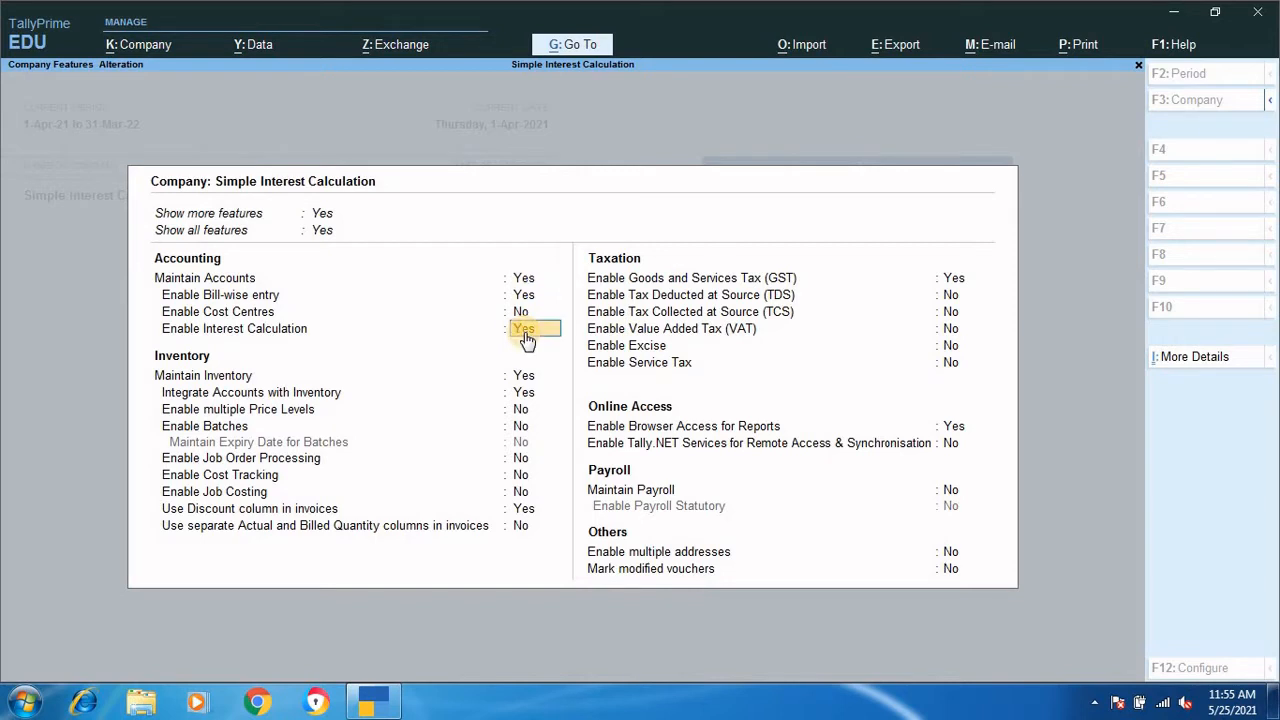
click(525, 511)
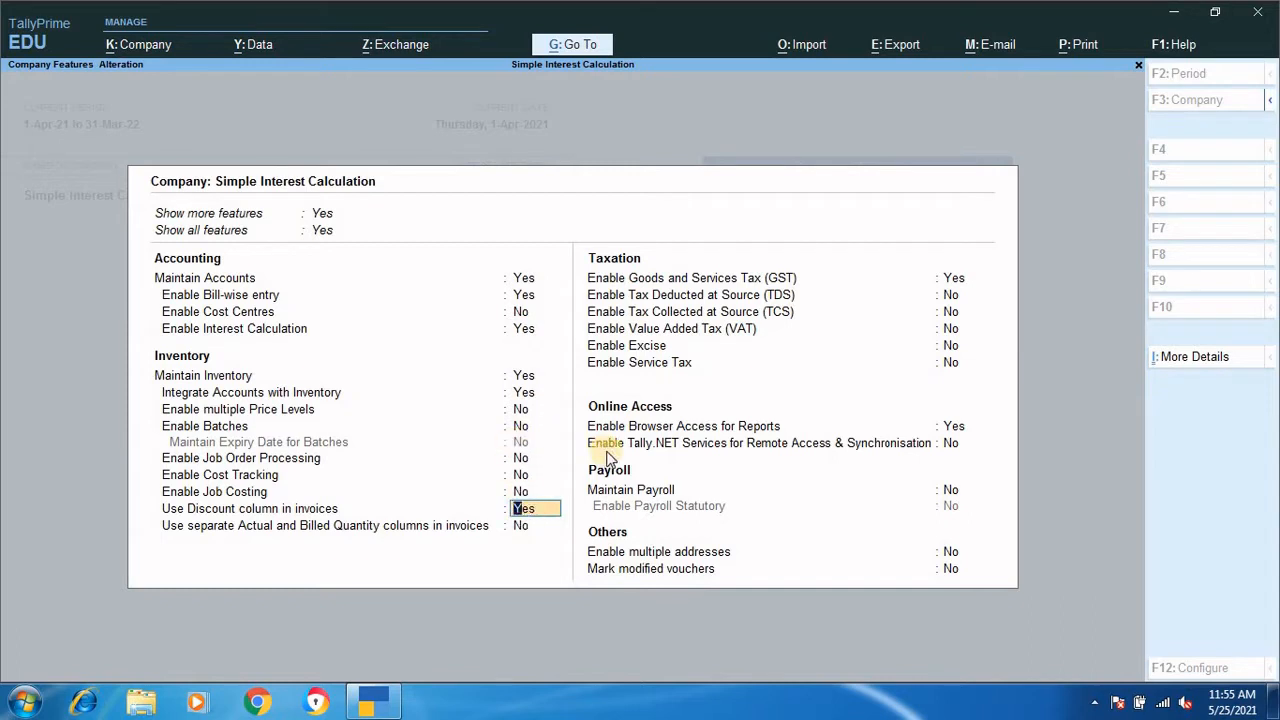
click(953, 280)
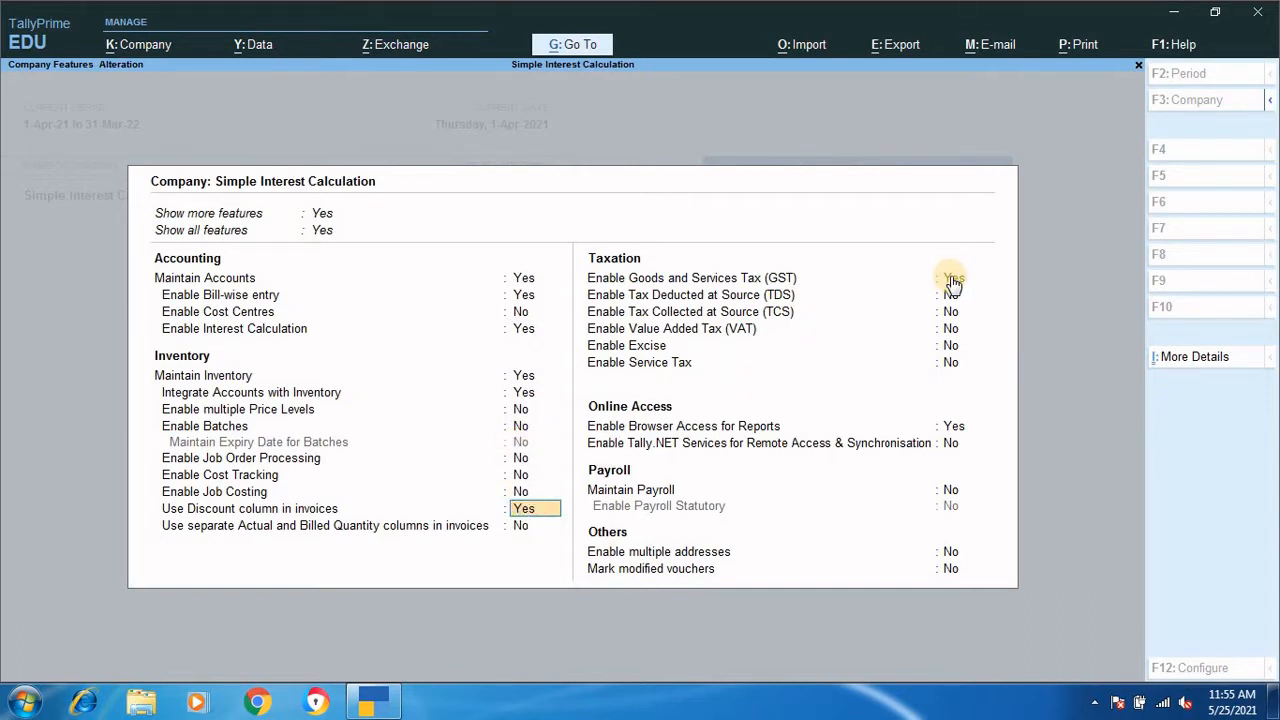
key(ctrl+a)
key(Escape)
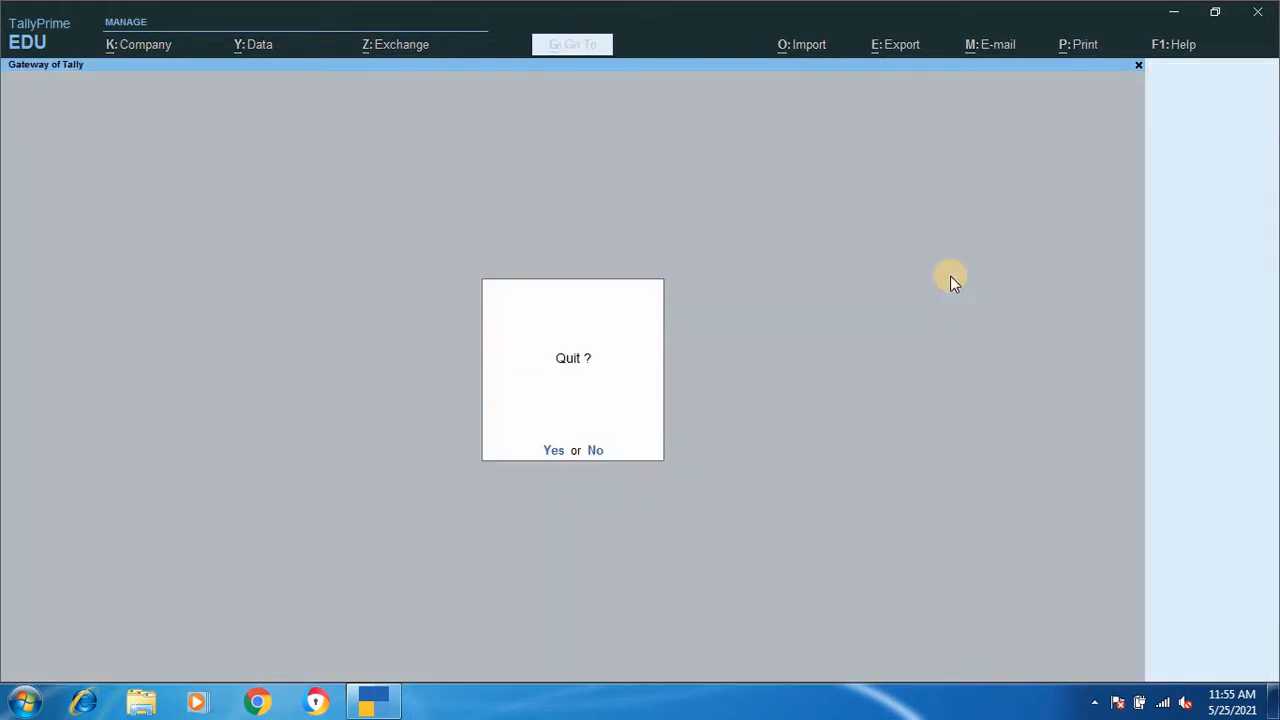
key(n)
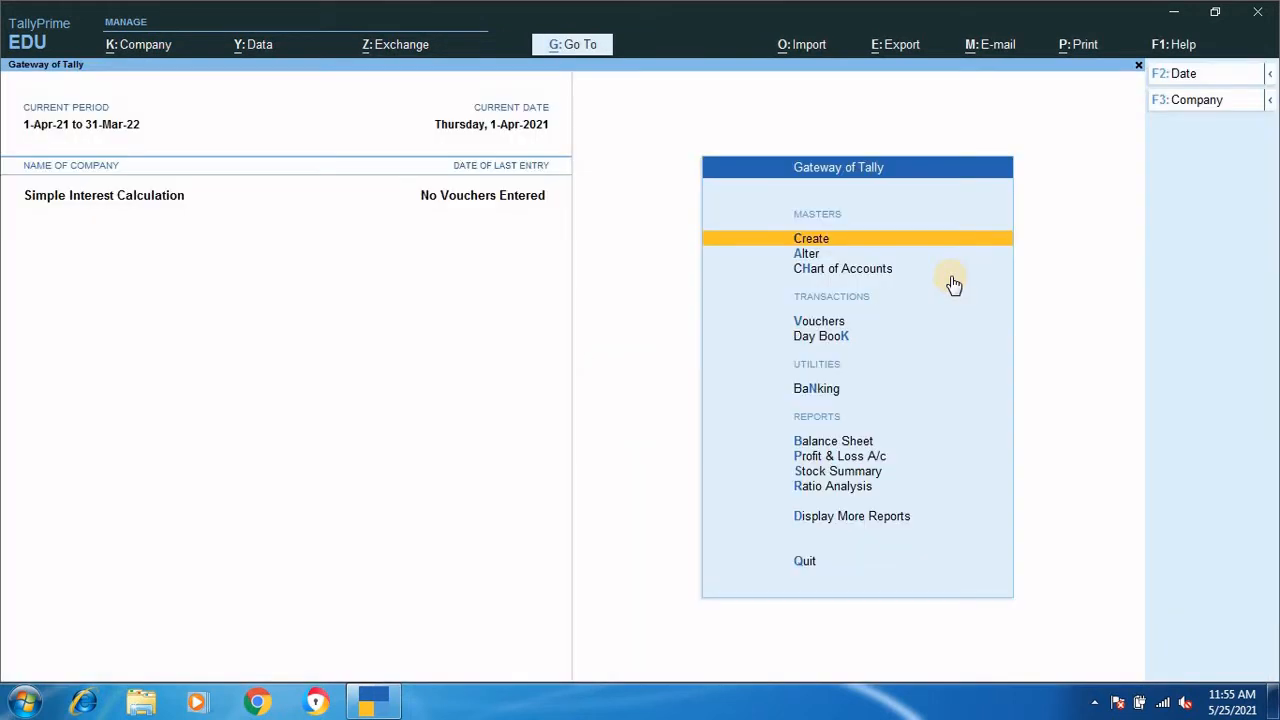
Step: Open the CGST ledger for alteration, examine its interest calculation and percentage settings, and return to the ledger list
key(Down)
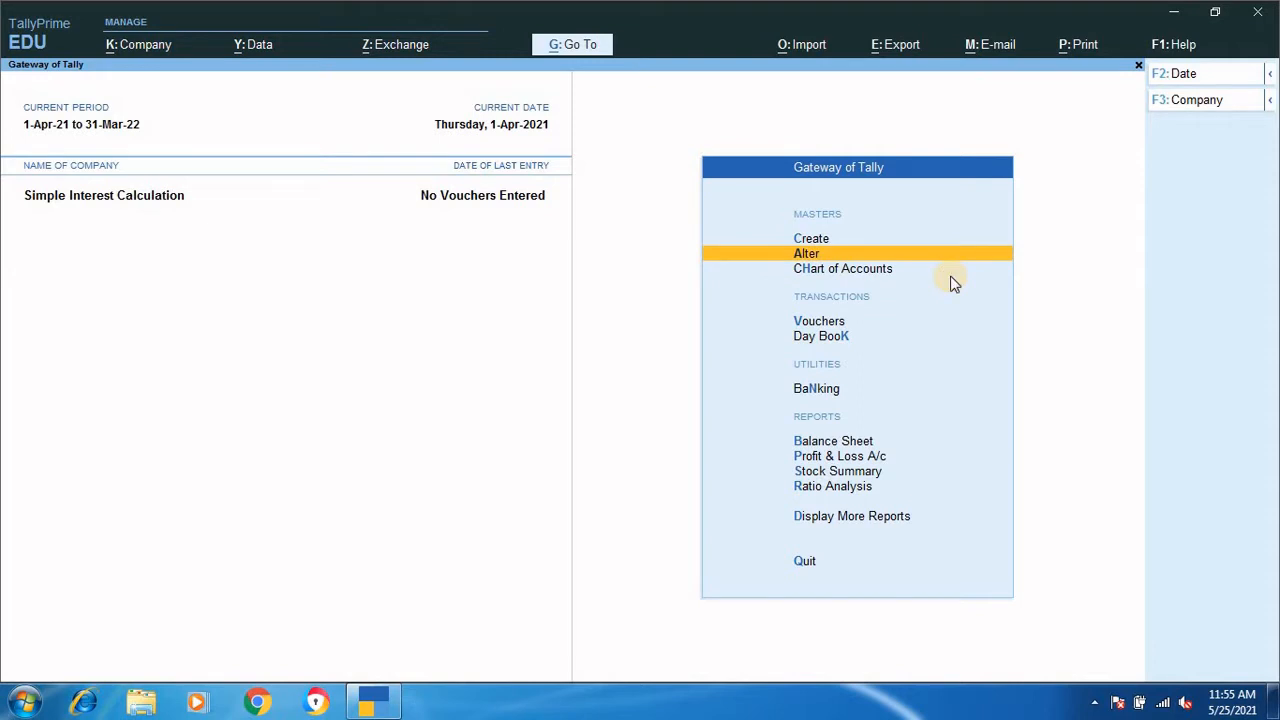
key(Return)
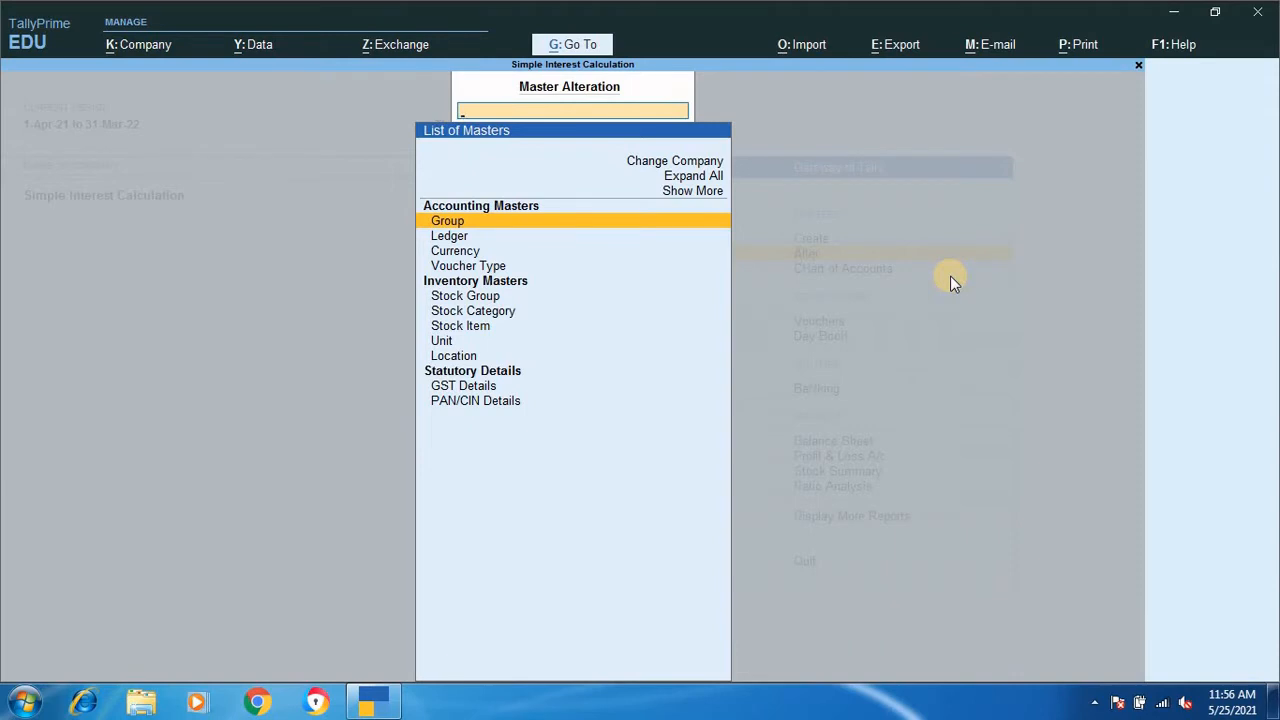
key(Down)
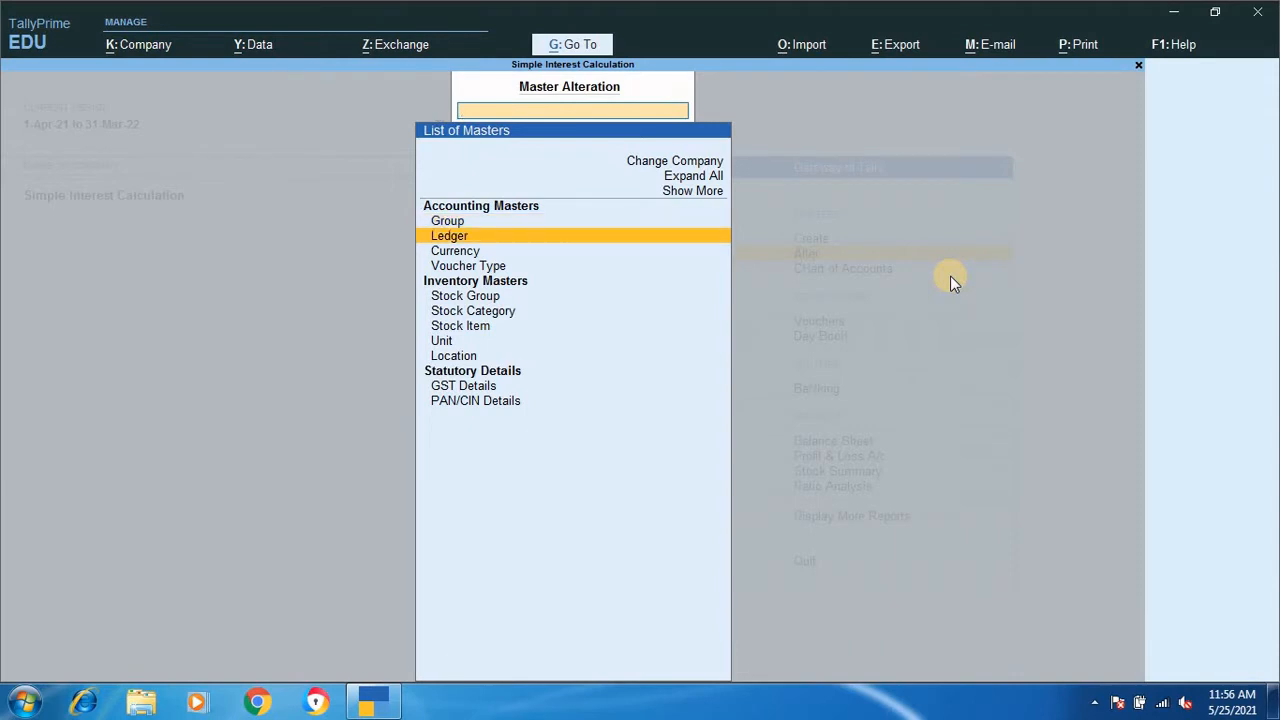
key(Return)
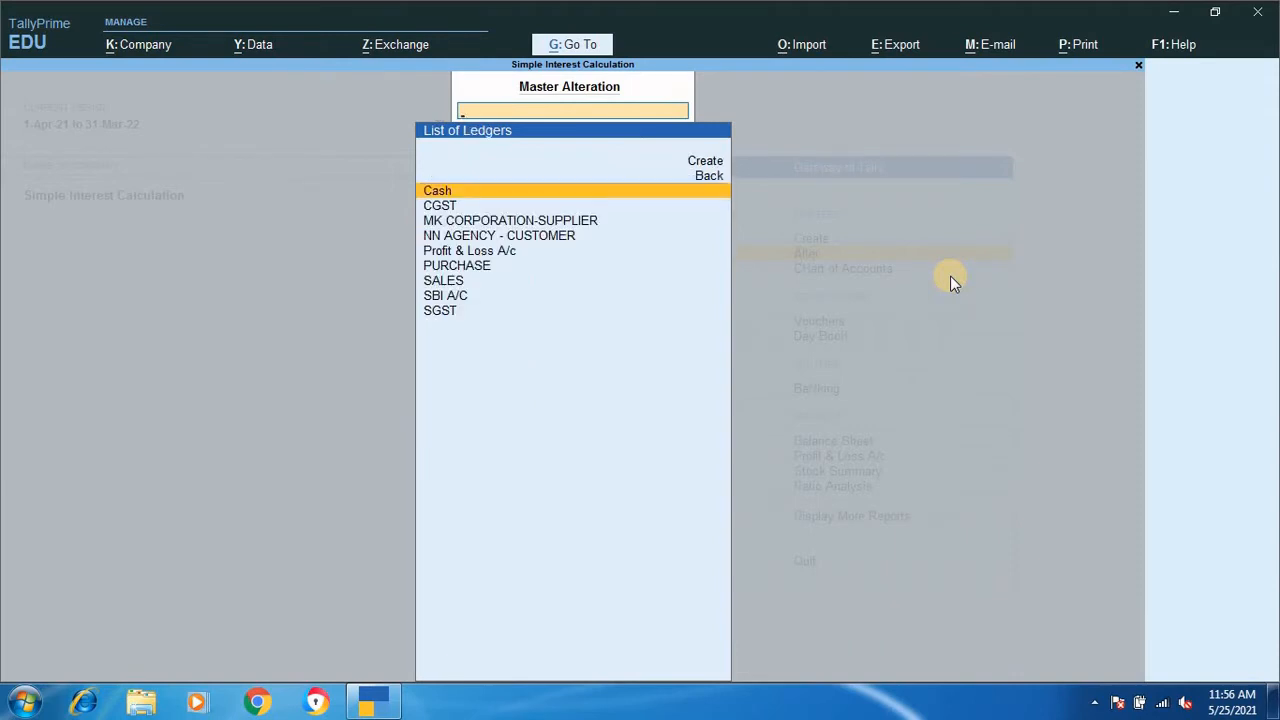
key(Down)
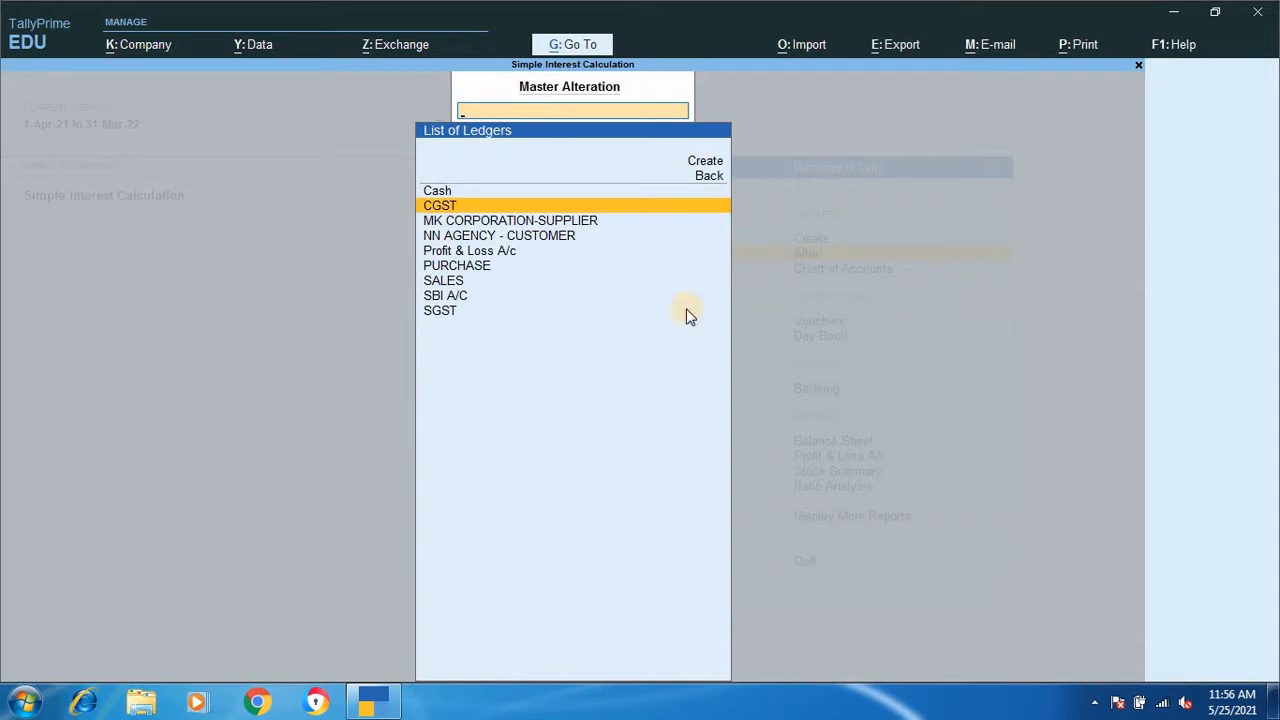
key(Return)
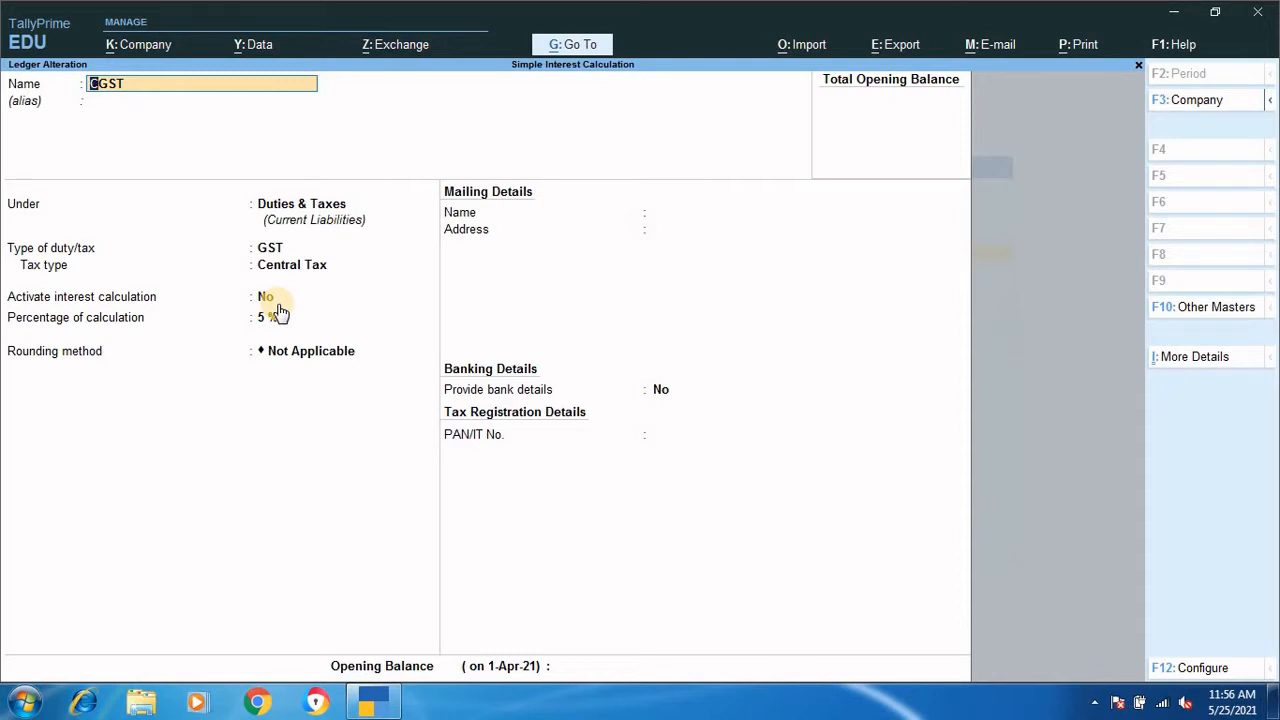
key(Escape)
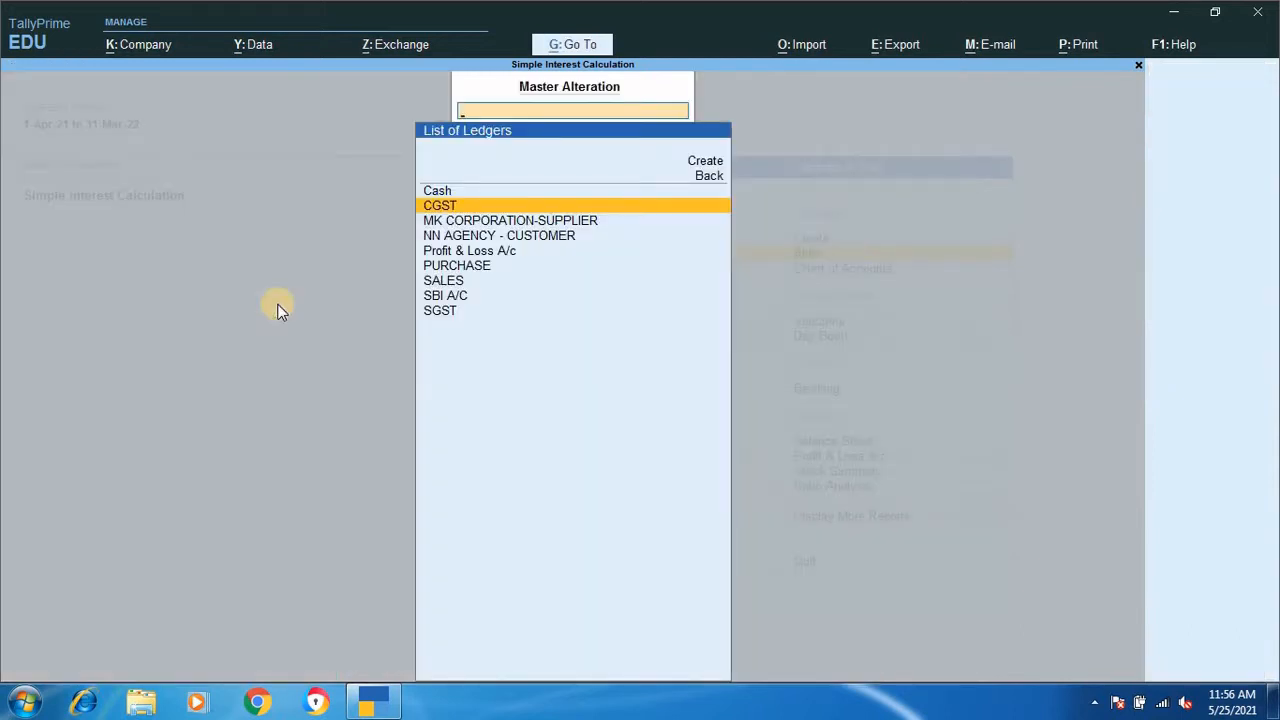
Step: Open the SGST ledger for alteration, examine its tax type and percentage of calculation, and leave it without changes
key(Down)
key(Down)
key(Down)
key(Down)
key(Down)
key(Down)
key(Down)
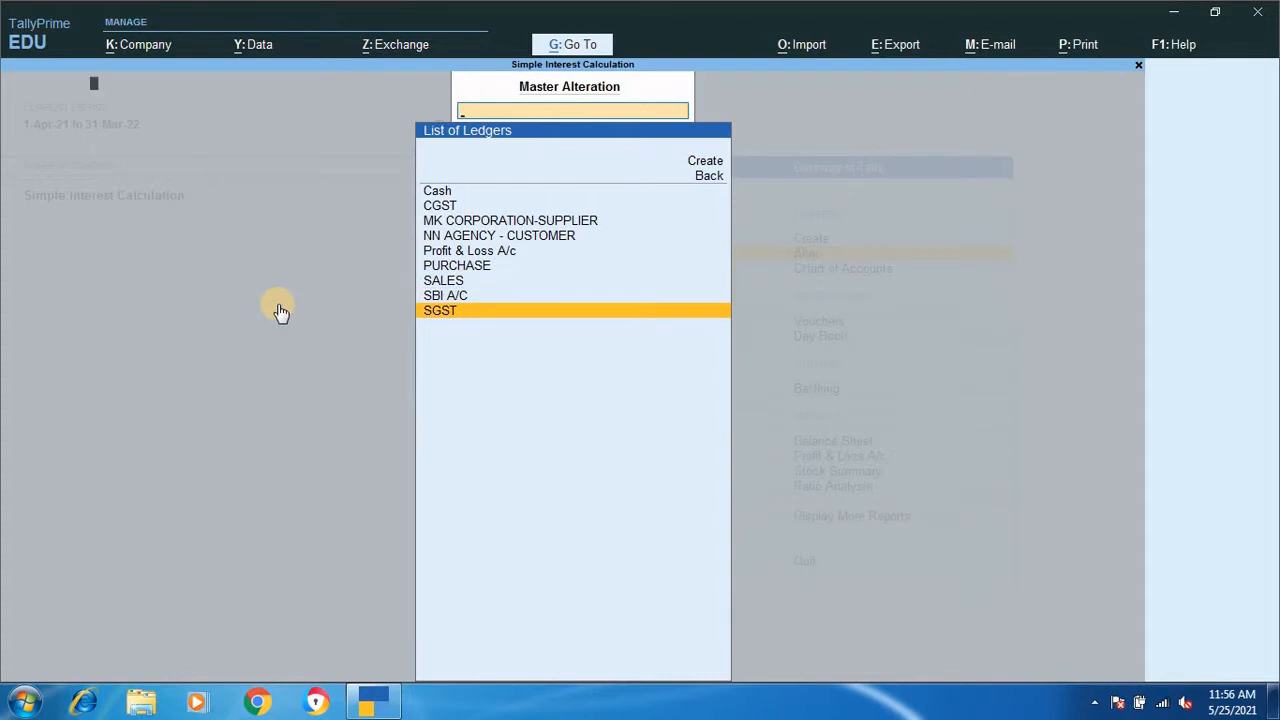
key(Return)
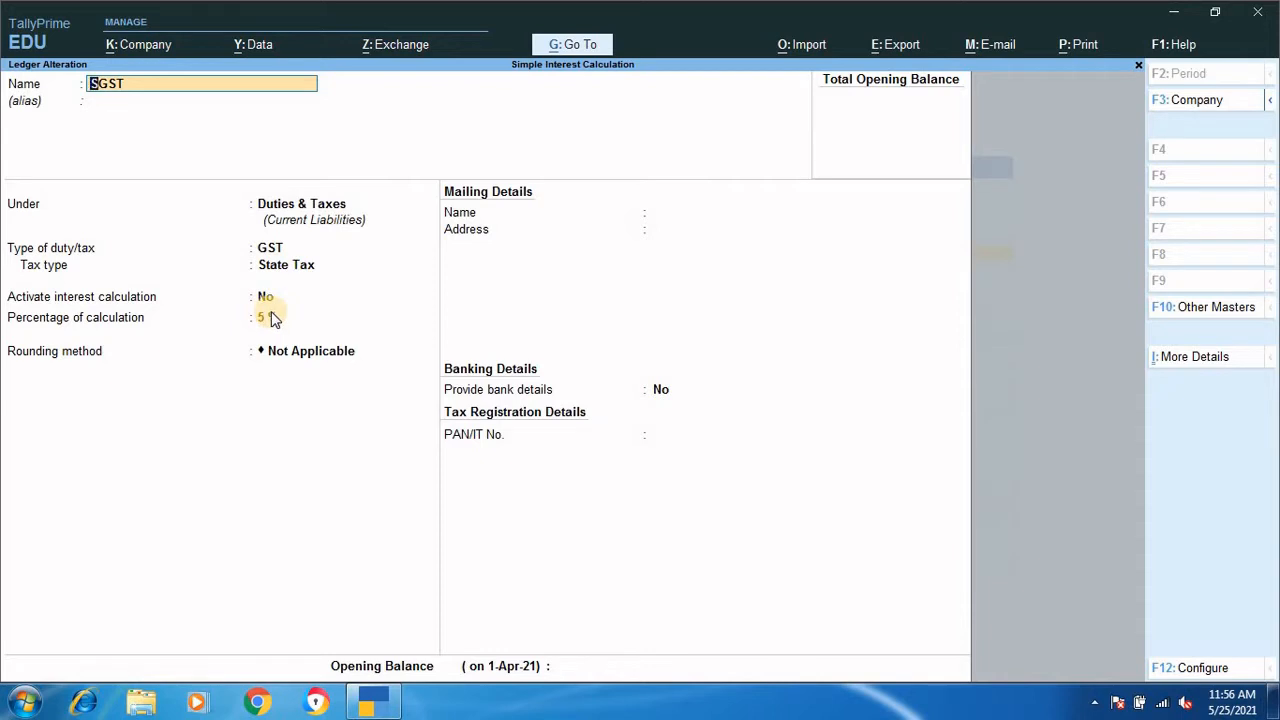
key(BackSpace)
key(Escape)
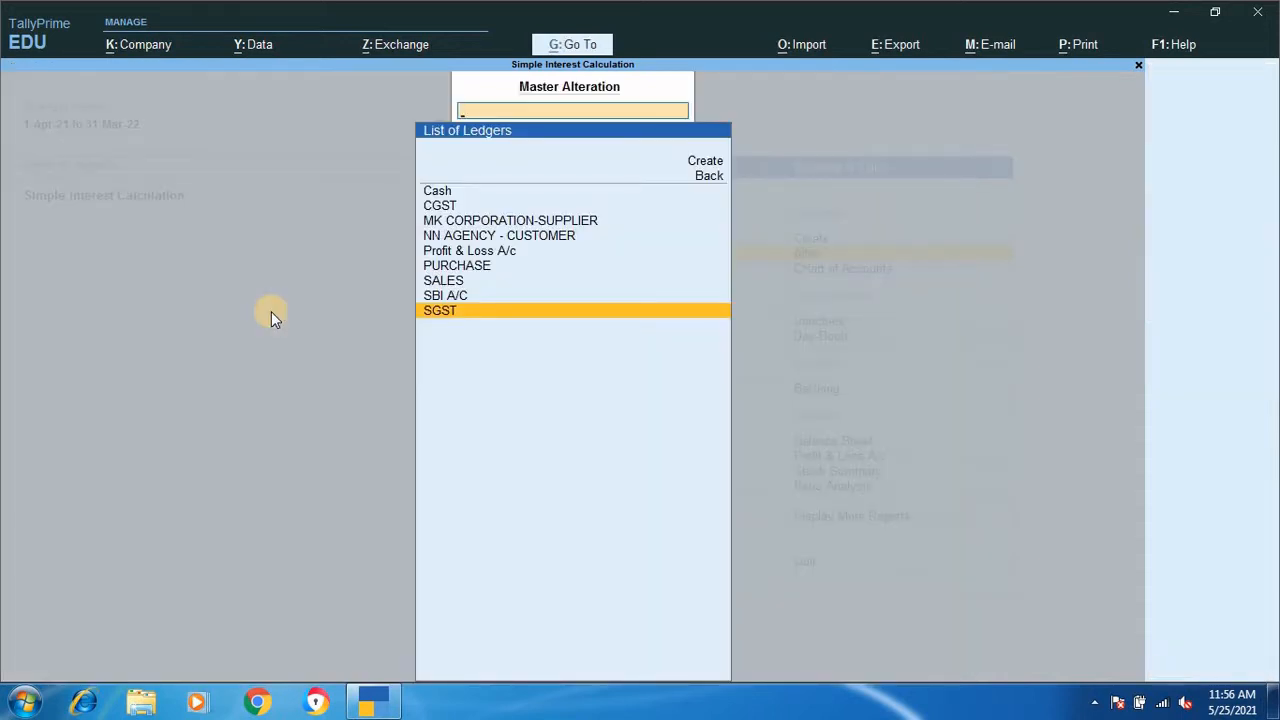
Step: Open the PURCHASE ledger for alteration and set Set/Alter GST Details to Yes to bring up its GST details
key(Up)
key(Up)
key(Up)
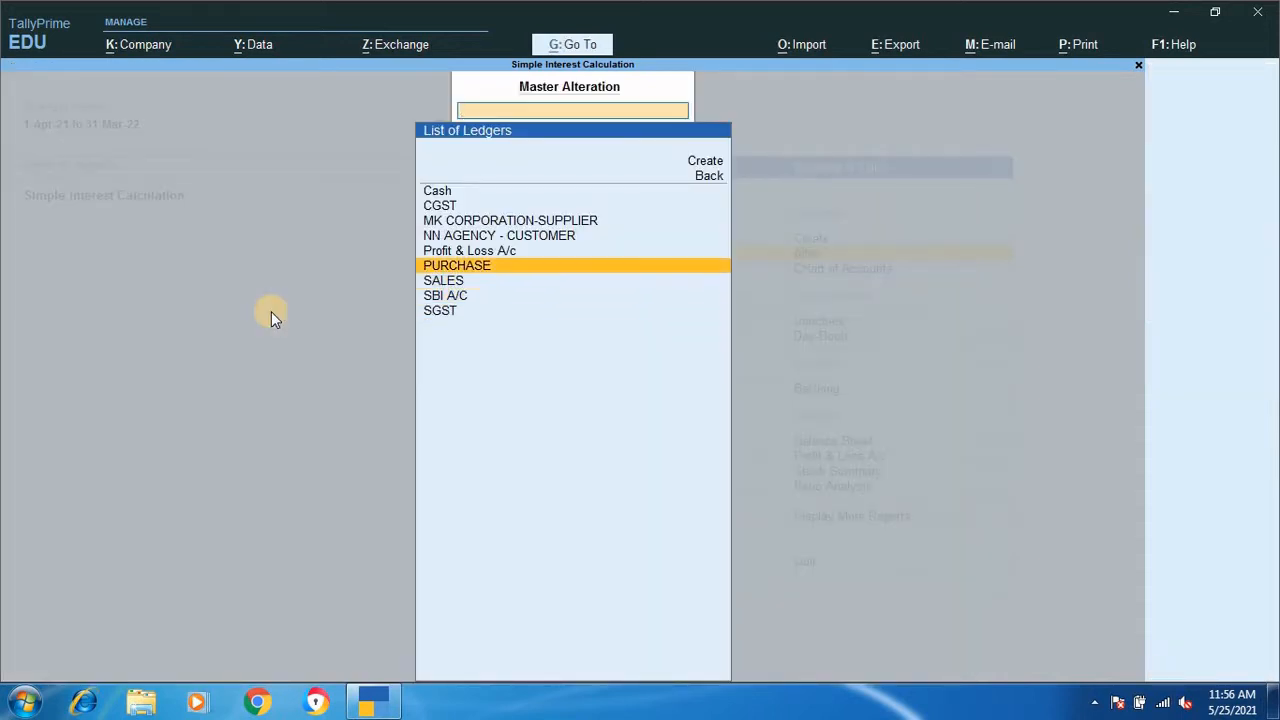
key(Return)
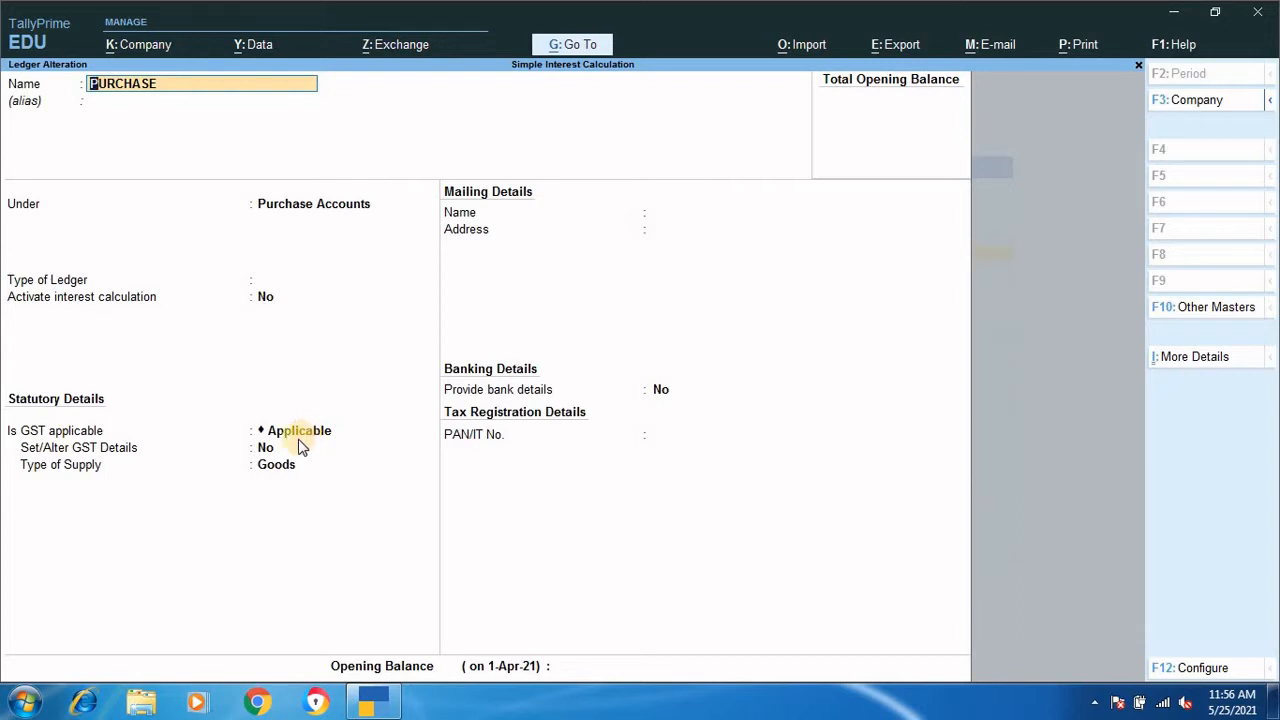
click(264, 448)
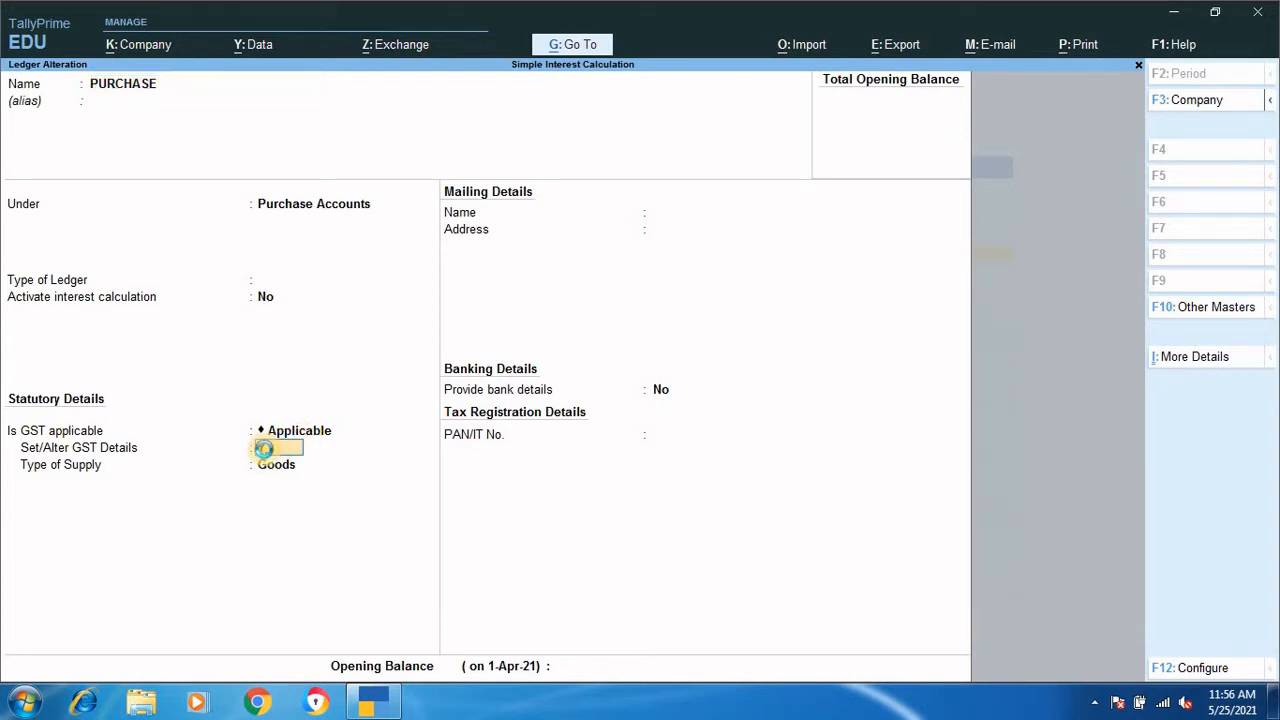
click(264, 448)
key(Return)
key(Return)
key(Return)
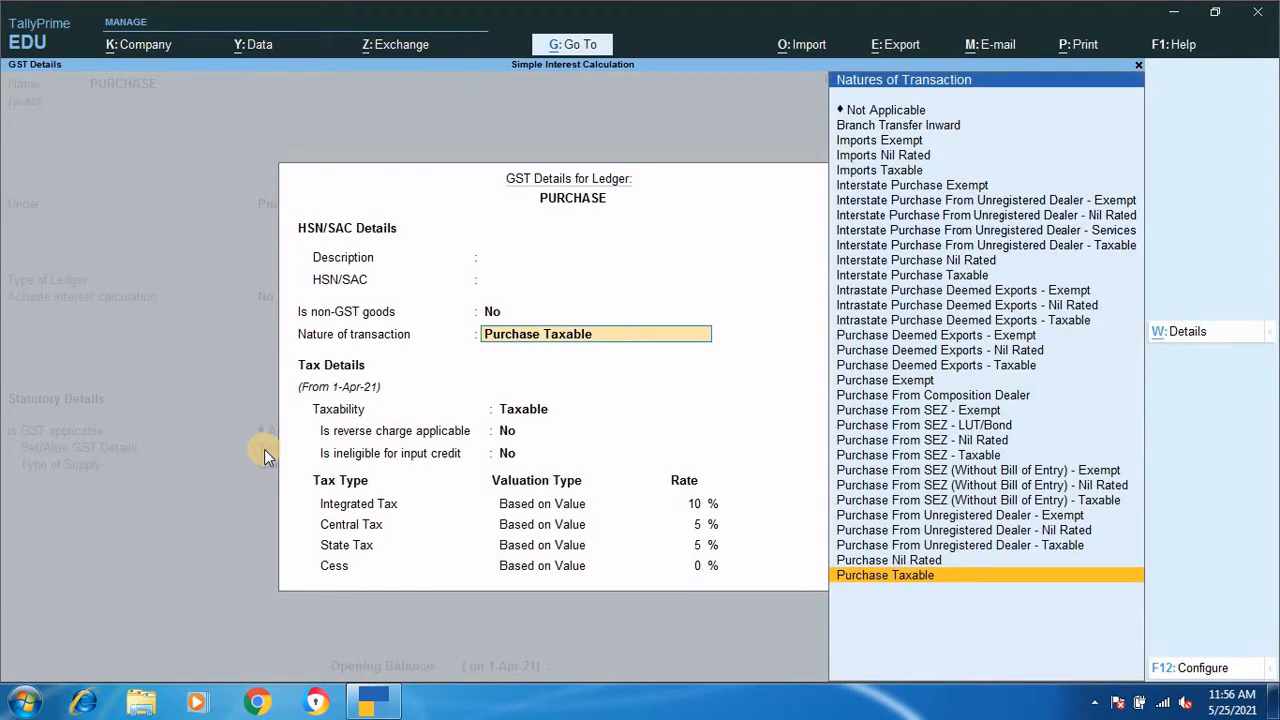
Step: Accept the purchase GST details with Purchase Taxable as the nature of transaction, and save the PURCHASE ledger
key(Return)
key(Return)
key(Return)
key(Return)
key(Return)
key(Return)
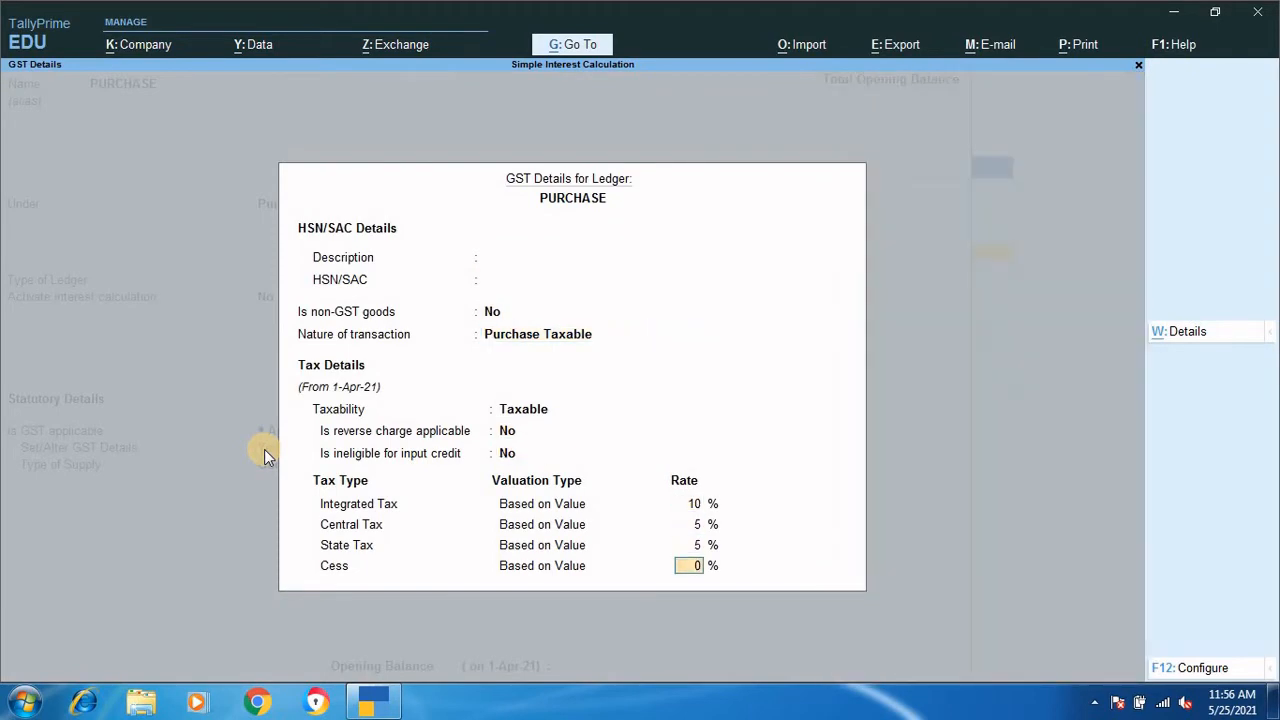
key(Return)
key(Return)
key(Return)
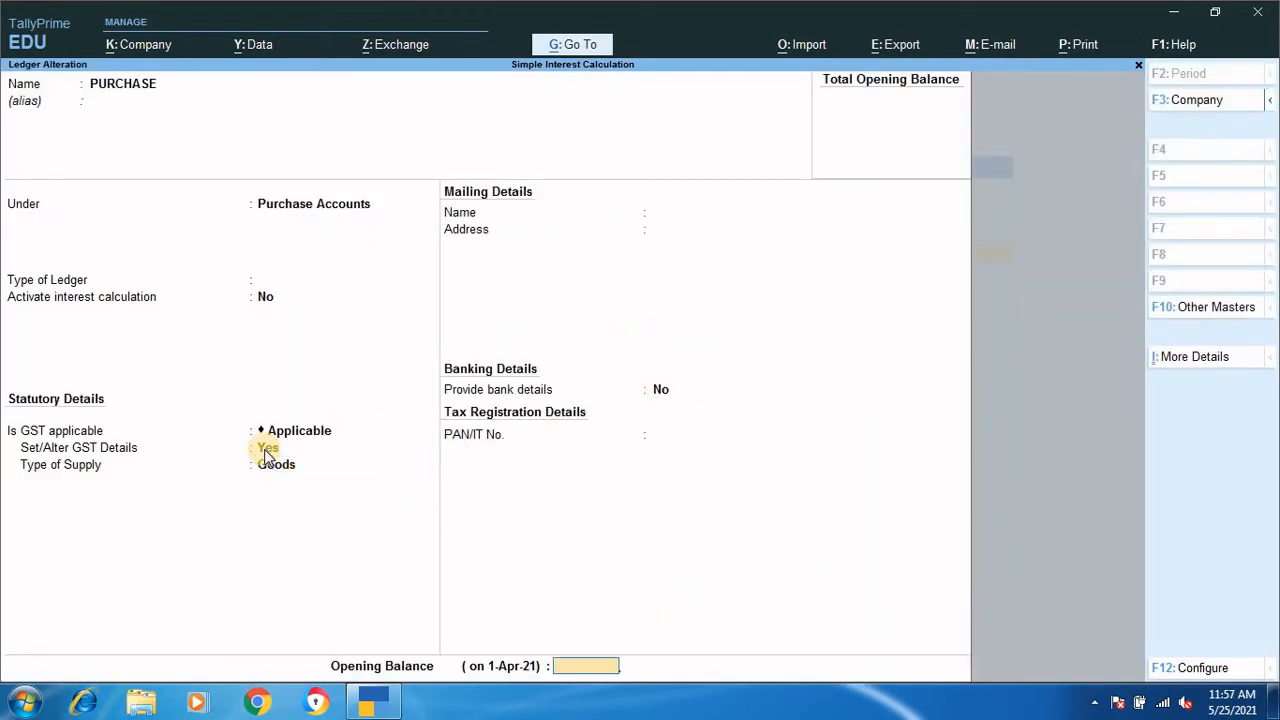
key(Return)
key(Return)
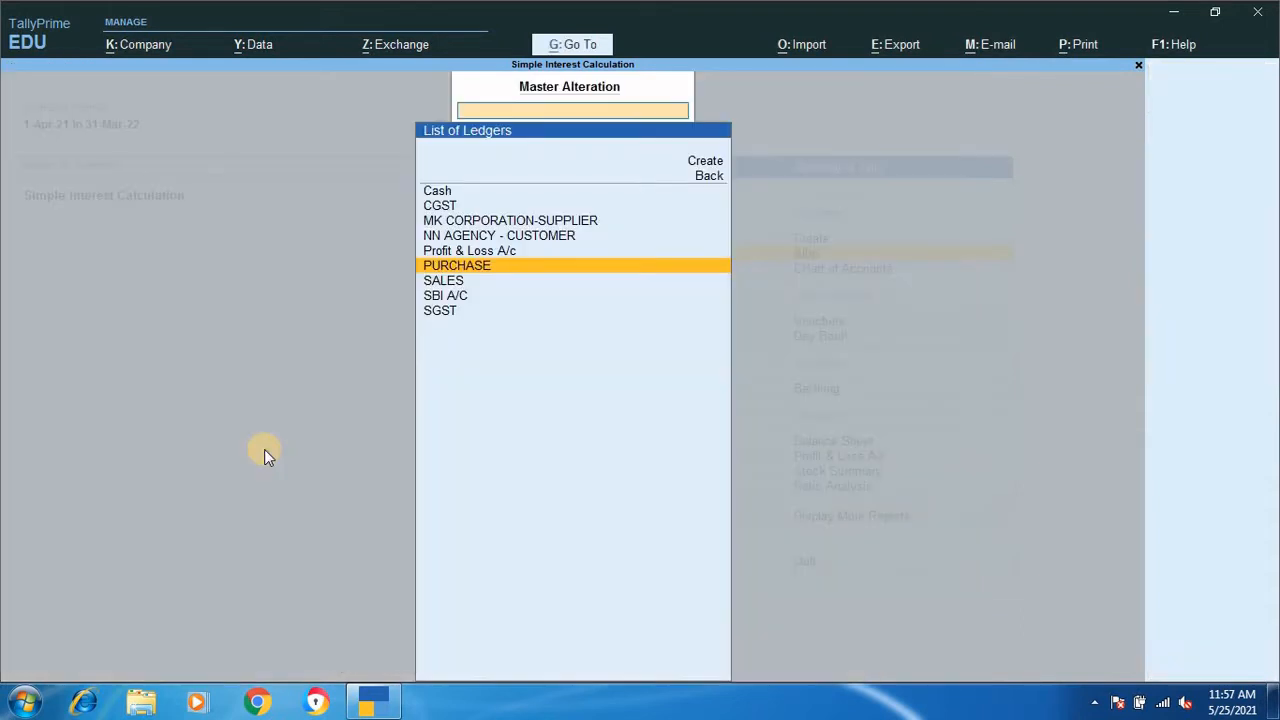
Step: Open the SALES ledger for alteration and bring up its GST details by setting Set/Alter GST Details to Yes
key(Down)
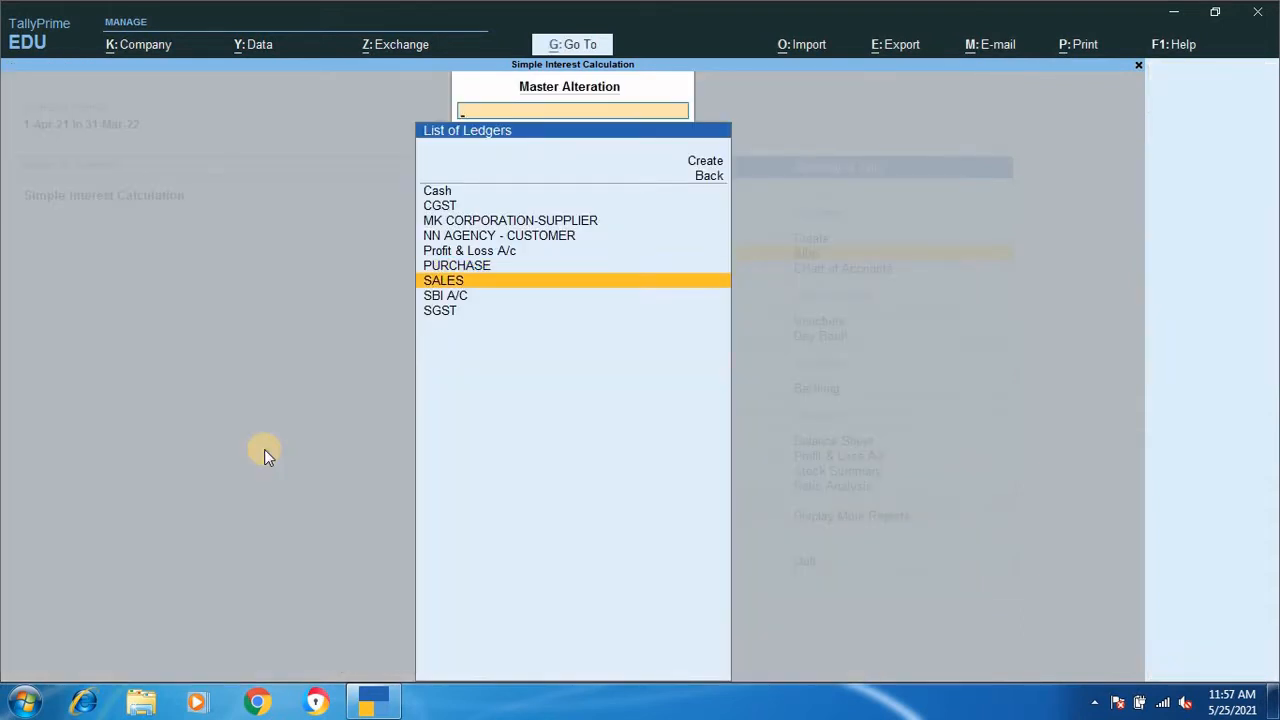
key(Return)
key(Return)
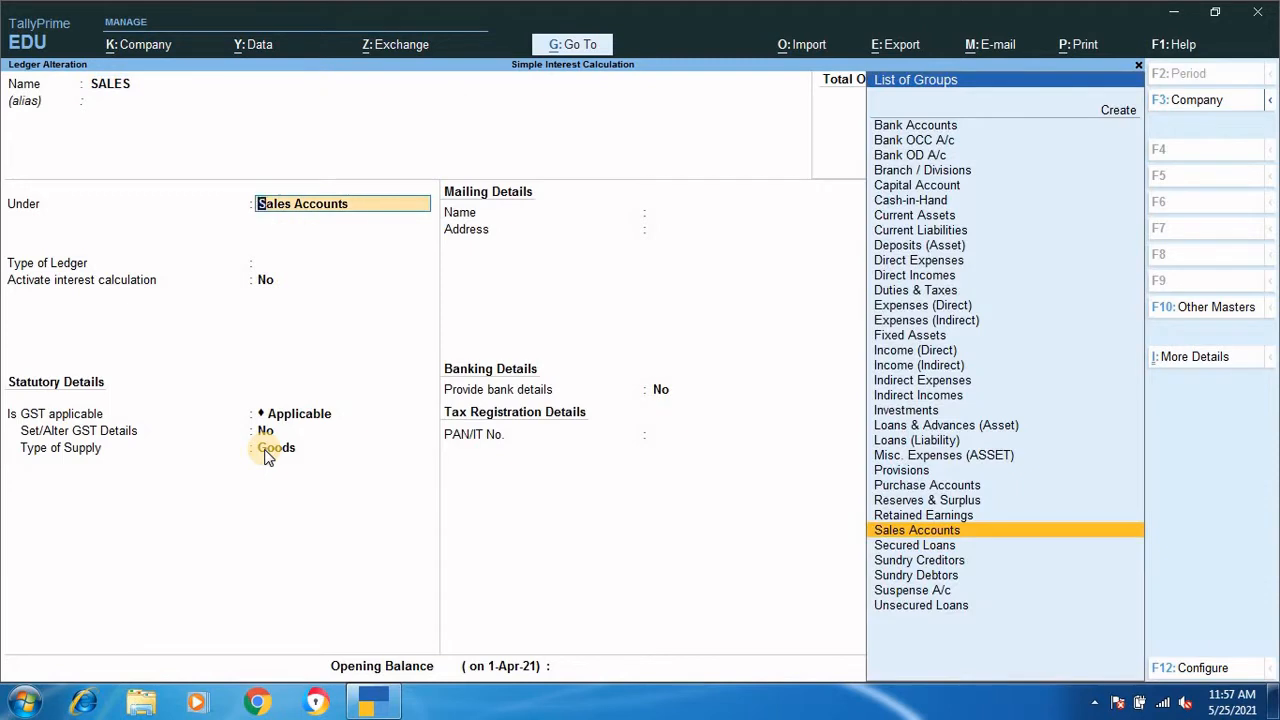
key(Return)
key(Return)
key(Return)
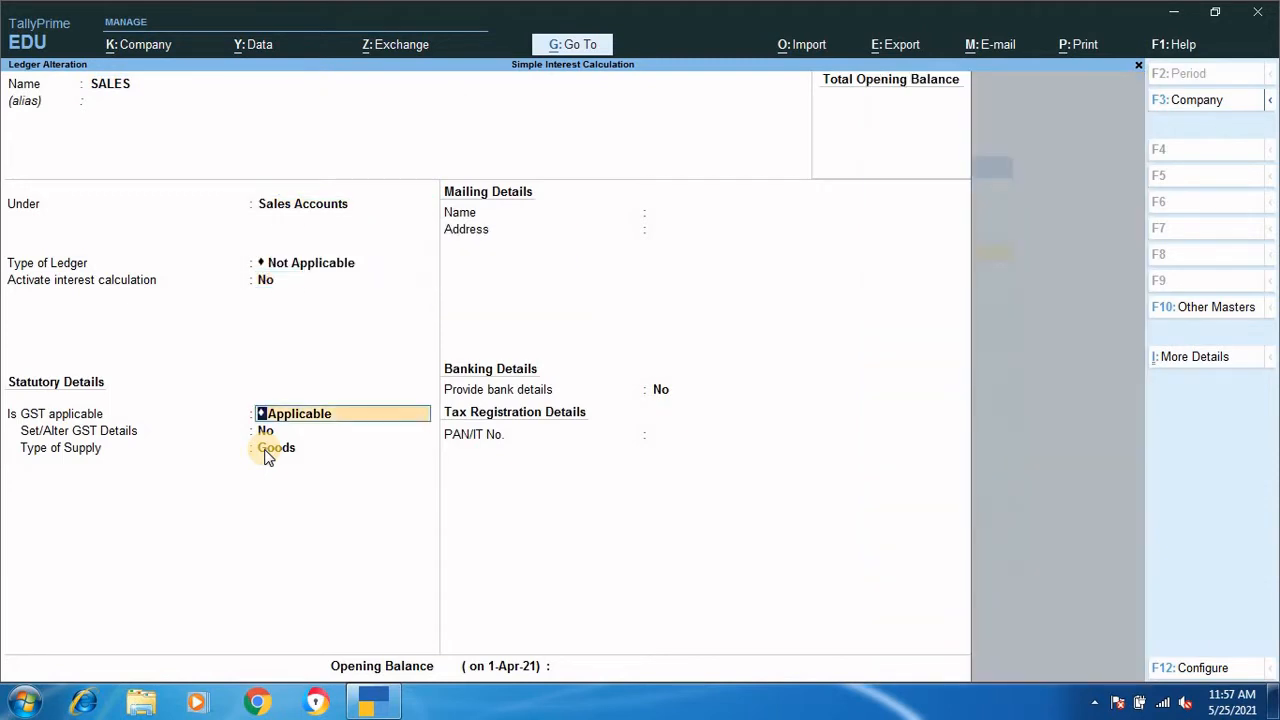
key(Return)
text(Y)
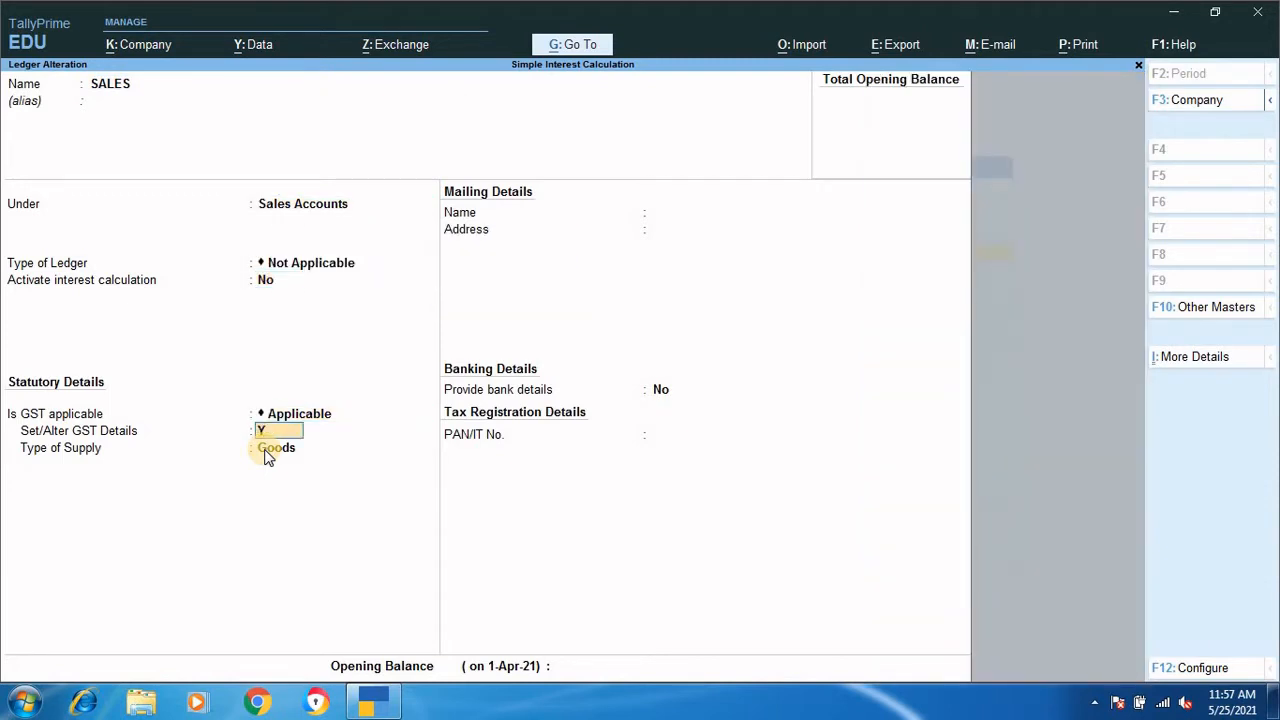
key(Return)
Step: Examine the nature of transaction and tax rates in the SALES ledger's GST details, and leave the ledger without saving
key(Return)
key(Return)
key(Return)
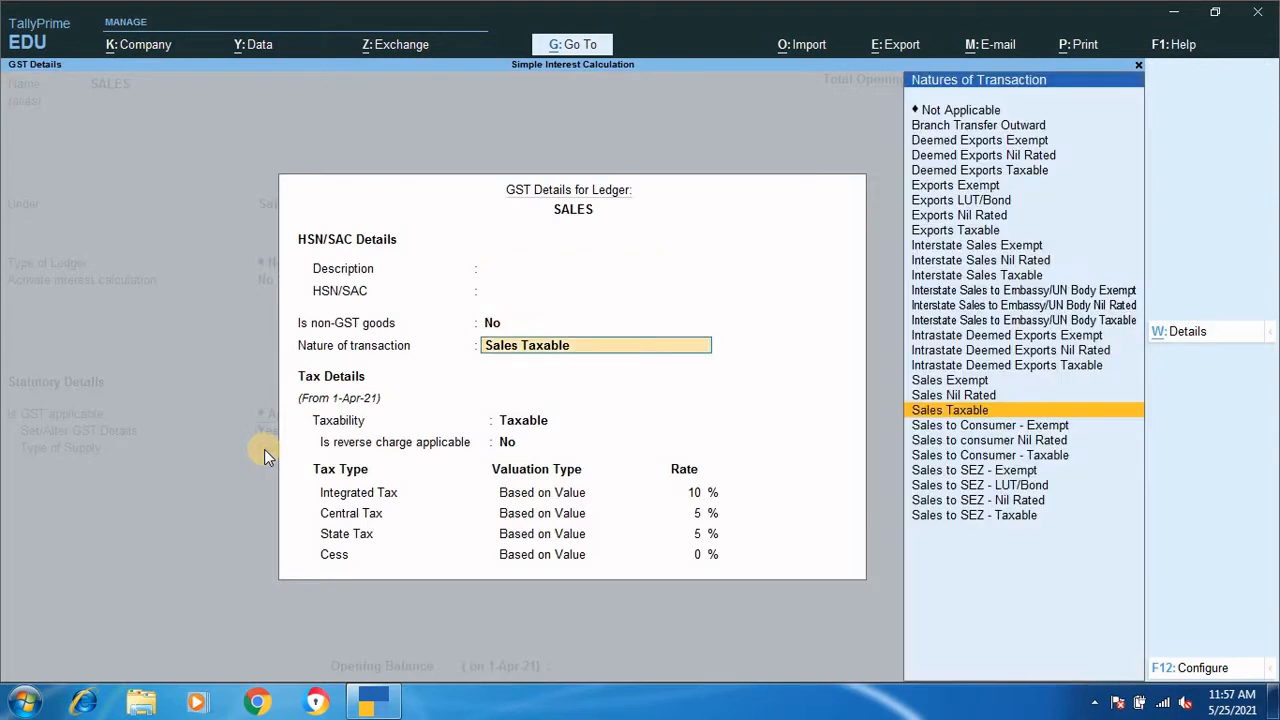
key(Return)
key(Return)
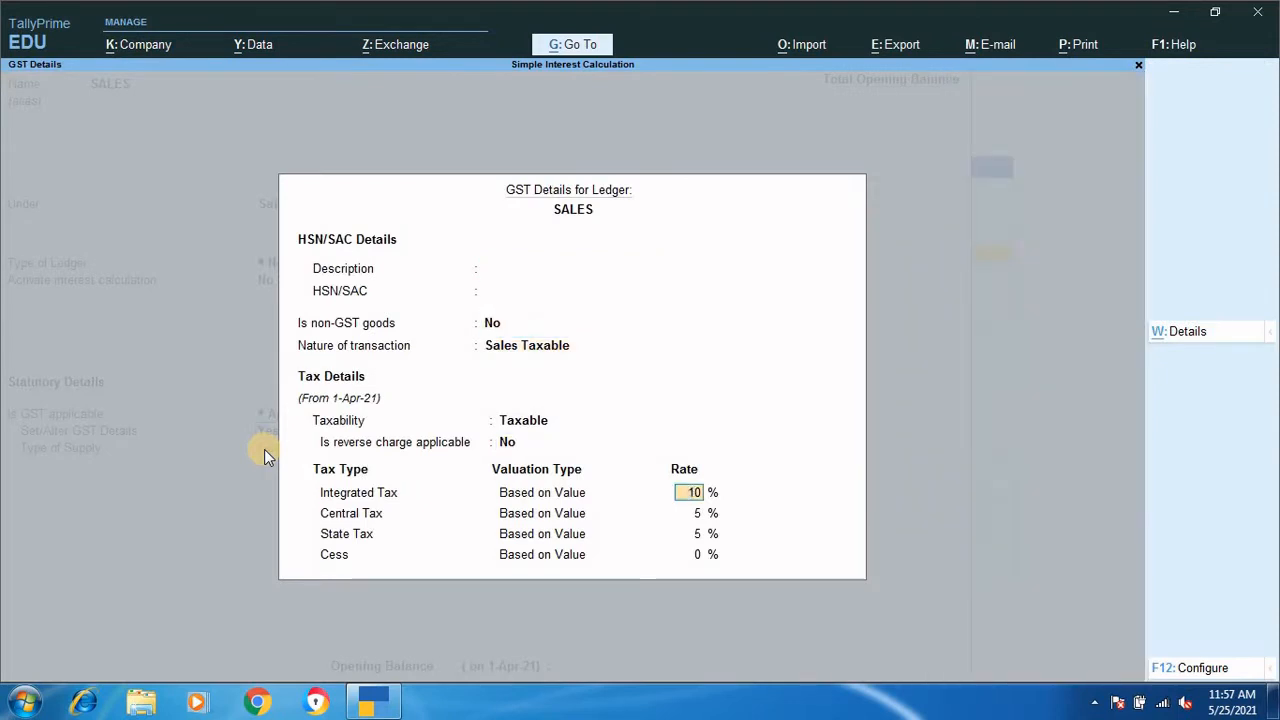
key(Escape)
key(Escape)
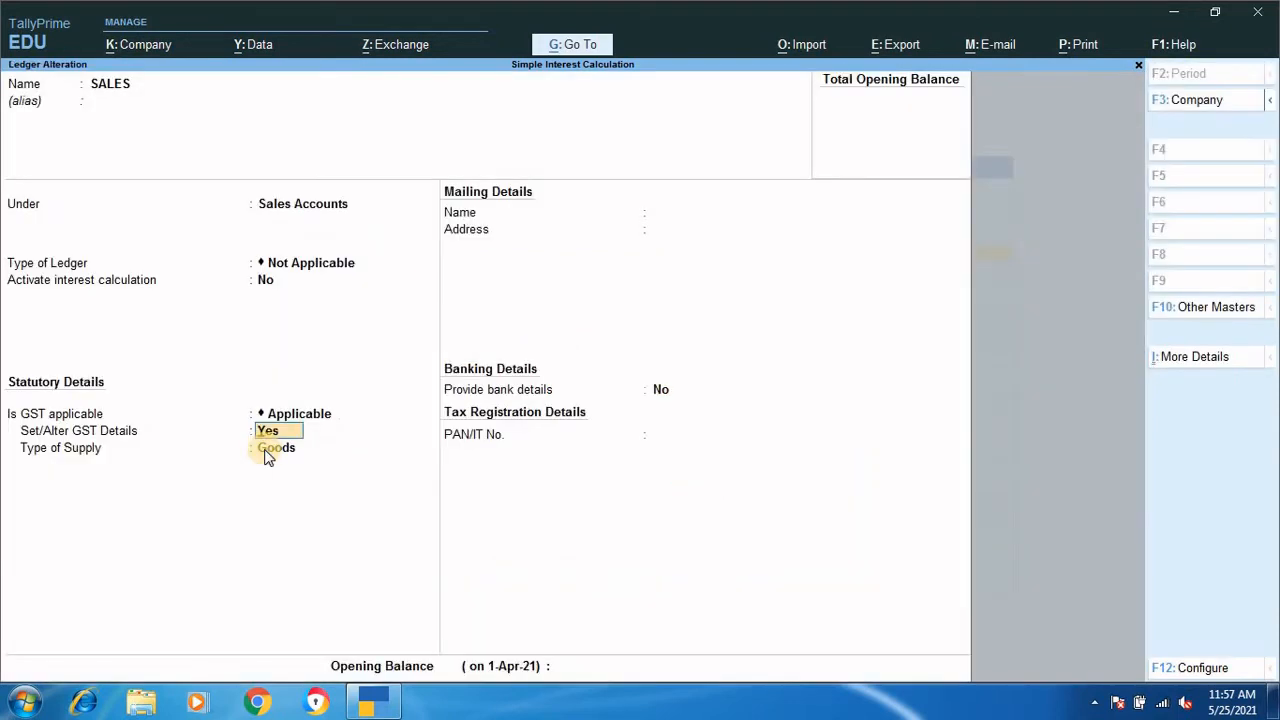
key(Escape)
key(y)
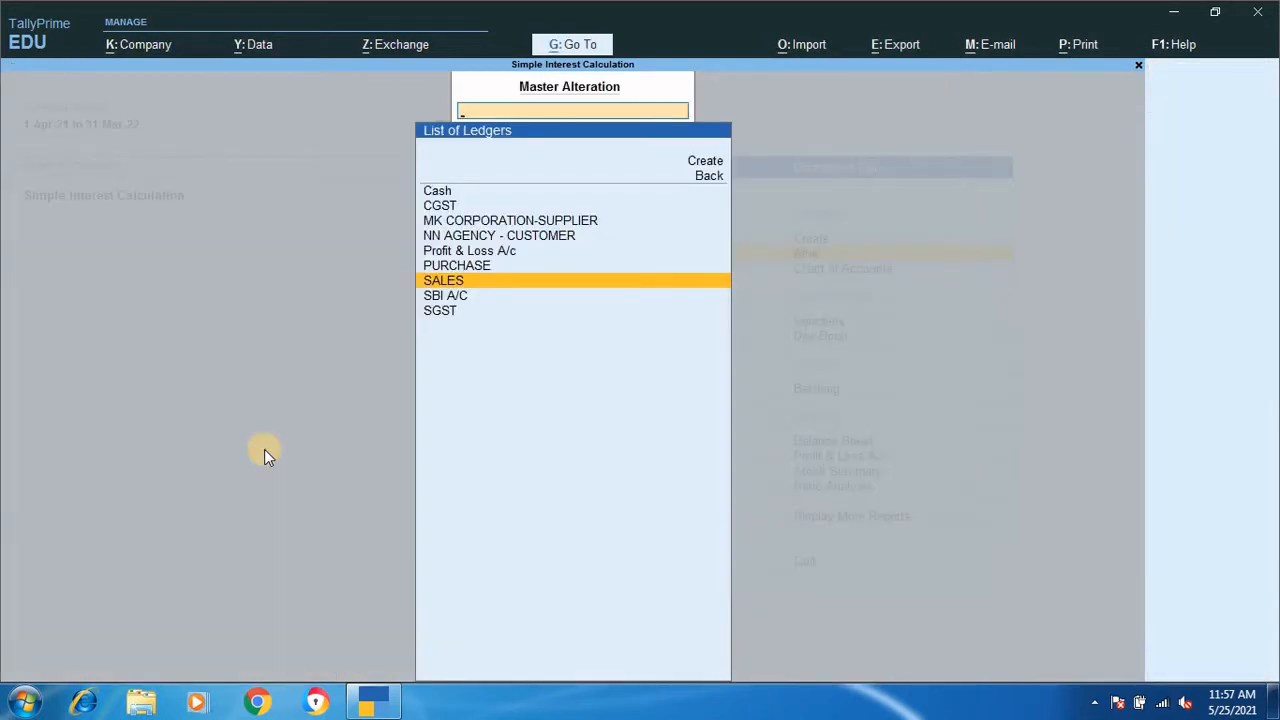
Step: Open the SBI A/C ledger for alteration and keep Activate interest calculation at No and the account holder's name as entered
key(Down)
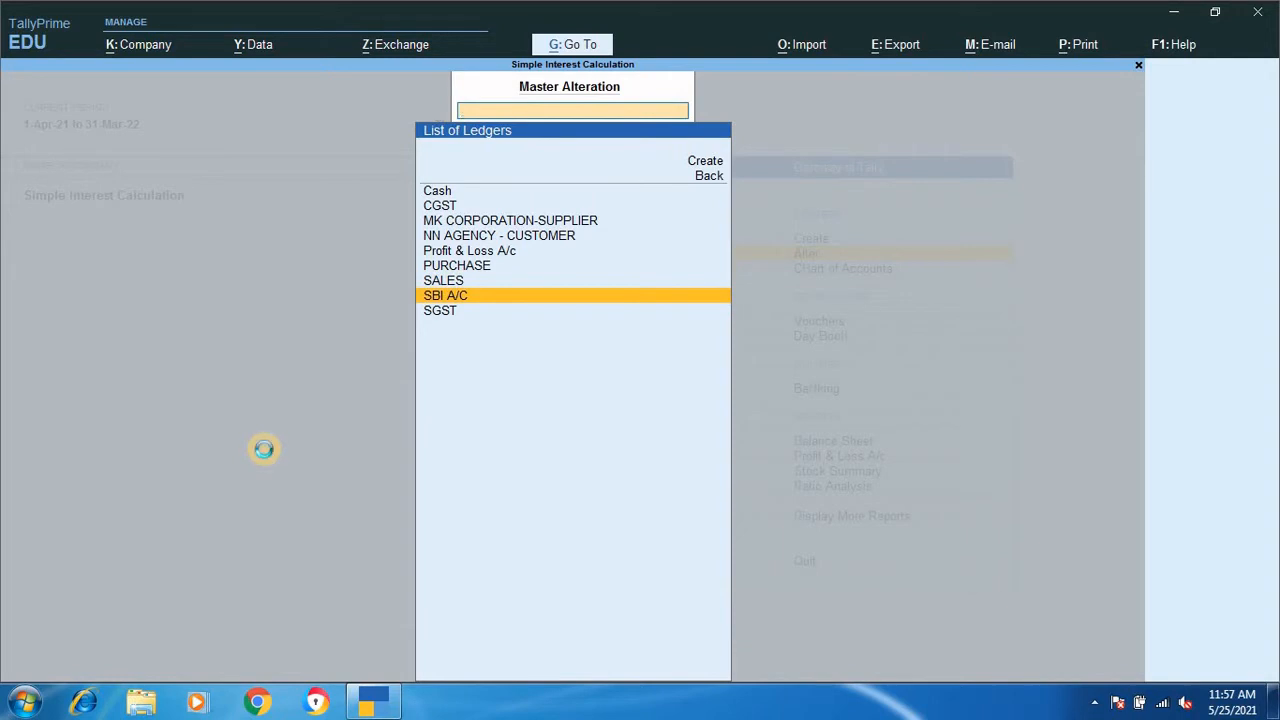
key(Return)
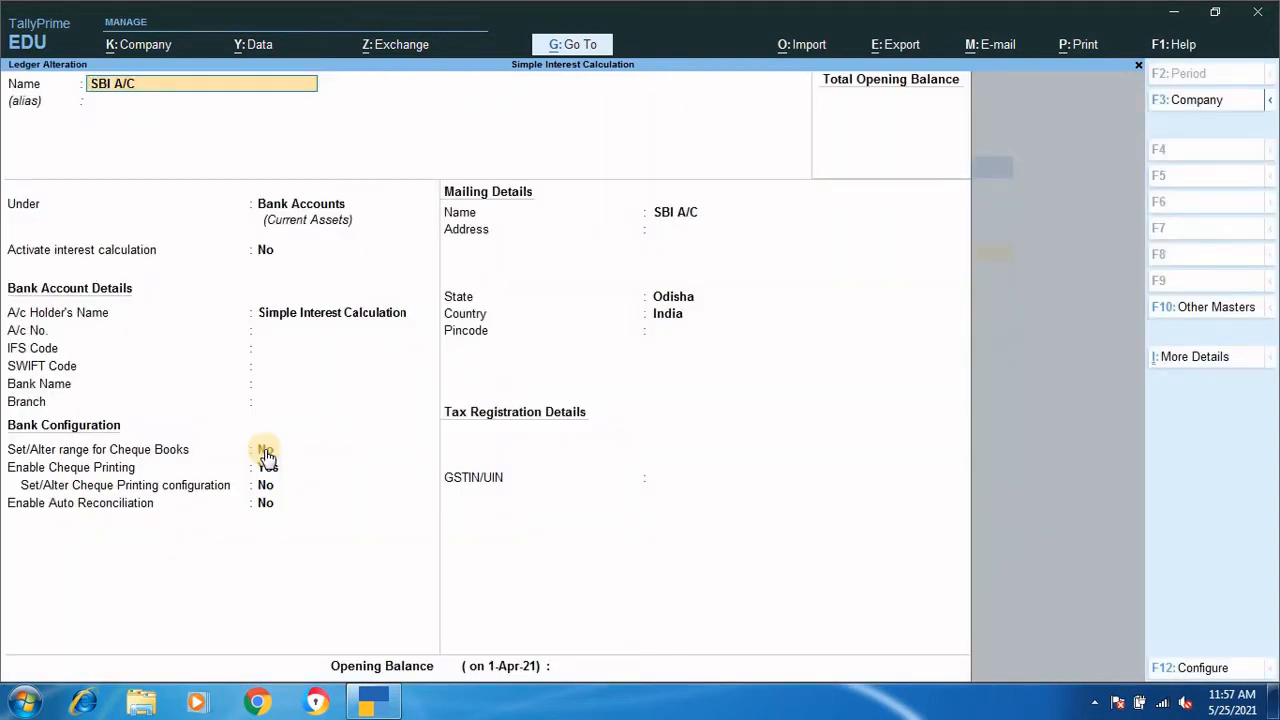
key(Return)
key(Return)
key(Return)
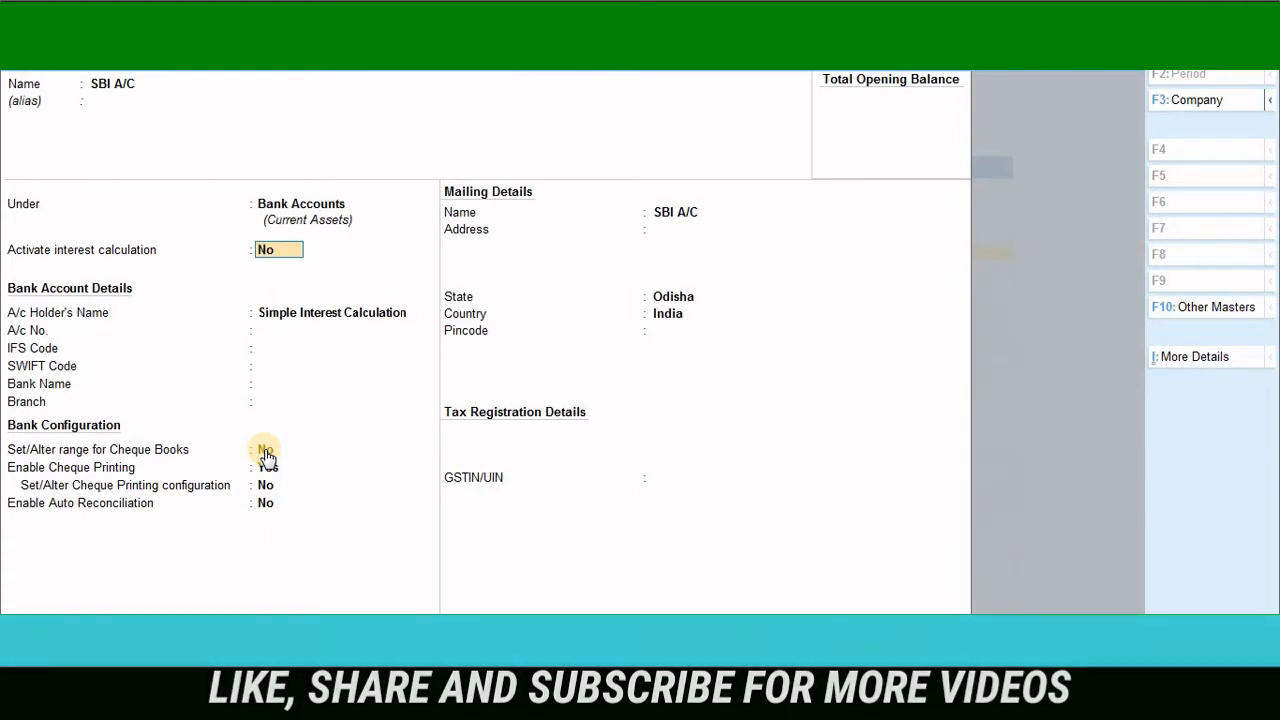
key(Return)
key(Return)
key(Return)
key(Return)
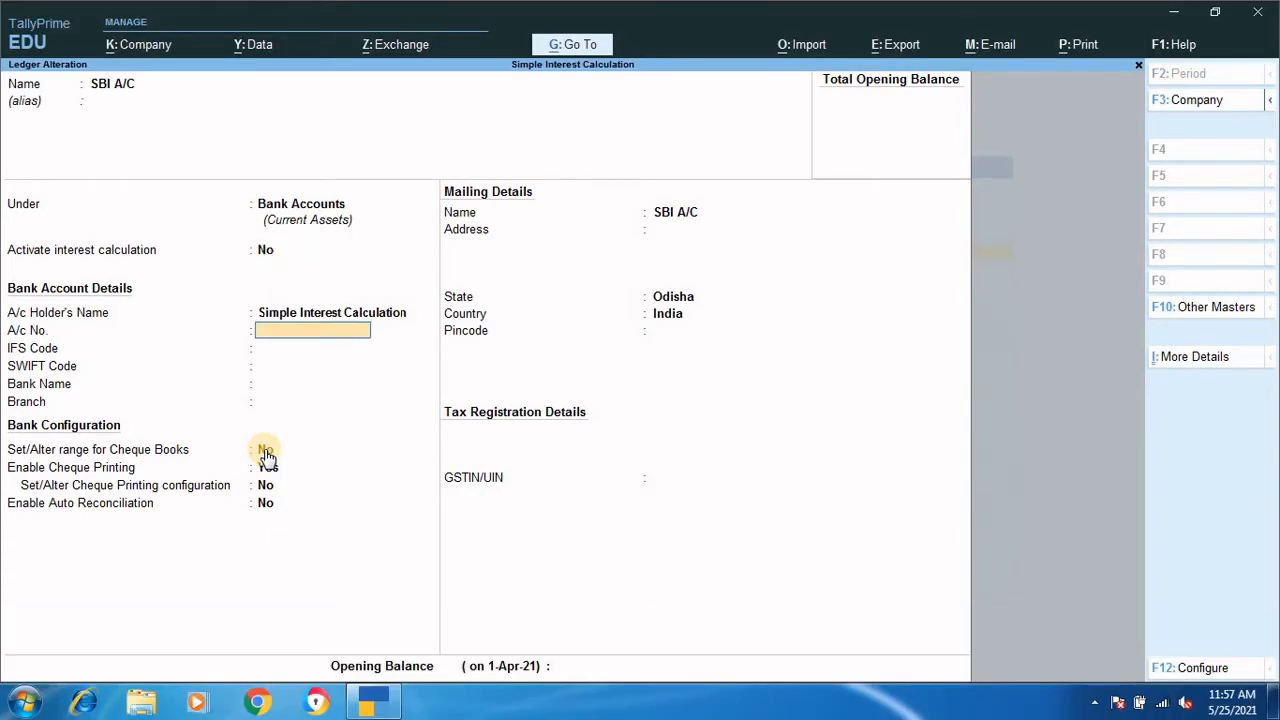
Step: Set the SBI A/C ledger's bank name to Not Applicable, save the ledger, and return to the list of ledgers
key(Return)
key(Return)
key(Return)
key(Return)
key(Return)
key(Return)
key(Return)
key(Return)
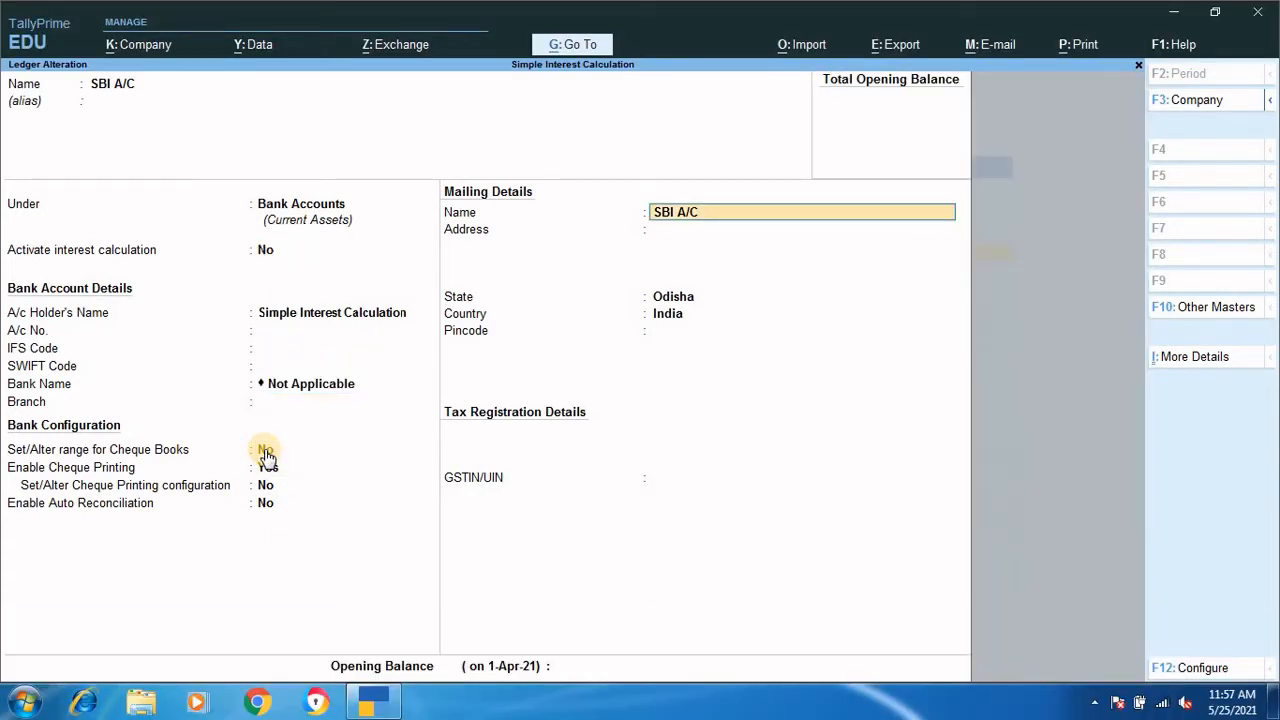
key(Return)
key(Return)
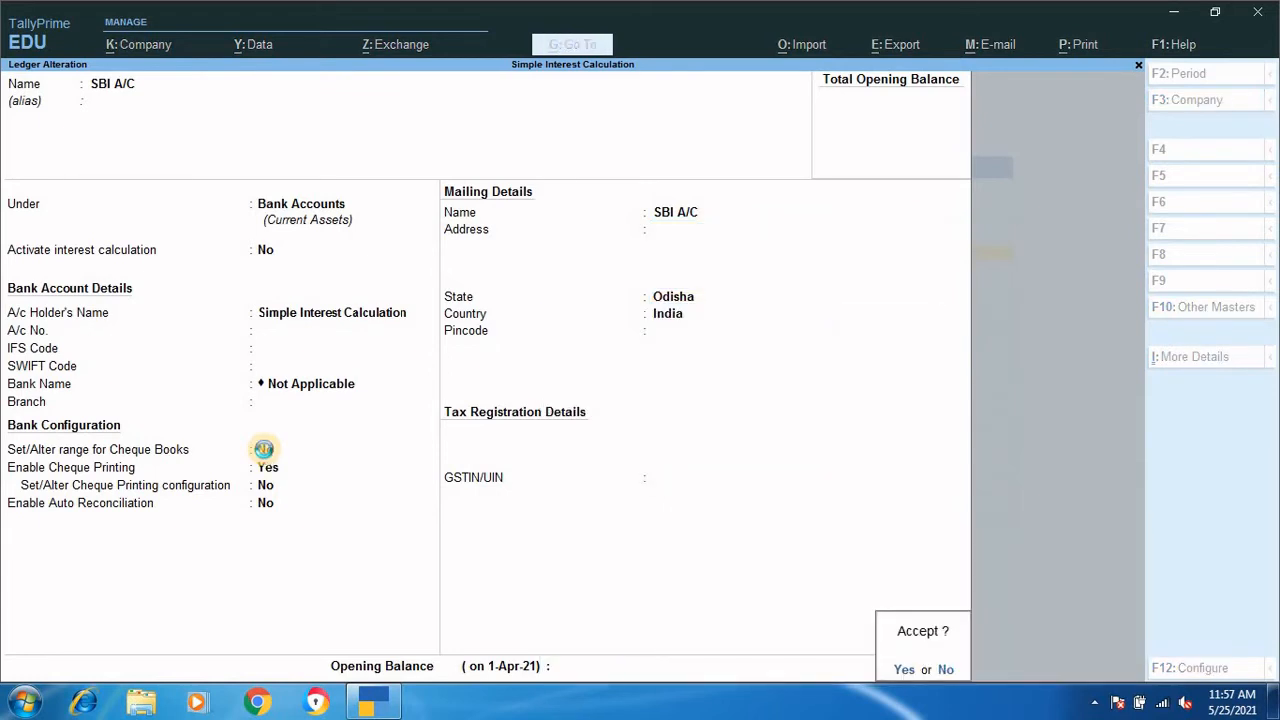
key(Return)
key(Return)
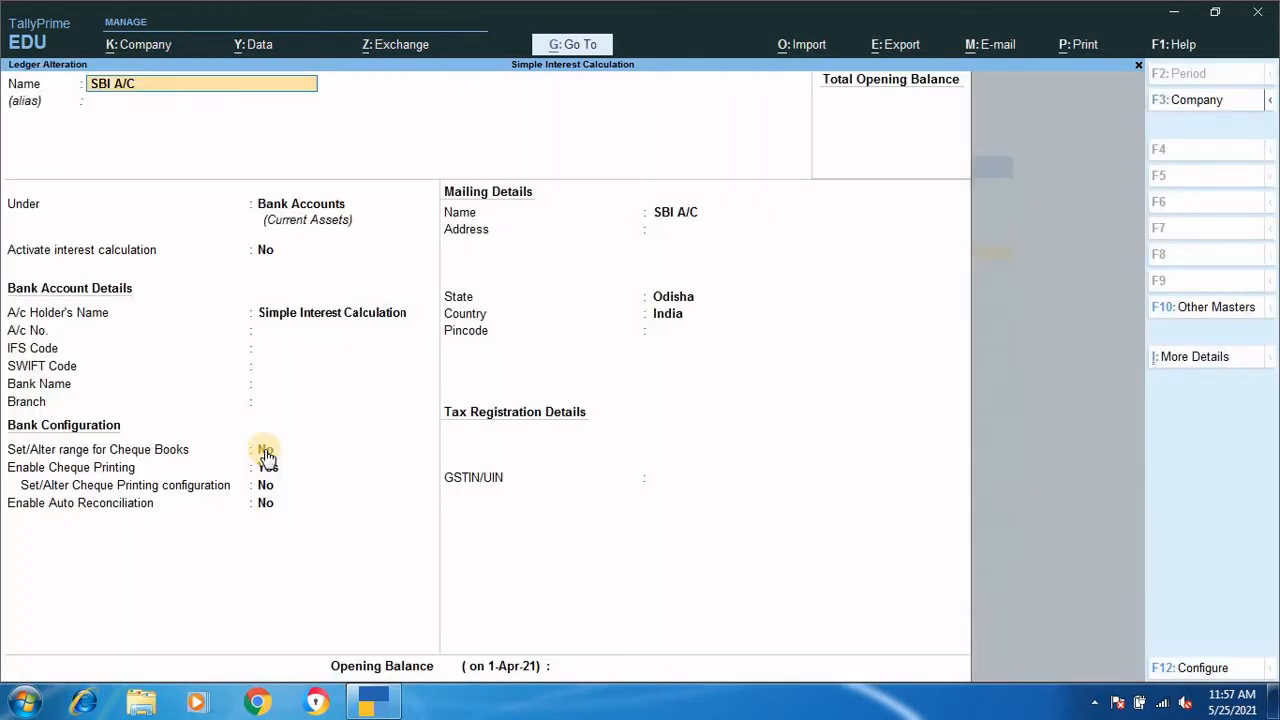
key(Escape)
key(y)
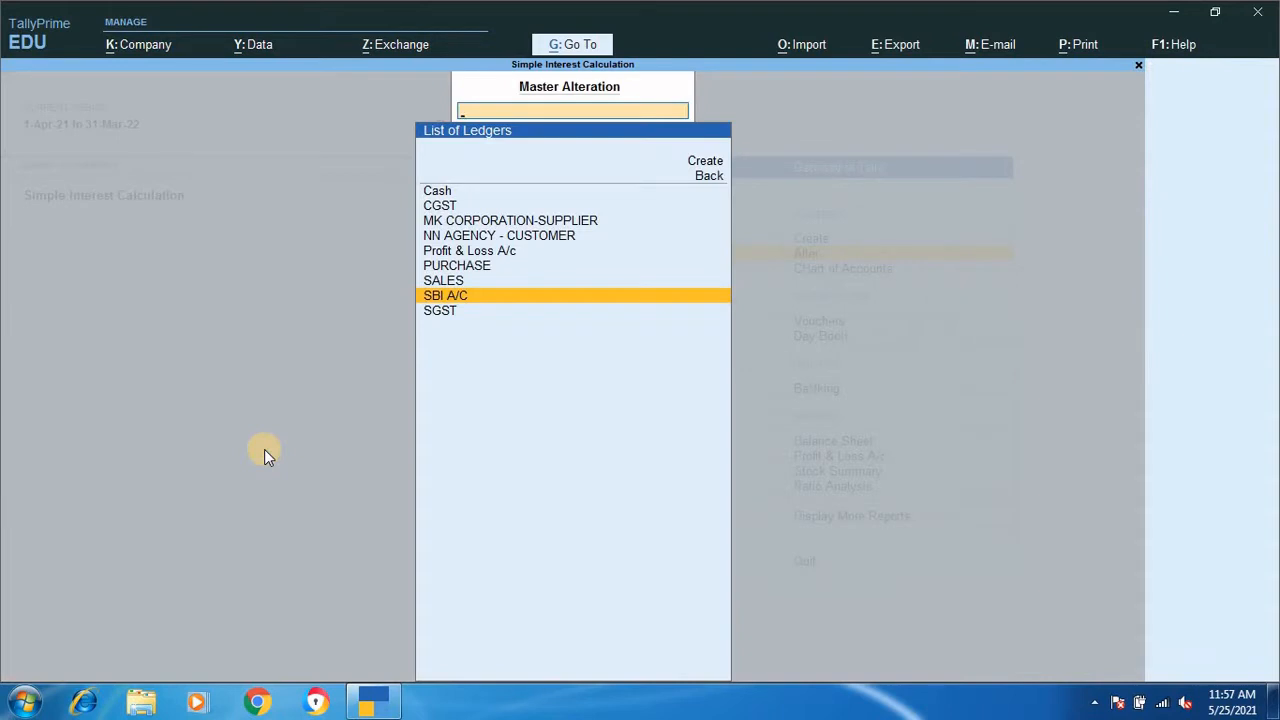
Step: Open the MK CORPORATION-SUPPLIER ledger for alteration, keeping it under Sundry Creditors with bill-by-bill balances set to Yes
key(Up)
key(Up)
key(Up)
key(Up)
key(Up)
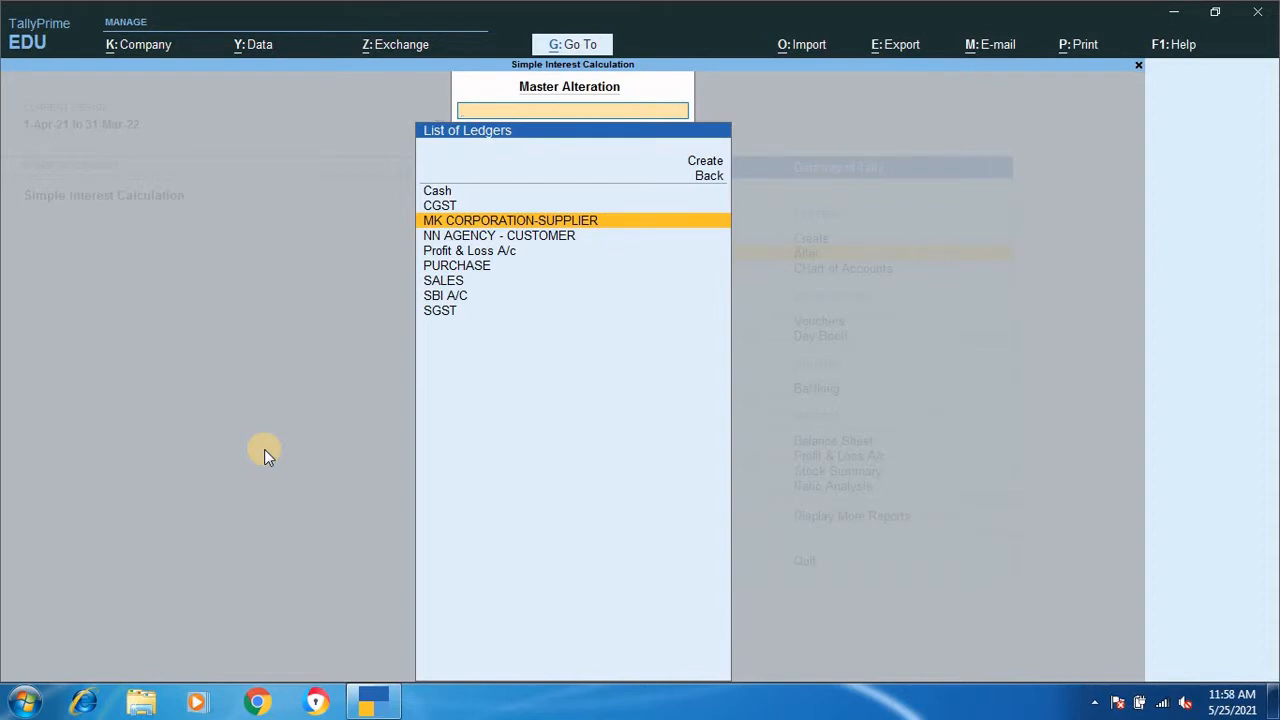
key(Return)
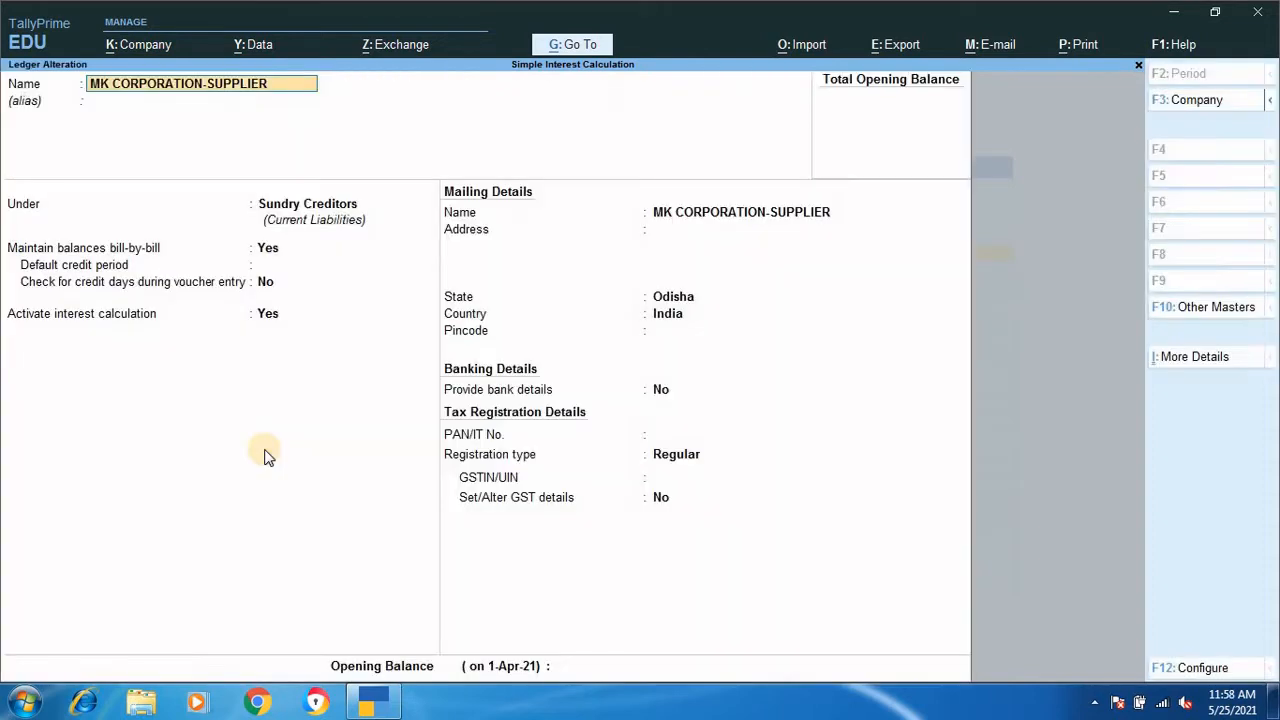
key(Return)
key(Return)
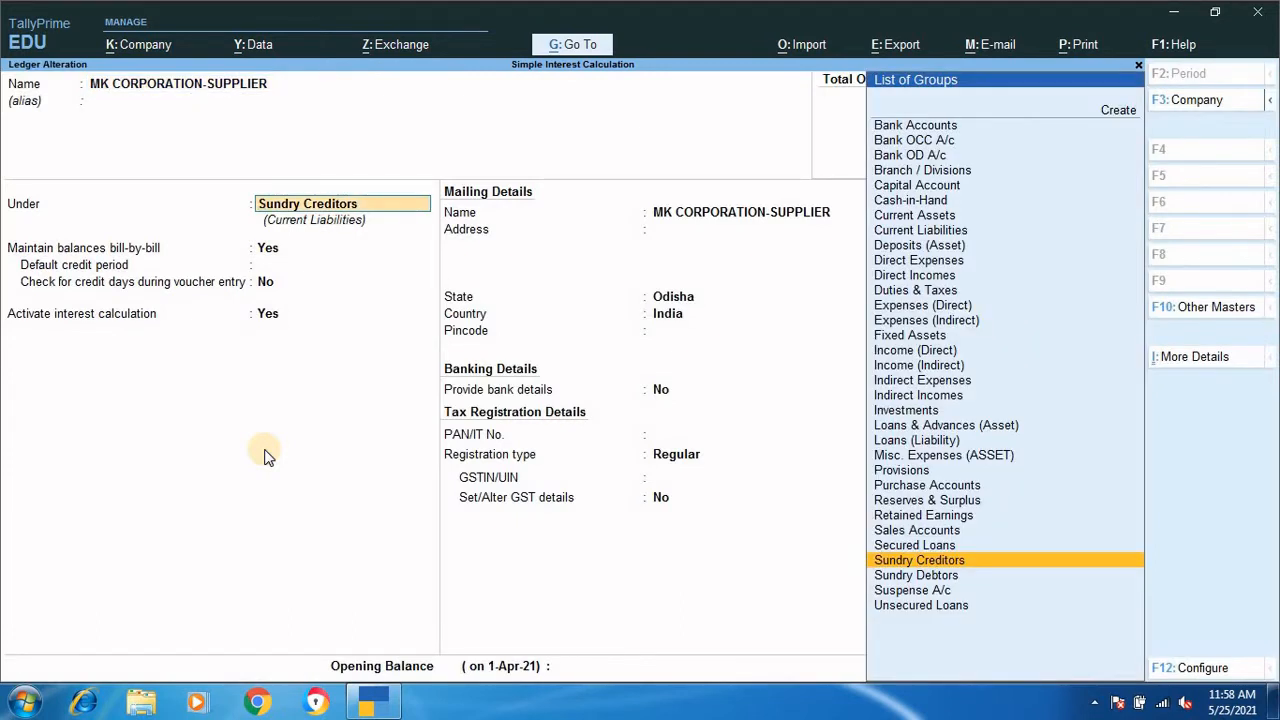
key(Return)
key(Return)
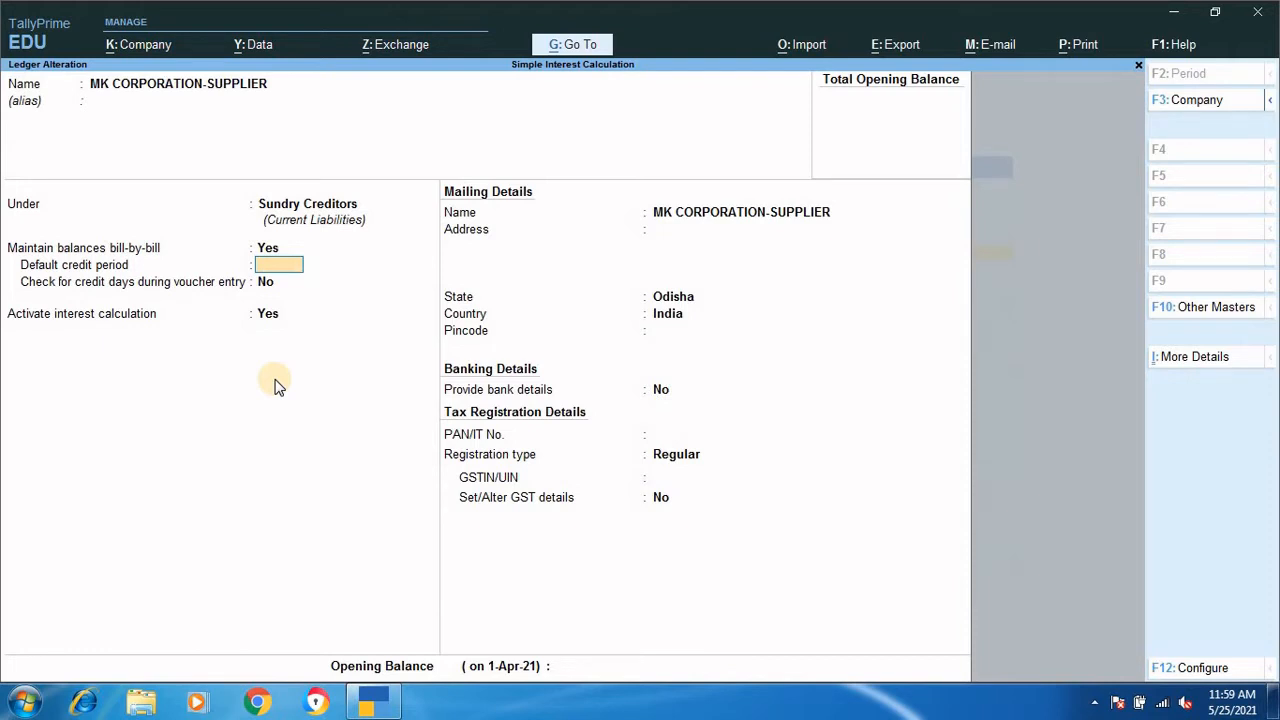
Step: Leave the default credit period blank and the credit-days check at No, and bring up the interest parameters with interest calculation activated
key(Return)
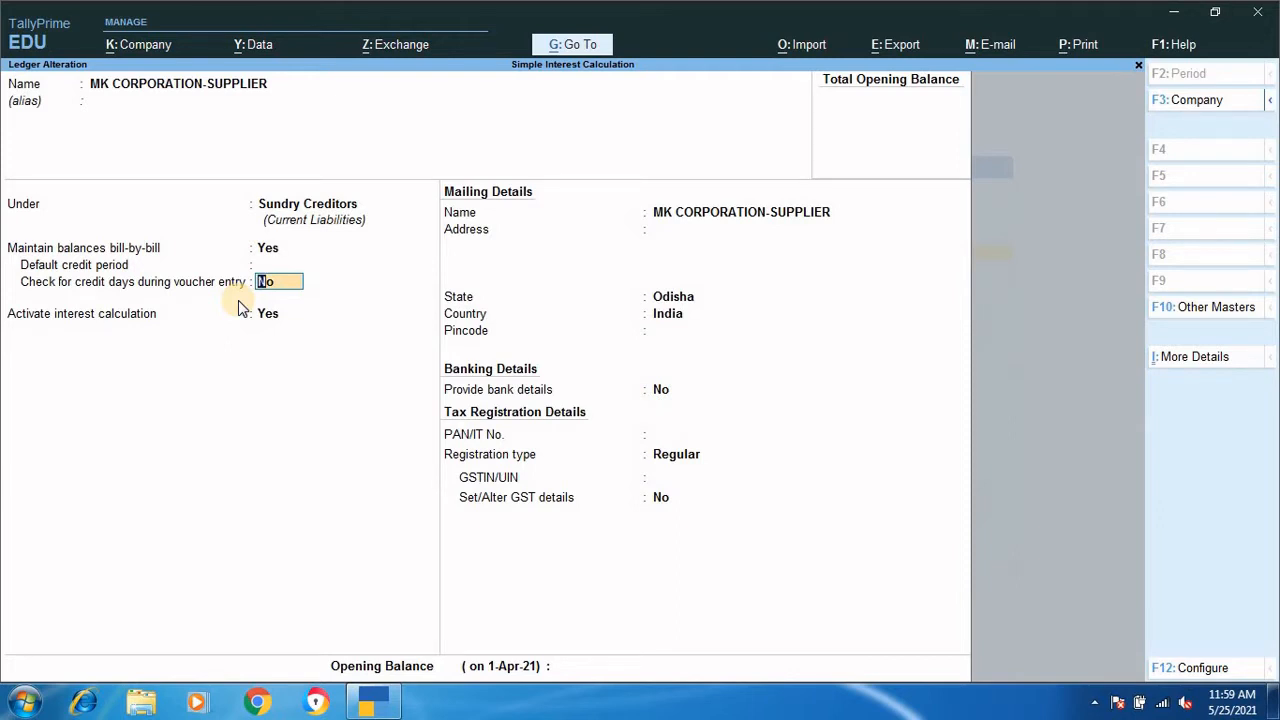
key(Return)
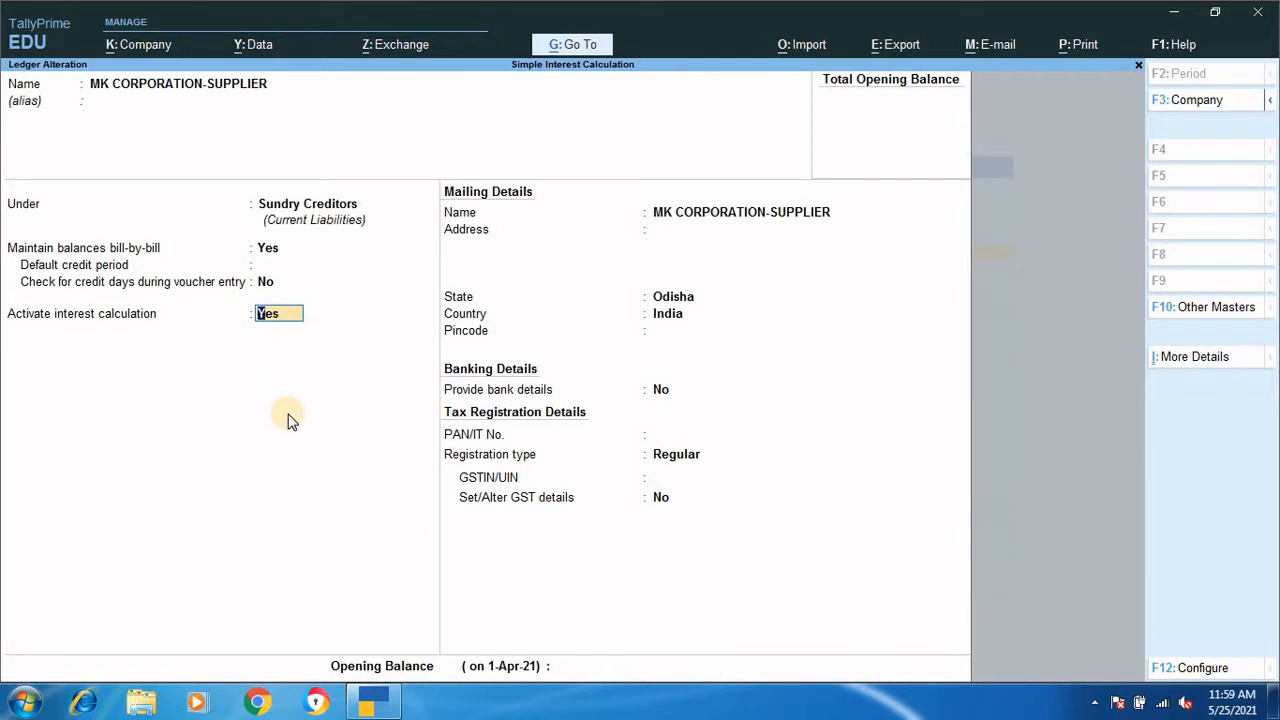
key(Return)
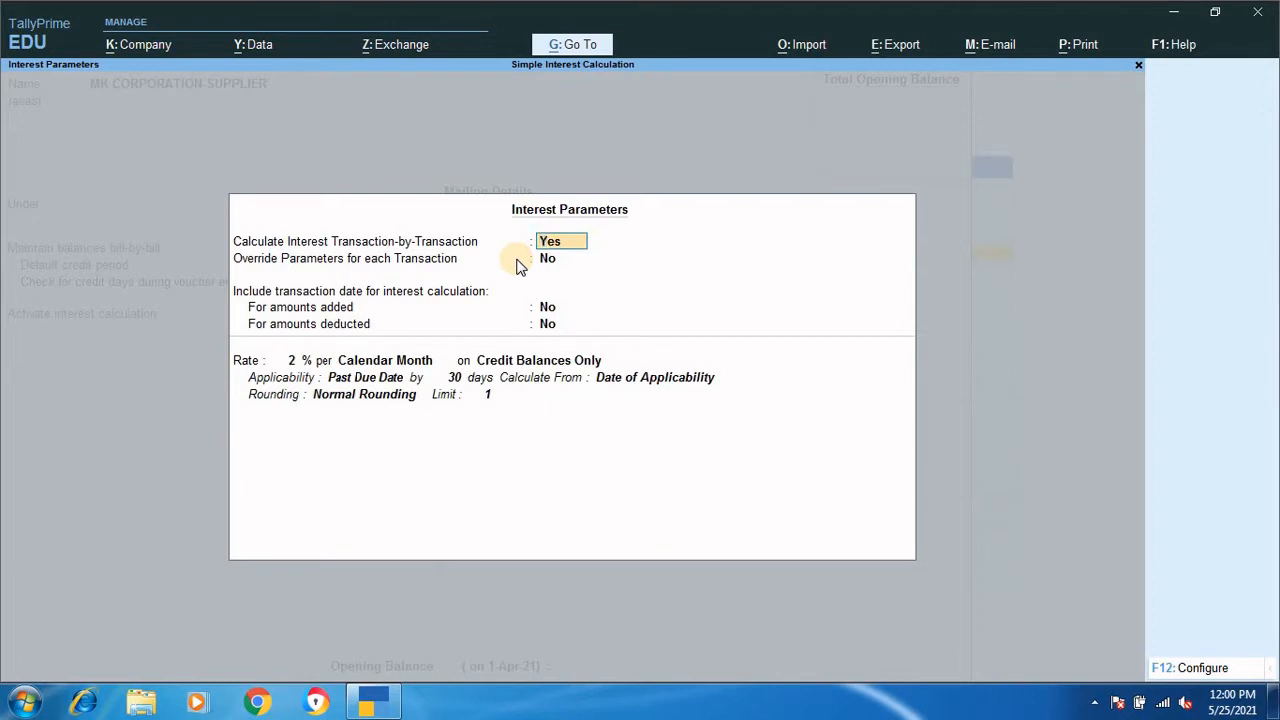
Step: Set transaction-by-transaction interest to Yes, parameter override to No, and transaction date inclusion to No for amounts added and deducted
key(Return)
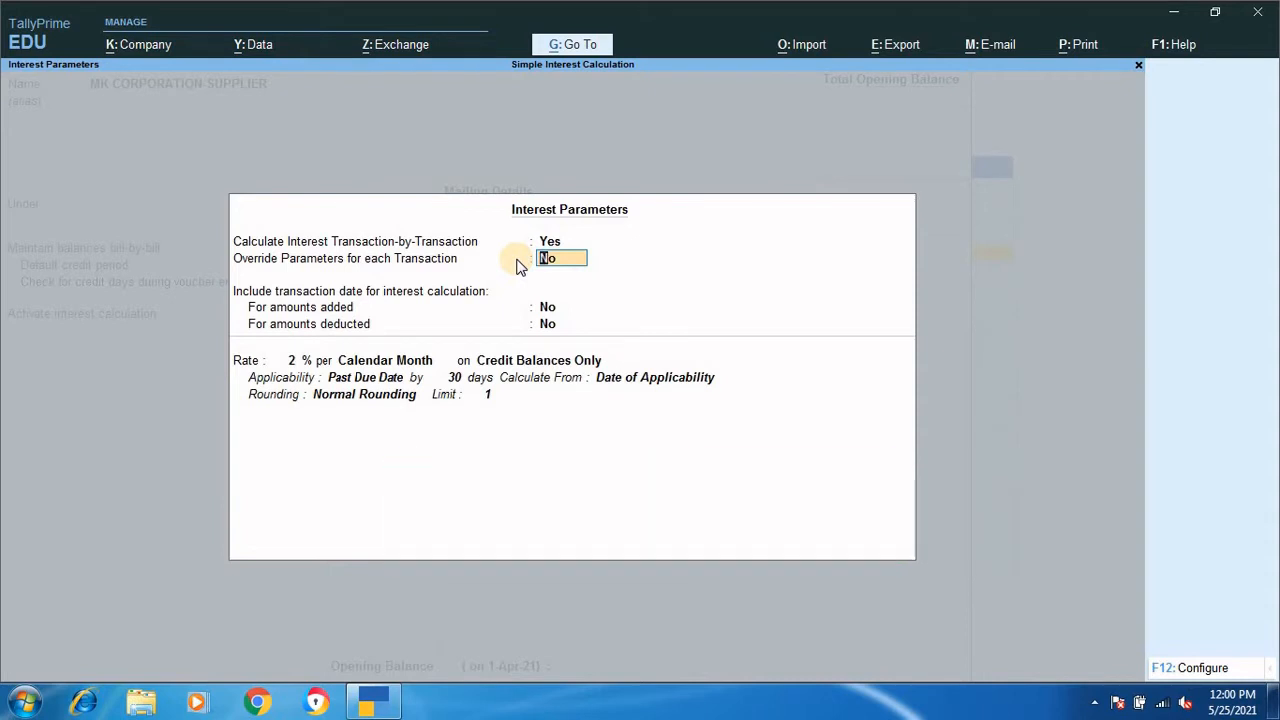
key(Return)
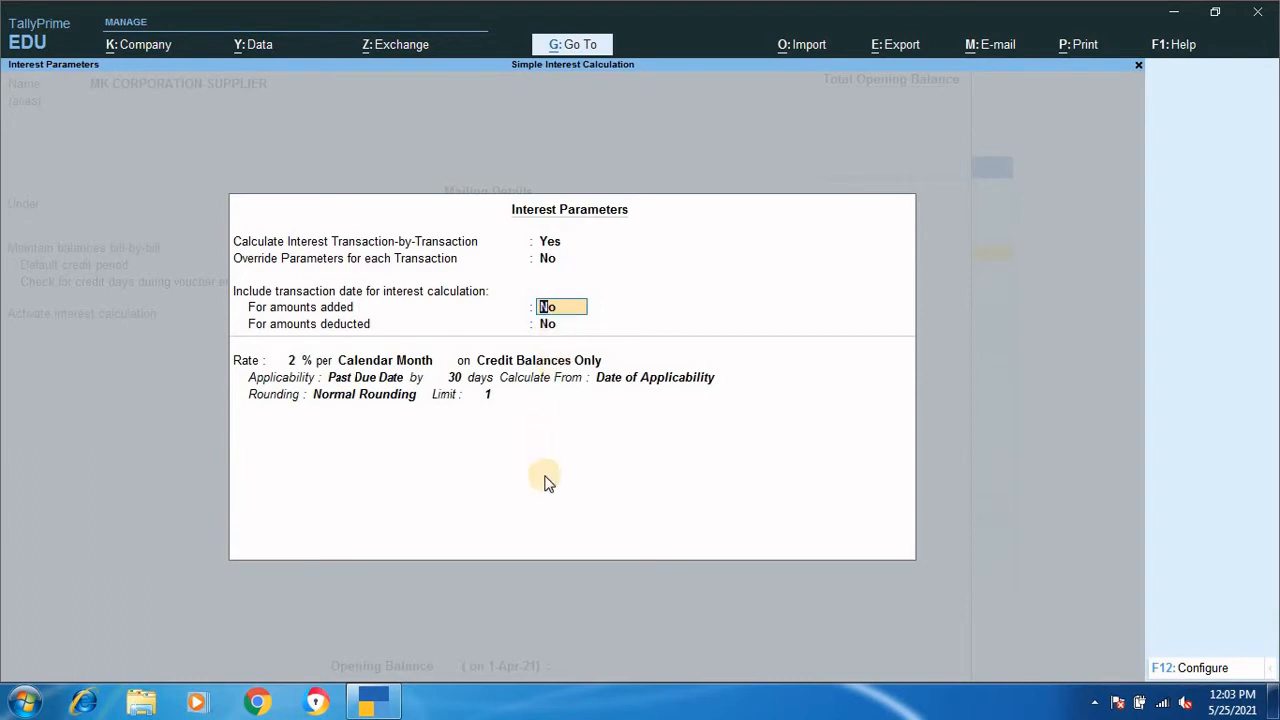
key(Return)
key(Return)
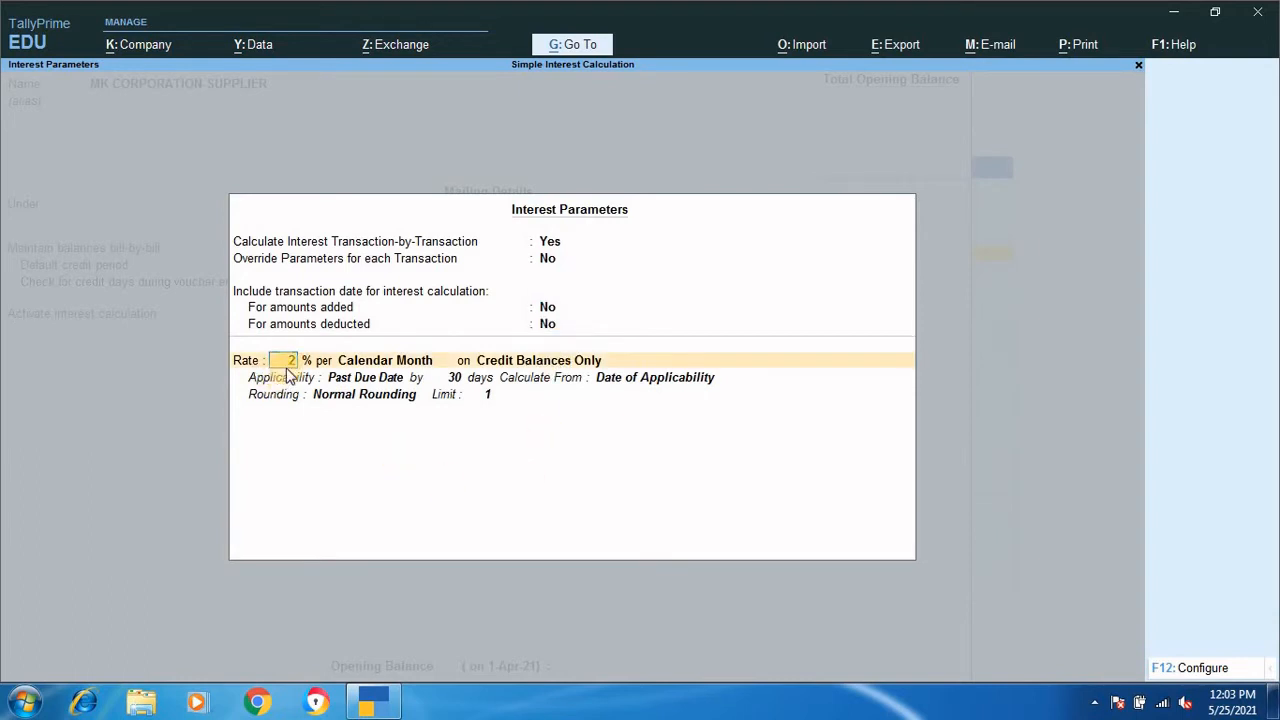
Step: Set the supplier's interest rate to 2% per Calendar Month on Credit Balances Only
text(2)
key(Return)
key(Return)
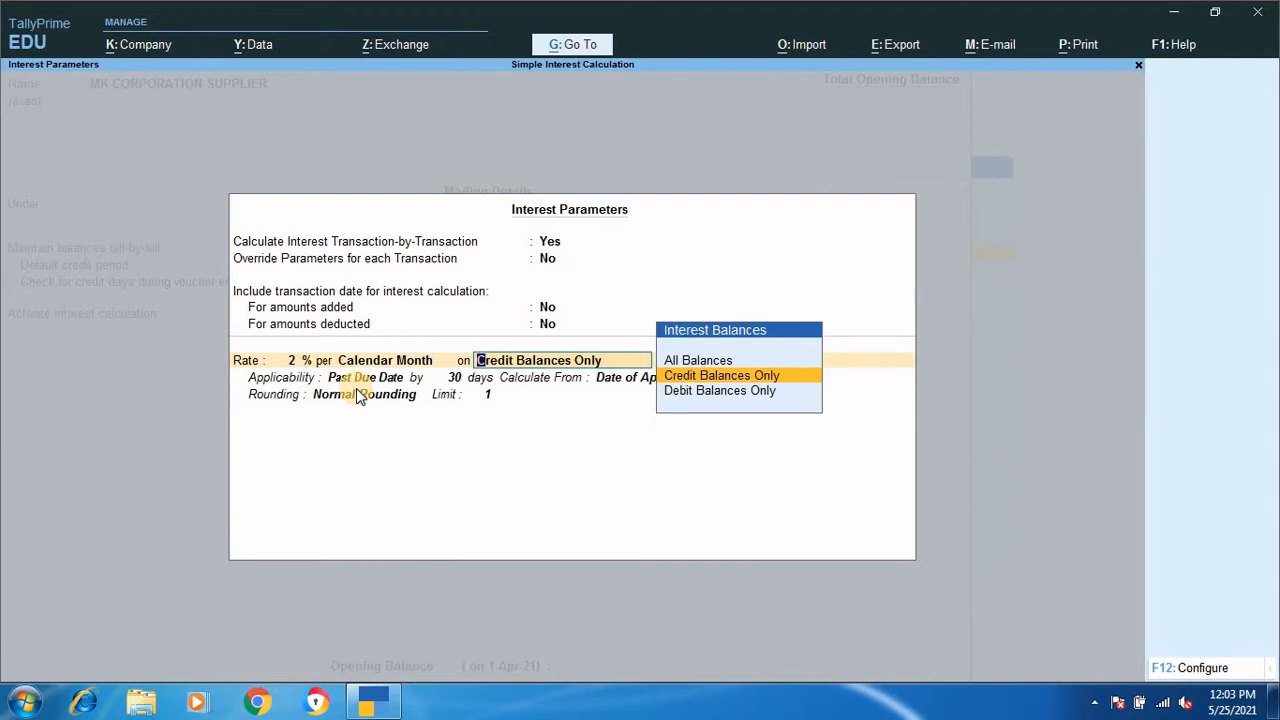
key(BackSpace)
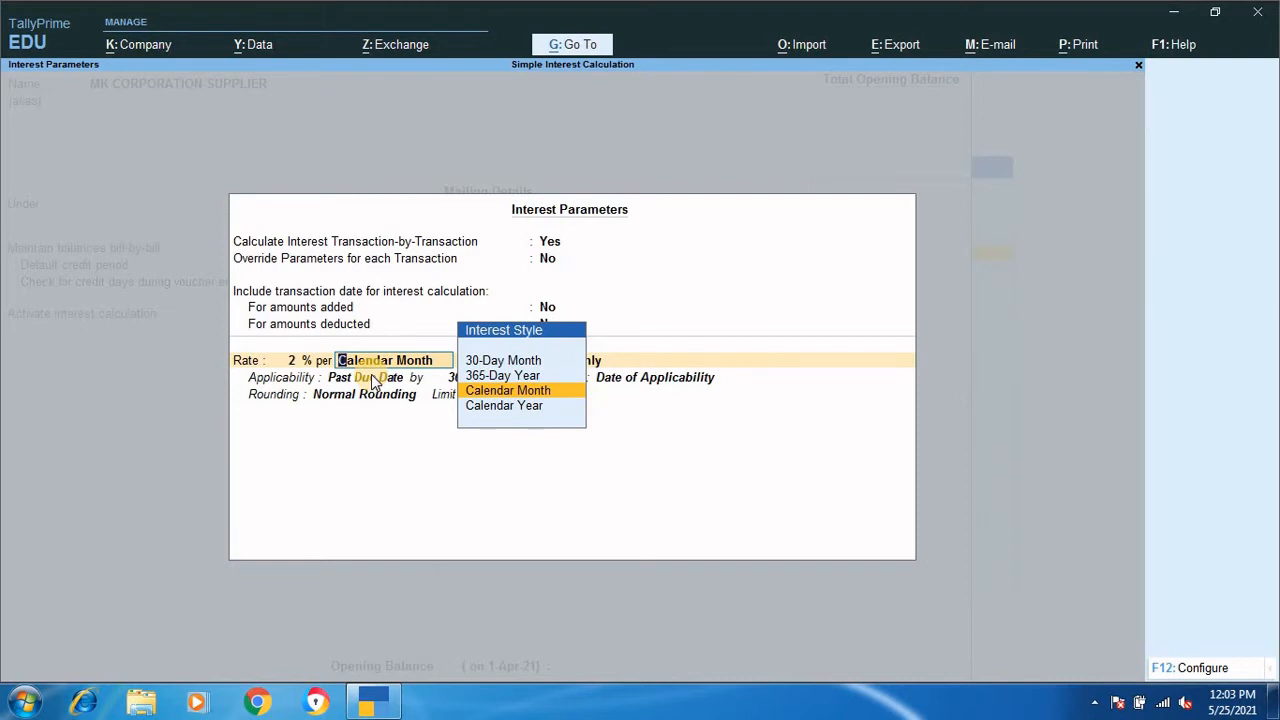
key(Return)
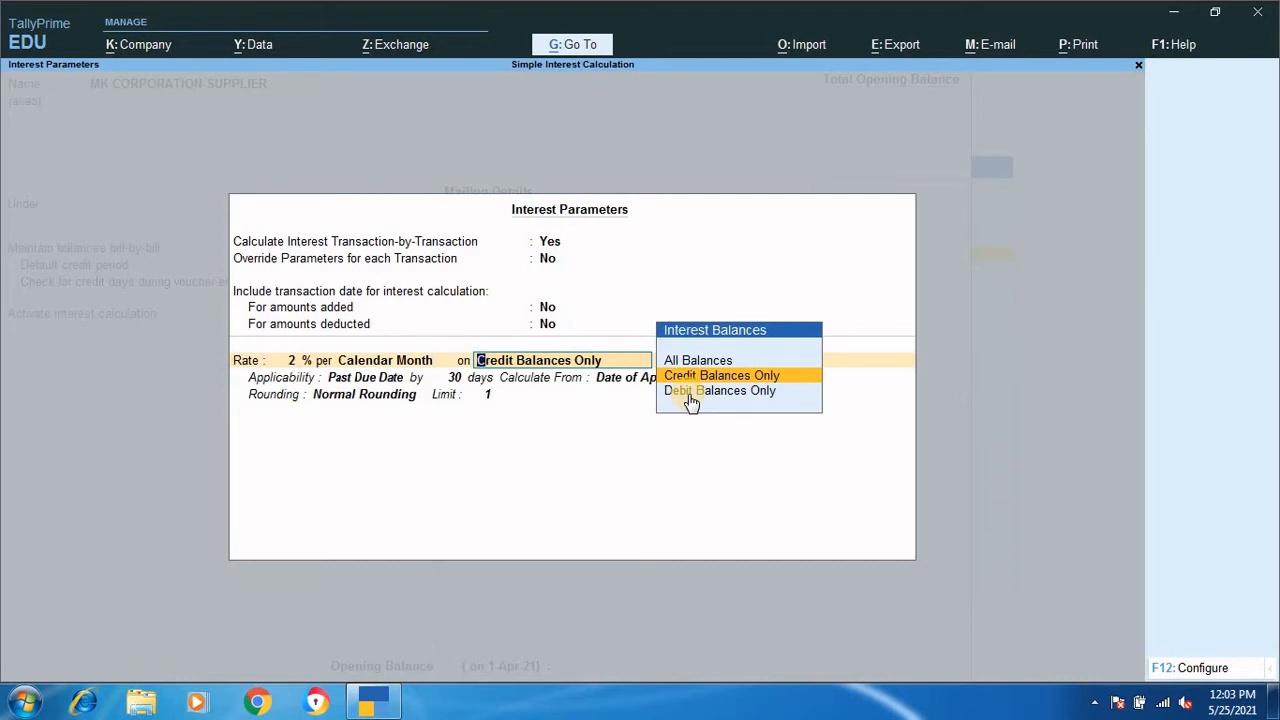
key(Return)
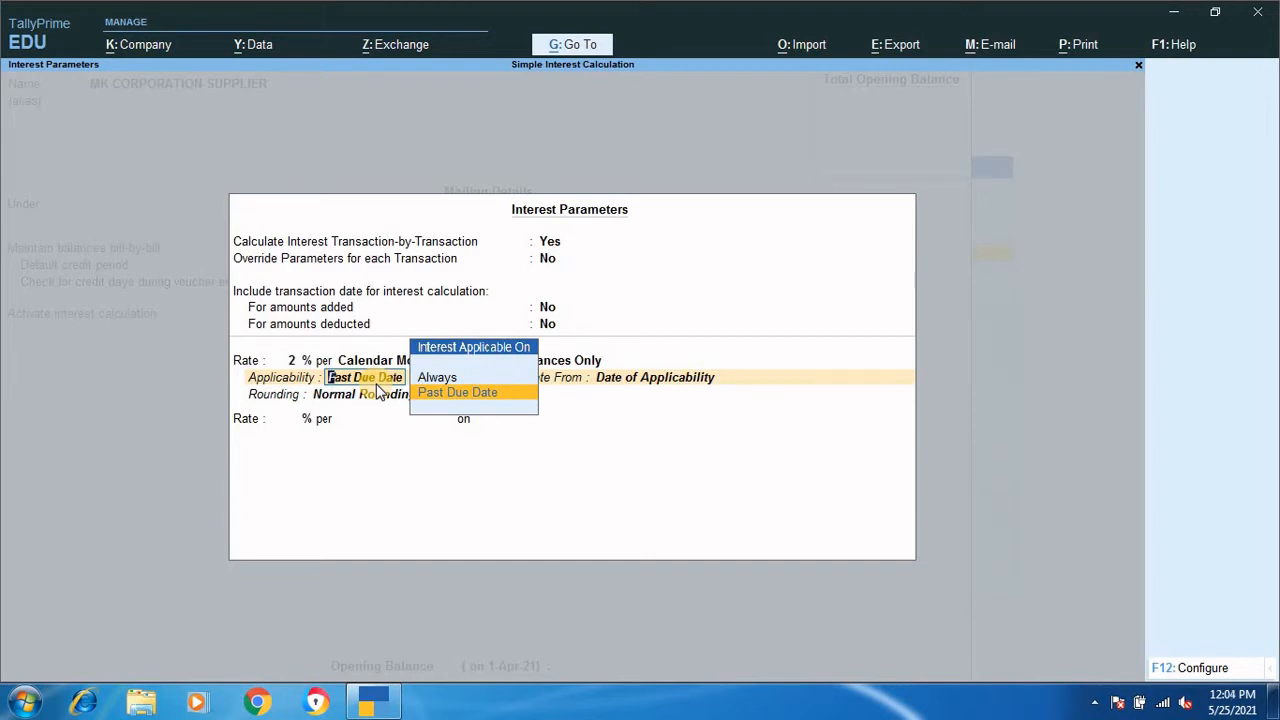
Step: Apply the supplier's interest past due date by 30 days, calculated from Date of Applicability, with Normal Rounding to a limit of 1
key(Return)
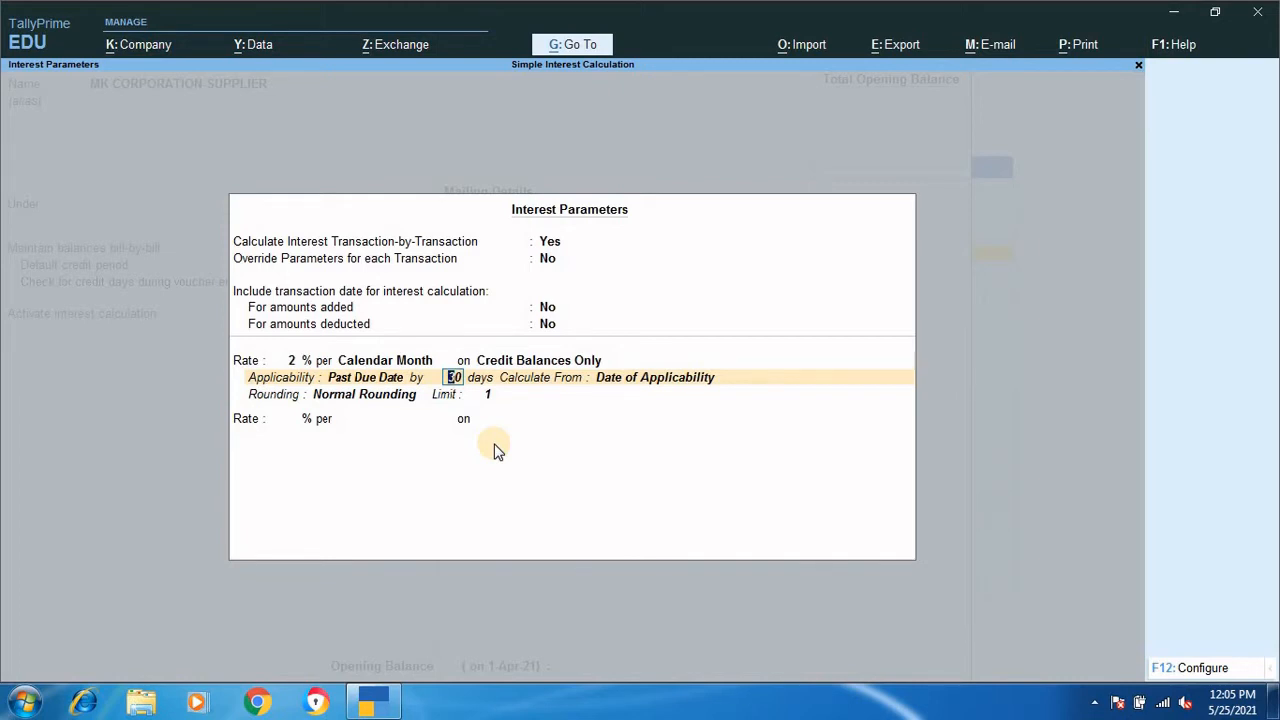
key(Return)
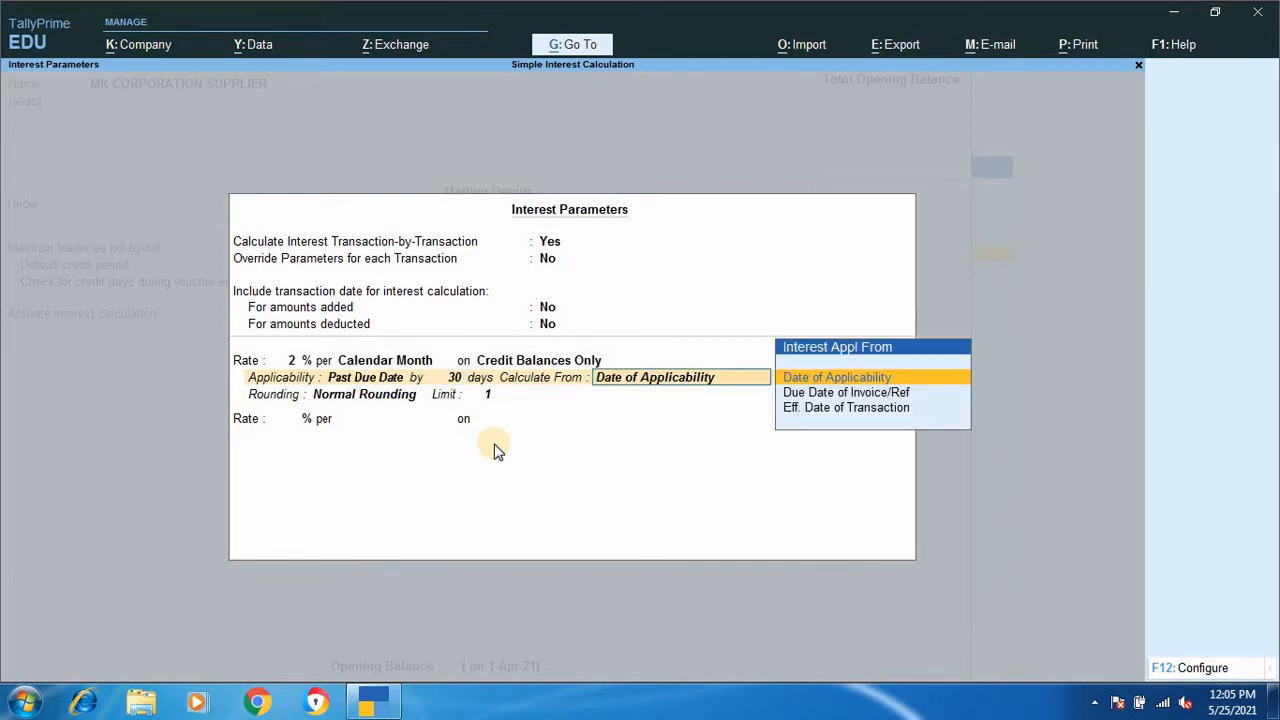
key(Return)
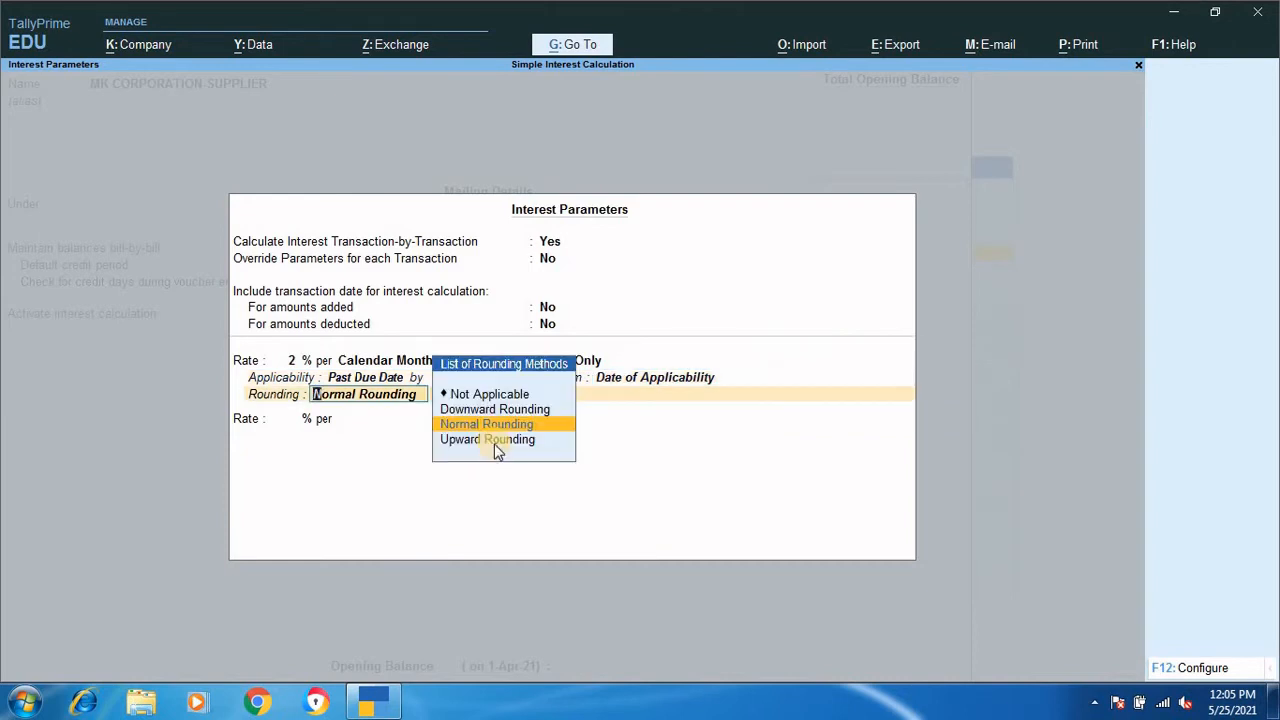
key(Return)
key(Return)
key(Return)
Step: Accept the supplier's mailing, banking and tax registration details with Regular as the registration type, and save the MK CORPORATION-SUPPLIER ledger
key(Return)
key(Return)
key(Return)
key(Return)
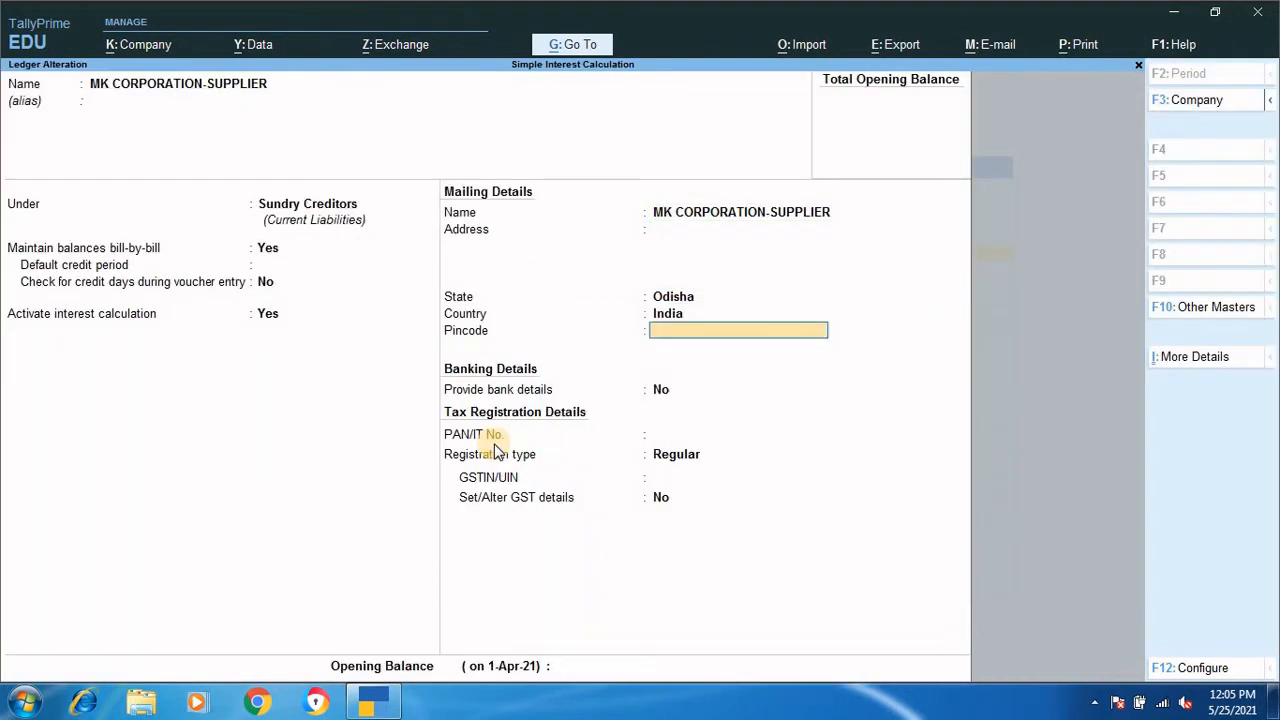
key(Return)
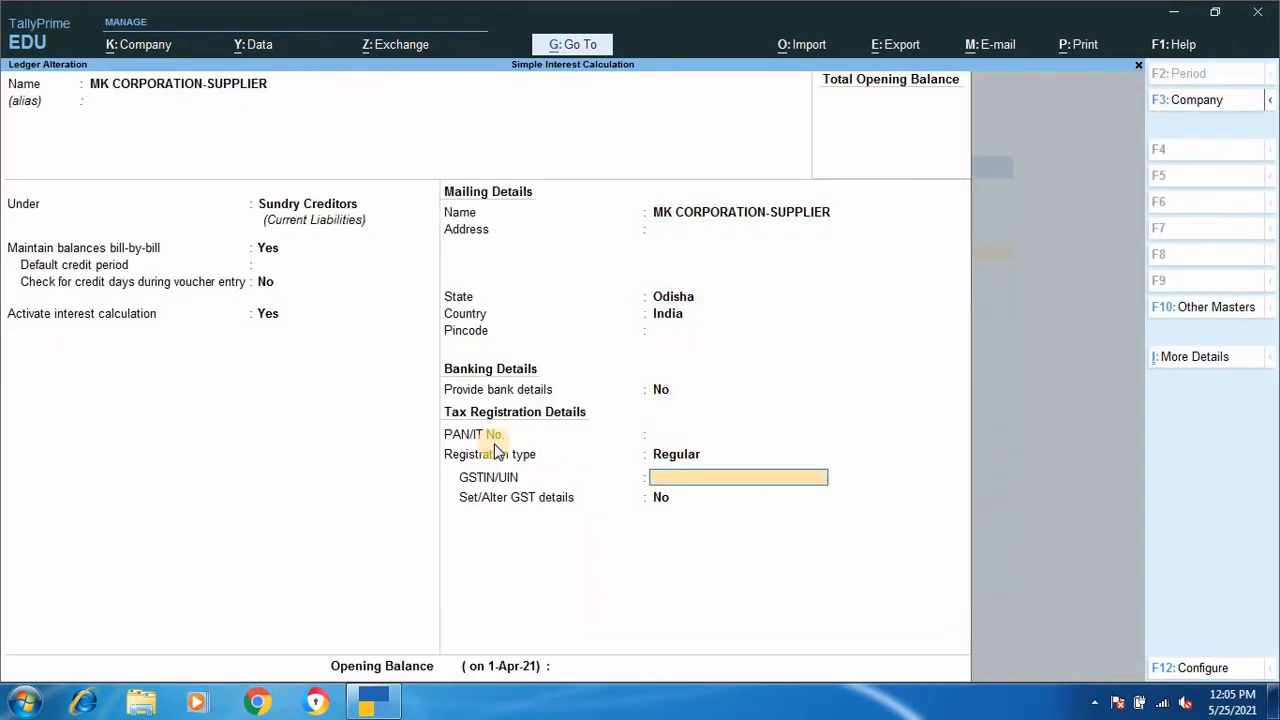
key(Return)
key(Return)
key(Return)
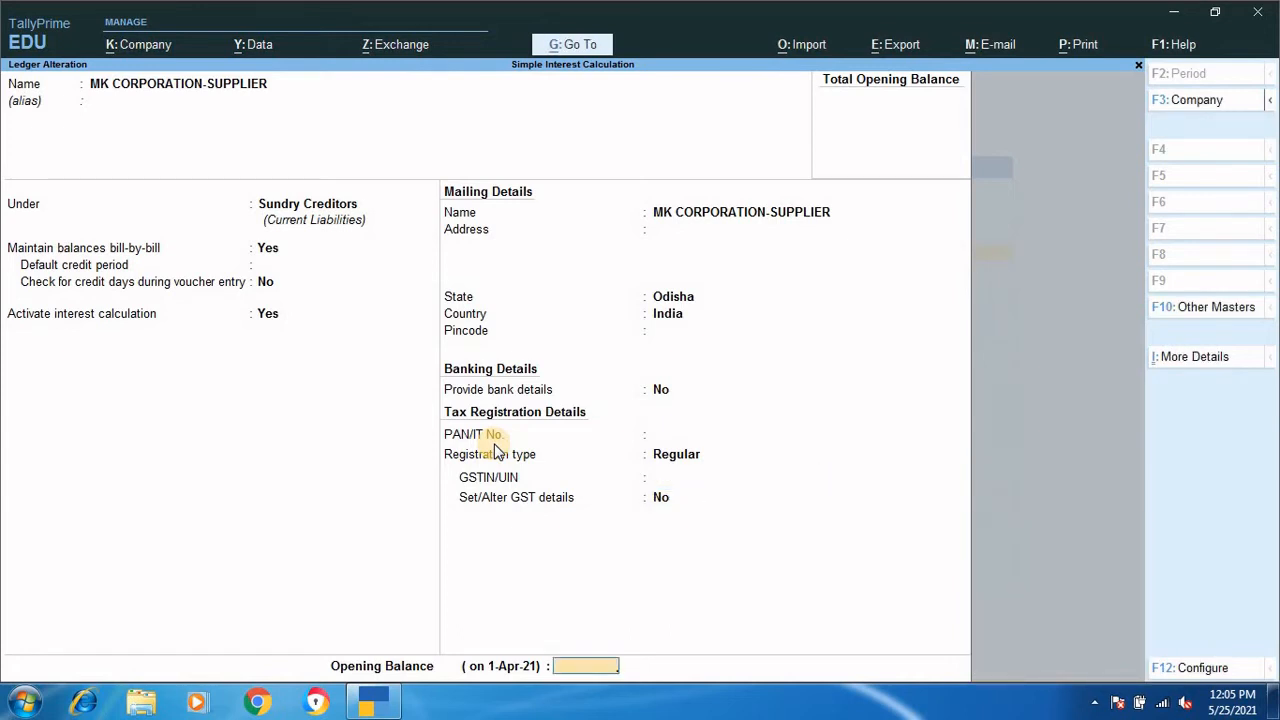
key(Return)
key(Return)
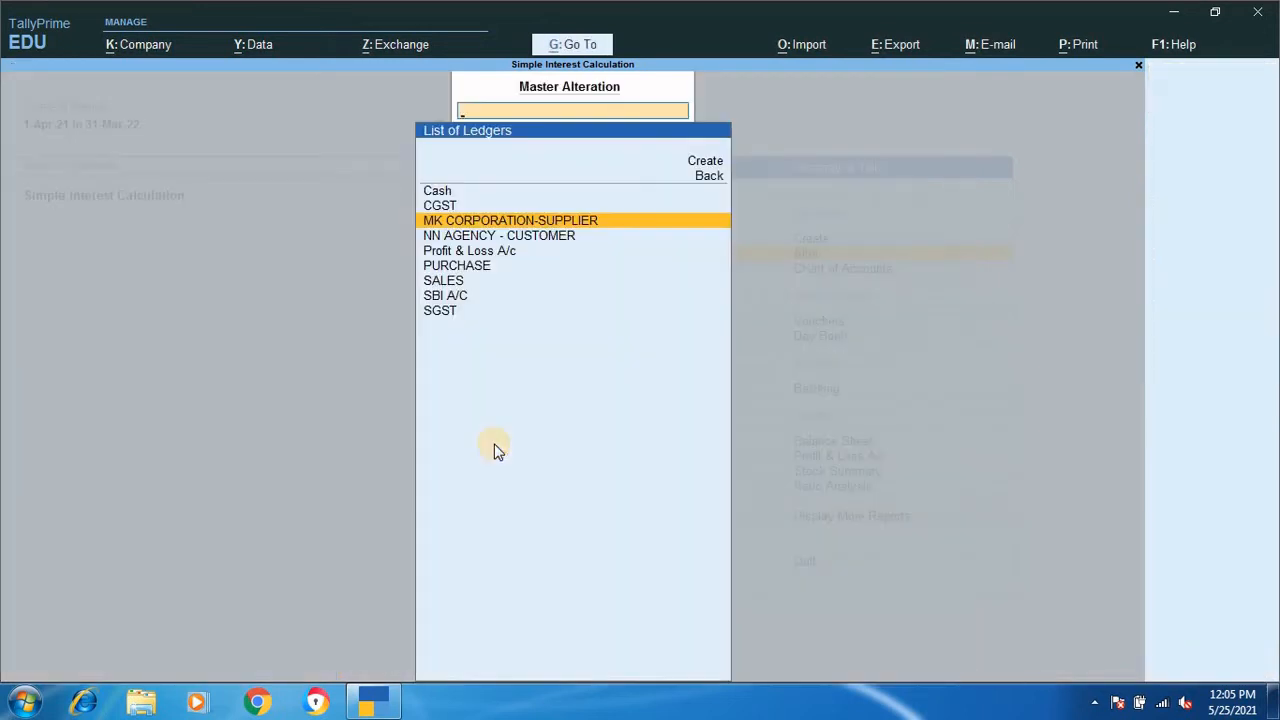
Step: Open the NN AGENCY - CUSTOMER ledger under Sundry Debtors for alteration and bring up its interest parameters with interest calculation activated
key(Down)
key(Return)
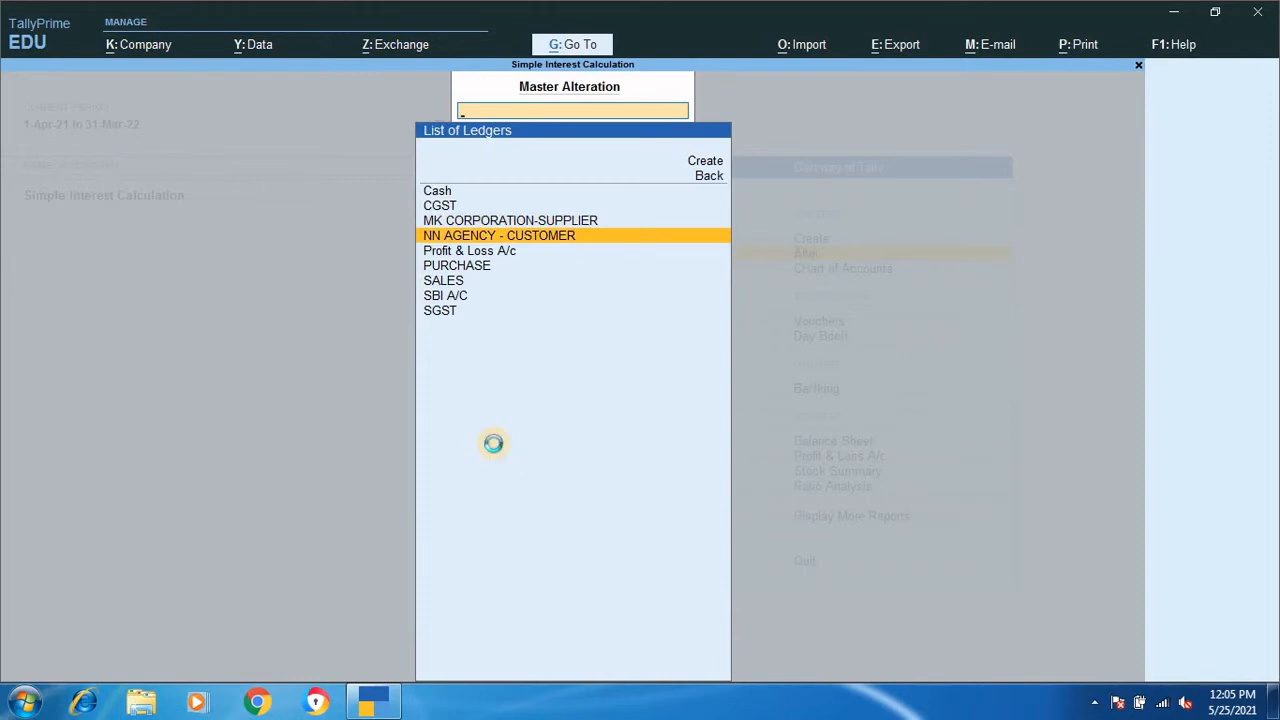
key(Return)
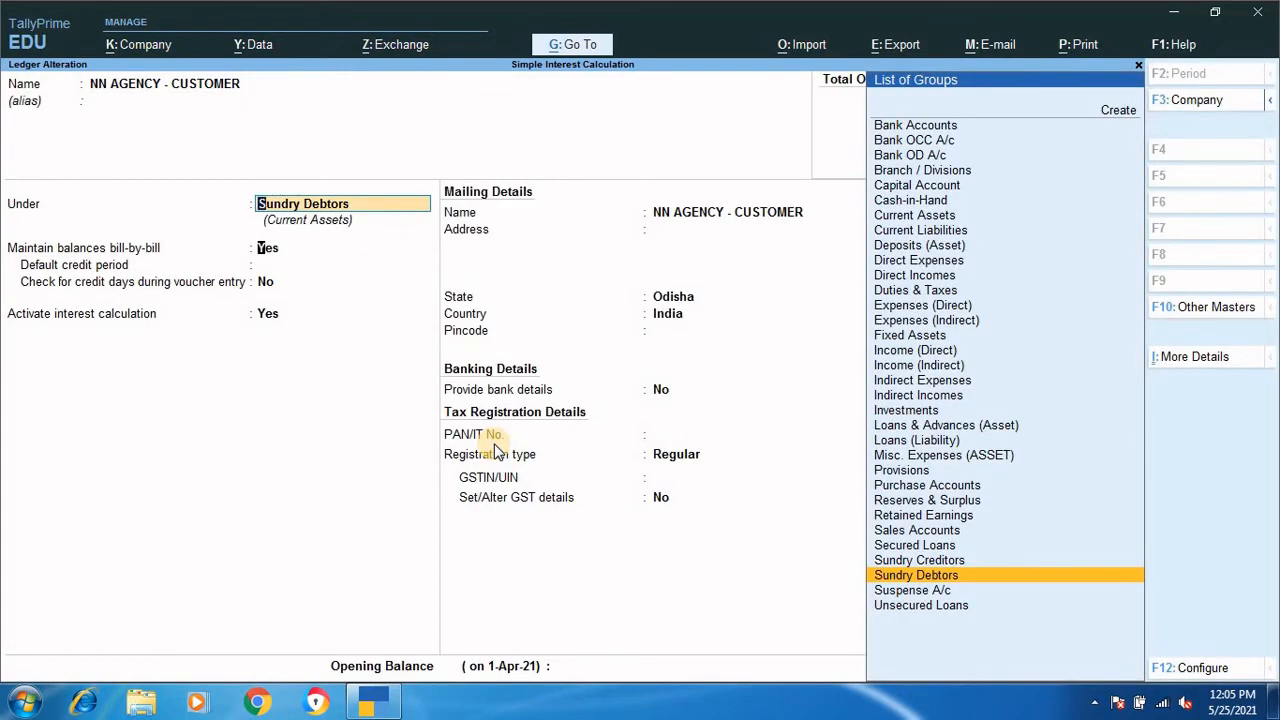
key(Return)
key(Return)
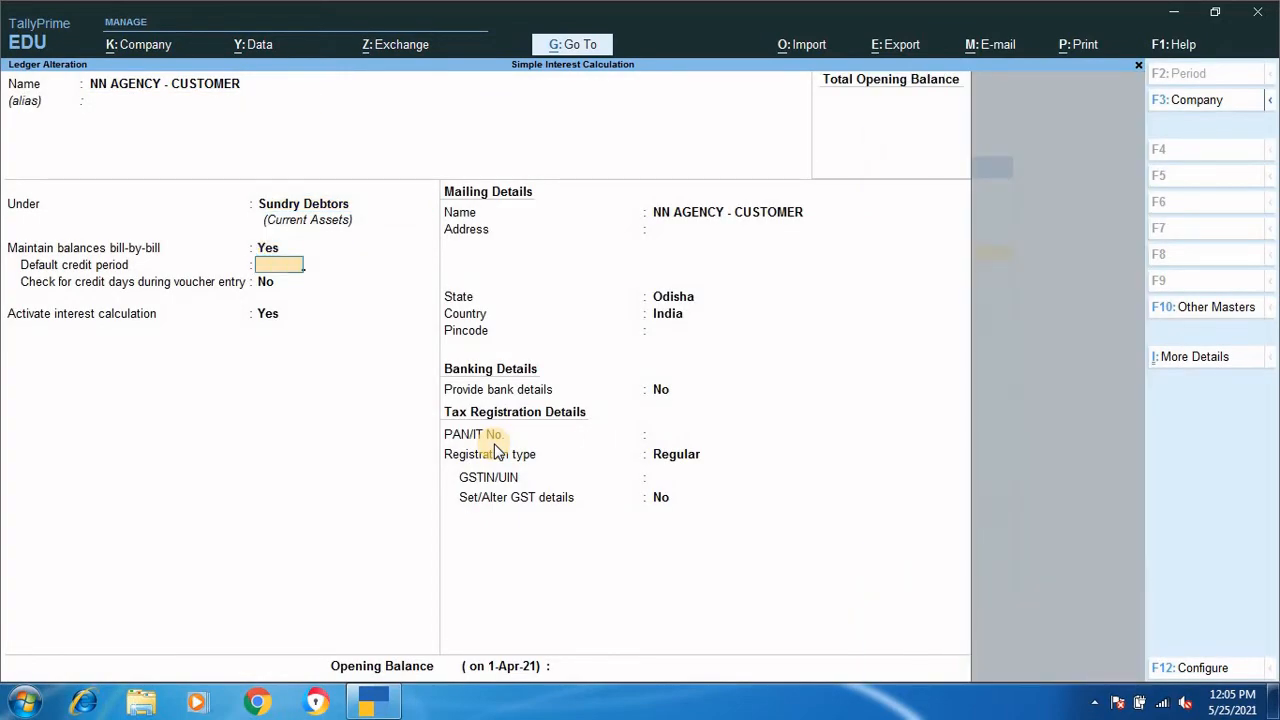
key(Return)
key(Return)
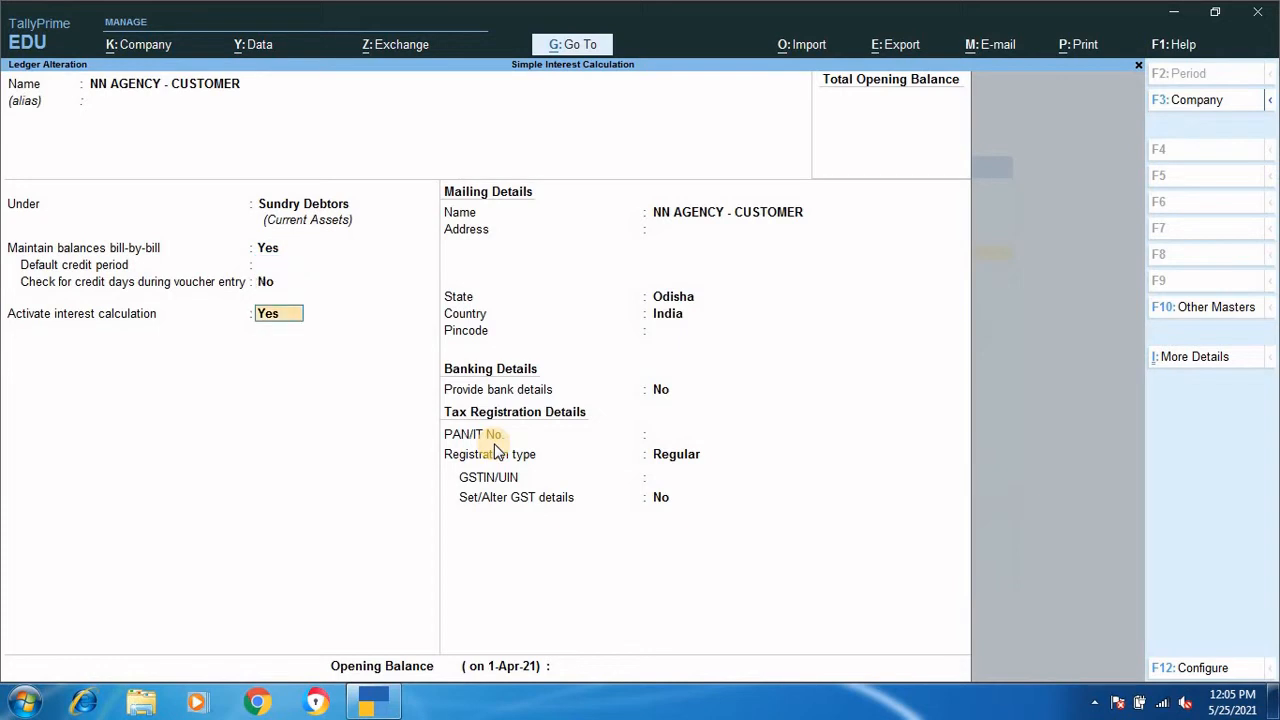
key(Return)
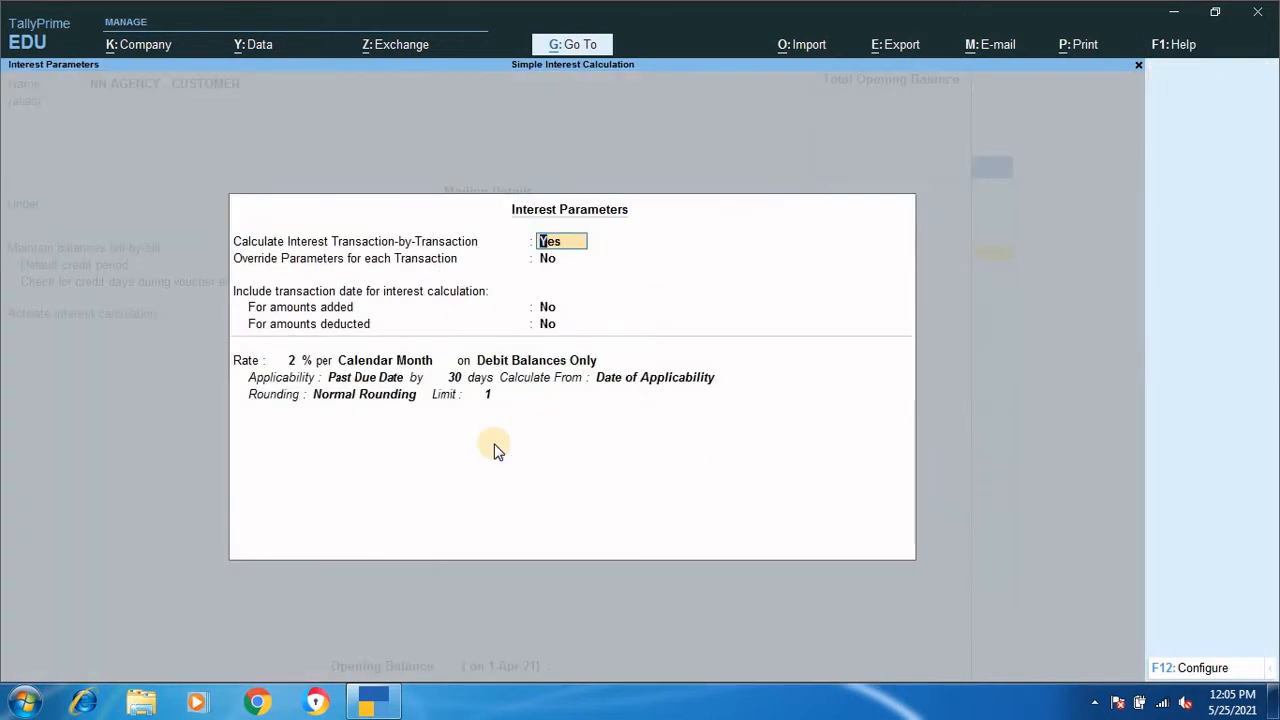
Step: Keep the customer's interest calculated transaction-by-transaction, without overriding parameters or including the transaction date for amounts added or deducted
key(Return)
key(Return)
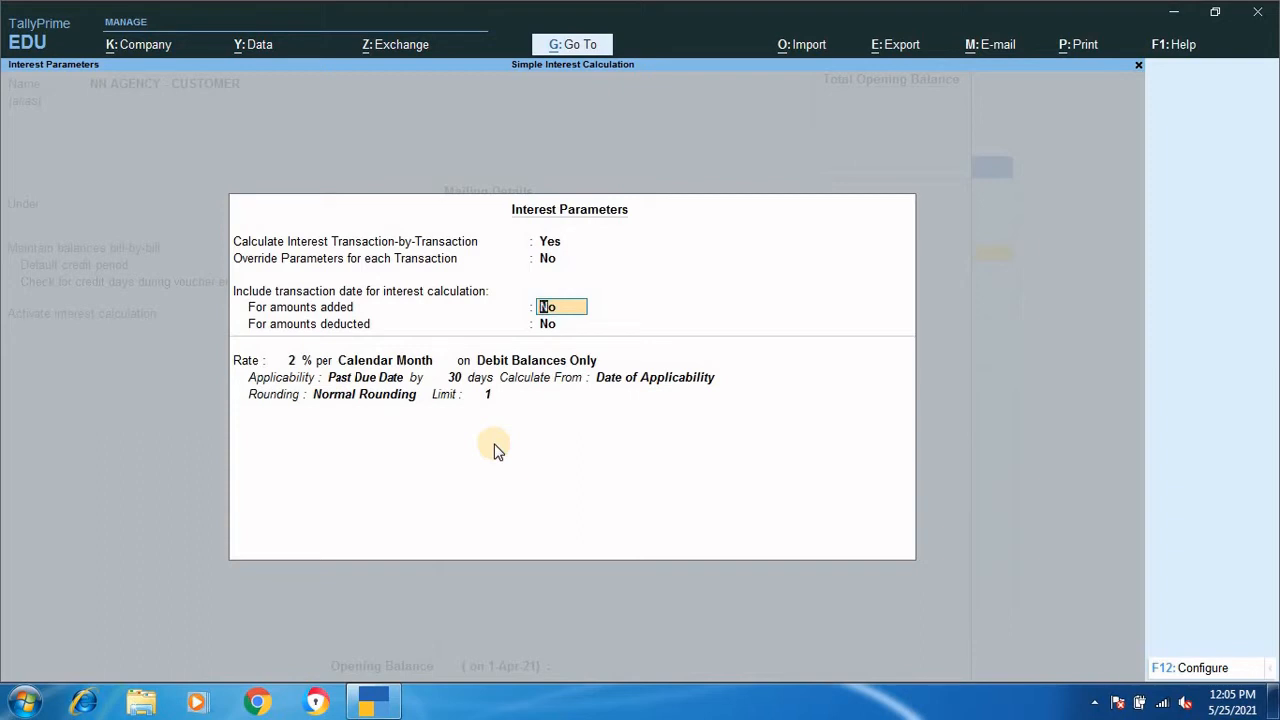
key(Return)
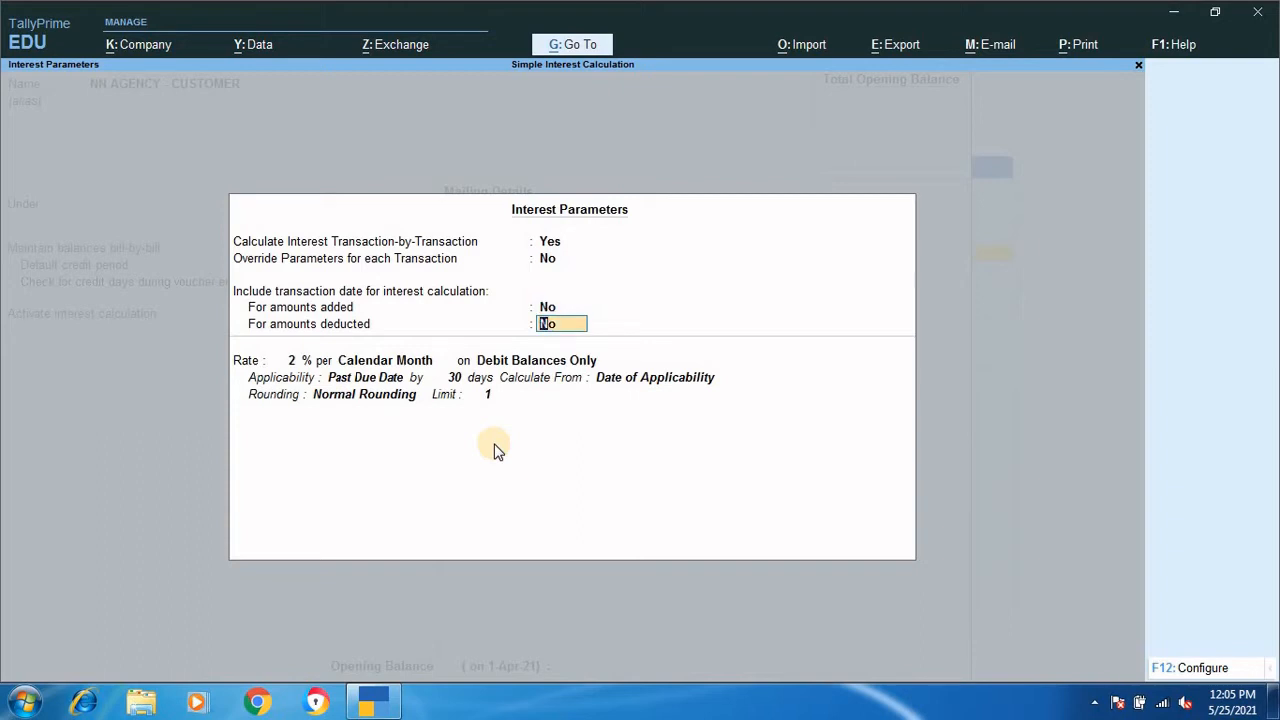
key(Return)
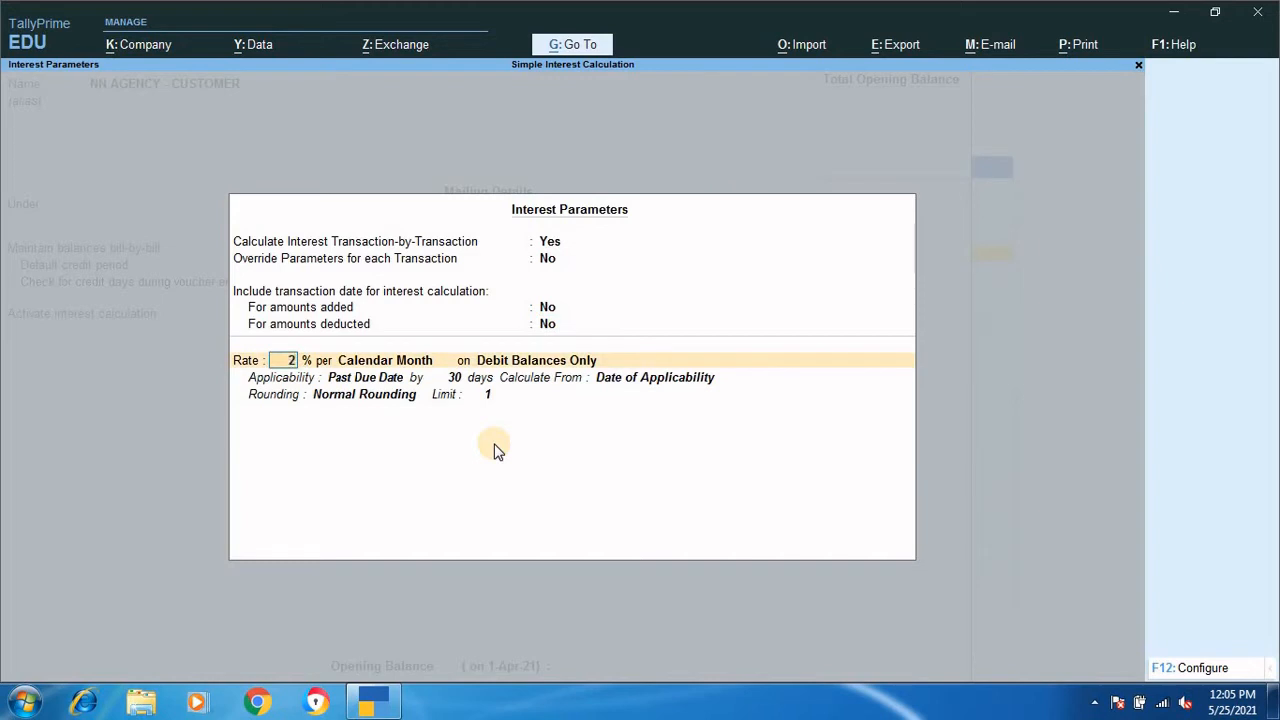
Step: Set the customer's interest rate to 2% per Calendar Month on Debit Balances Only
key(Return)
key(Return)
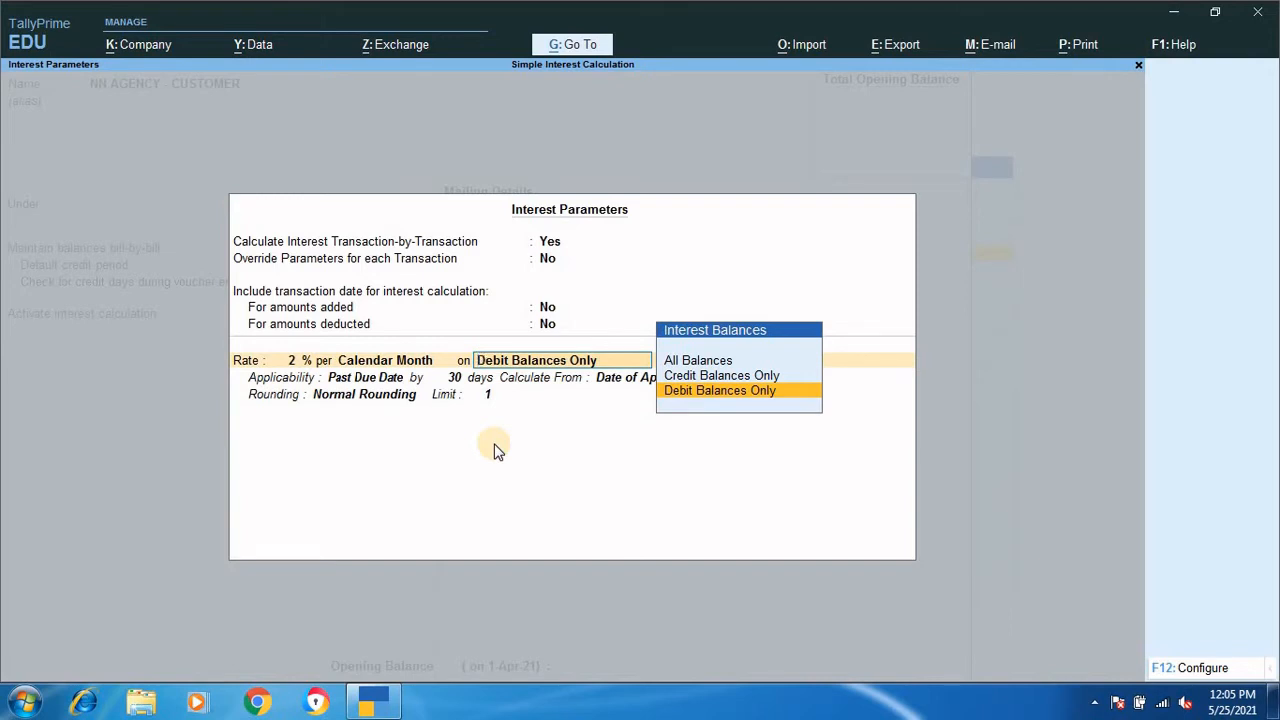
key(Return)
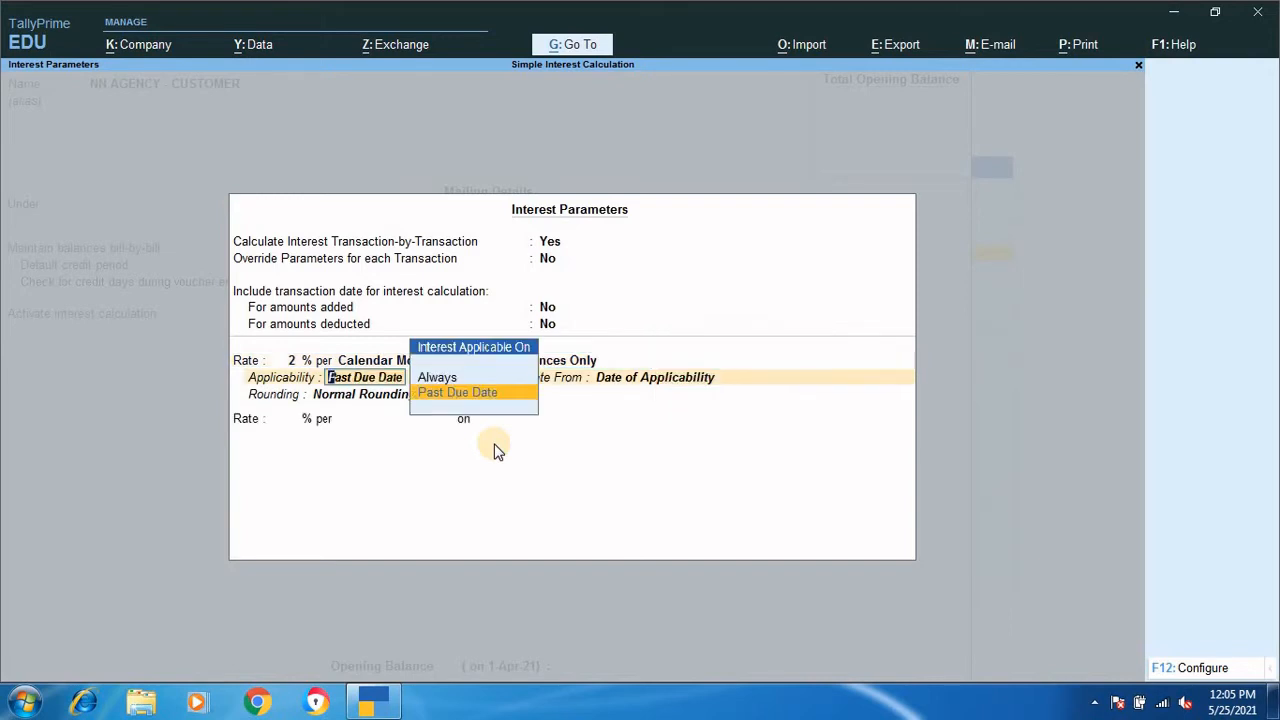
Step: Apply the customer's interest past due date by 30 days, calculated from Date of Applicability, with Normal Rounding to a limit of 1
key(Return)
text(30)
key(Return)
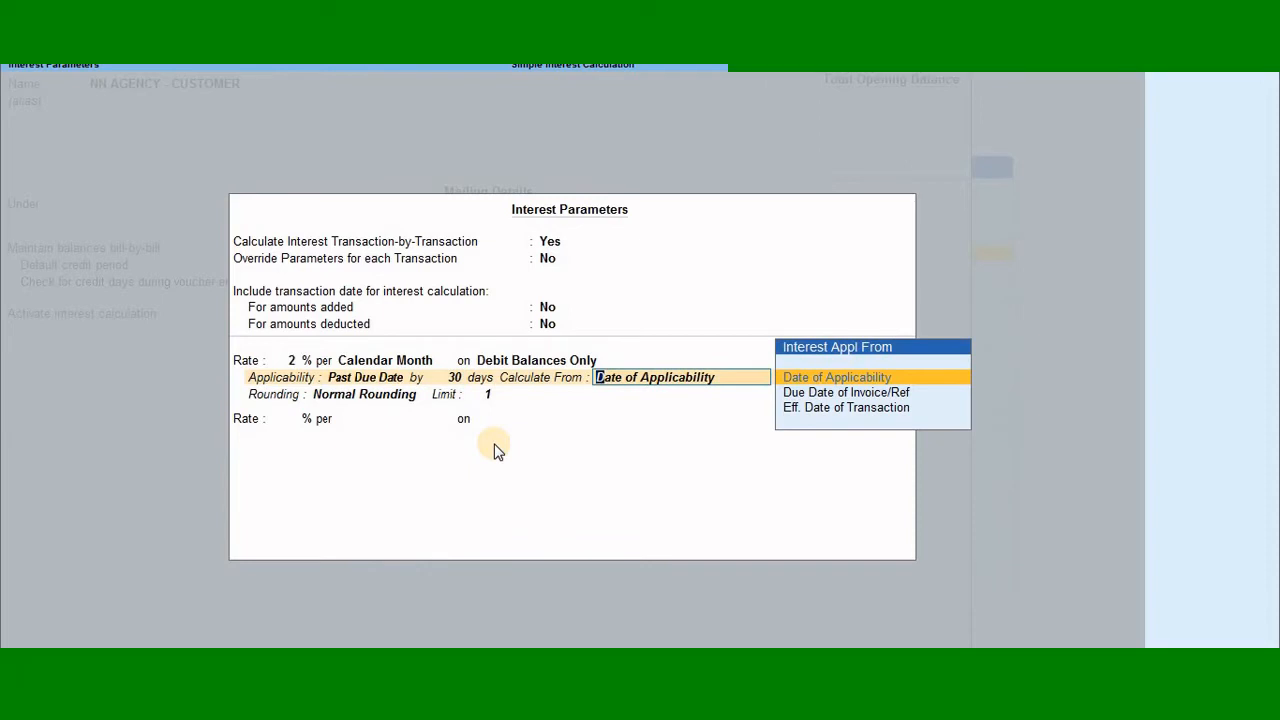
key(Return)
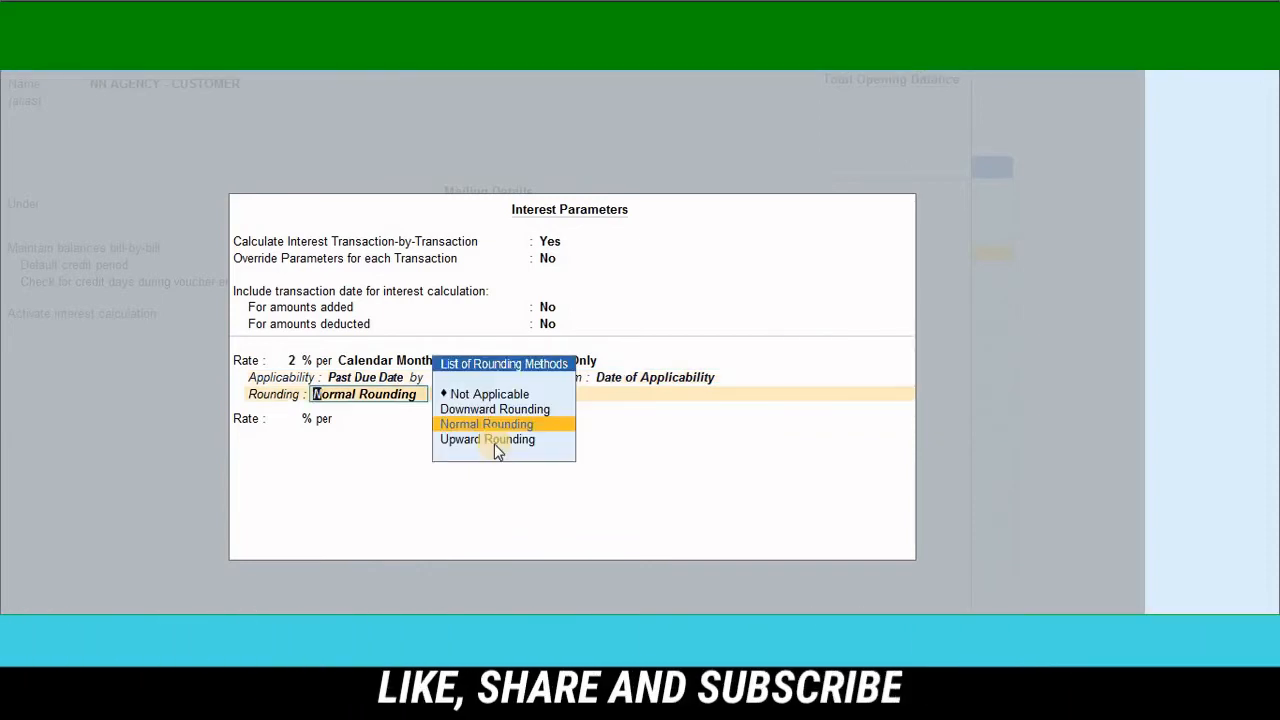
key(Return)
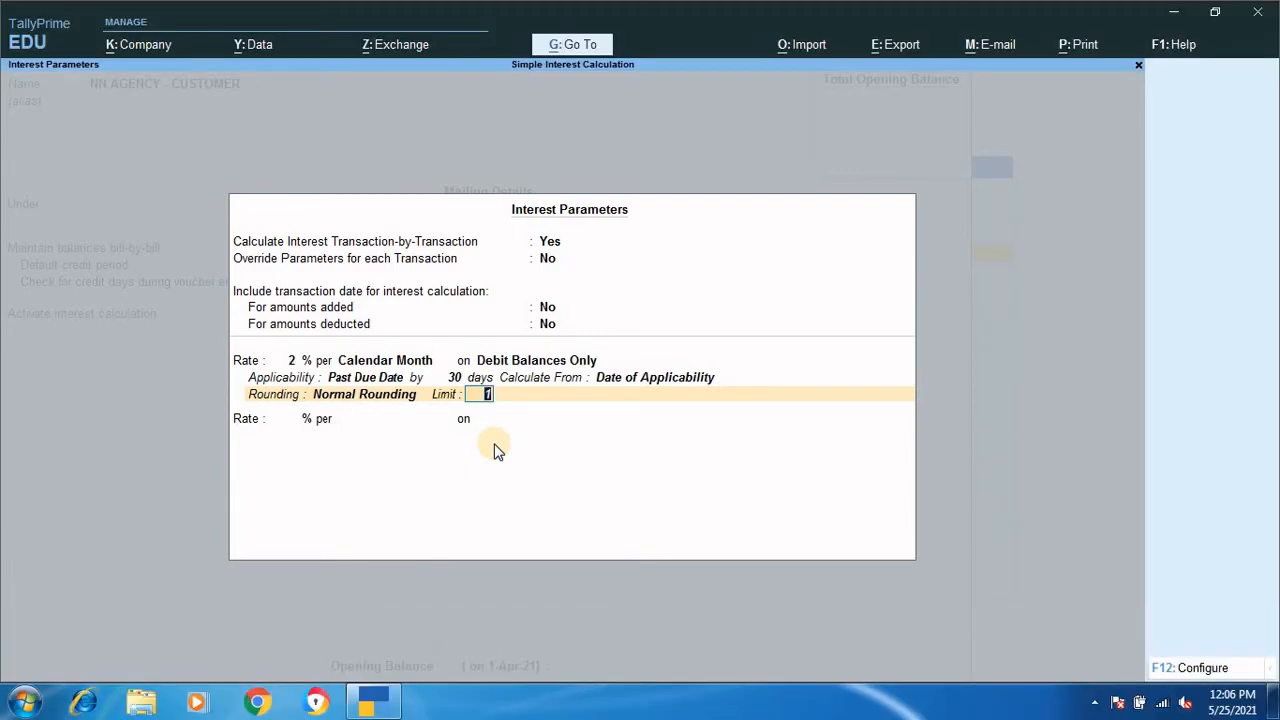
key(Return)
key(Return)
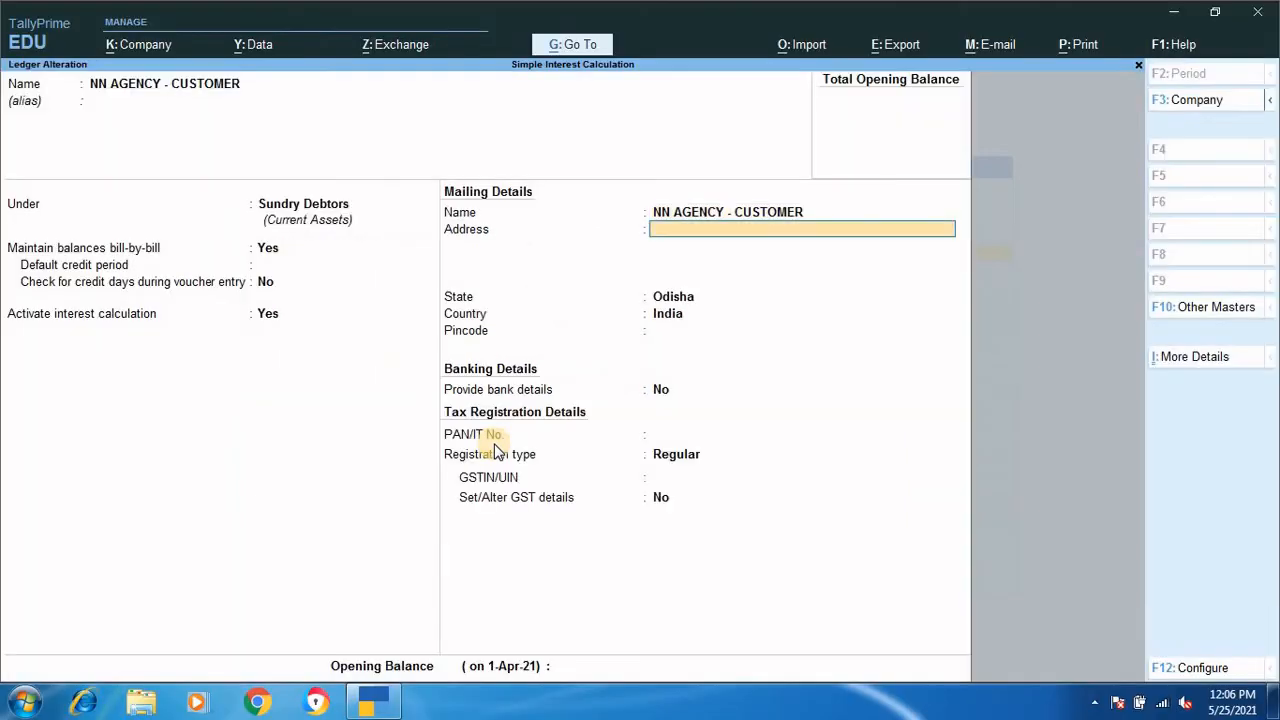
Step: Accept the customer's mailing, banking and tax registration details with Regular as the registration type, and save the NN AGENCY - CUSTOMER ledger
key(Return)
key(Return)
key(Return)
key(Return)
key(Return)
key(Return)
key(Return)
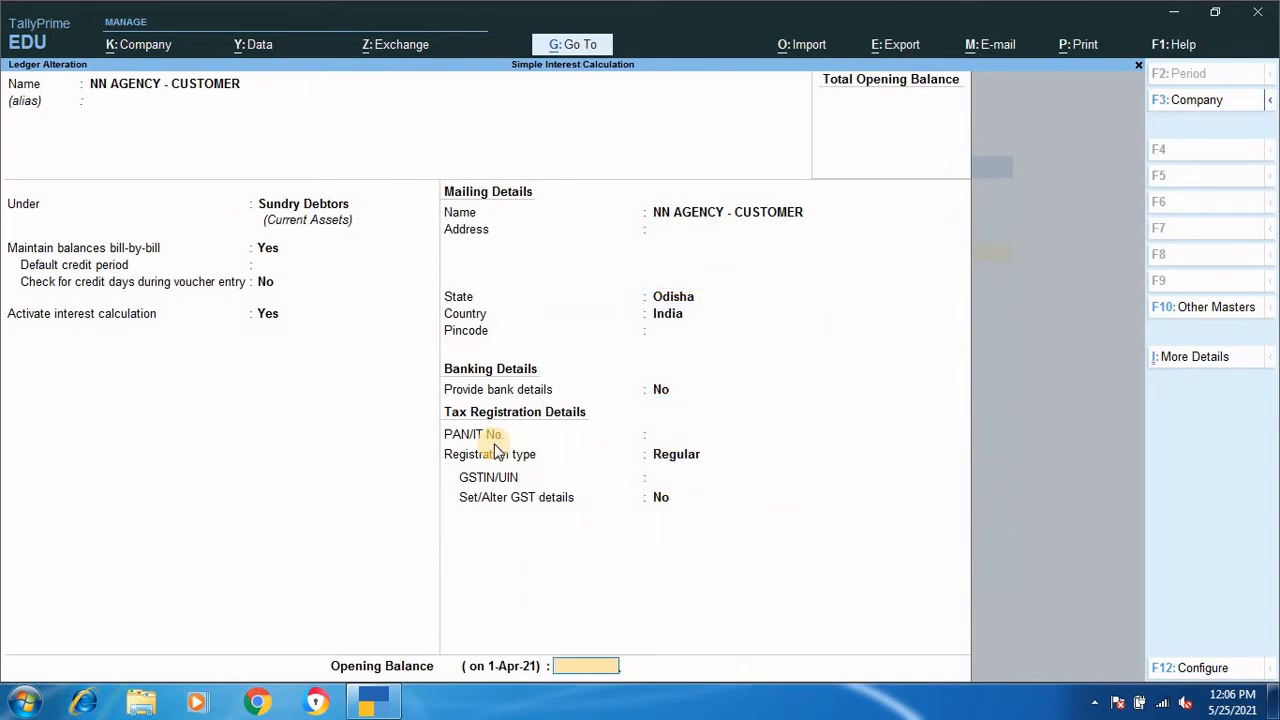
key(Return)
key(Return)
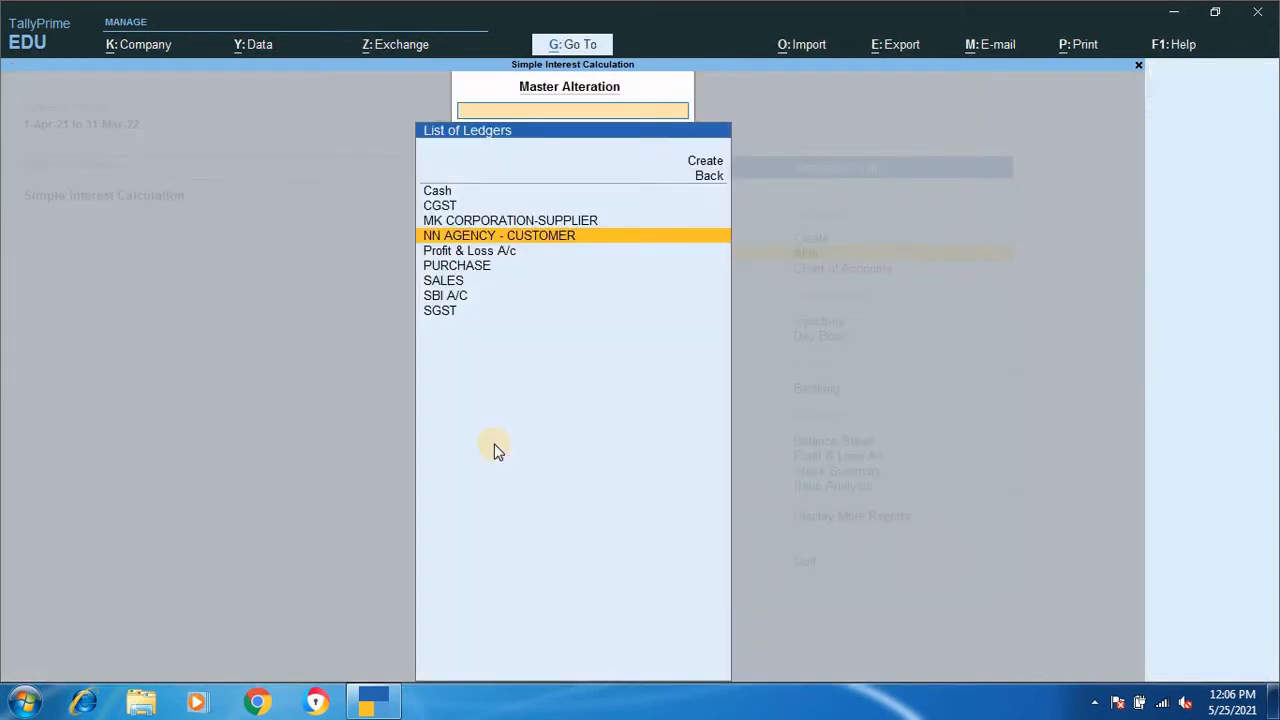
Step: Leave the ledger list and review the company's existing stock groups and stock categories
key(Escape)
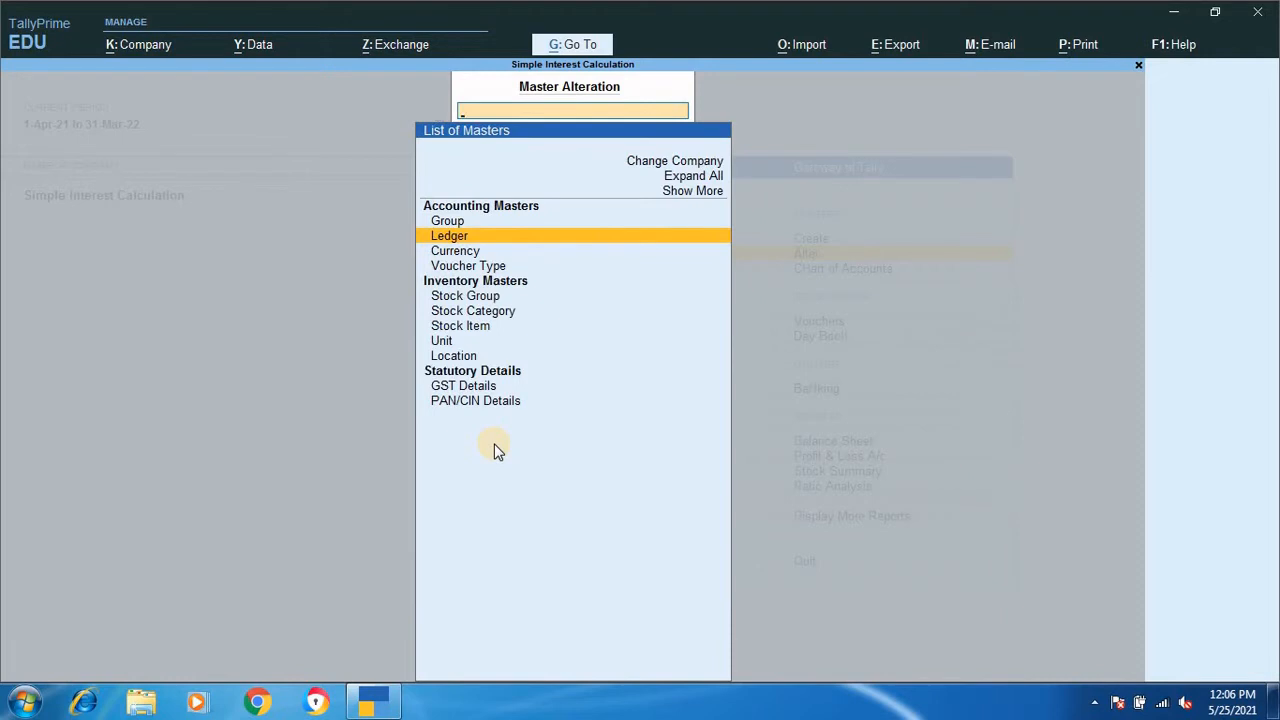
key(Down)
key(Down)
key(Down)
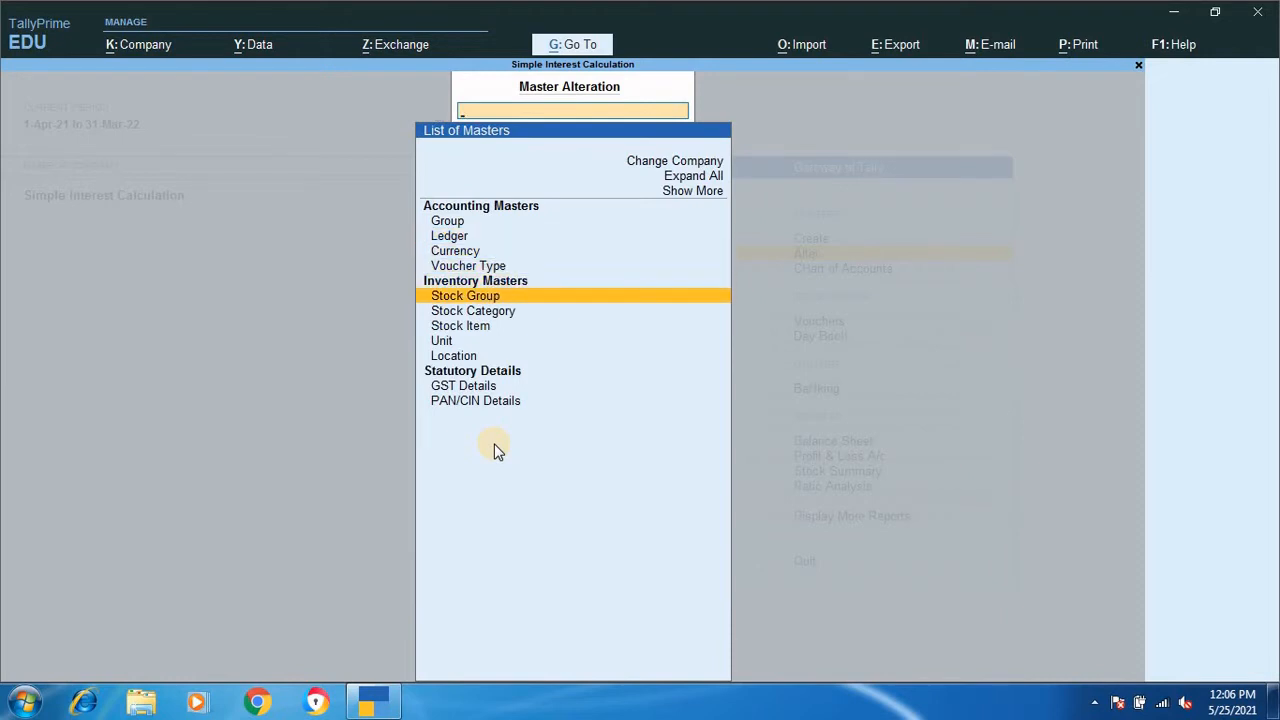
key(Return)
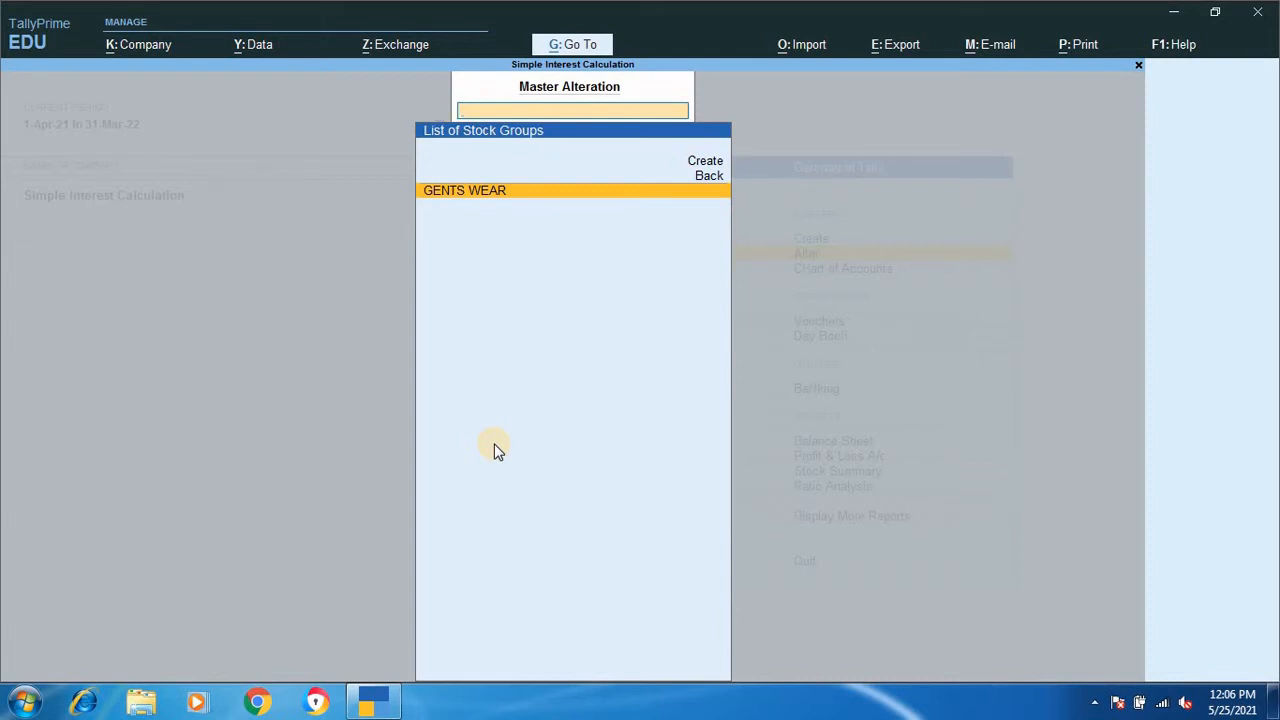
key(Escape)
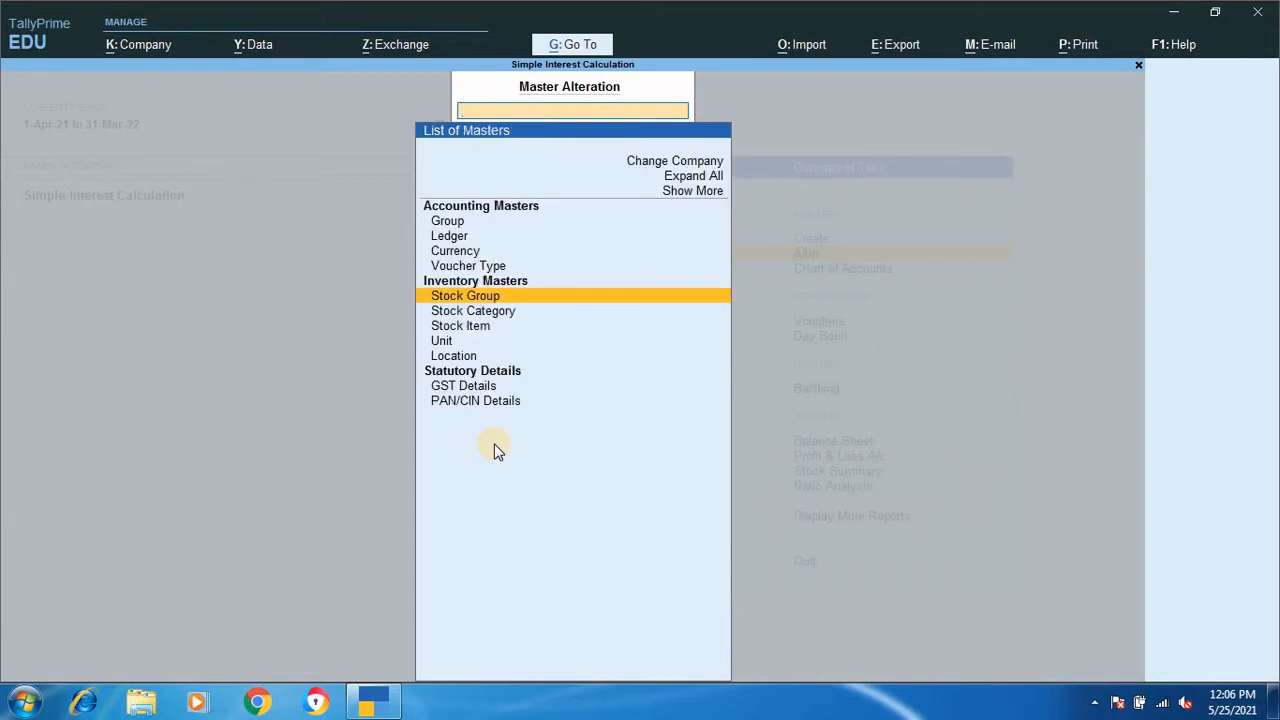
key(Down)
key(Return)
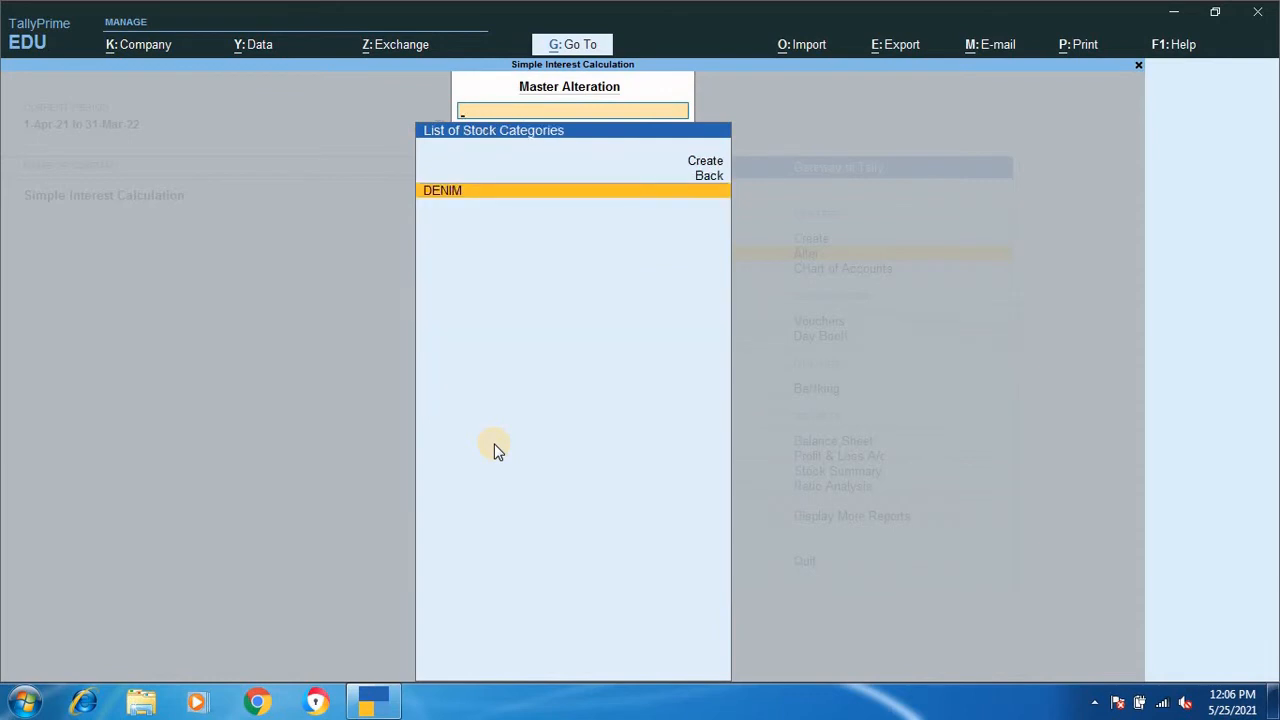
key(Escape)
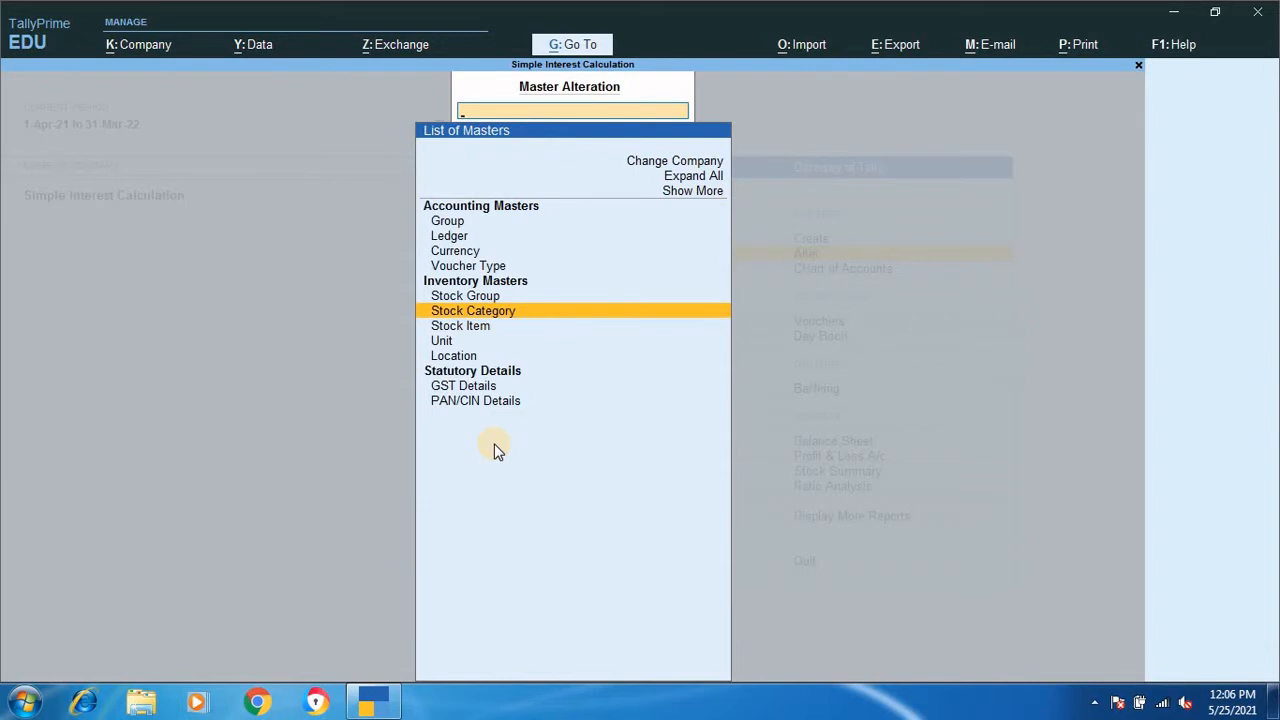
Step: Review the company's existing units of measure and storage locations
key(Down)
key(Down)
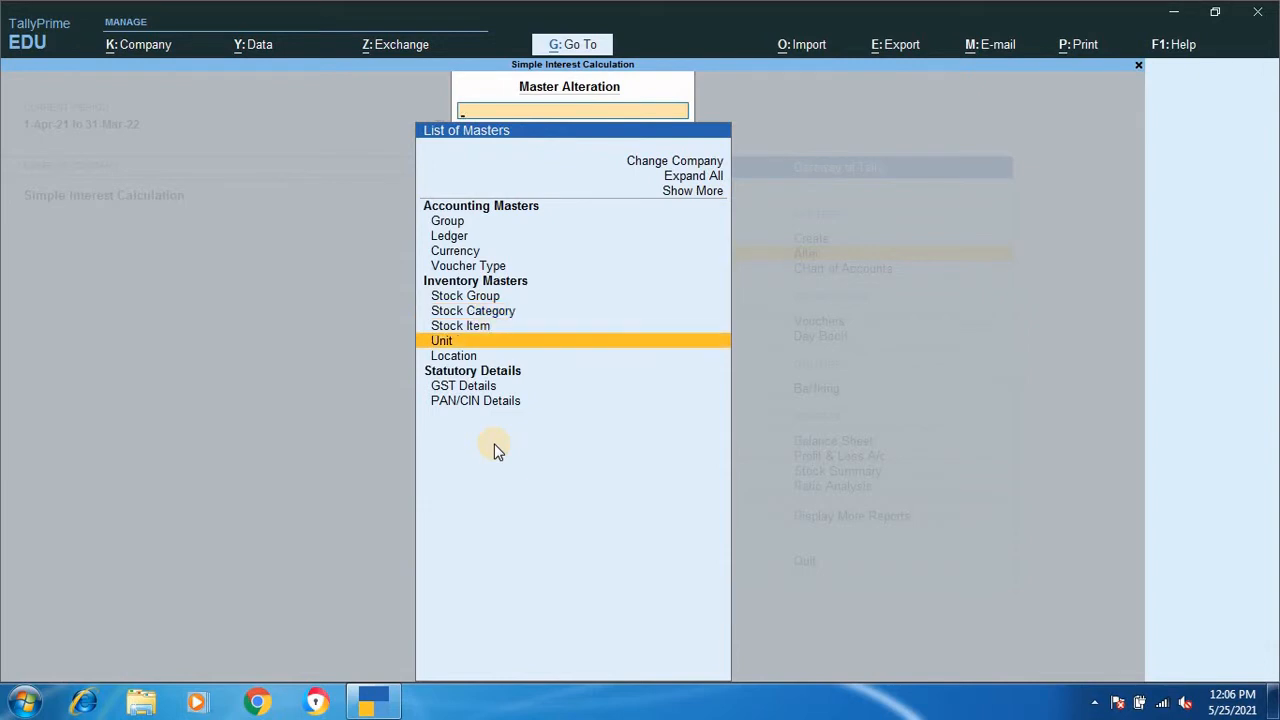
key(Return)
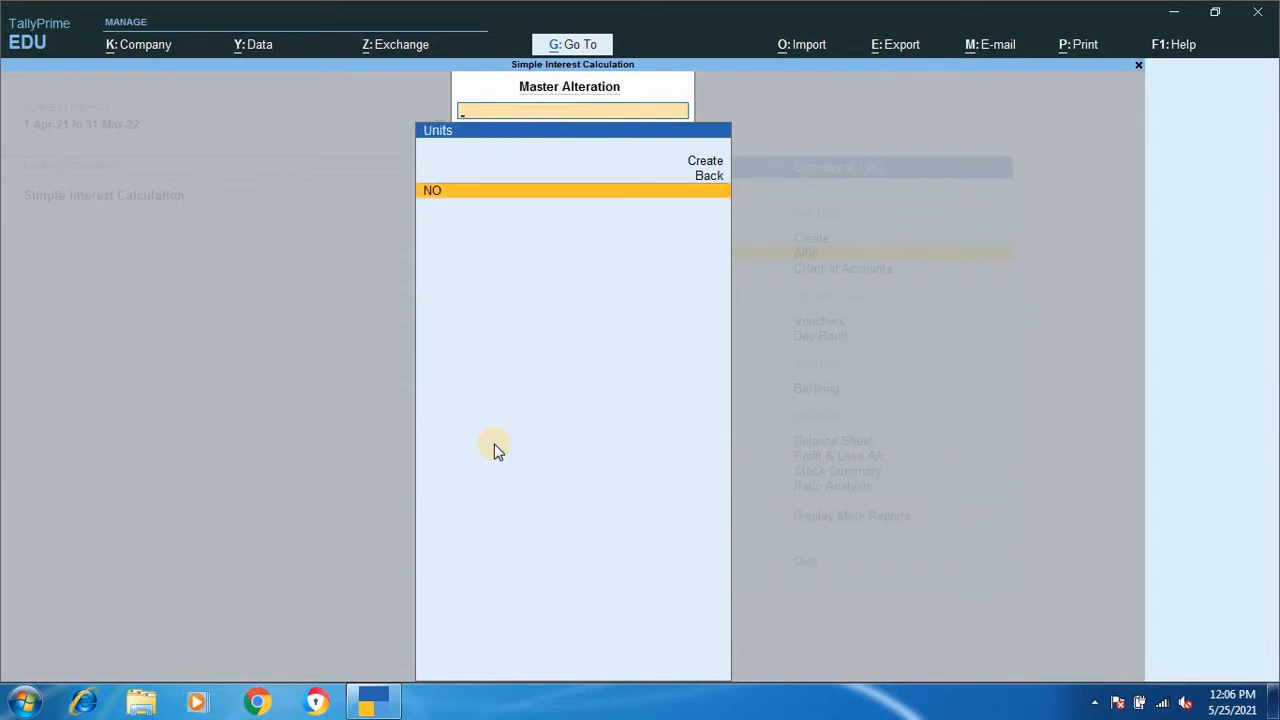
key(Escape)
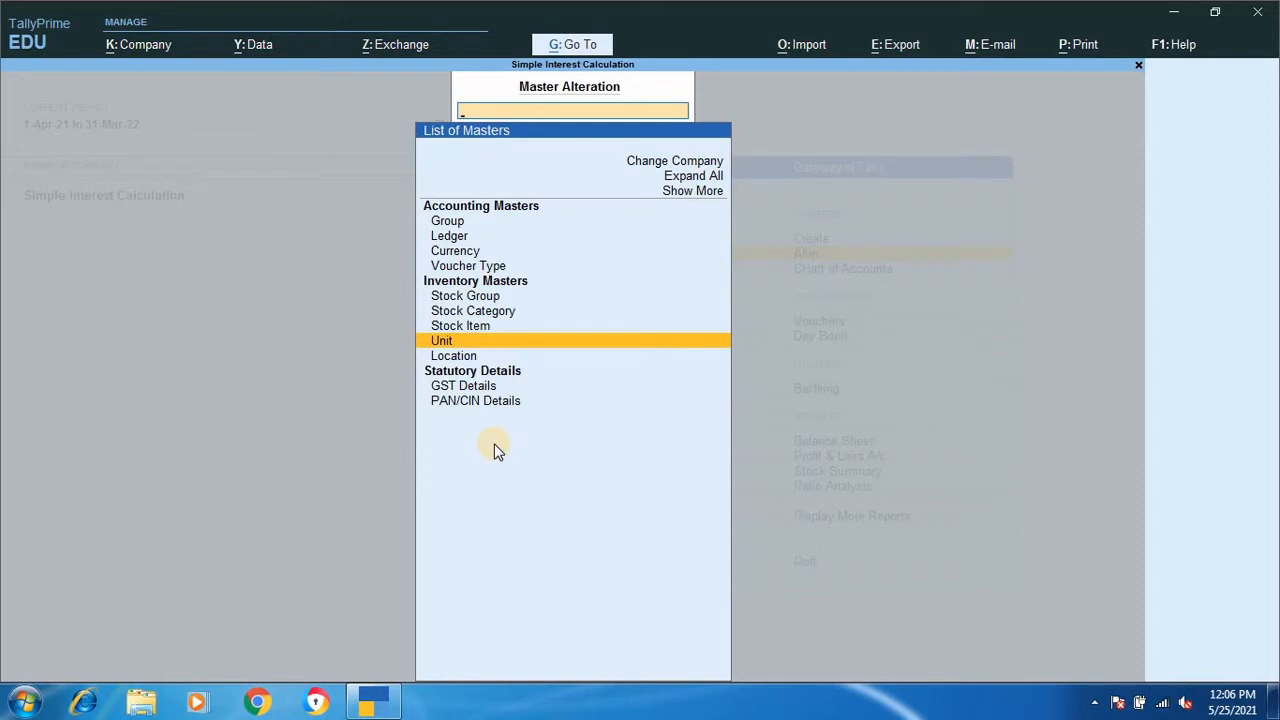
key(Down)
key(Return)
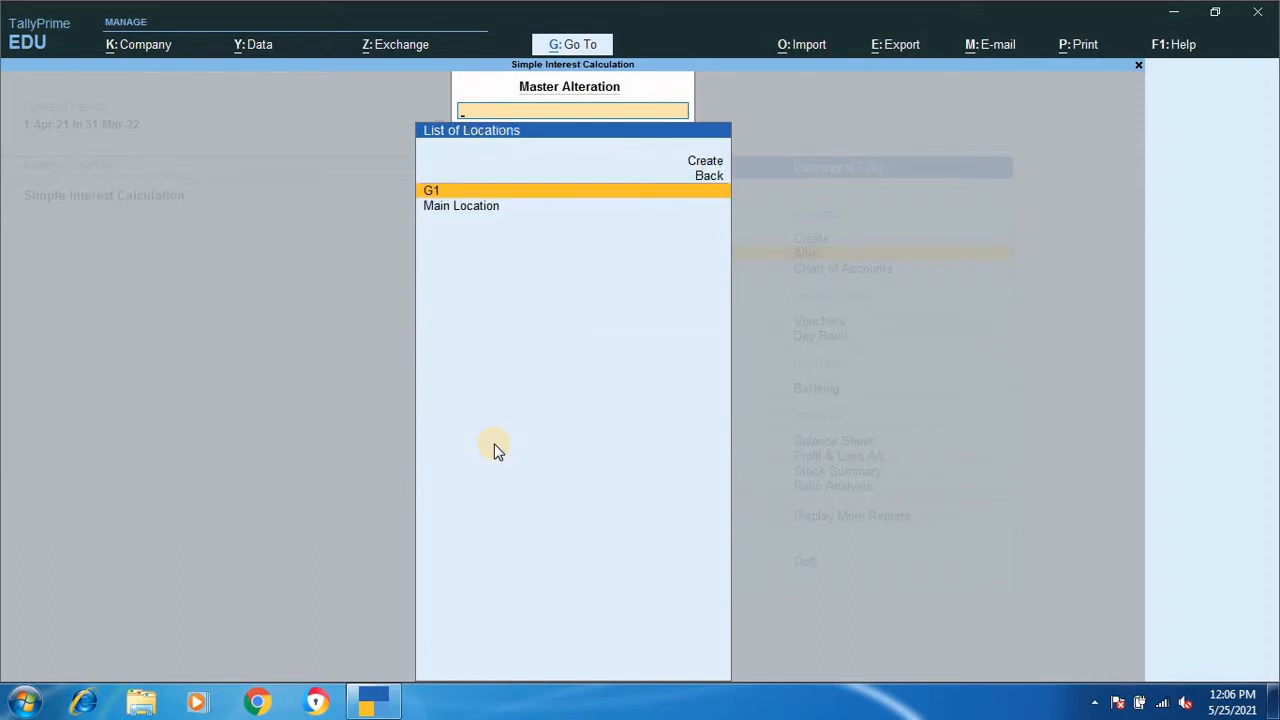
key(Escape)
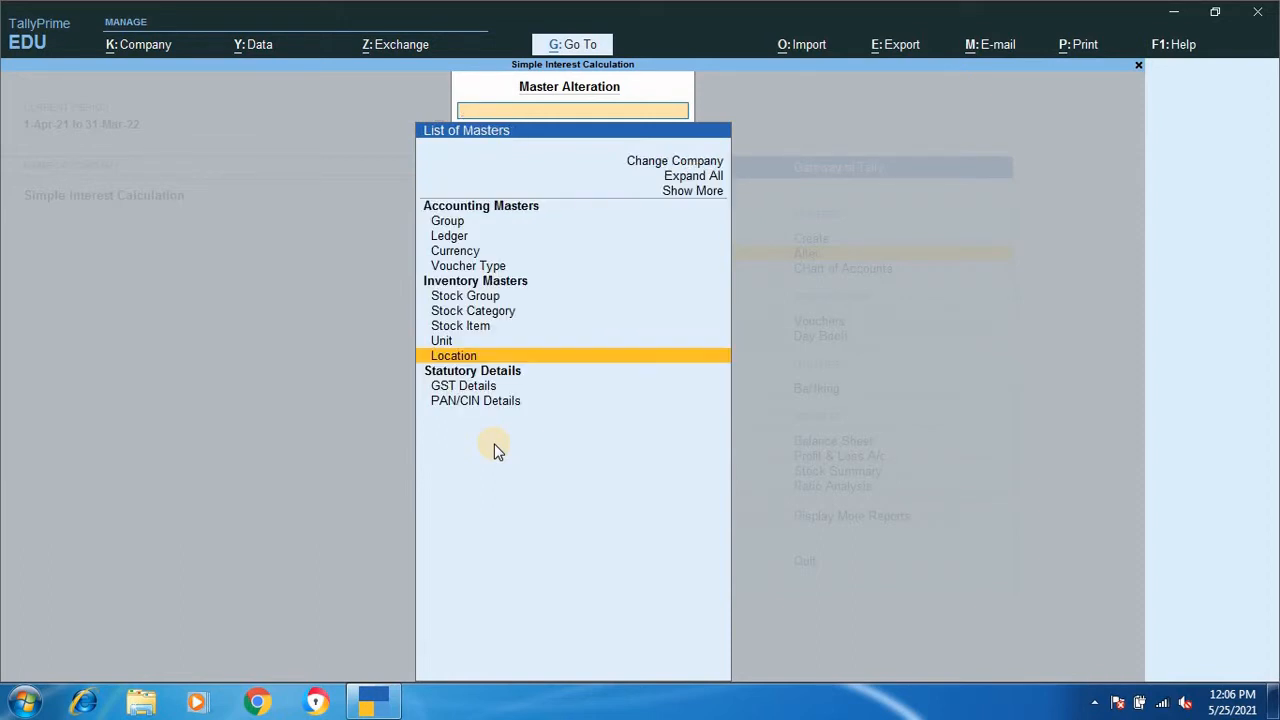
Step: Open the JEAN stock item for alteration
key(Up)
key(Up)
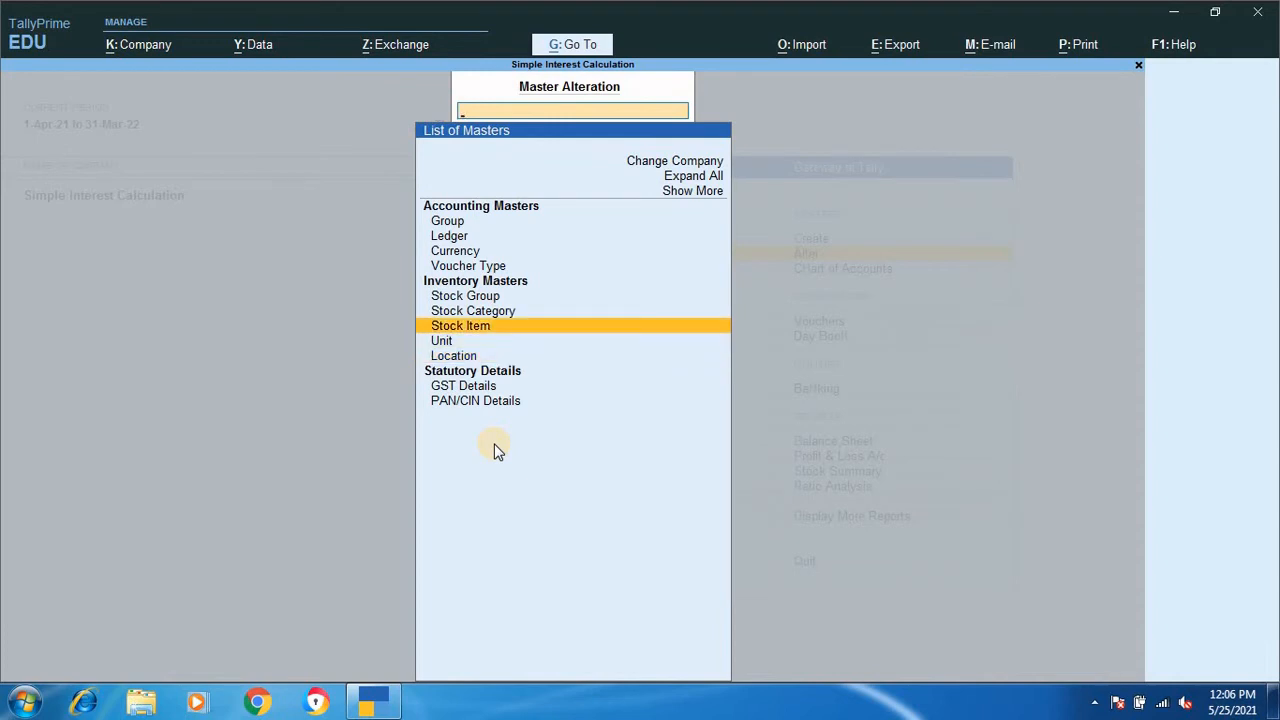
key(Return)
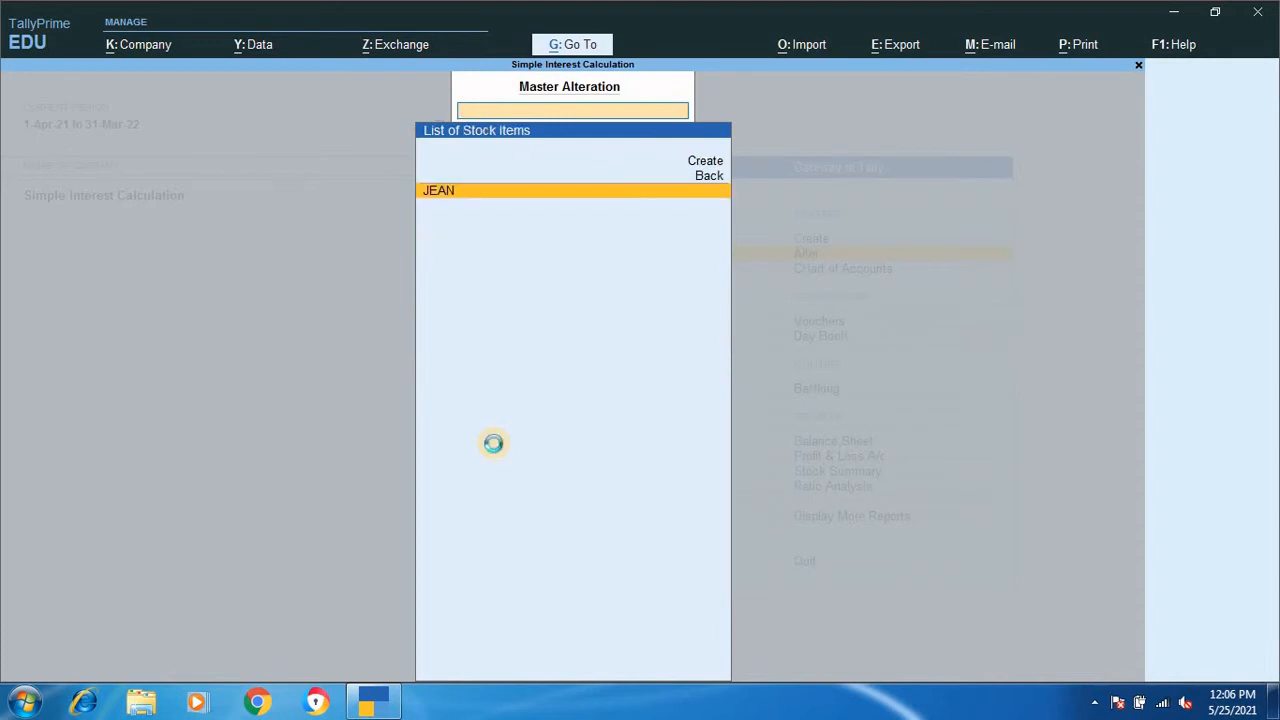
key(Return)
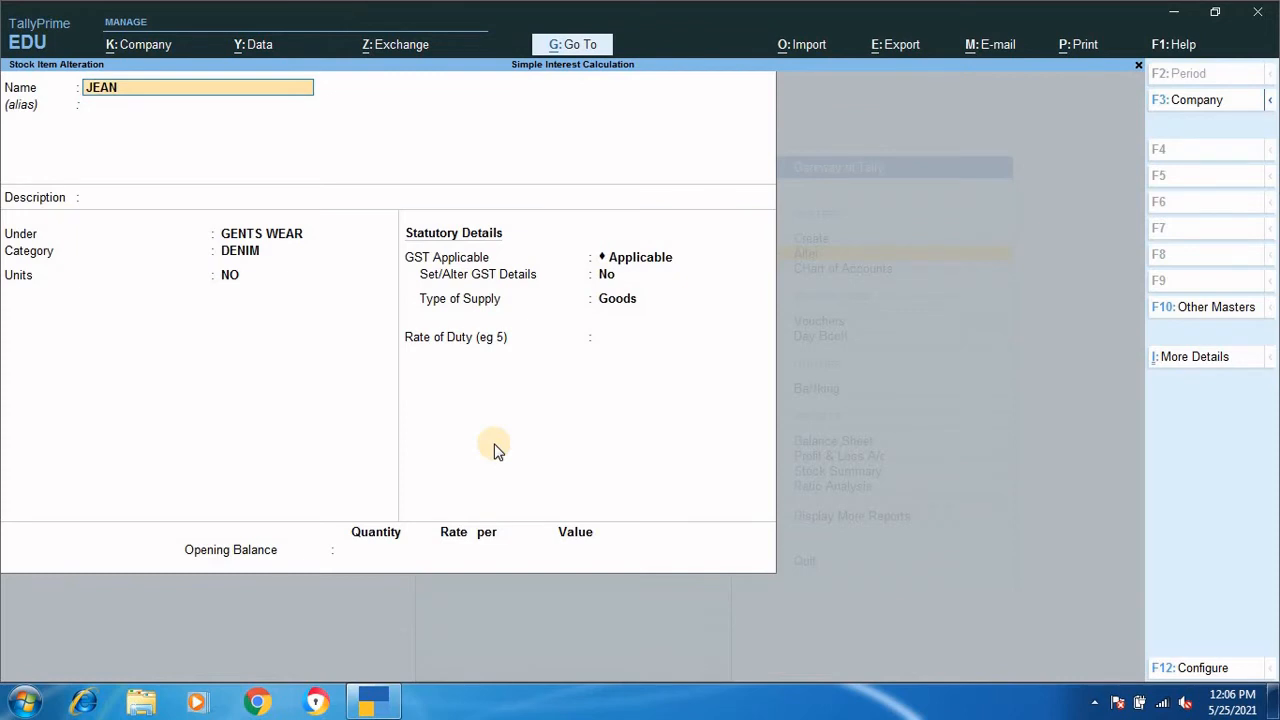
Step: Keep JEAN under the GENTS WEAR group and DENIM category with NO as the unit and GST as Applicable
key(Return)
key(Return)
key(Return)
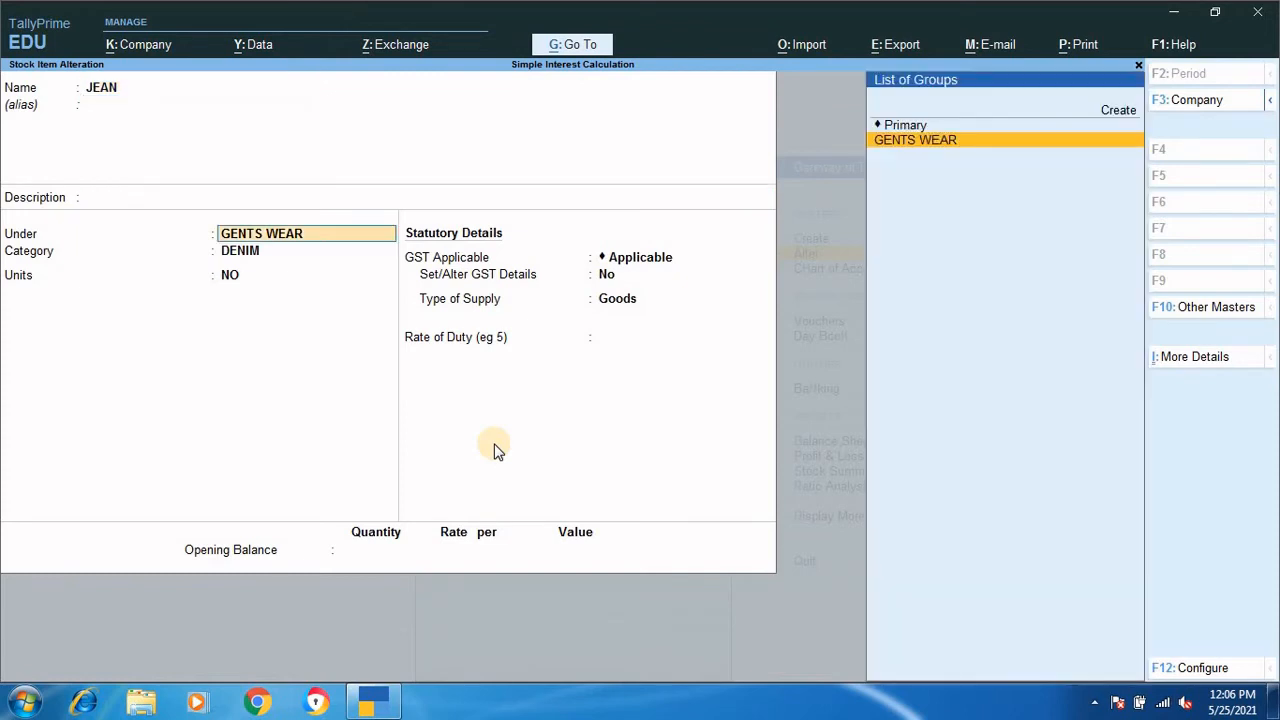
key(Return)
key(Return)
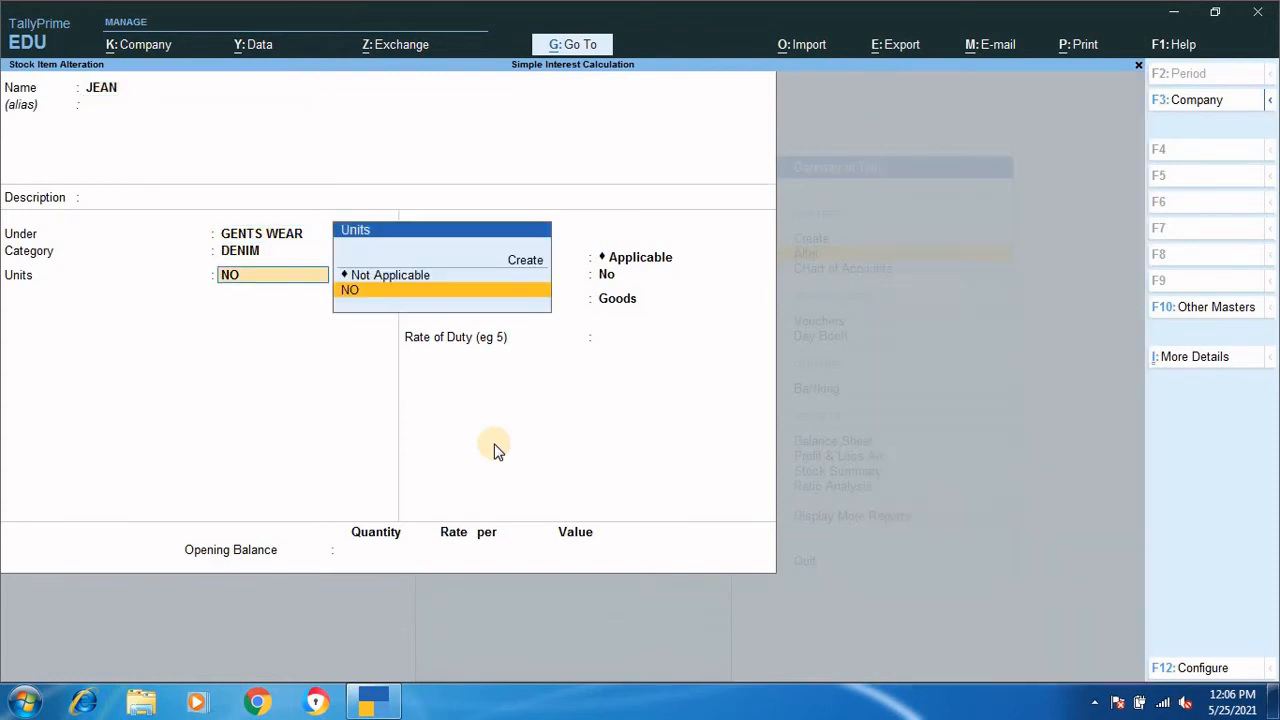
key(Return)
key(Return)
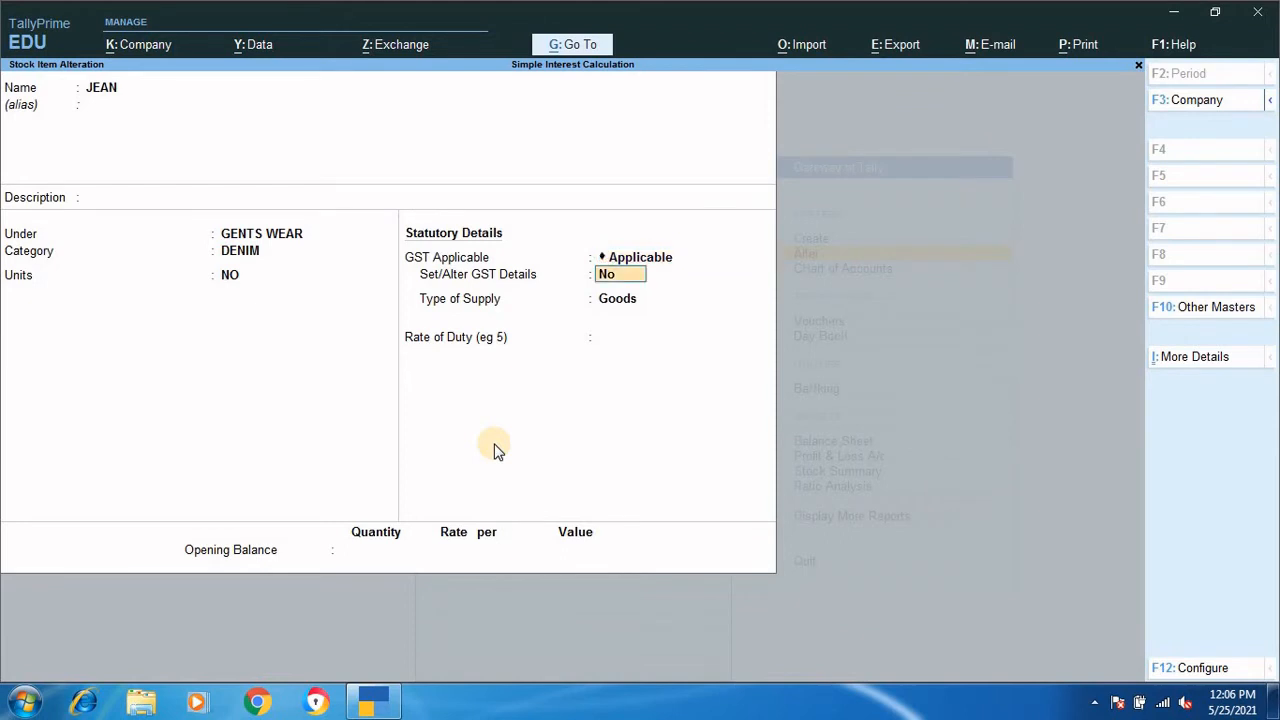
Step: Enable altering JEAN's GST details, keeping it Taxable and calculated On Value, without reverse charge or input credit ineligibility
text(Y)
key(Return)
key(Return)
key(Return)
key(Return)
key(Return)
key(Return)
key(Return)
key(Return)
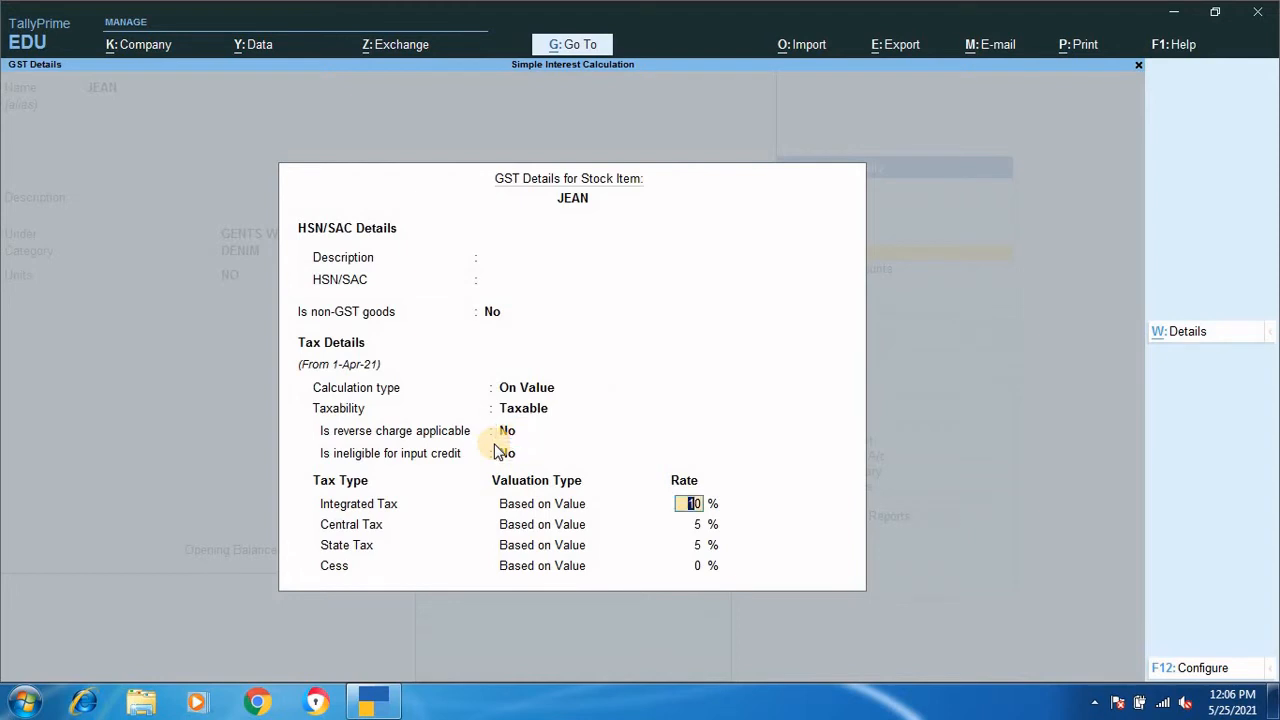
Step: Accept JEAN's 10% integrated tax rate and Goods as the supply type, and save the stock item
key(Return)
key(Return)
key(Return)
key(Return)
key(Return)
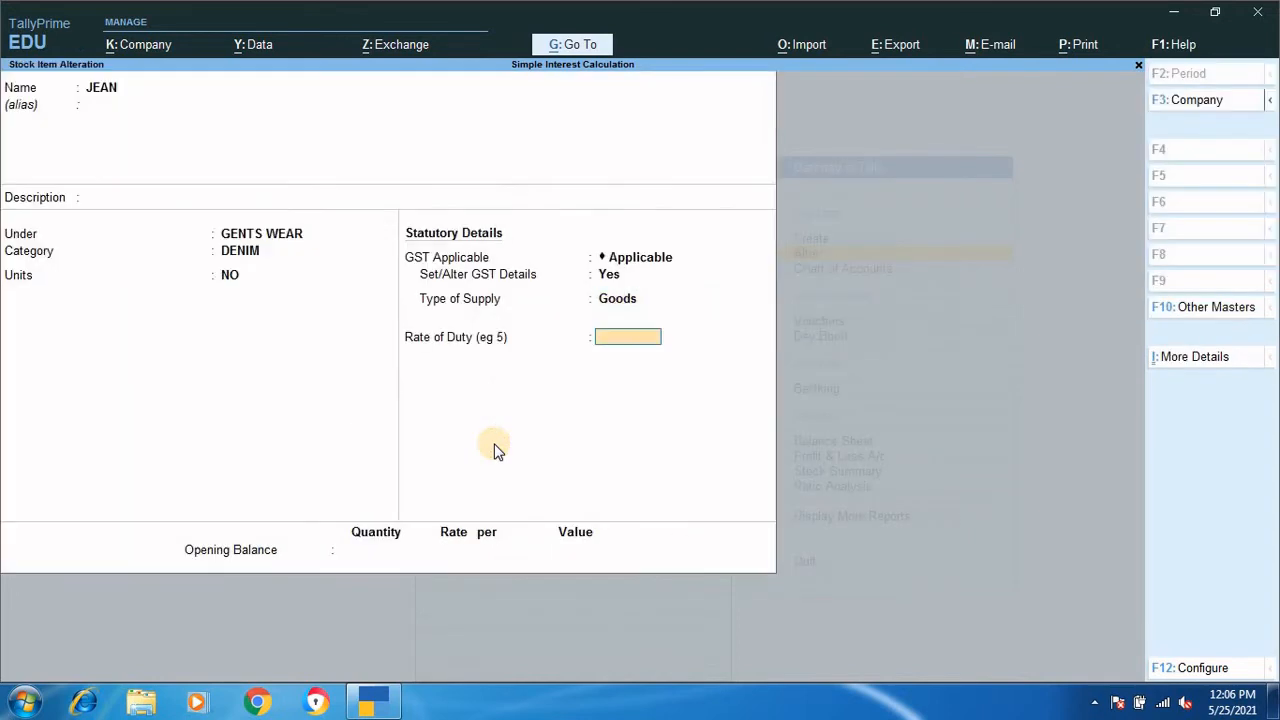
key(Return)
key(Return)
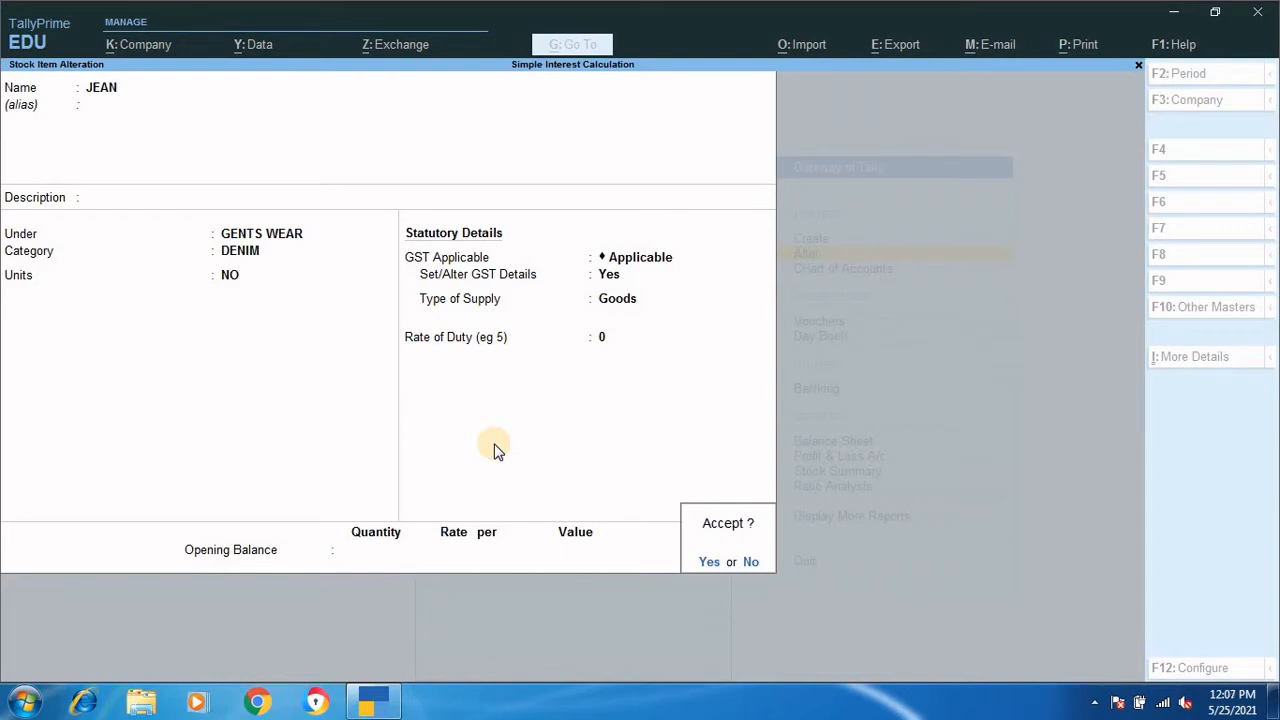
key(Return)
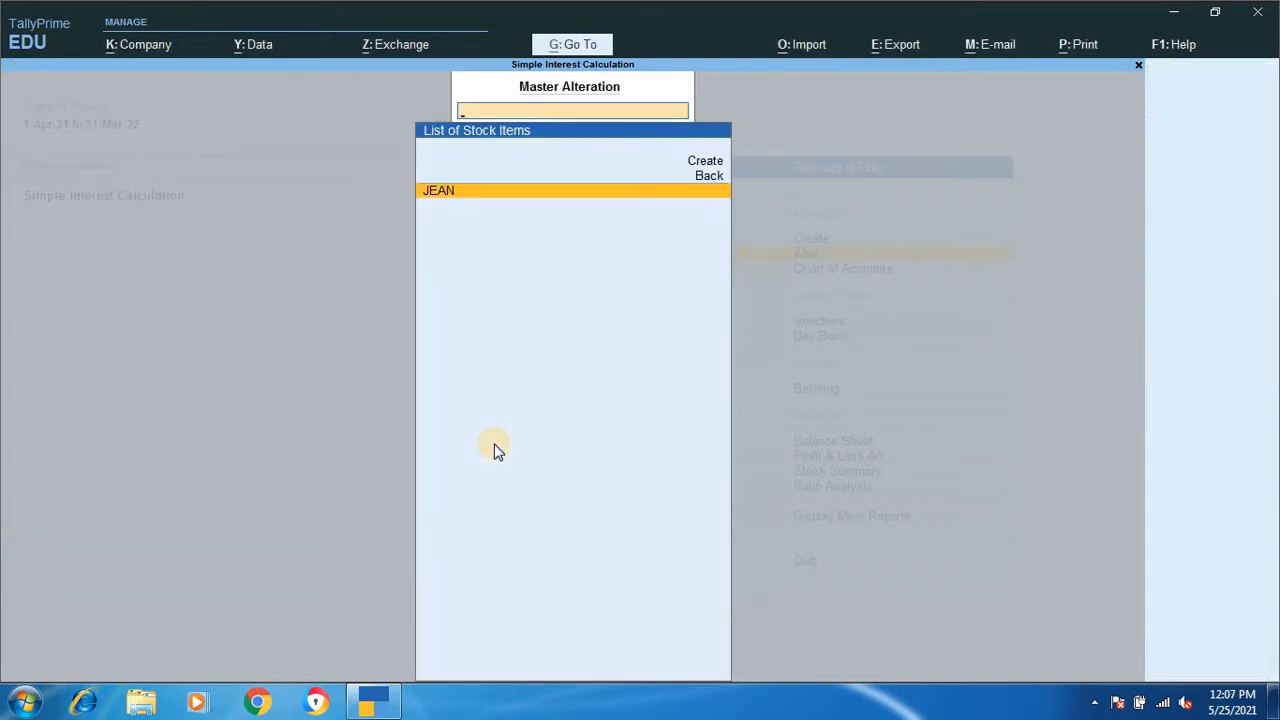
Step: Leave master alteration and open a new Purchase voucher
key(Escape)
key(Escape)
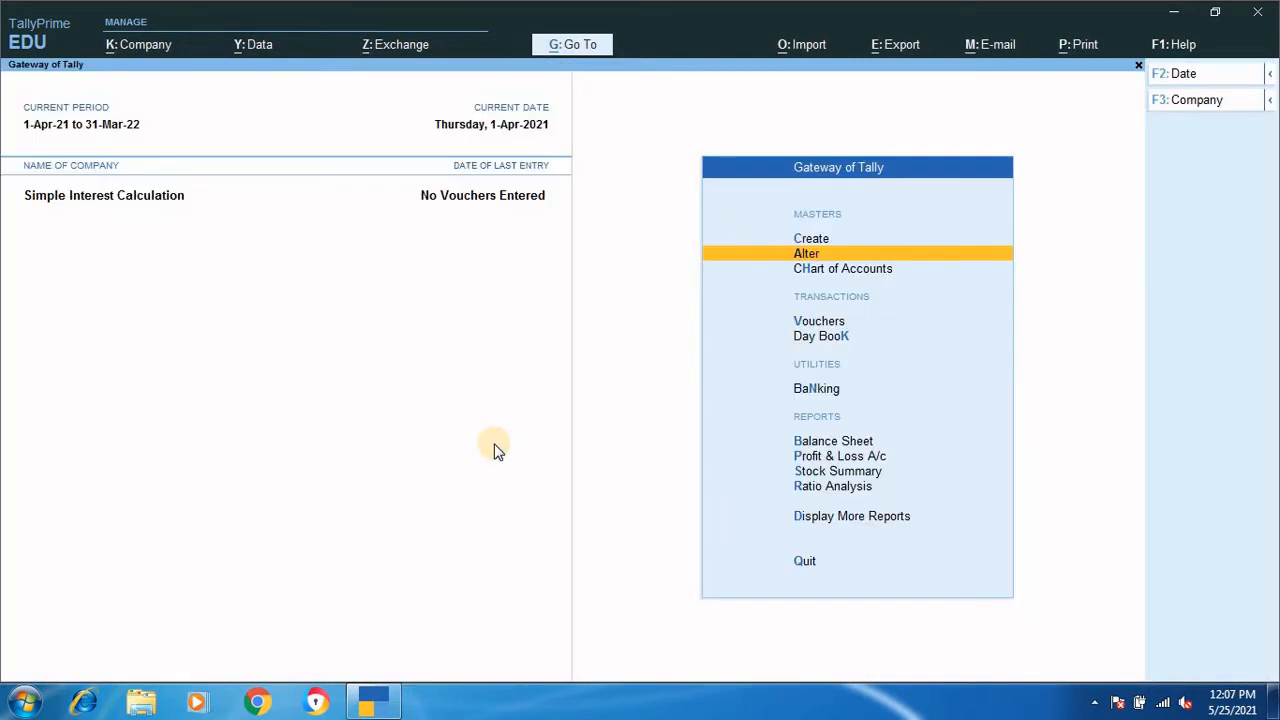
key(Down)
key(Down)
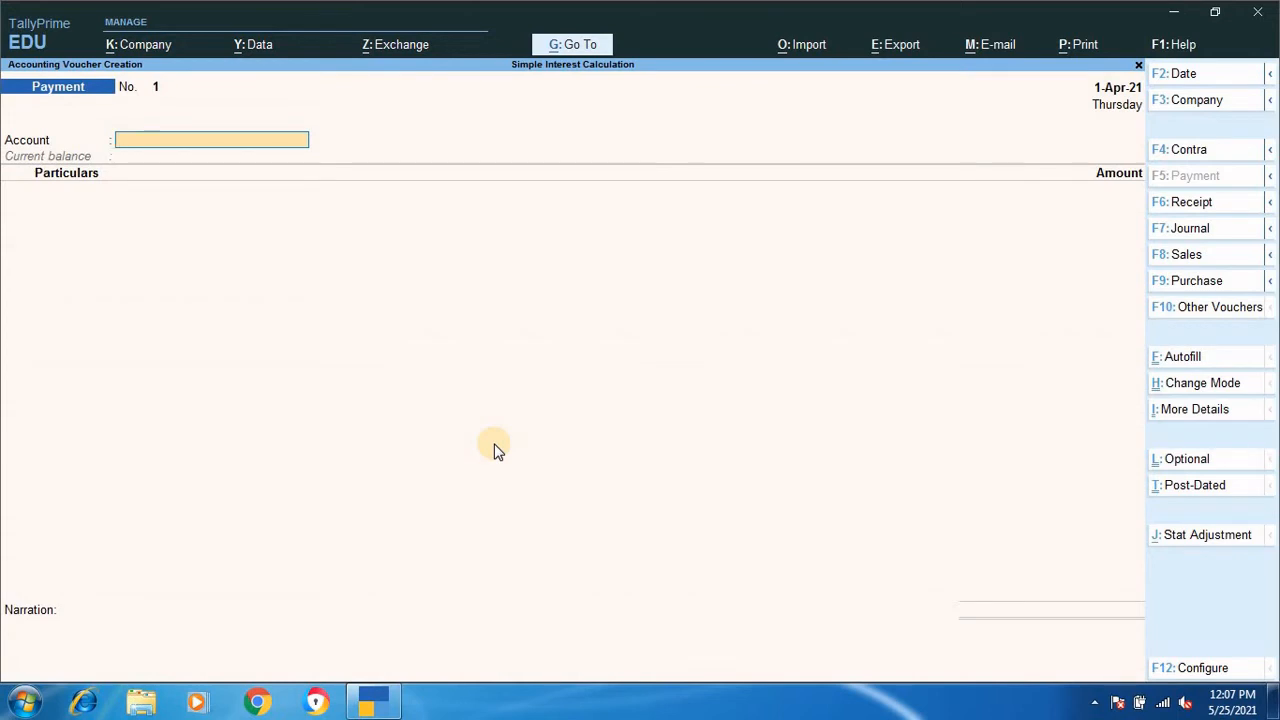
click(1188, 283)
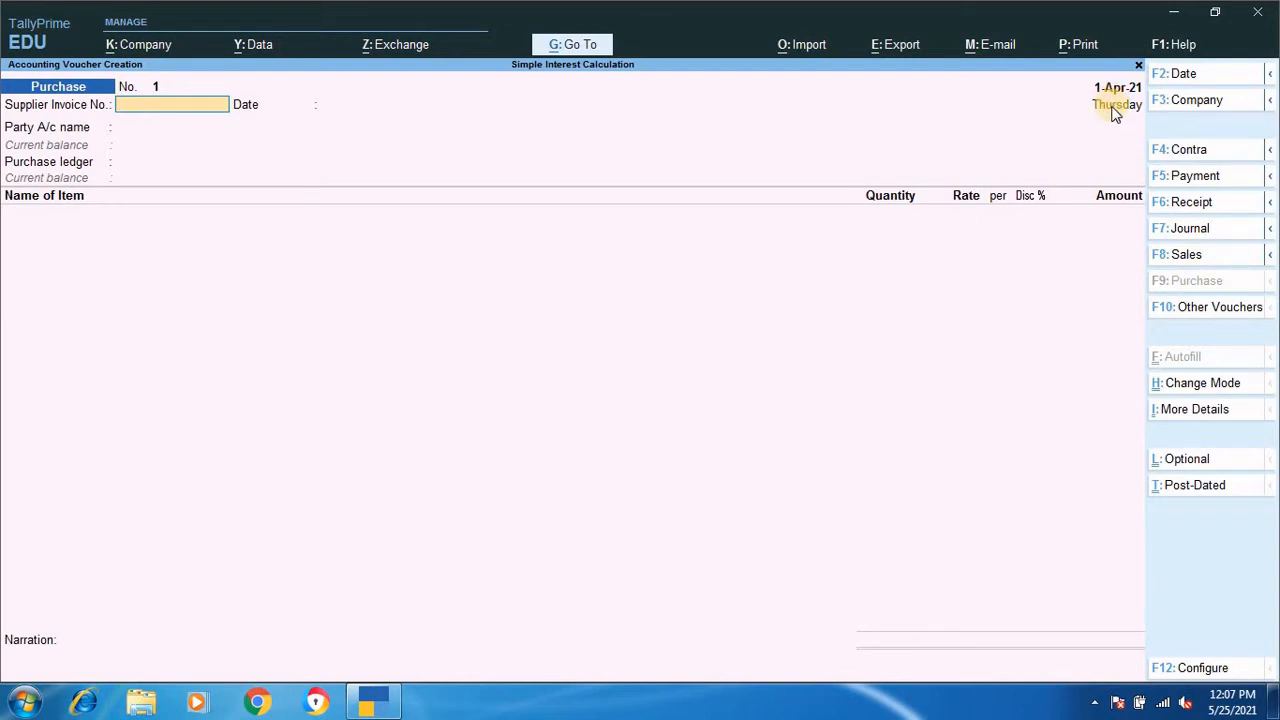
Step: Leave the supplier invoice number and date blank, choose MK CORPORATION-SUPPLIER as the party, and skip the receipt details
key(Return)
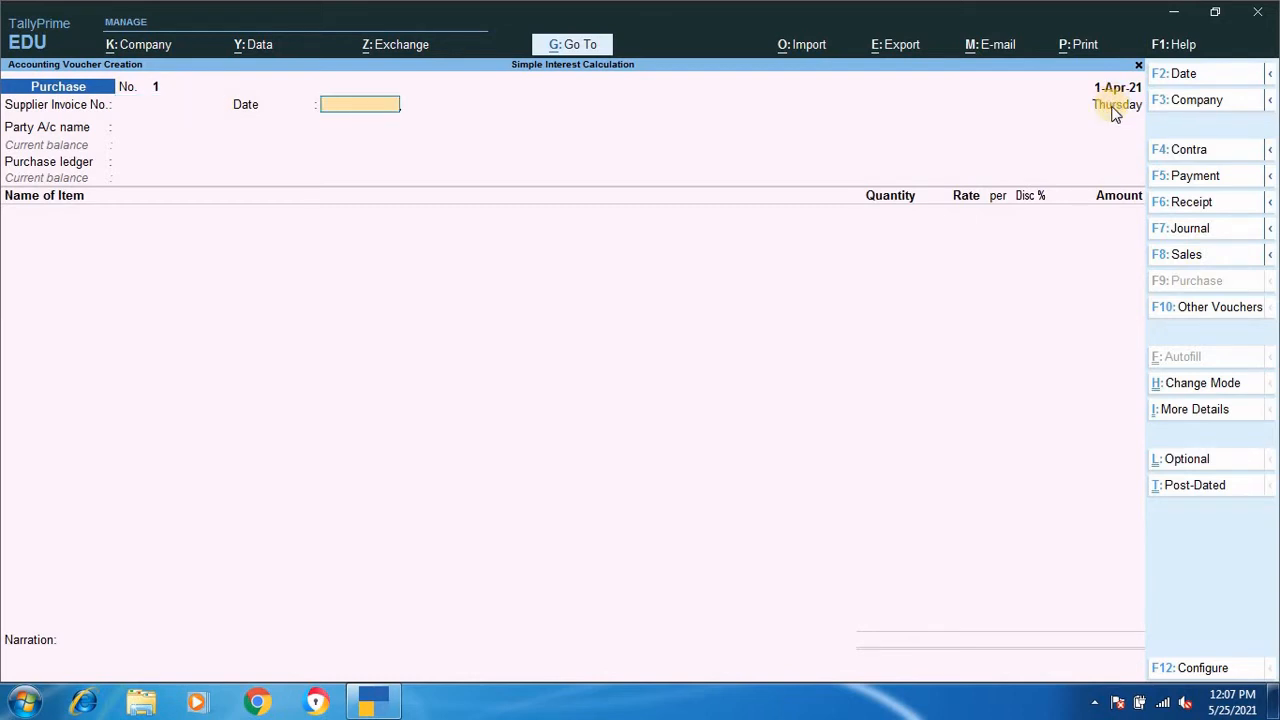
key(Return)
key(Down)
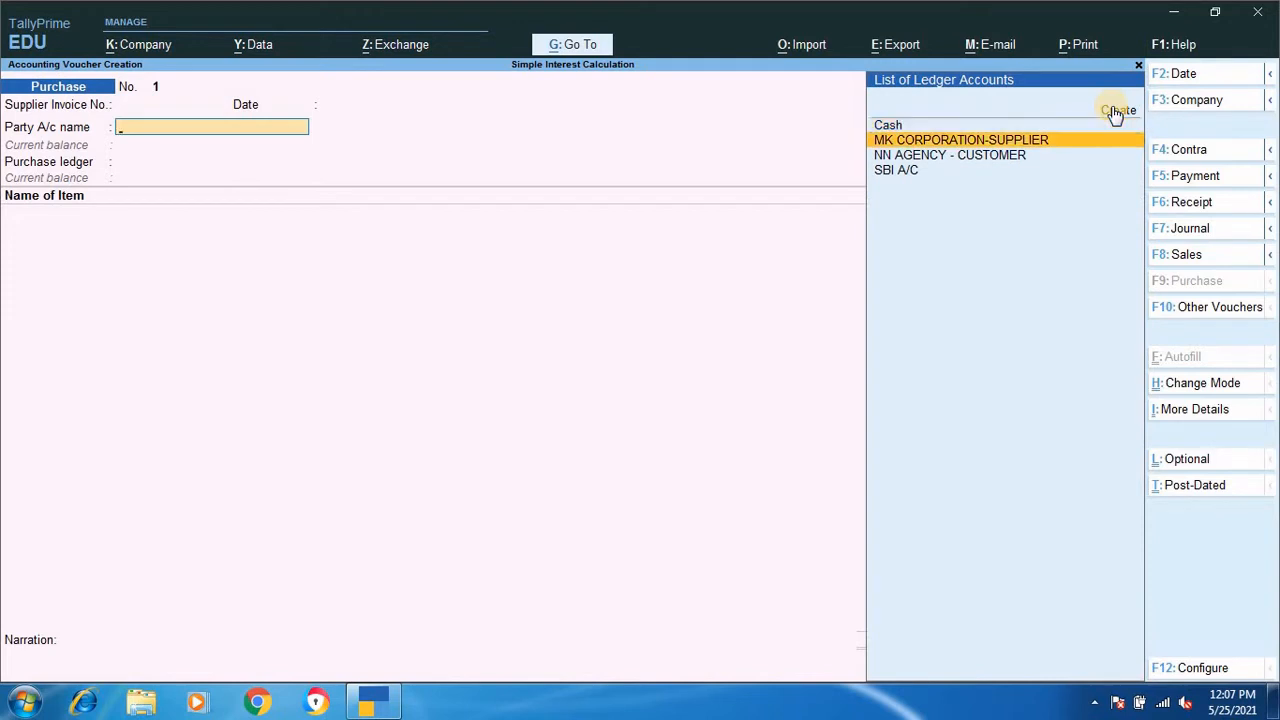
key(Return)
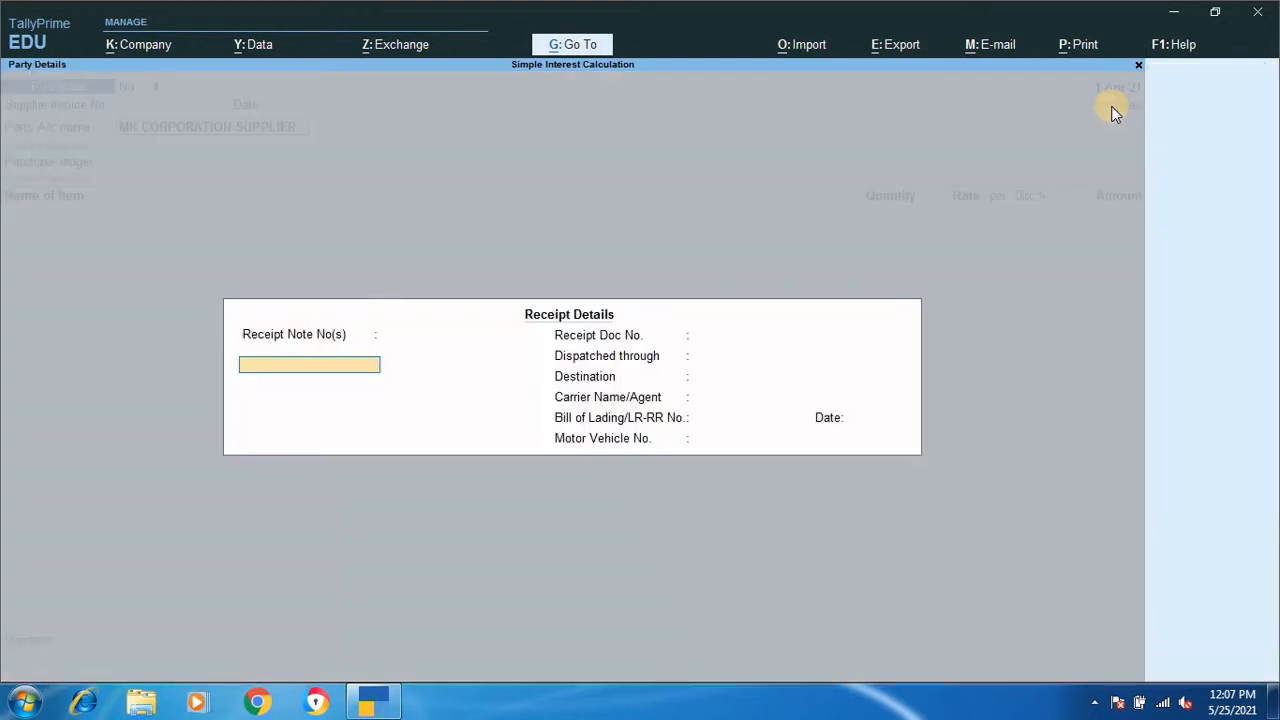
key(Return)
key(Return)
key(Return)
key(Return)
key(Return)
key(Return)
key(Return)
key(Return)
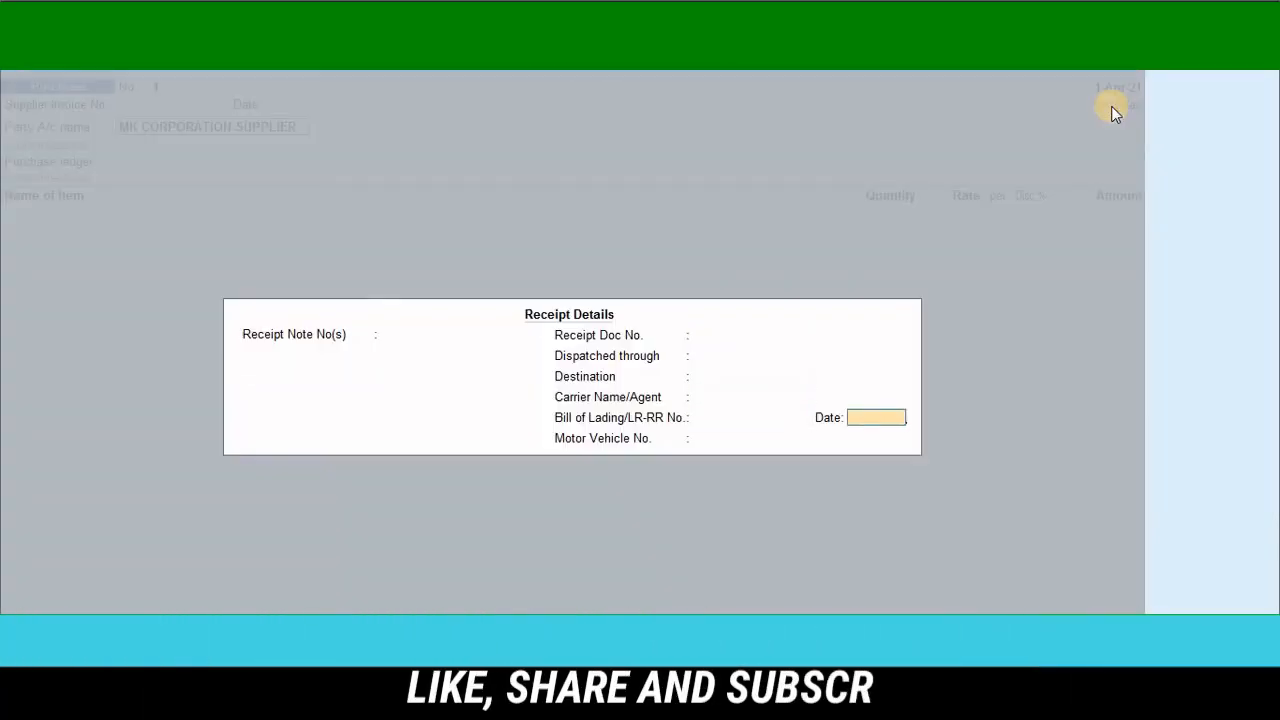
key(Return)
key(Return)
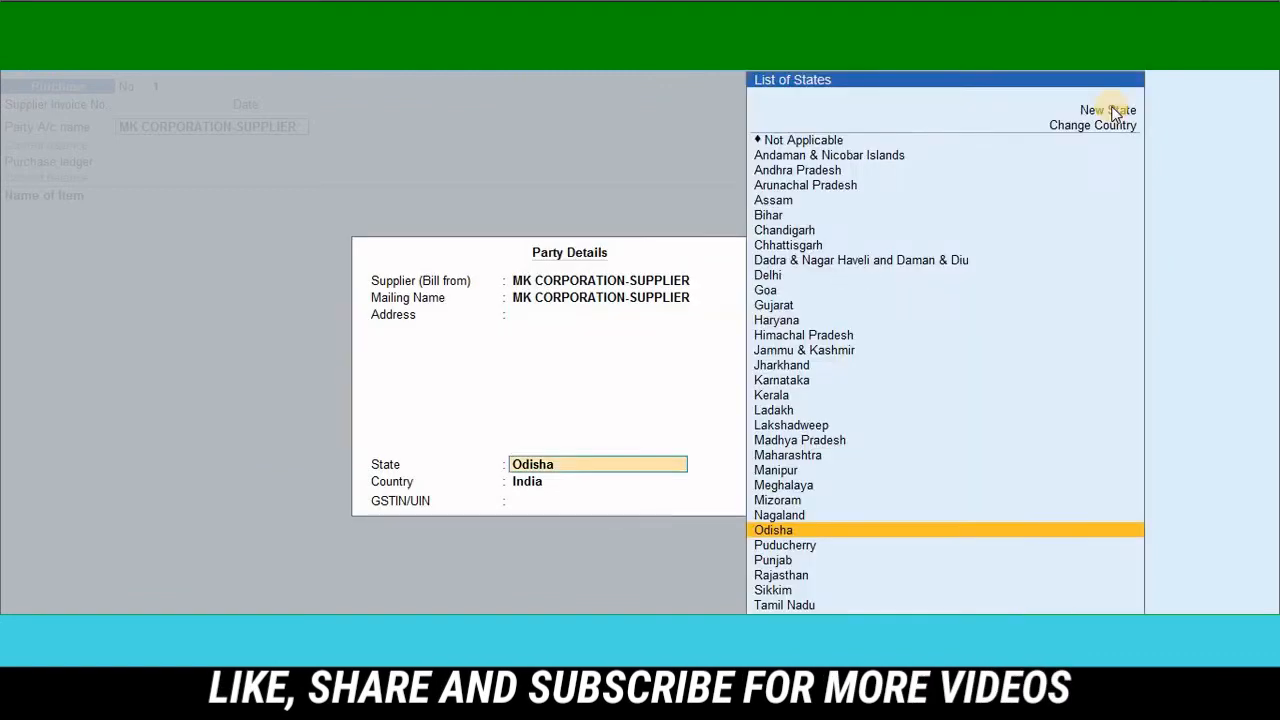
Step: Accept the supplier's party details with Odisha as the state and use PURCHASE as the purchase ledger
key(Return)
key(Return)
key(Return)
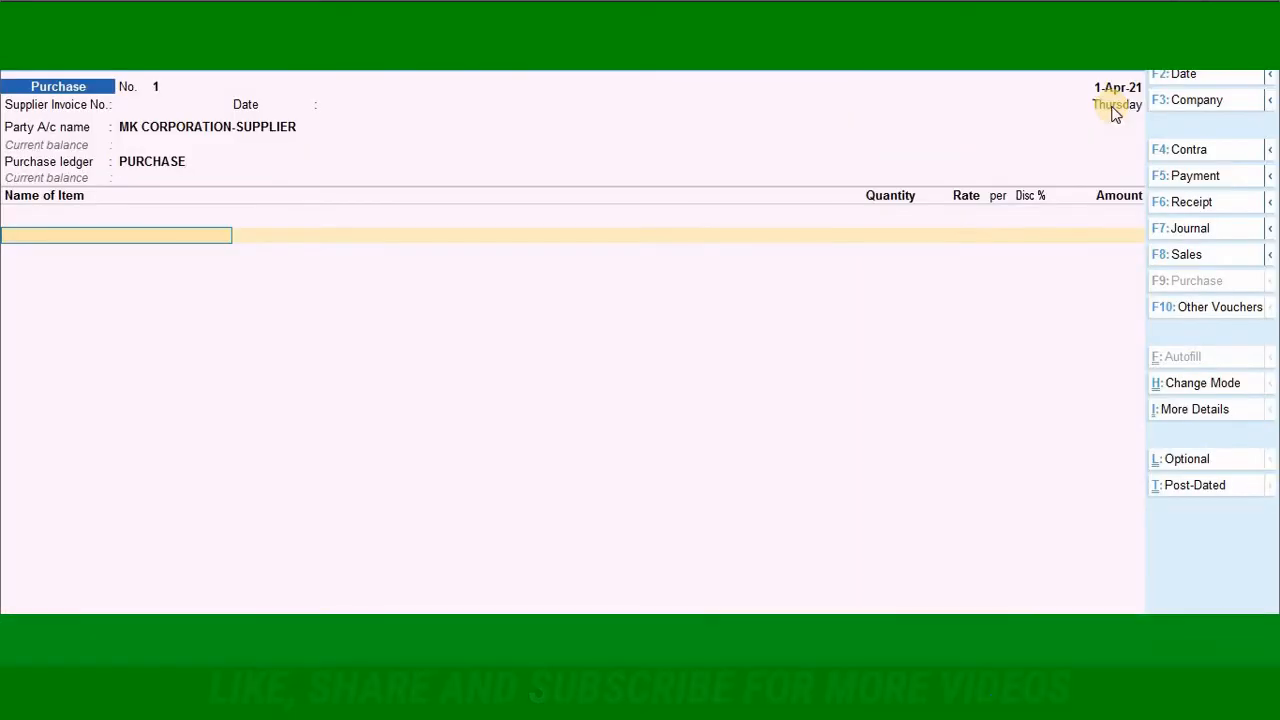
Step: Add the stock item JEAN to the purchase with location G1 and a quantity of 20 NO
key(Down)
key(Down)
key(Down)
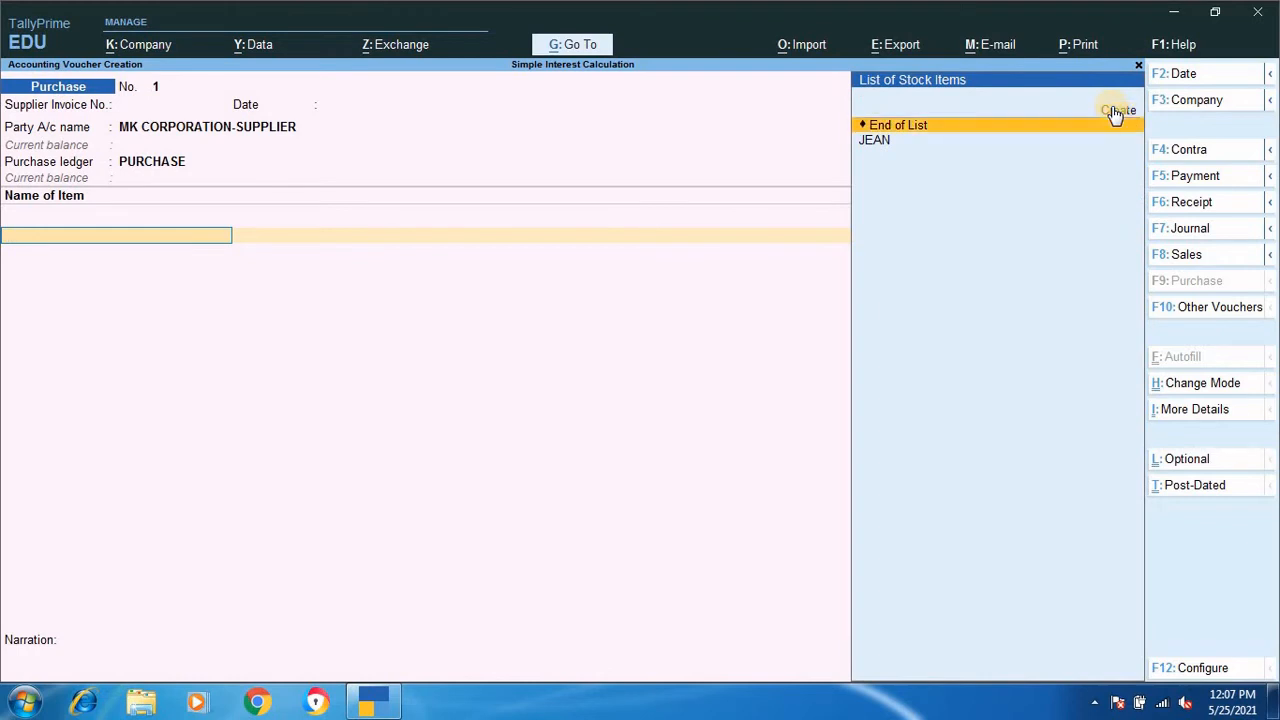
key(Return)
key(Return)
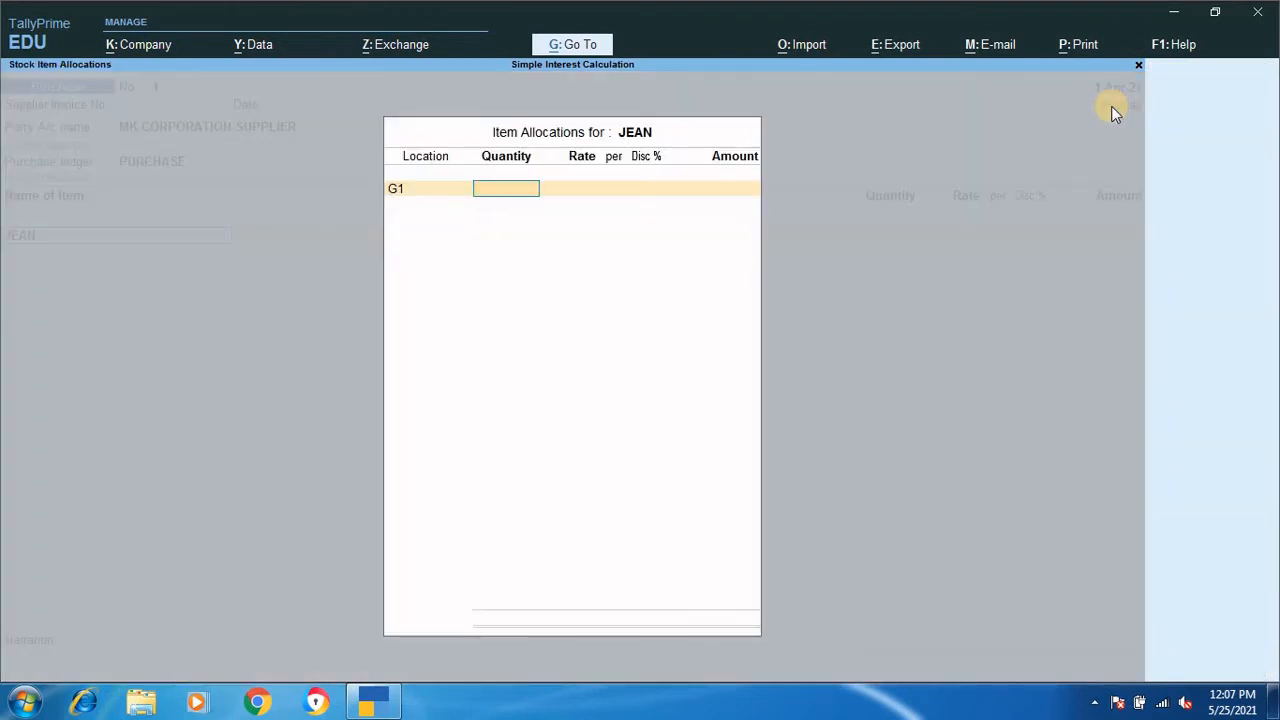
text(20)
key(Return)
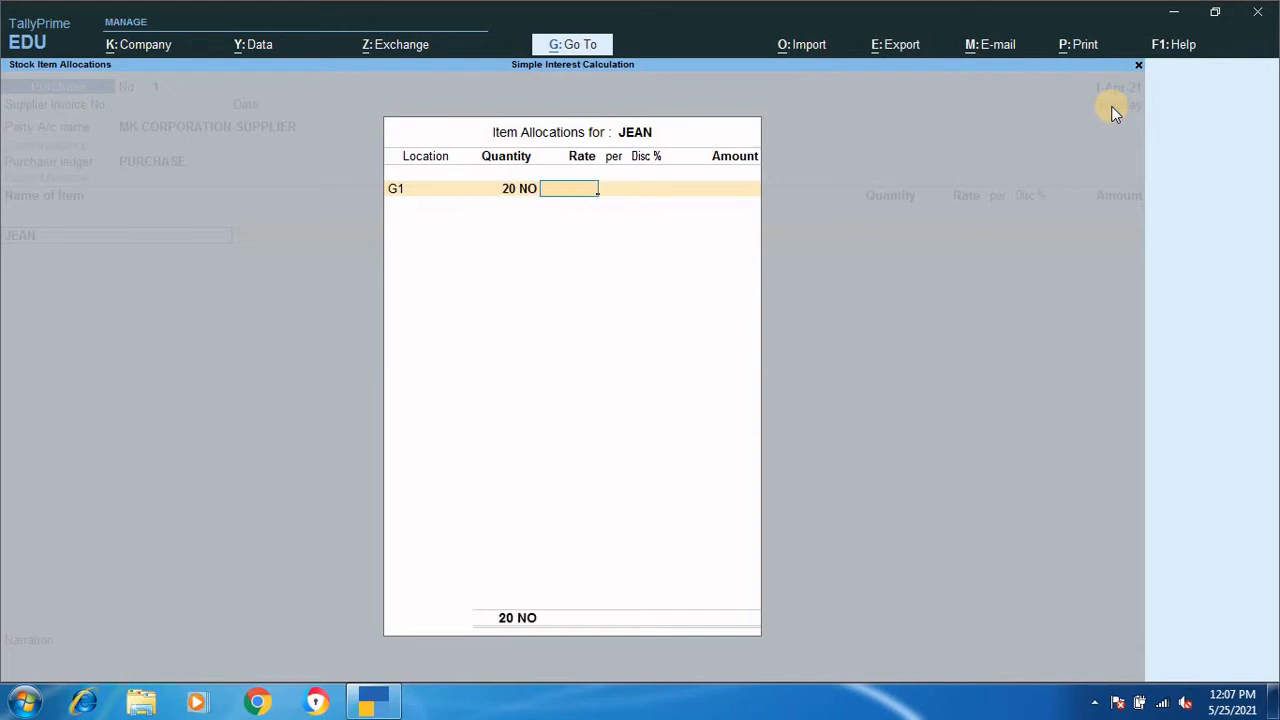
Step: Set JEAN's purchase rate to 1,000 per NO without a discount and complete the item allocation
text(1000)
key(Return)
key(Return)
key(Return)
key(Return)
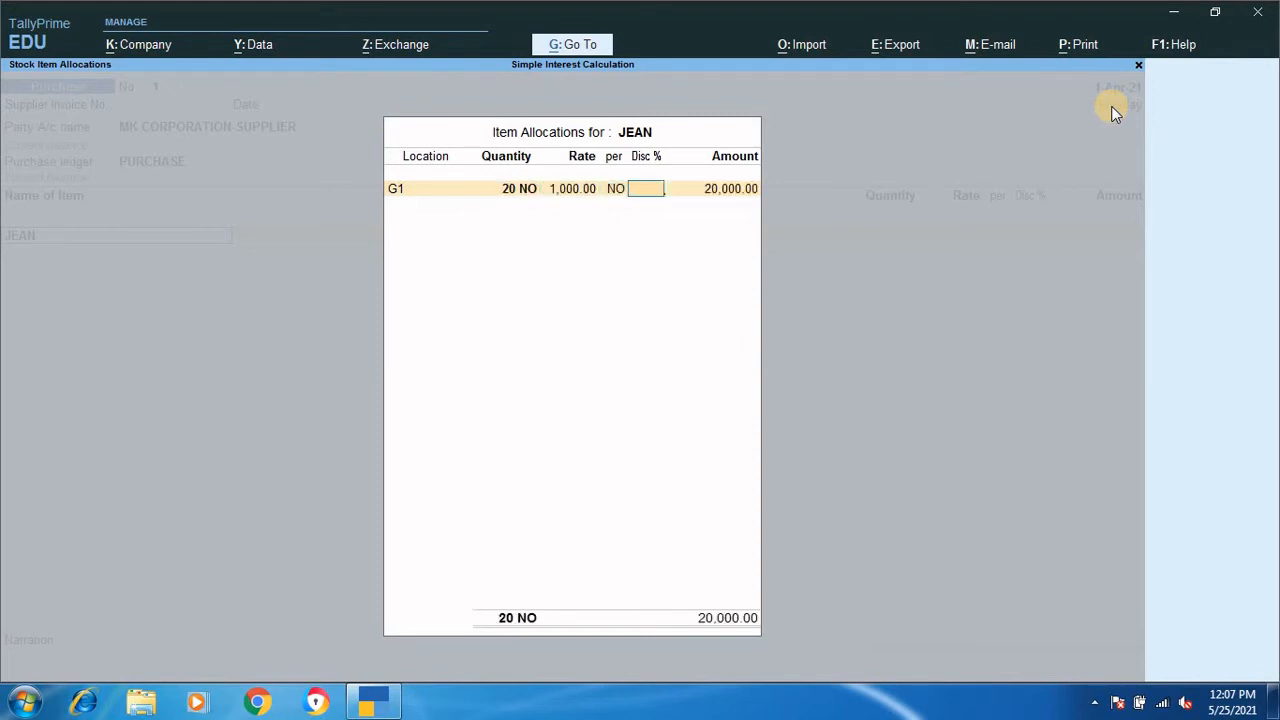
key(Return)
key(Return)
key(Return)
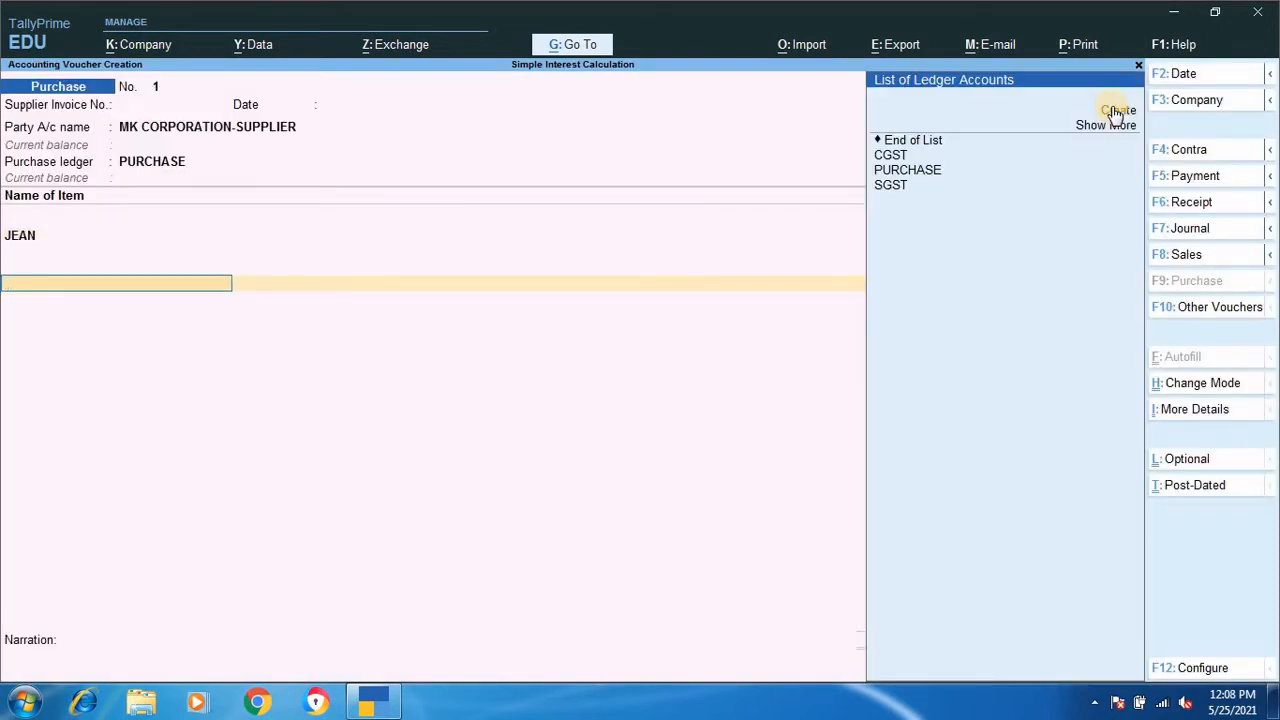
Step: Add the CGST and SGST ledgers at 5% each below the purchased item and end the ledger entries
key(Down)
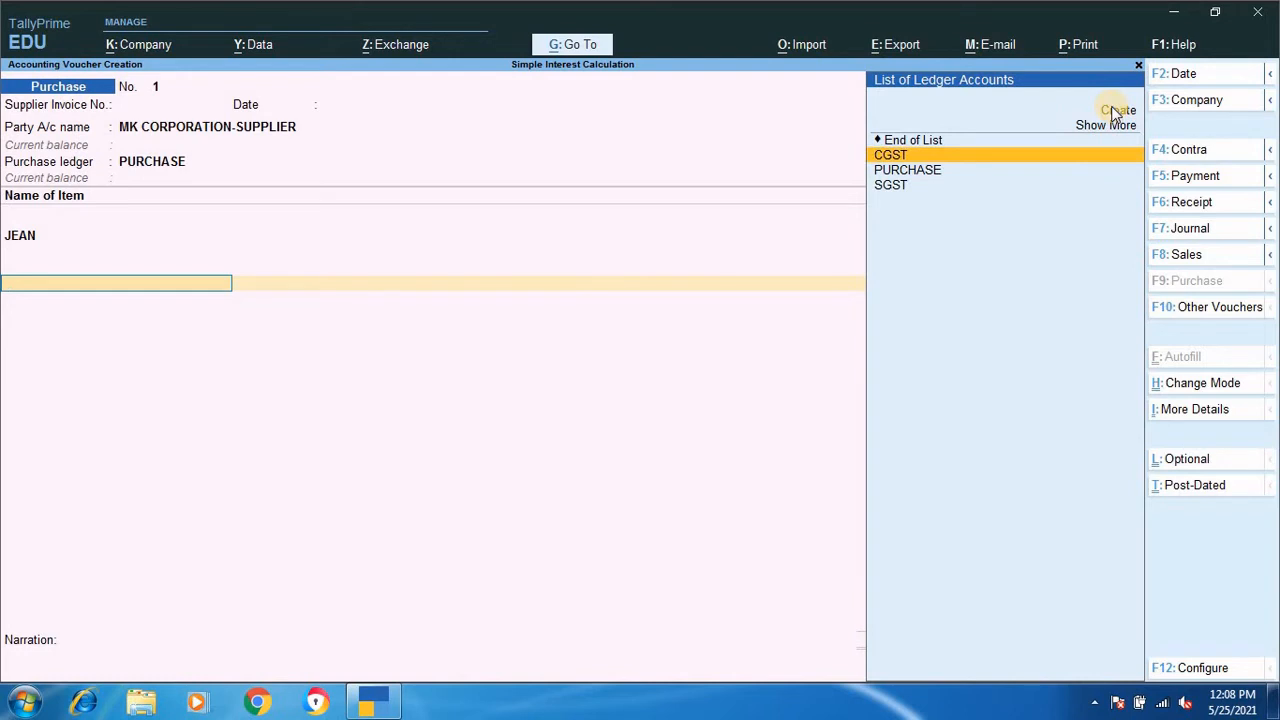
key(Return)
key(Return)
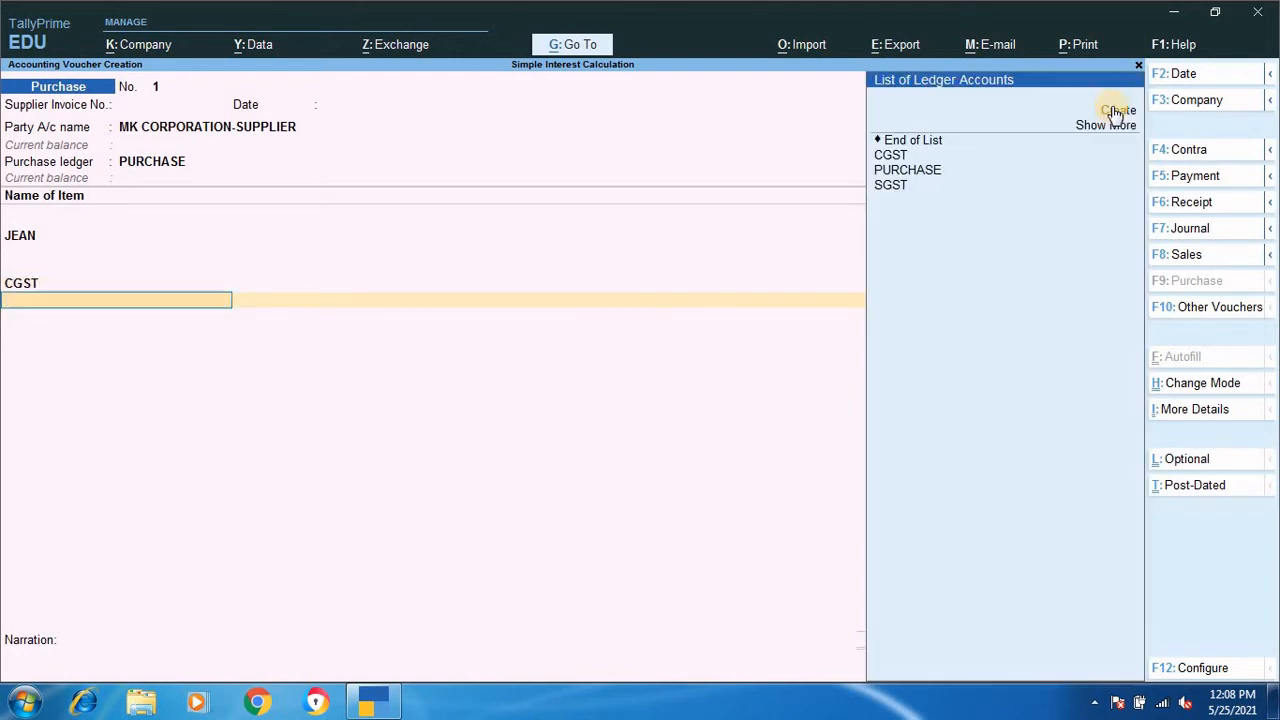
key(Down)
key(Down)
key(Down)
key(Down)
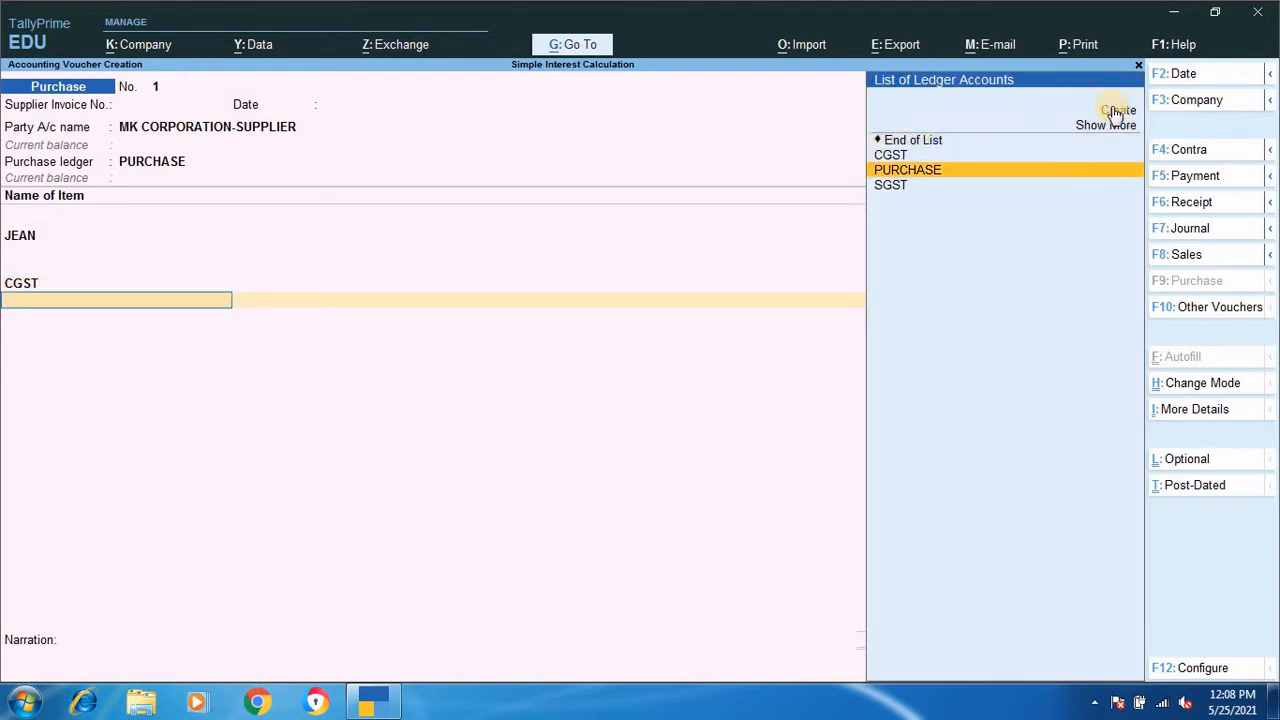
key(Return)
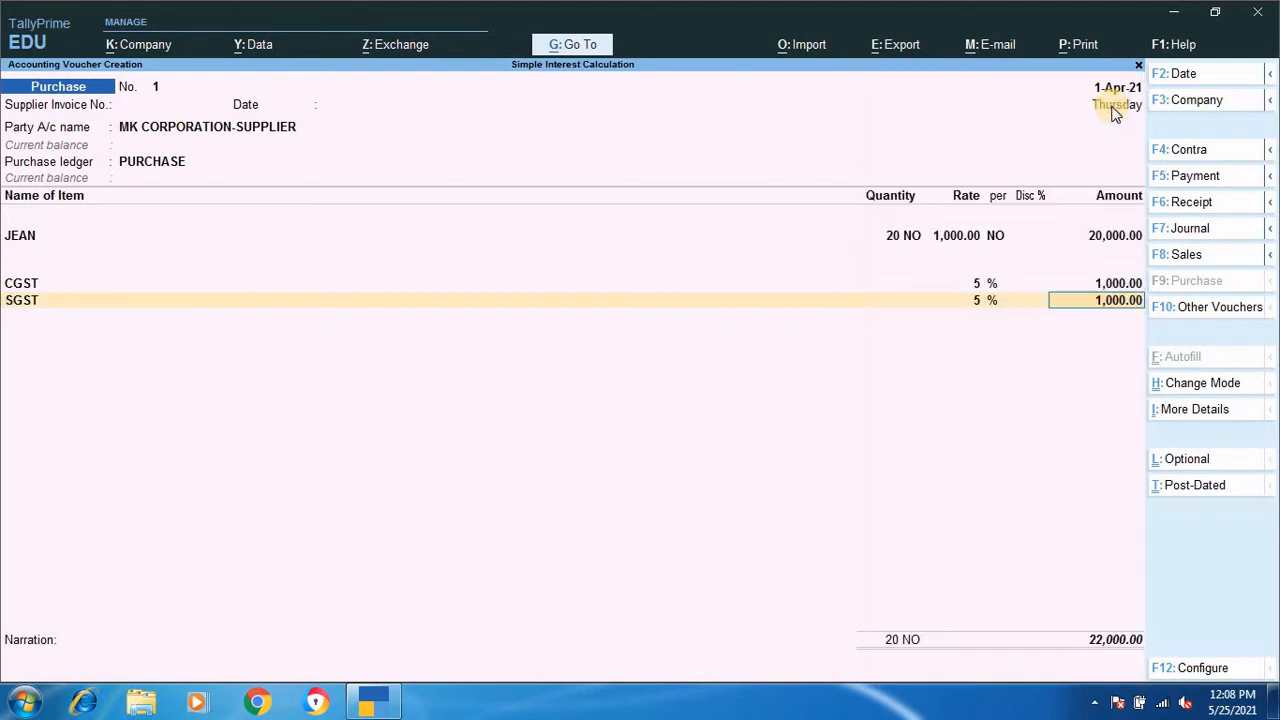
key(Return)
key(Return)
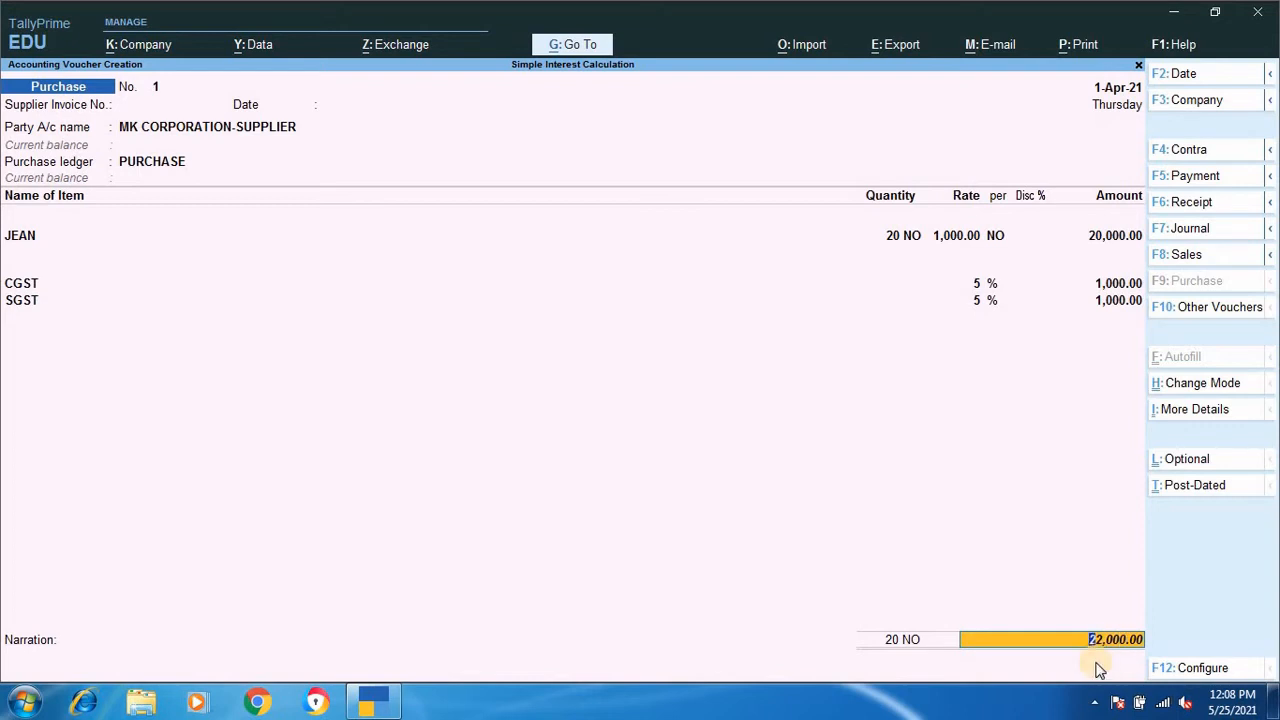
Step: Accept the purchase total, leave the narration blank, and save the Purchase voucher
key(Return)
key(Return)
key(Return)
key(Return)
key(Return)
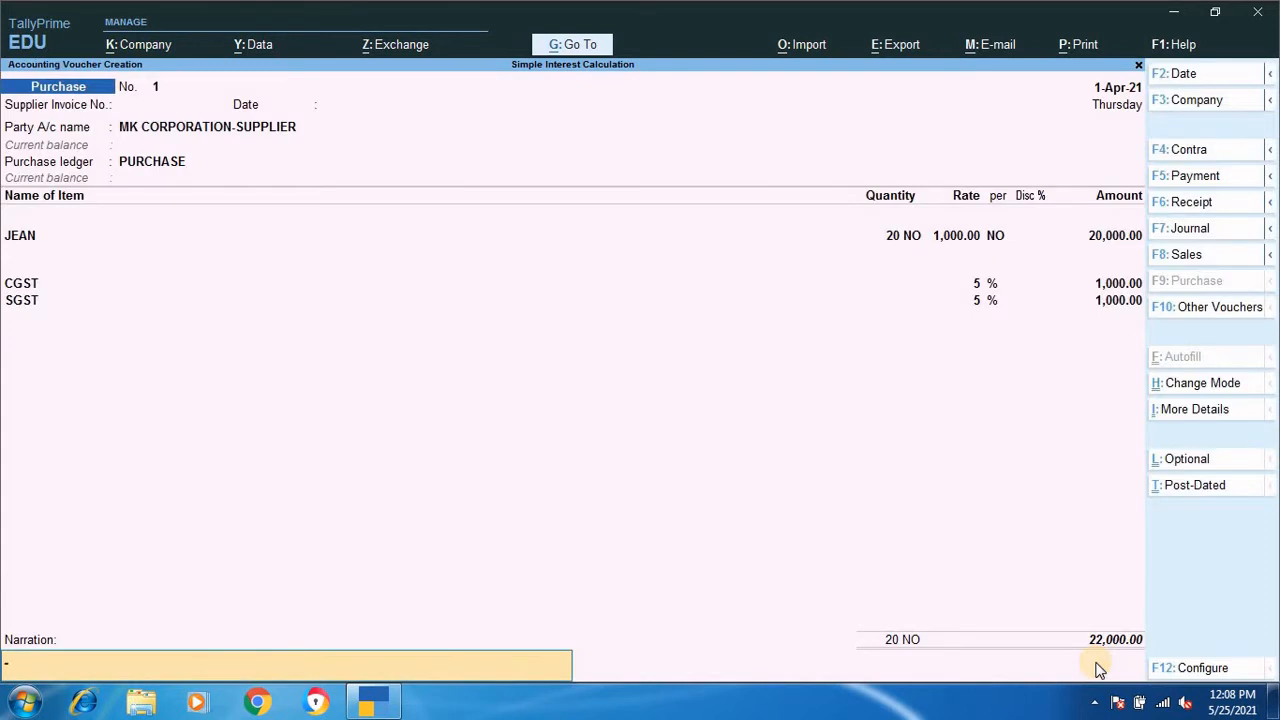
key(Return)
click(1095, 665)
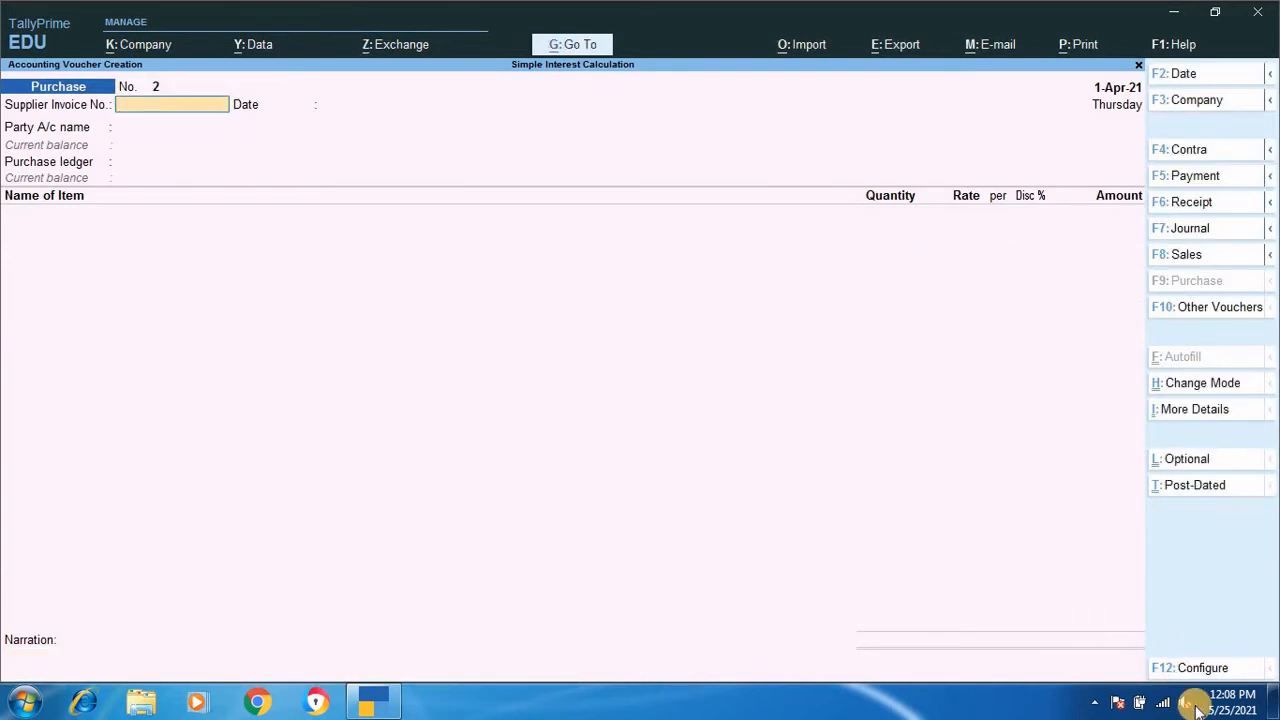
Step: Switch to a new Sales voucher, choose NN AGENCY - CUSTOMER as the party, and leave the dispatch details blank
click(1186, 256)
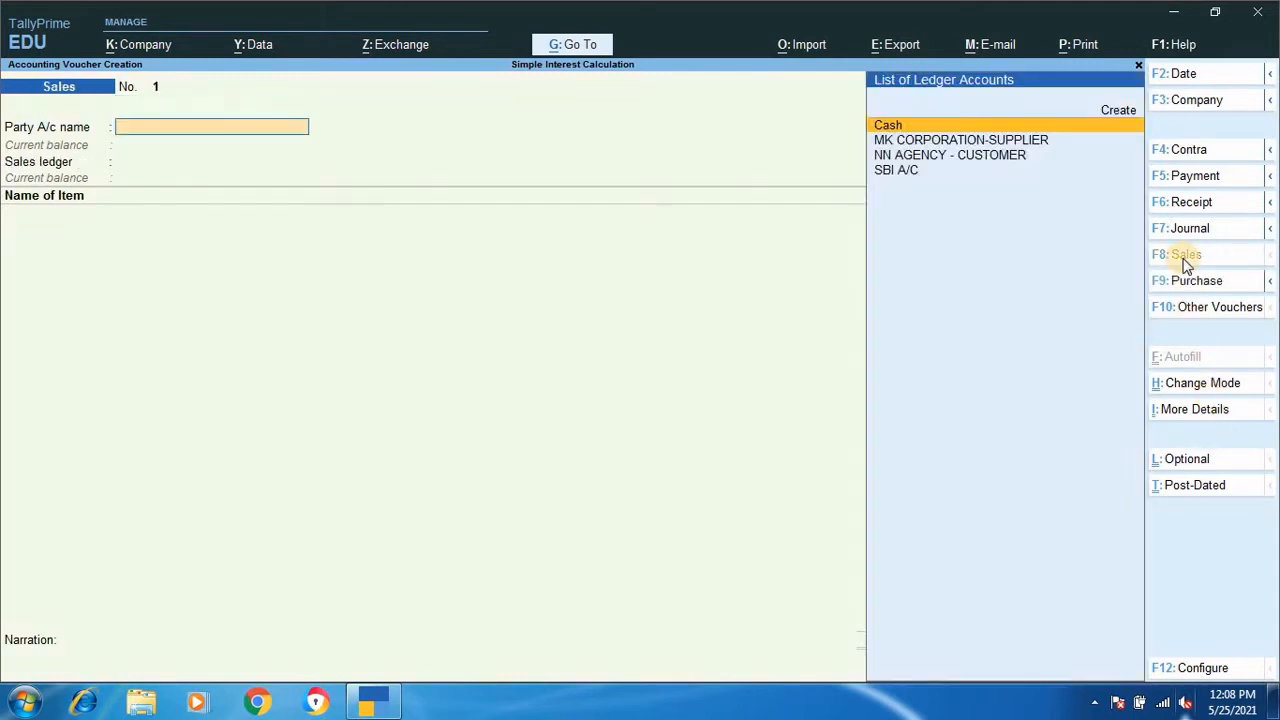
key(Down)
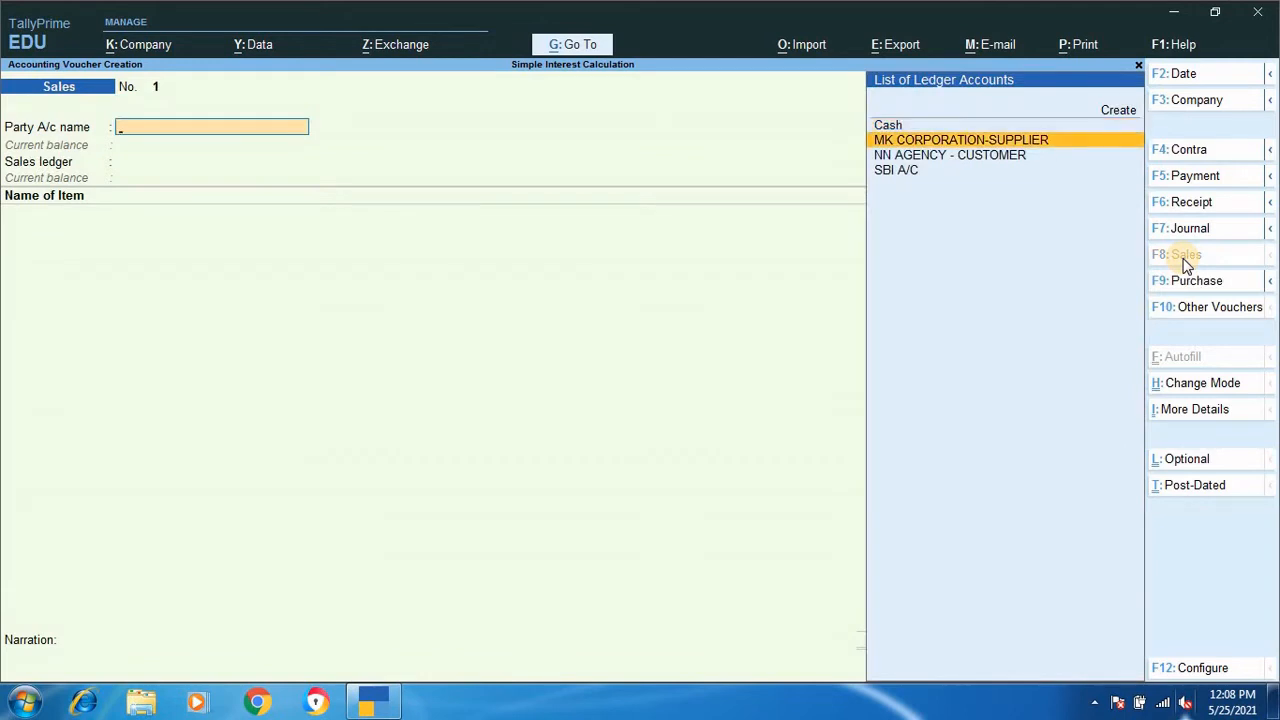
key(Down)
key(Return)
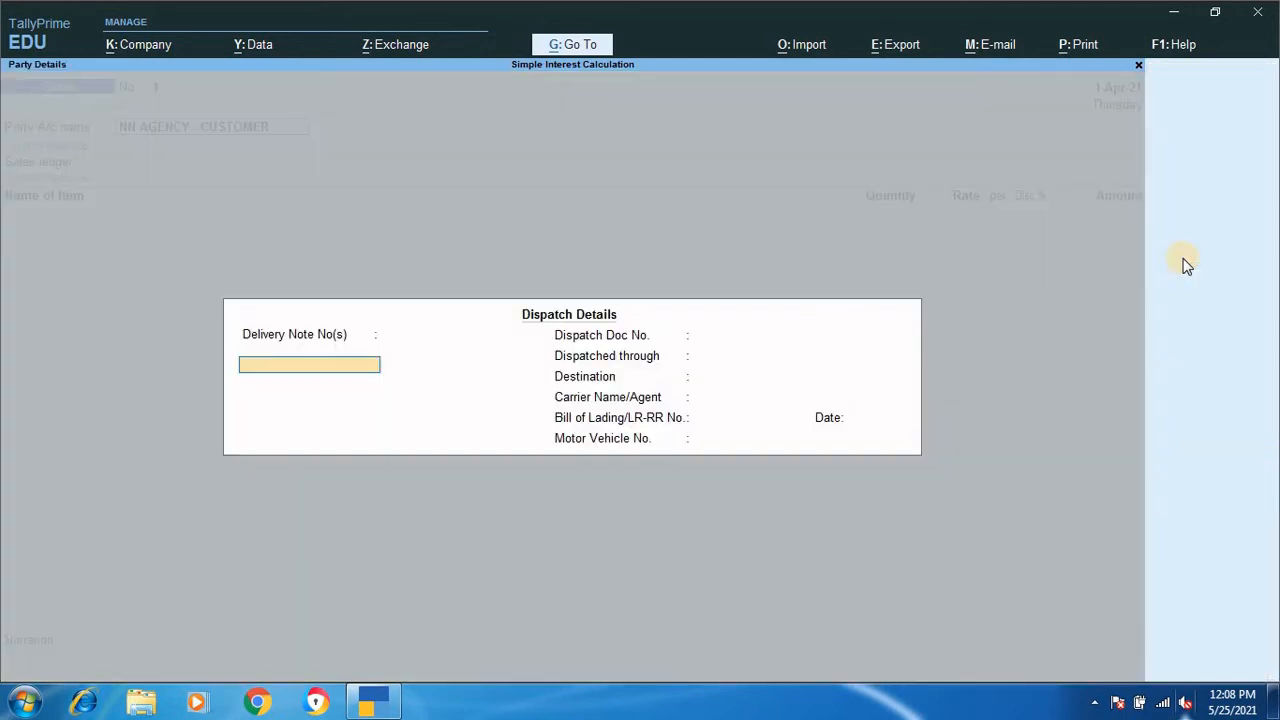
key(Return)
key(Return)
key(Return)
key(Return)
key(Return)
key(Return)
key(Return)
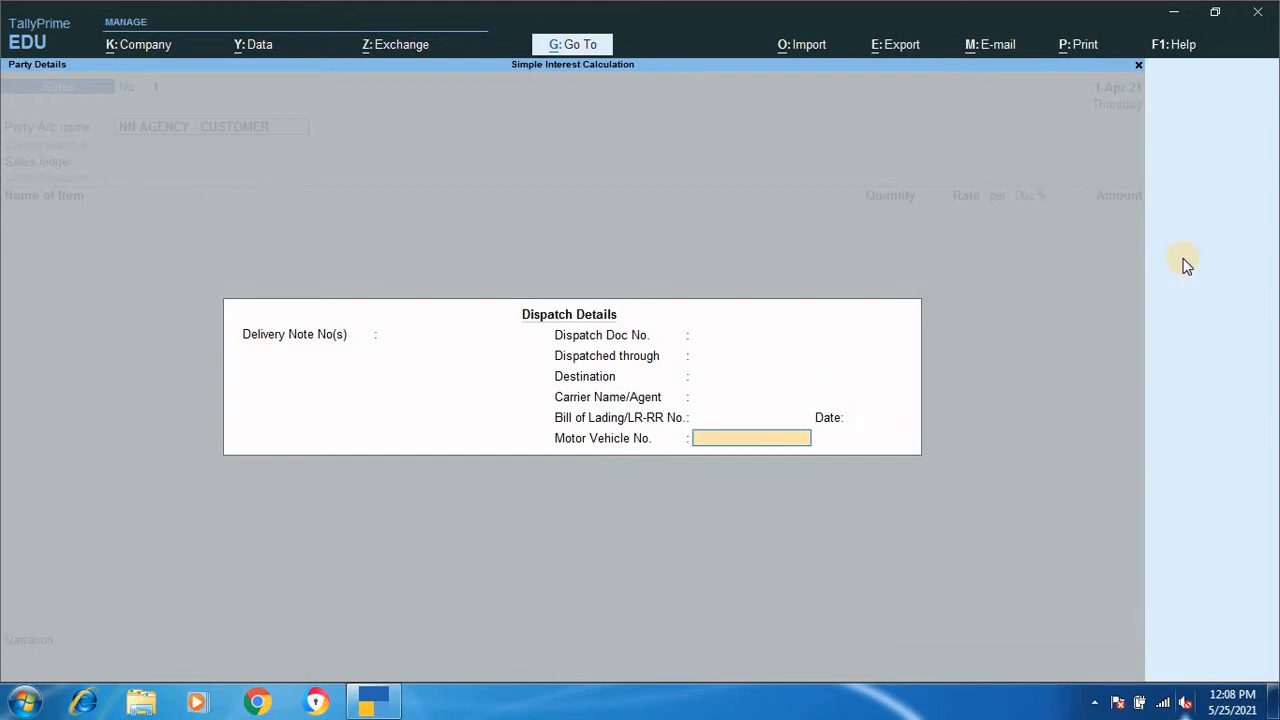
key(Return)
Step: Accept the buyer's details with Odisha as state and place of supply, and use SALES as the sales ledger
key(Return)
key(Return)
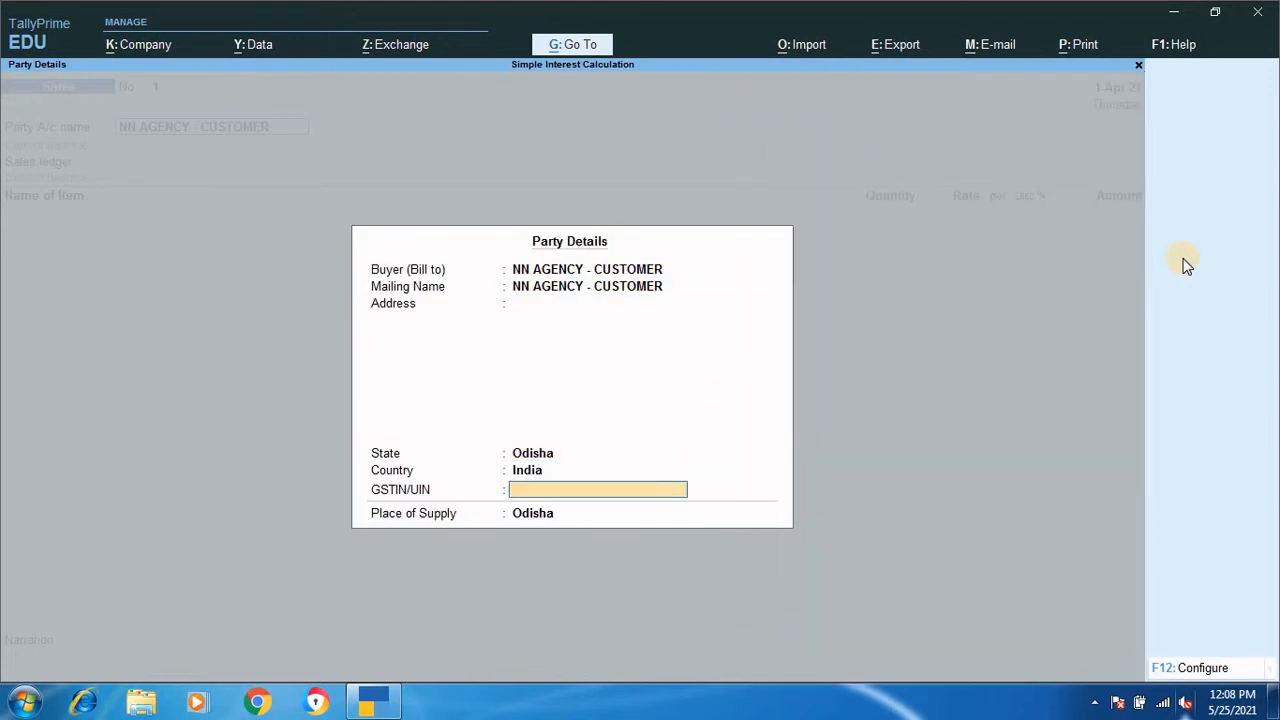
key(Return)
key(Return)
key(Return)
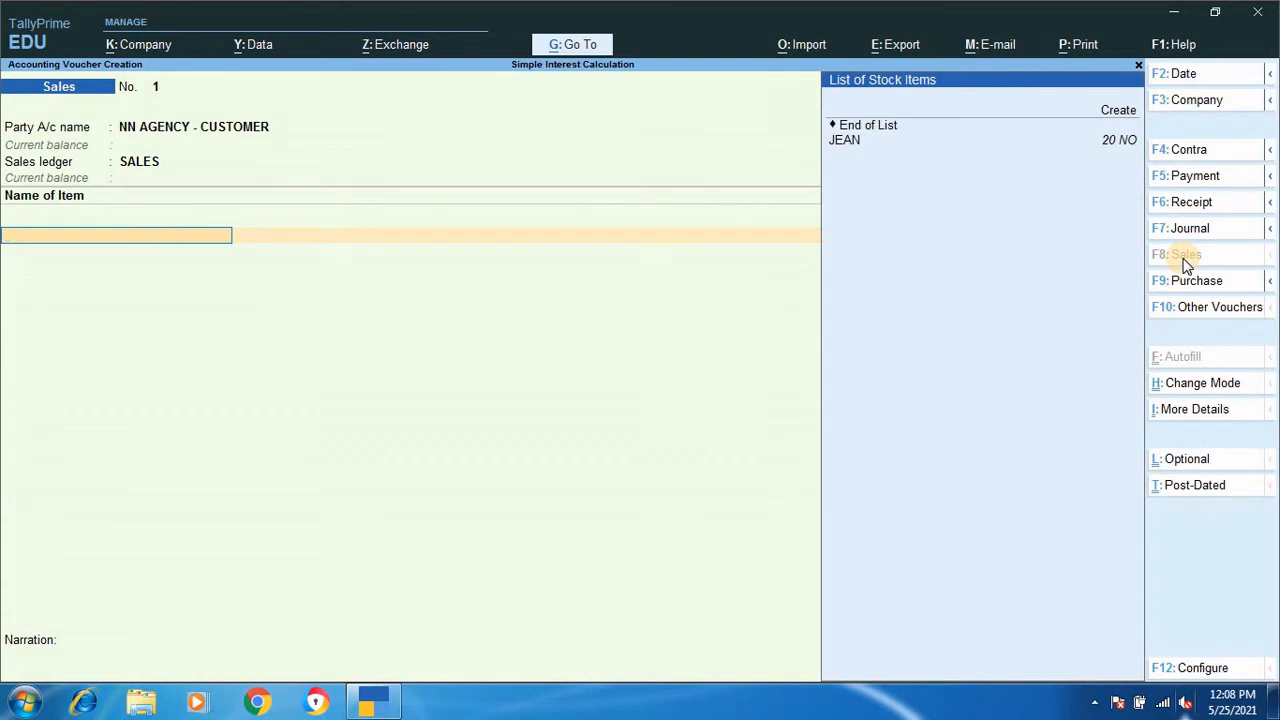
Step: Add the stock item JEAN to the sale with location G1 and a quantity of 10 NO
key(Down)
key(Return)
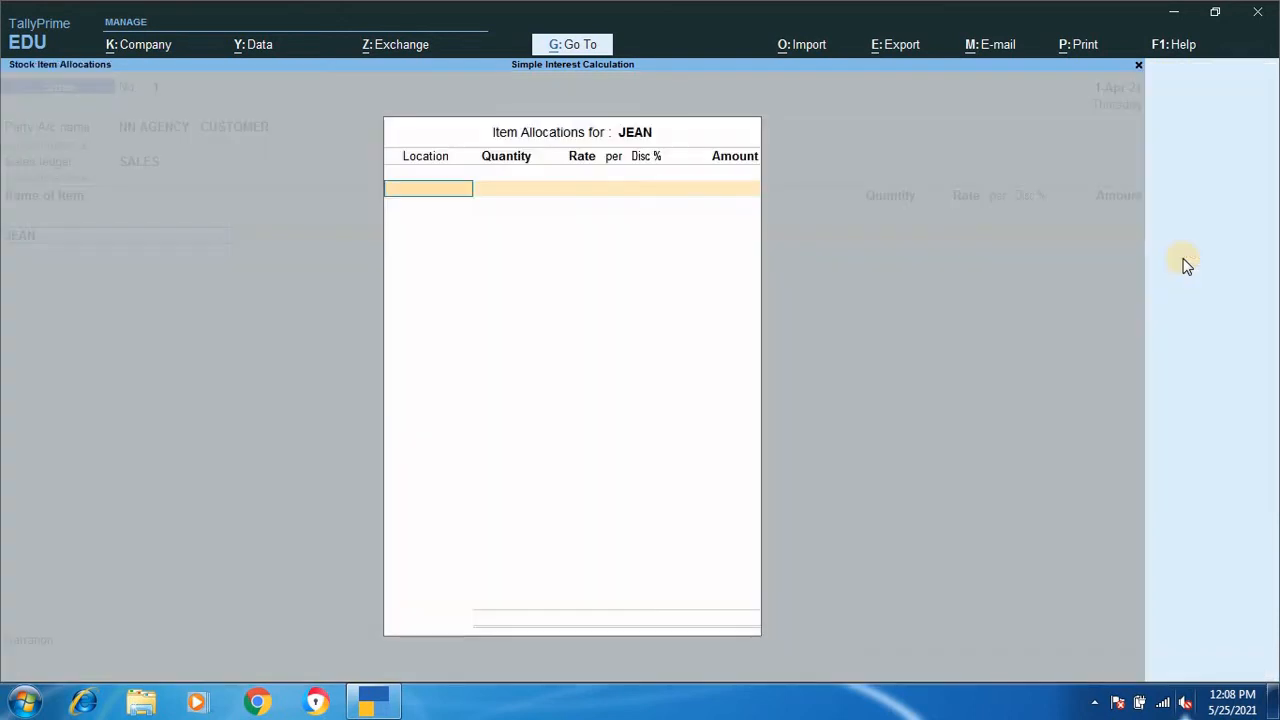
key(Return)
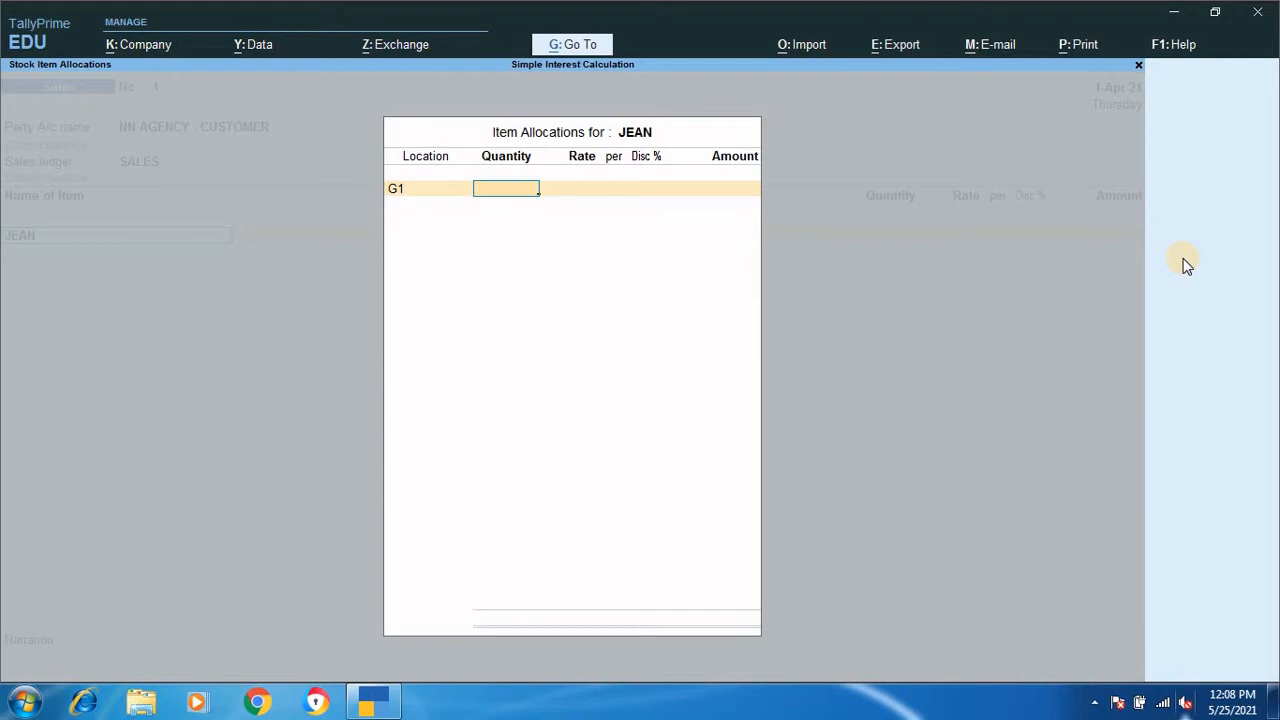
text(10)
key(Return)
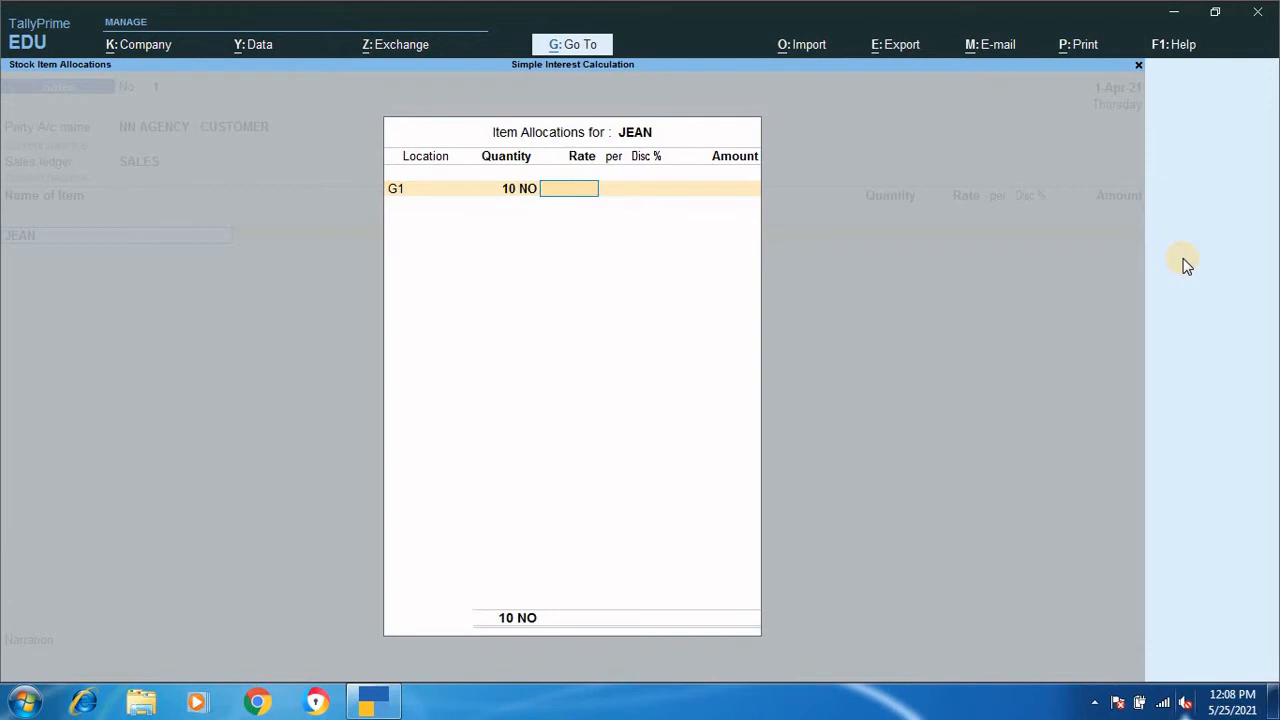
Step: Set JEAN's sales rate to 3,000 per NO without a discount and complete the item allocation
text(3)
text(000)
key(Return)
key(Return)
key(Return)
key(Return)
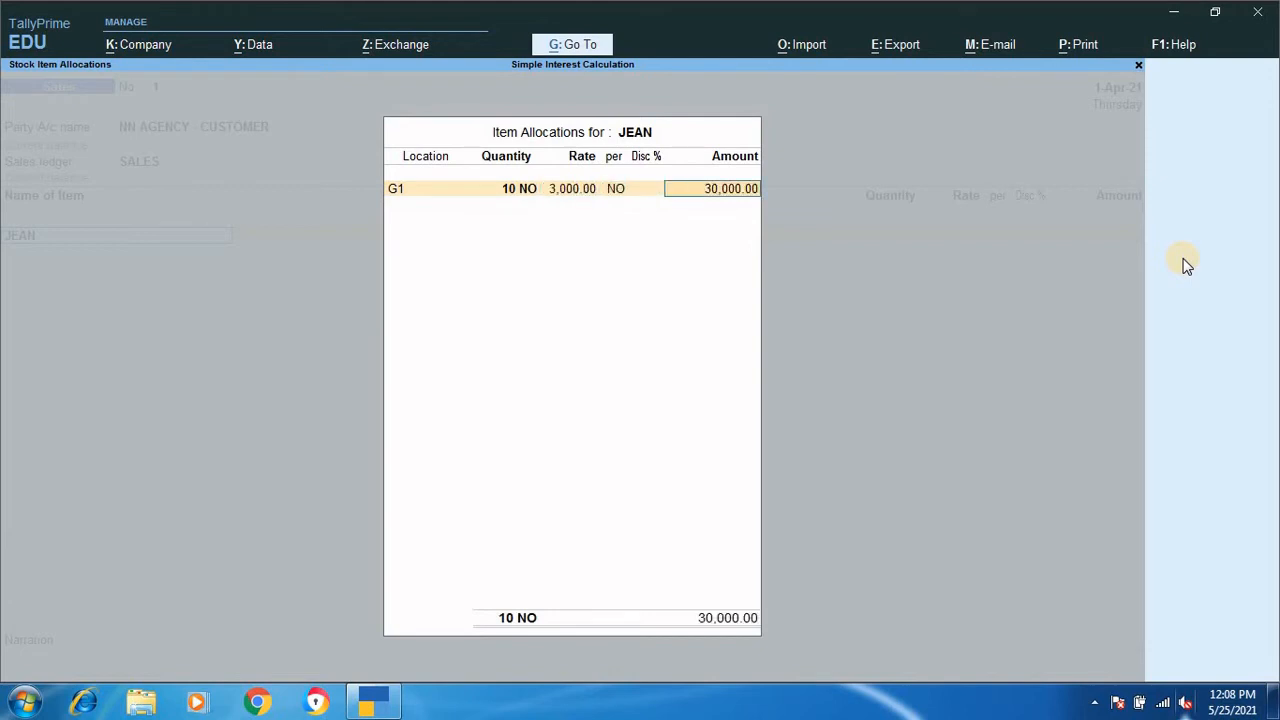
key(Return)
key(Return)
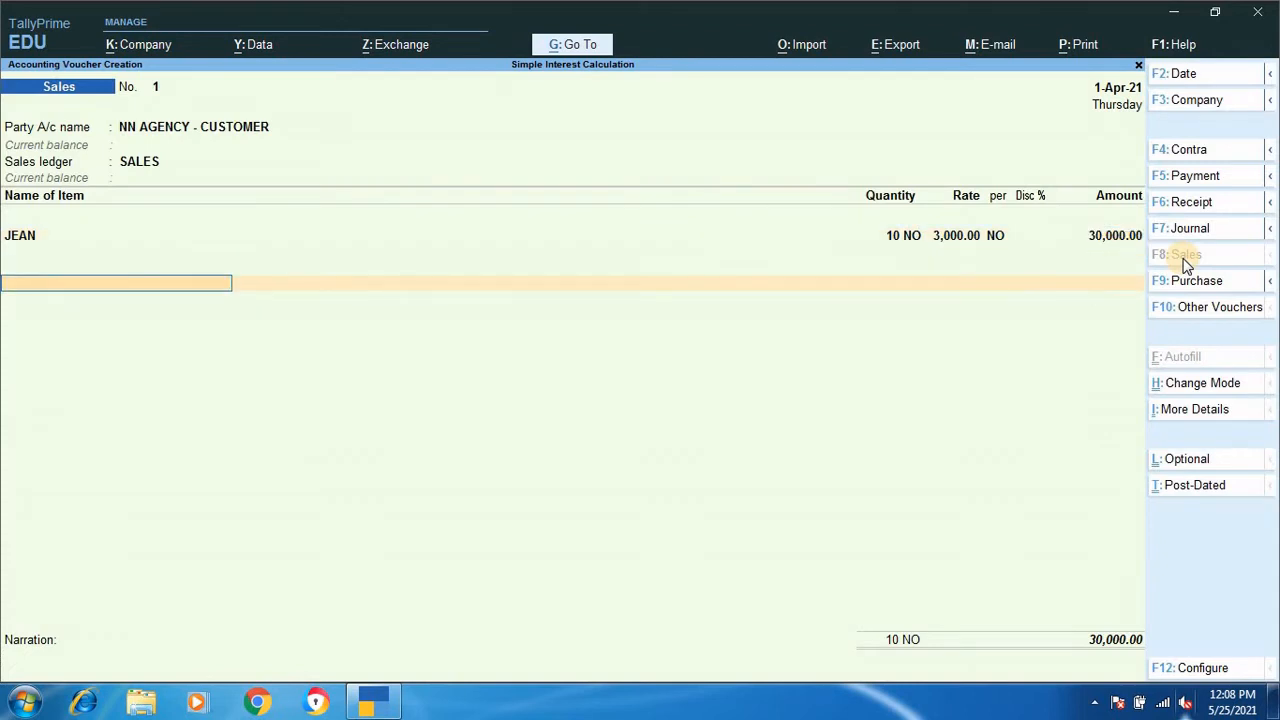
Step: Add the CGST and SGST ledgers at 5% each below the sold item and end the ledger entries
key(Down)
key(Down)
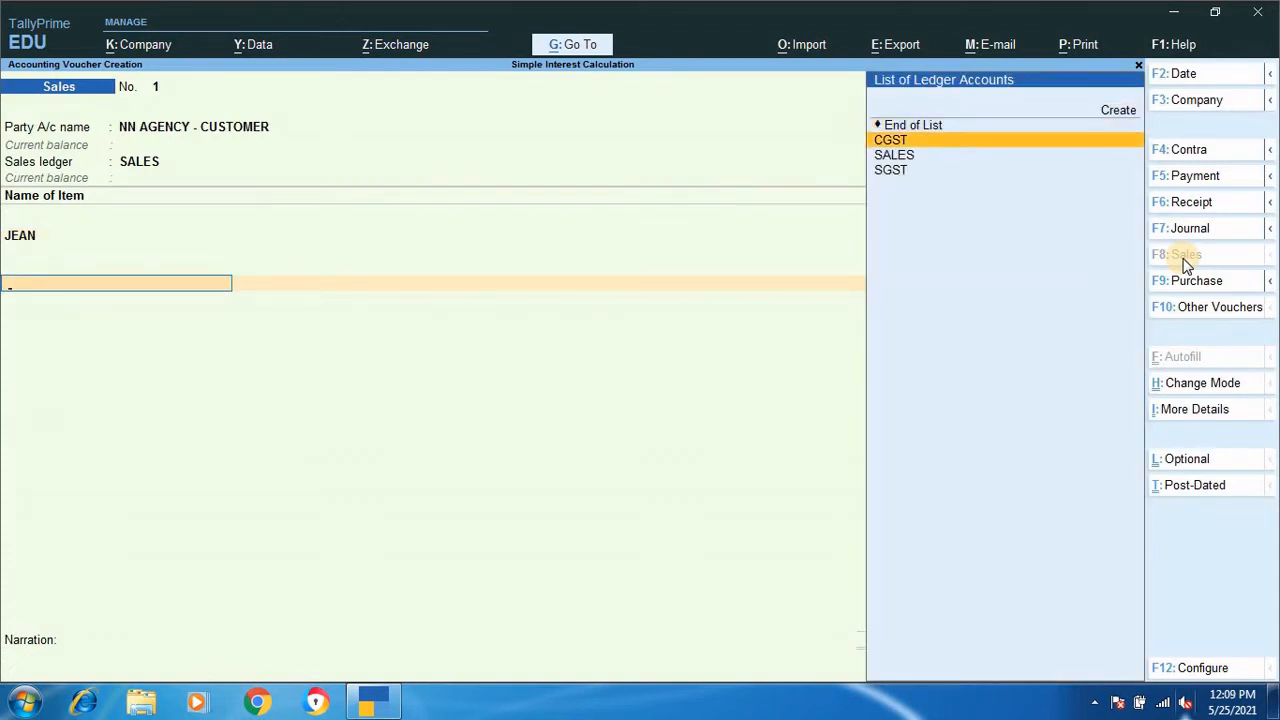
key(Return)
key(Return)
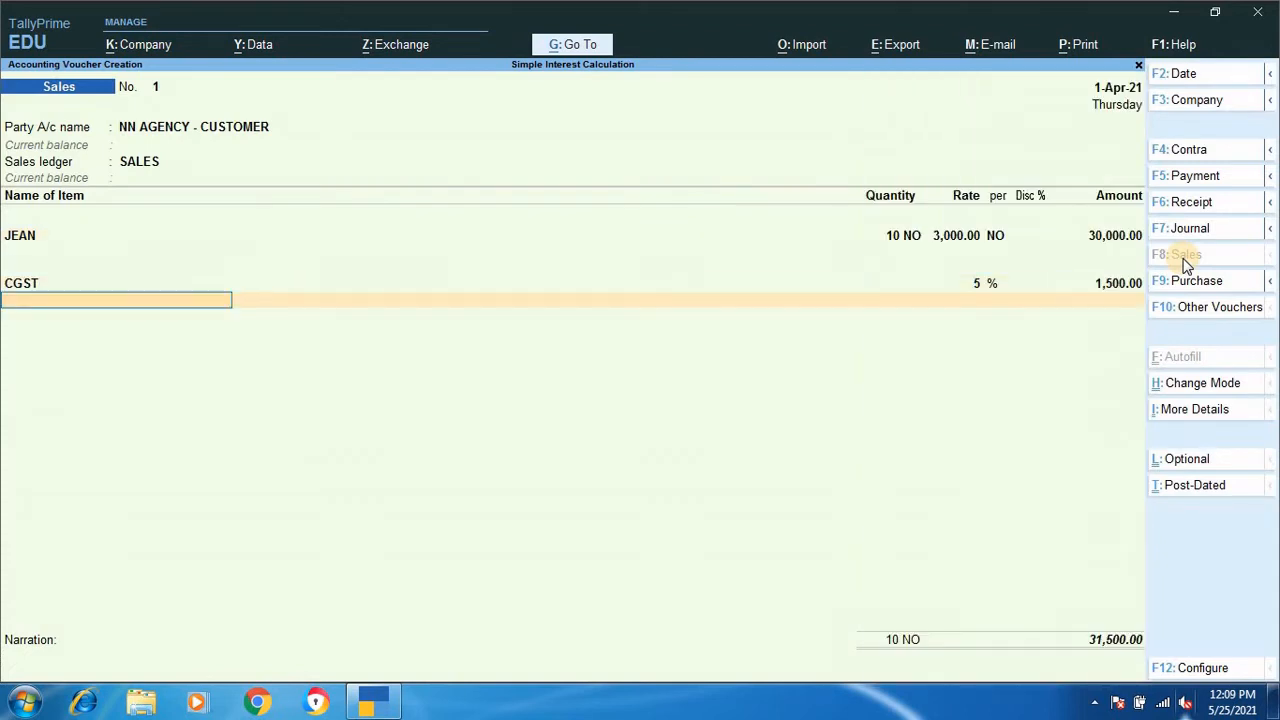
key(Down)
key(Down)
key(Down)
key(Down)
key(Down)
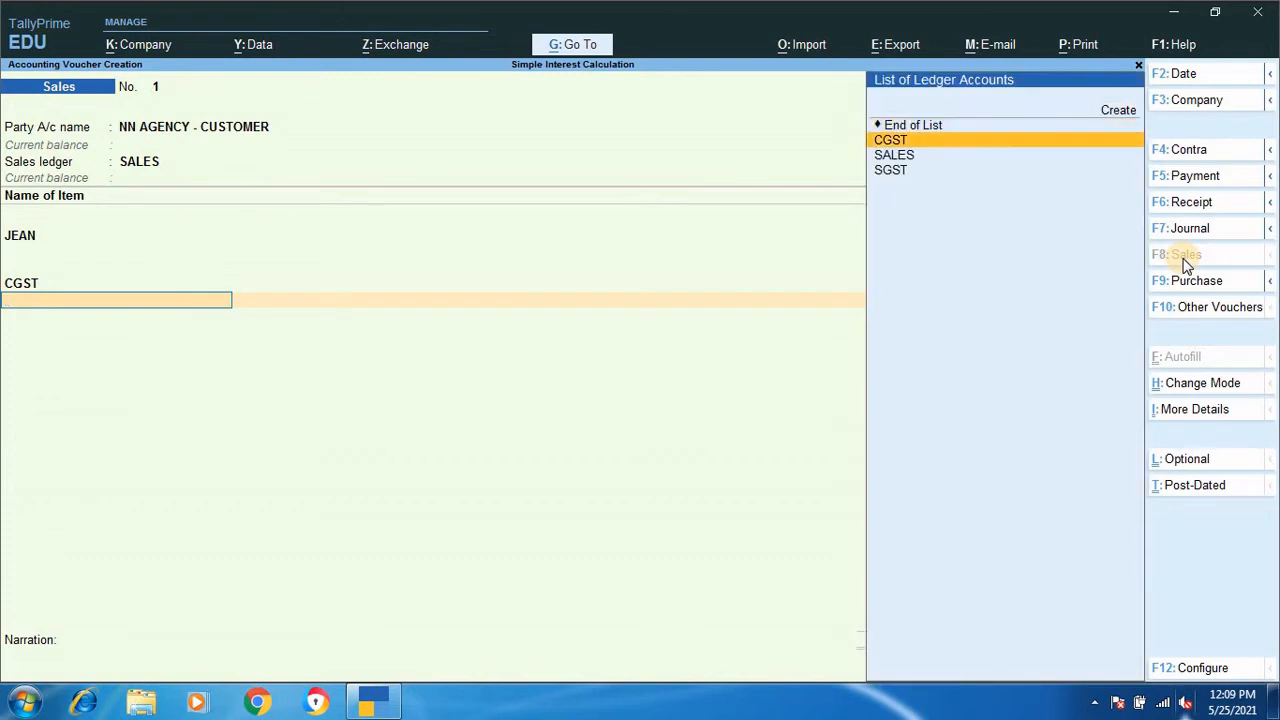
key(Return)
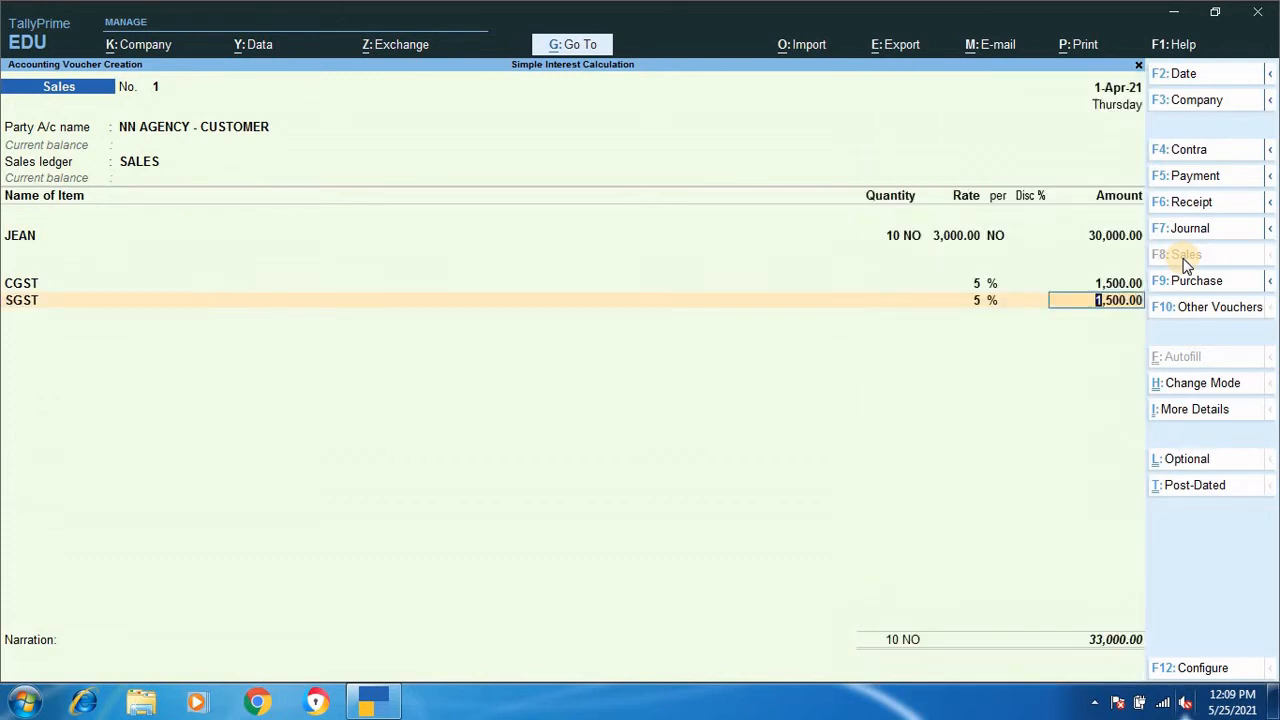
key(Return)
key(Return)
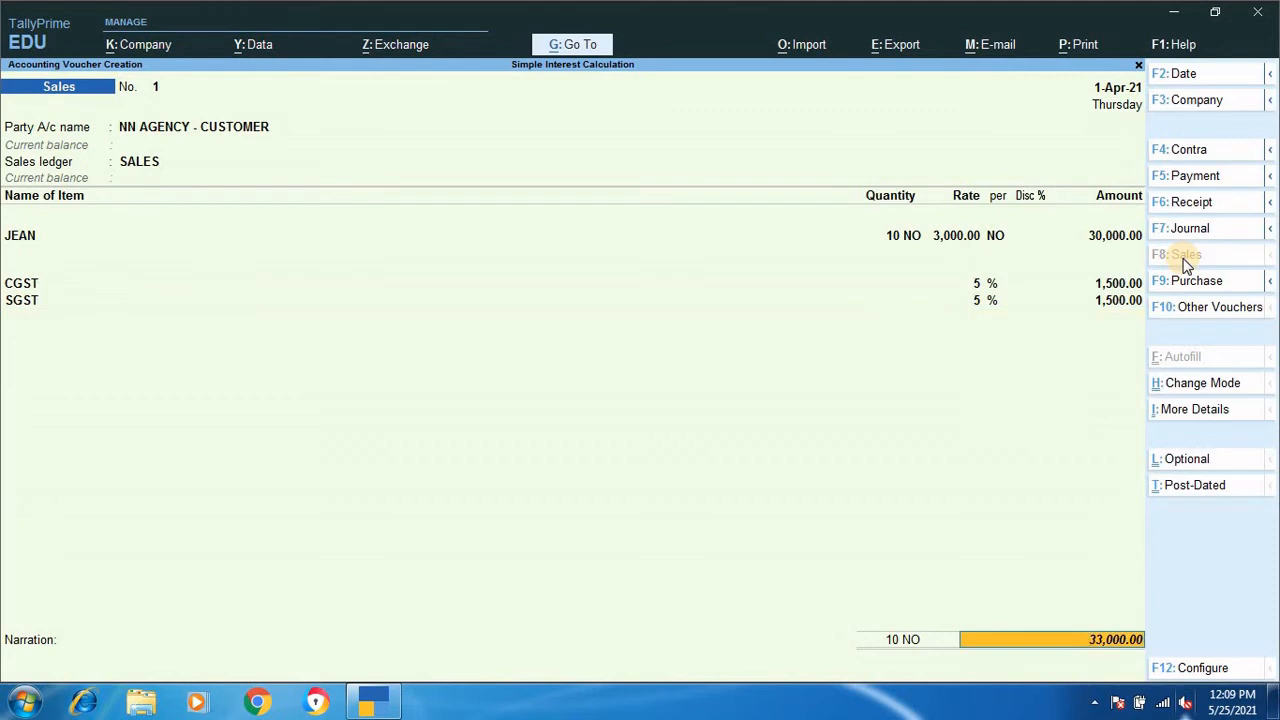
Step: Allocate the 33,000 sale to new bill reference 1 for NN AGENCY - CUSTOMER and save the sales voucher without a narration
key(Return)
key(Return)
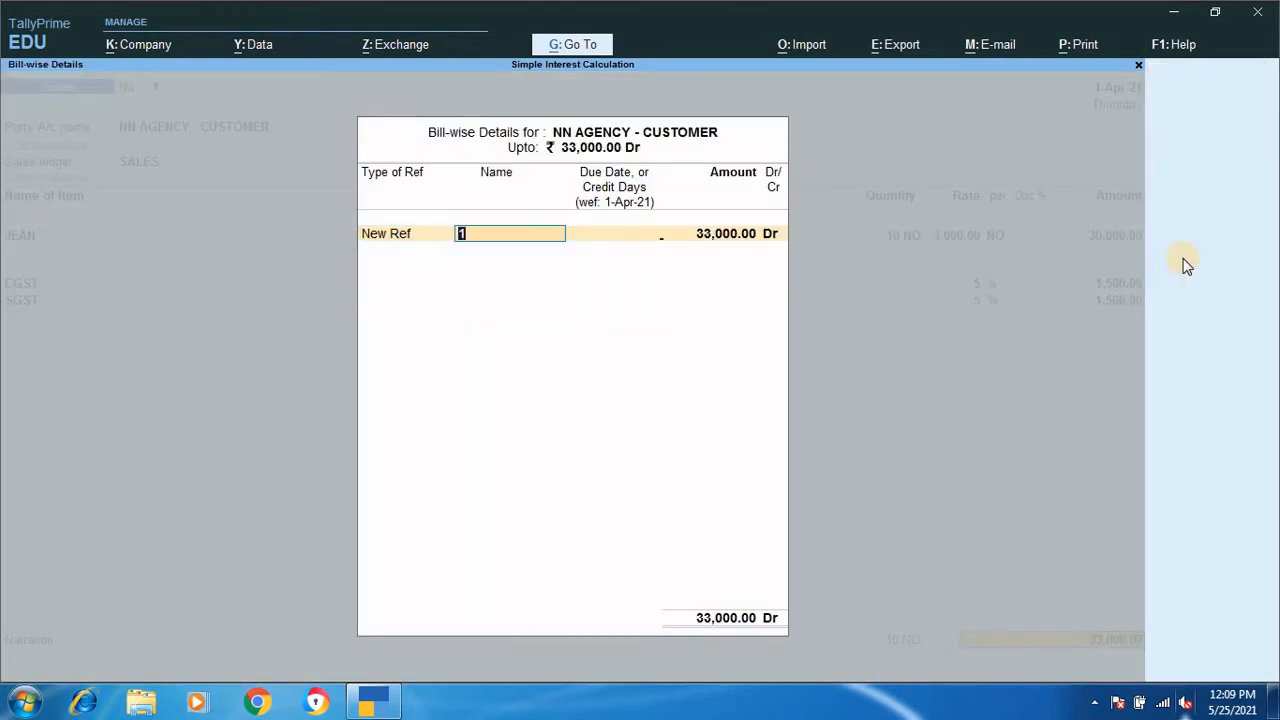
key(Return)
key(Return)
key(Return)
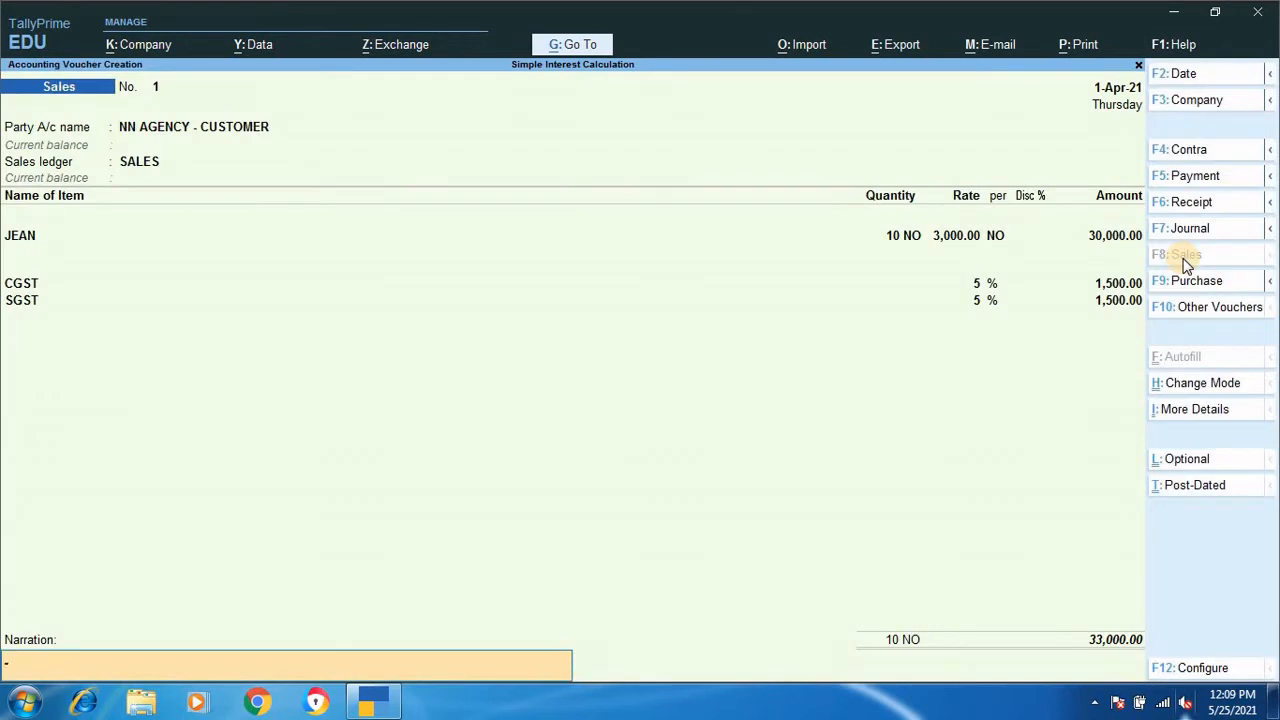
key(Return)
key(Return)
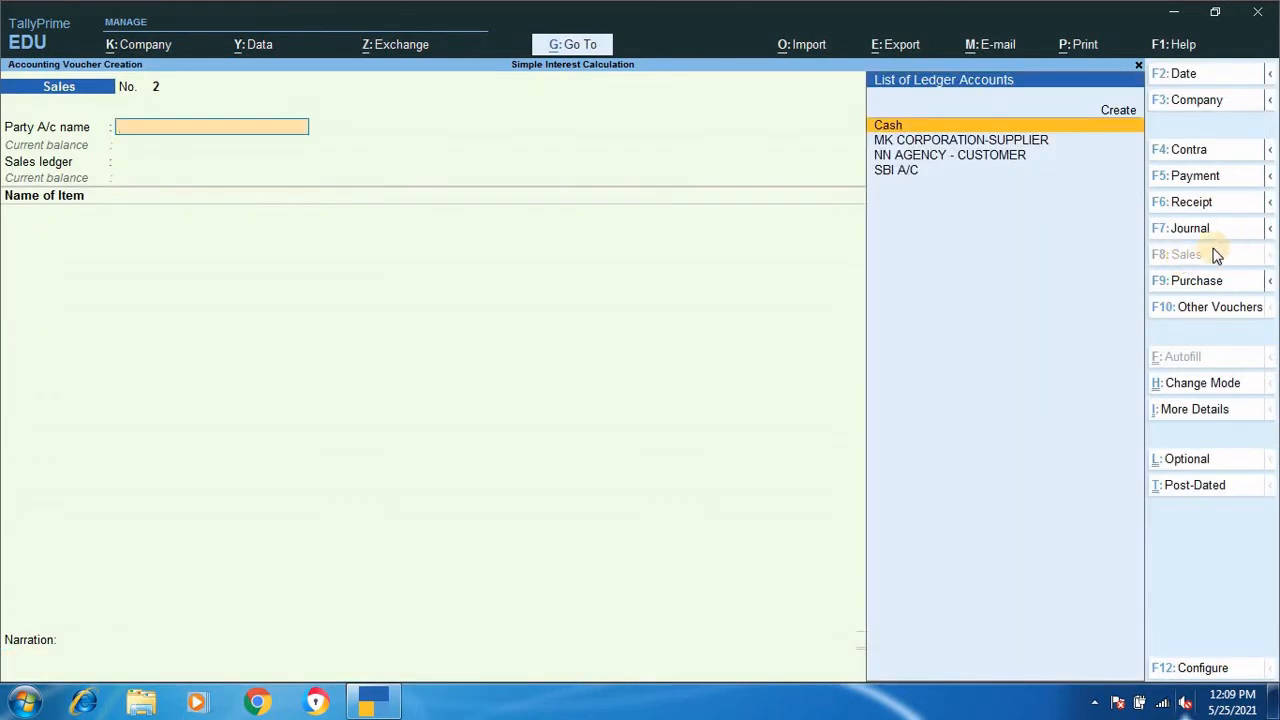
Step: Start a receipt voucher and set its date to 2/5/21
click(1180, 205)
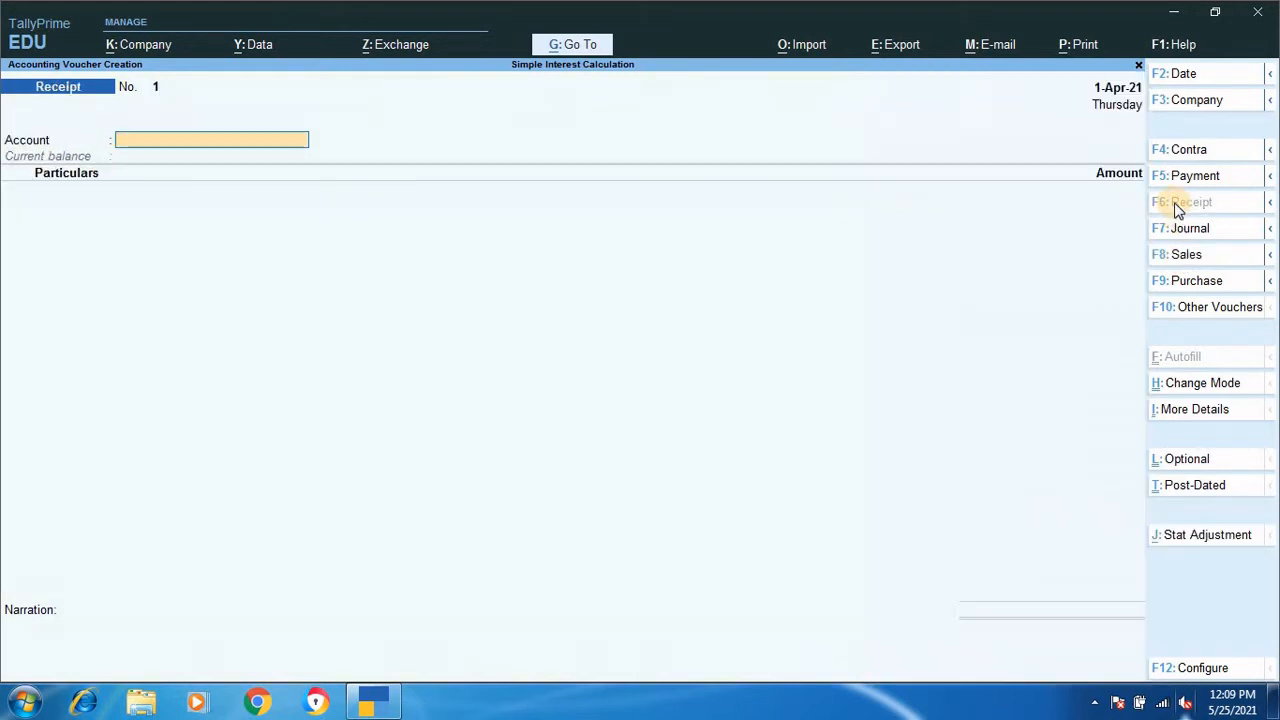
click(1176, 76)
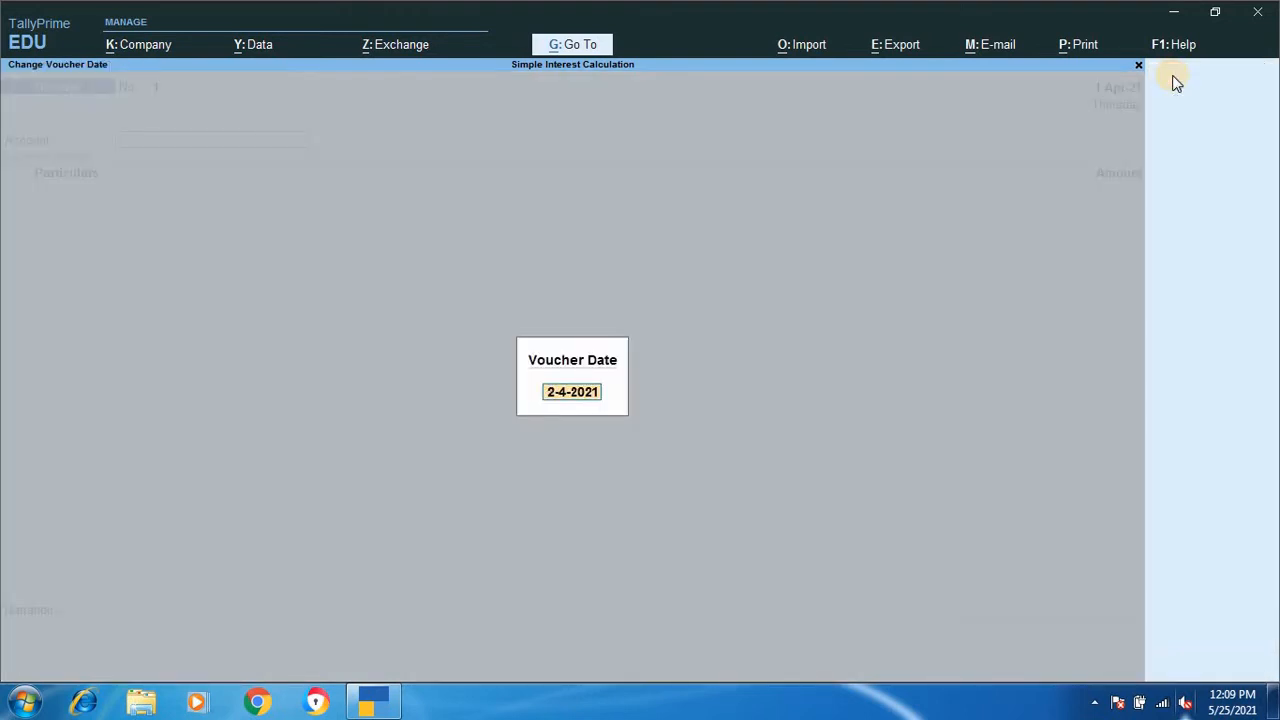
text(2/5/21)
key(Return)
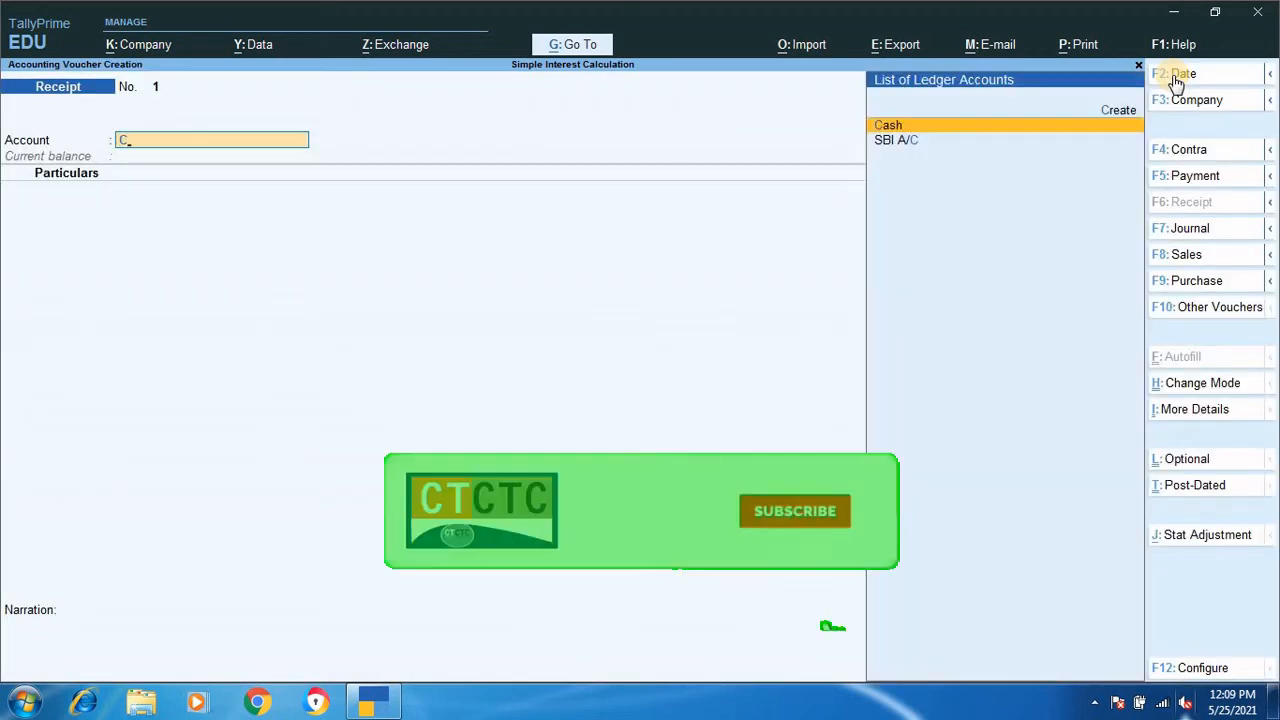
Step: Receive 33,000 into the Cash account from NN AGENCY - CUSTOMER in the receipt voucher
key(Return)
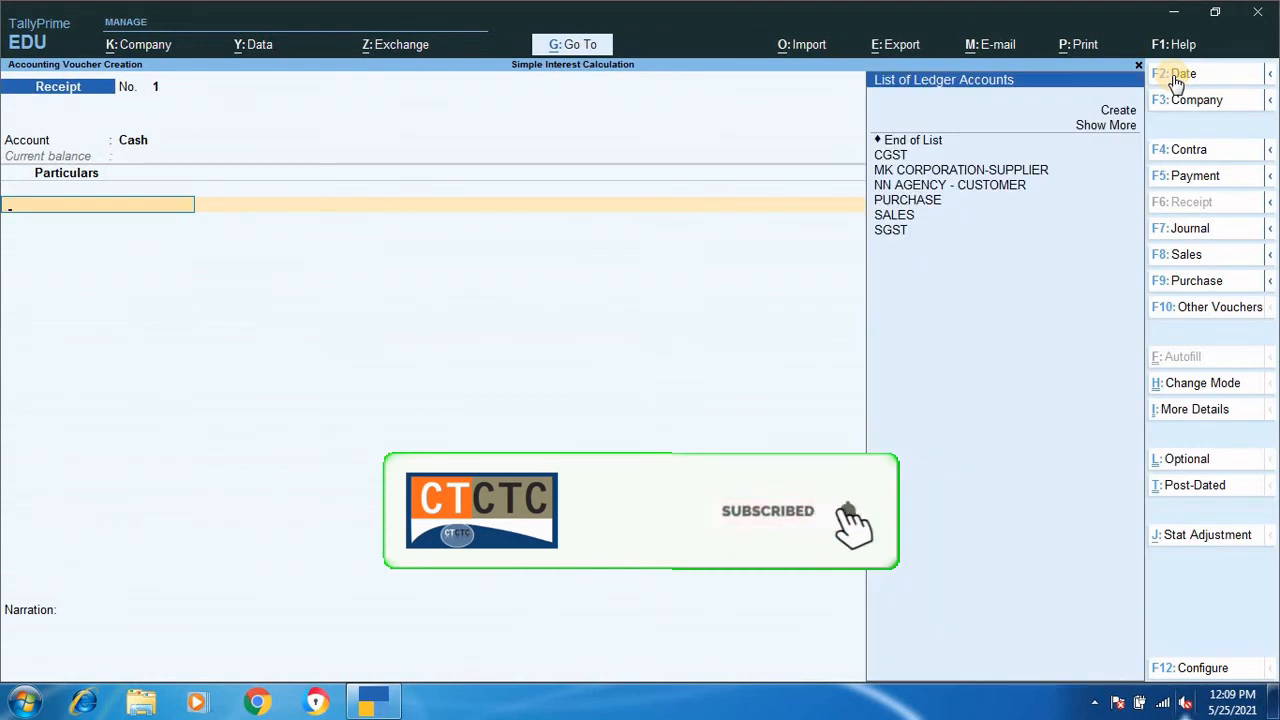
key(Down)
key(Down)
key(Down)
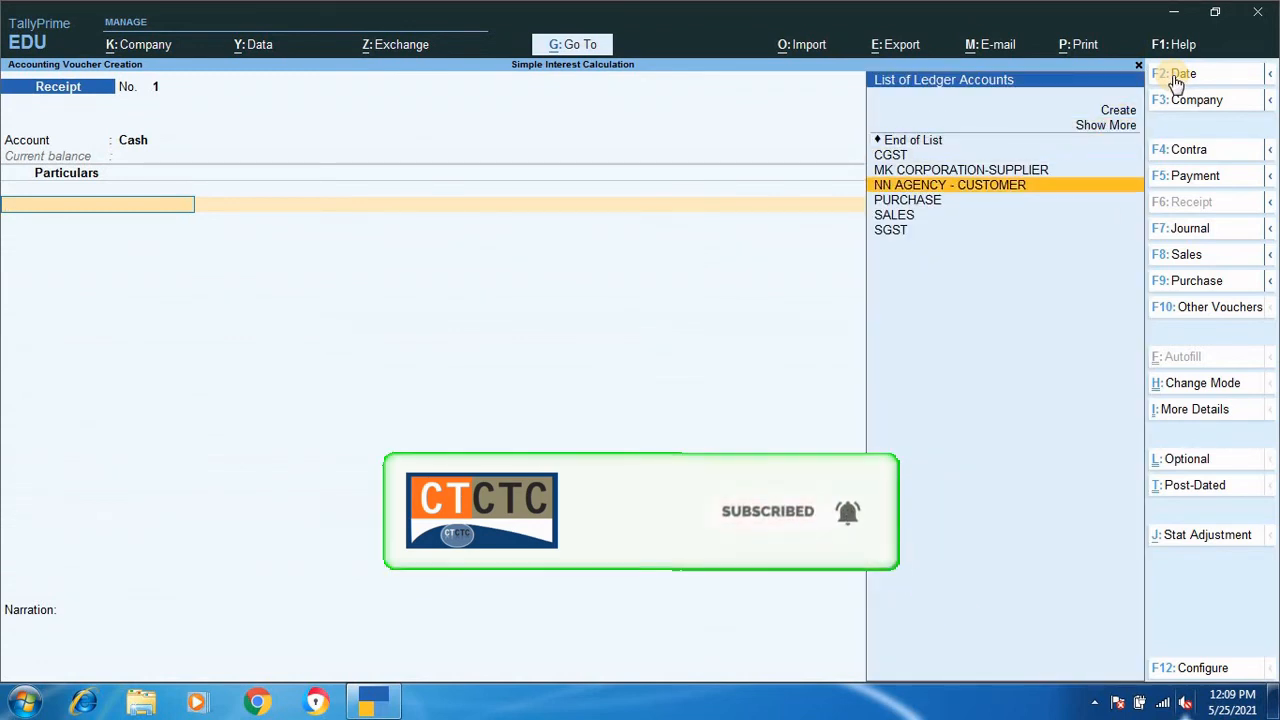
key(Return)
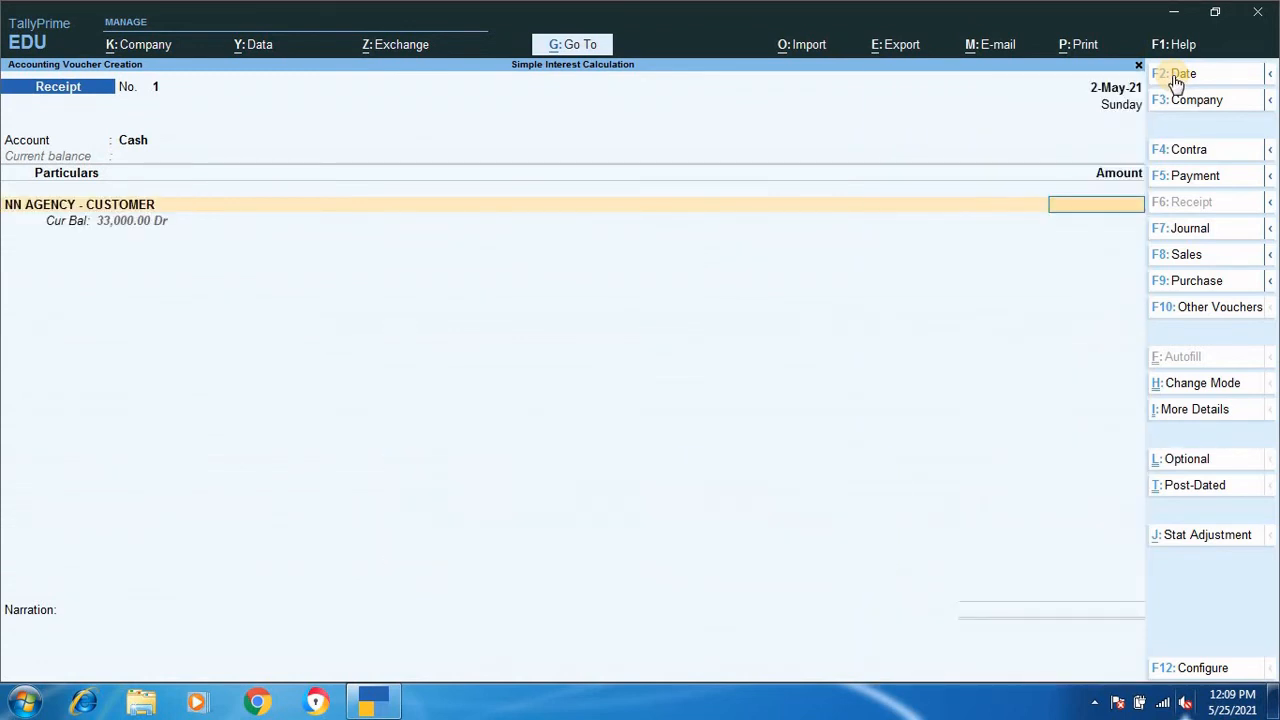
text(33)
text(000)
key(Return)
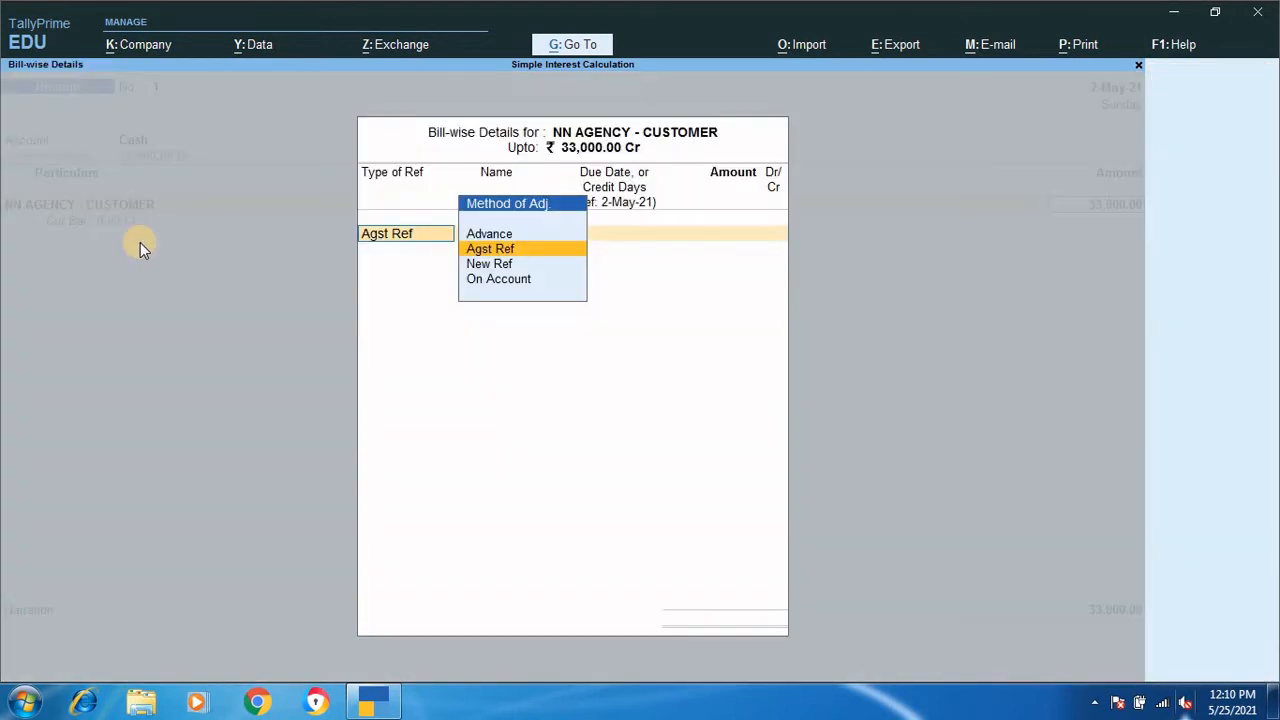
Step: Allocate the customer's full 33,000 receipt as Agst Ref to bill 1 and save the receipt voucher without a narration
key(Return)
key(Return)
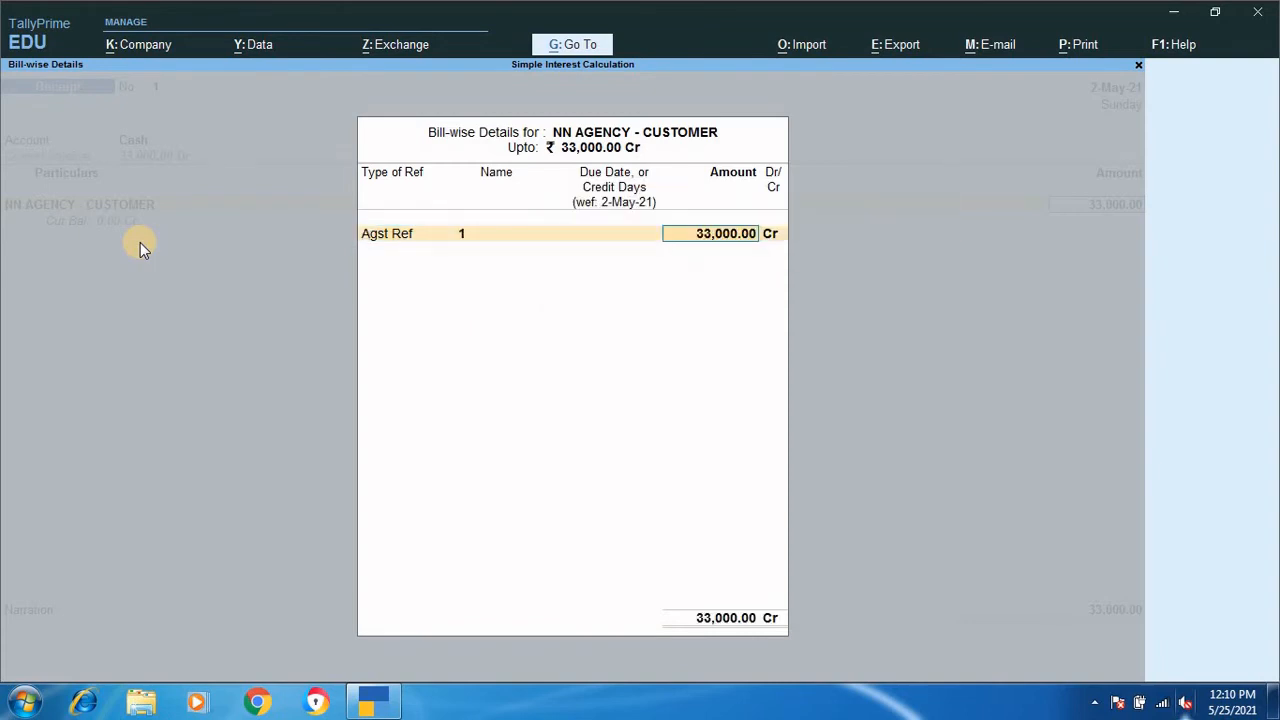
key(Return)
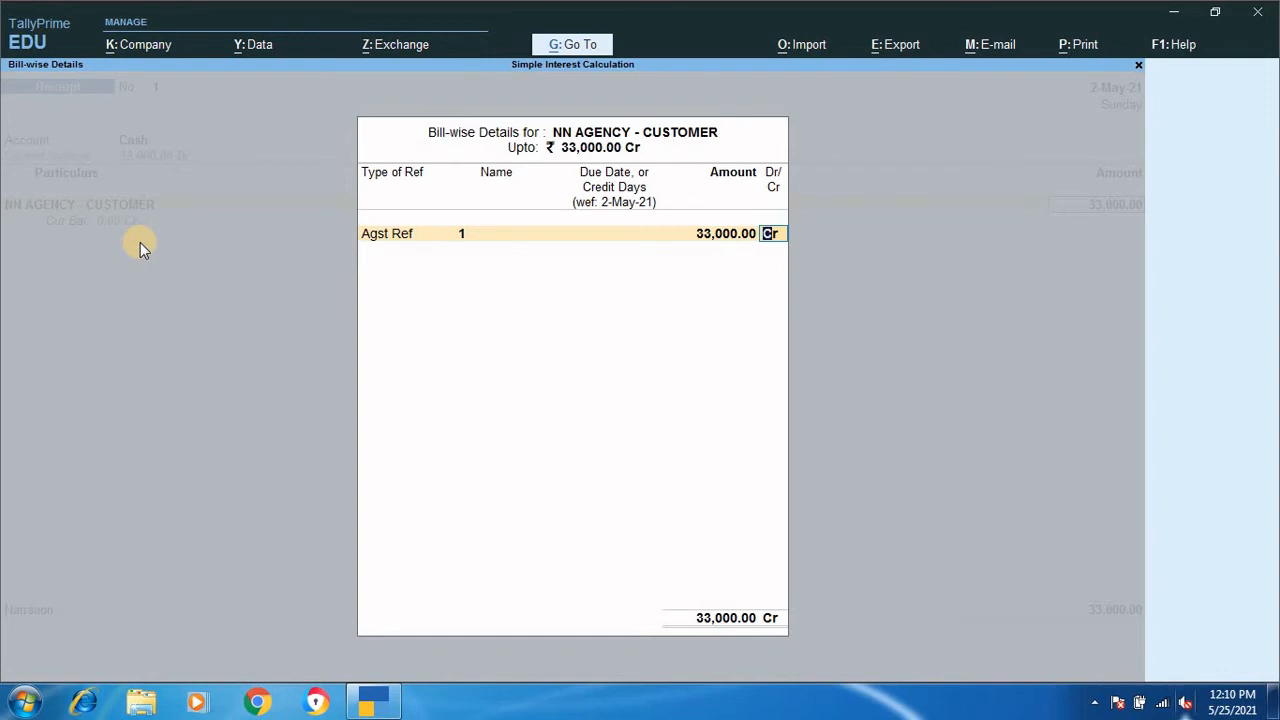
key(Return)
key(Return)
key(Return)
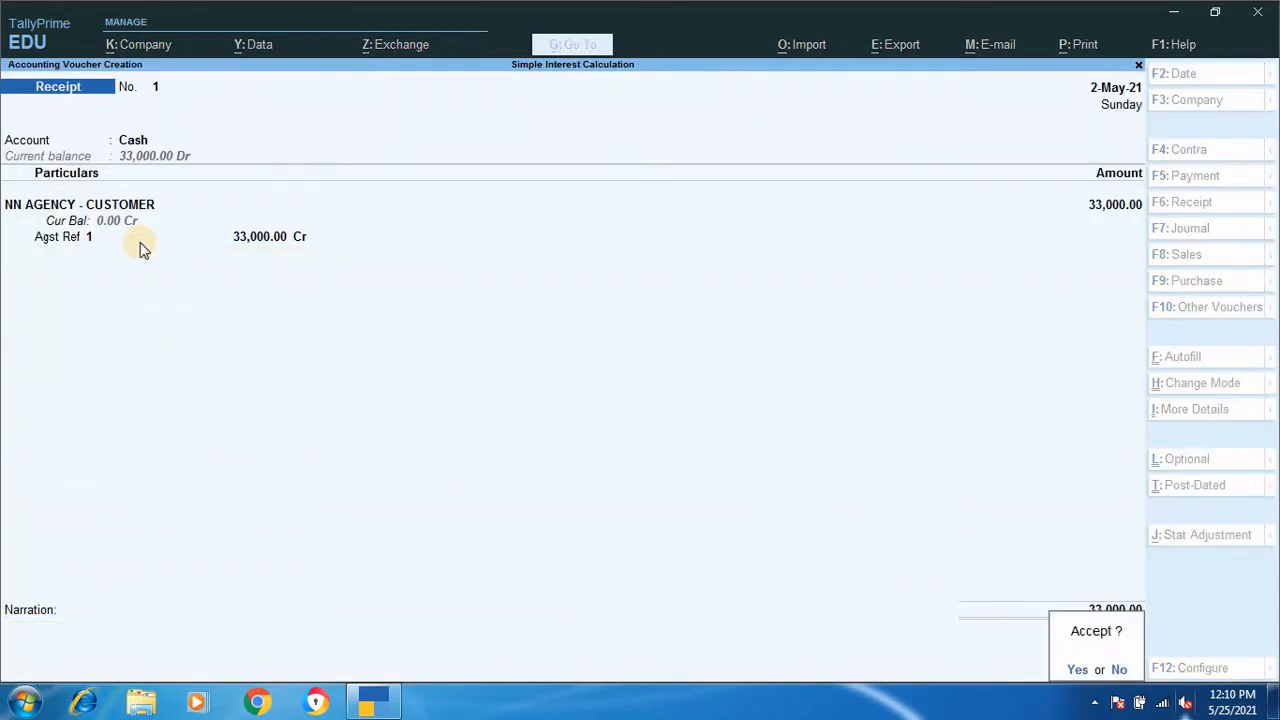
key(Return)
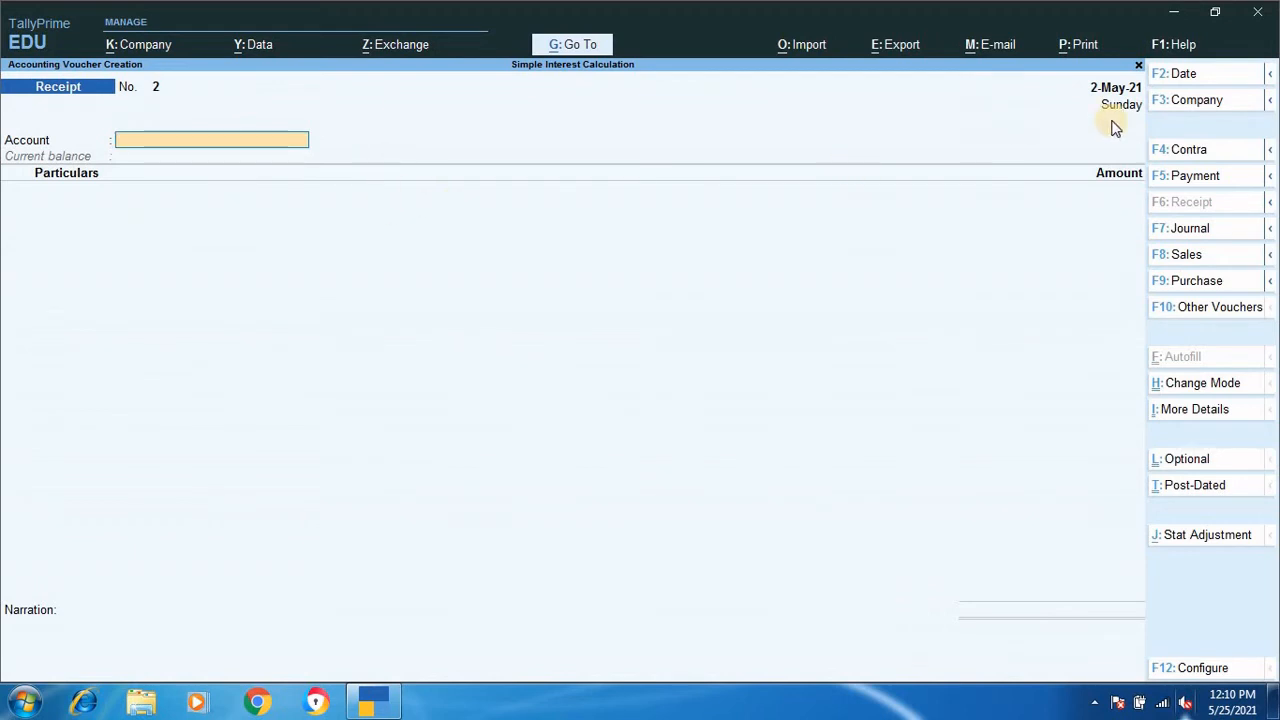
Step: Start a payment voucher with Cash as the account and MK CORPORATION-SUPPLIER as the party being paid
click(1187, 177)
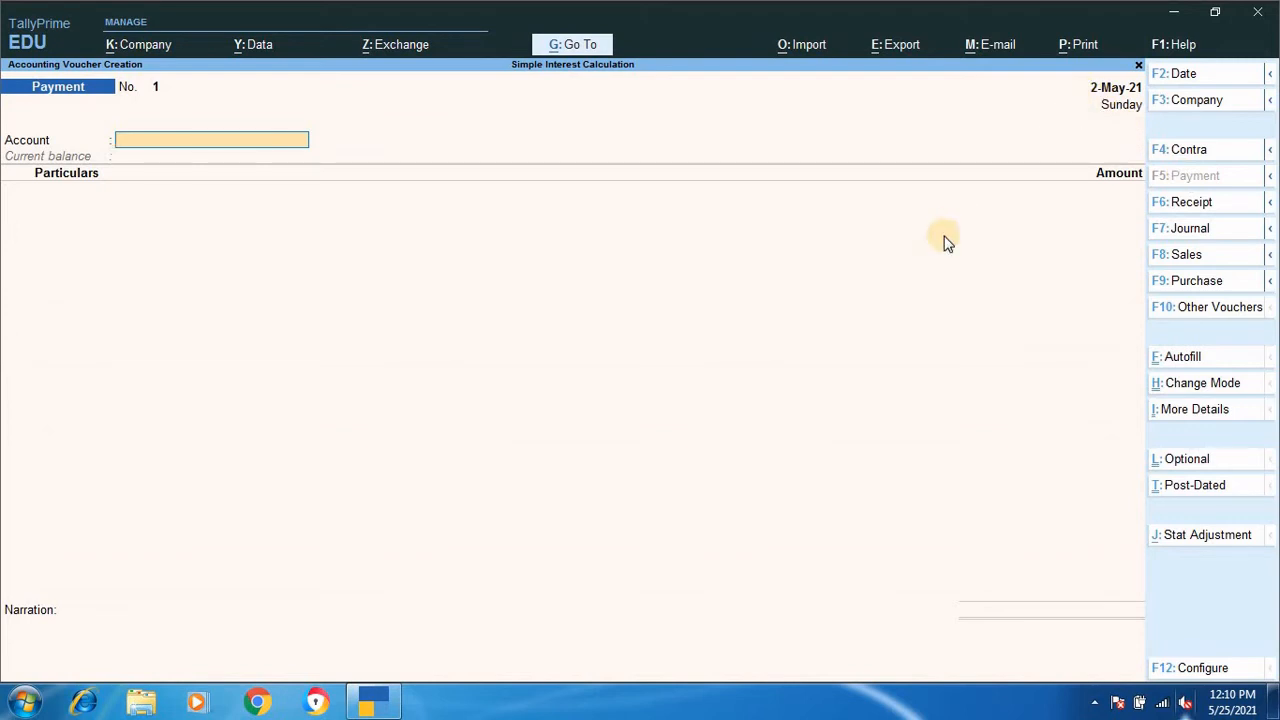
text(C)
key(Return)
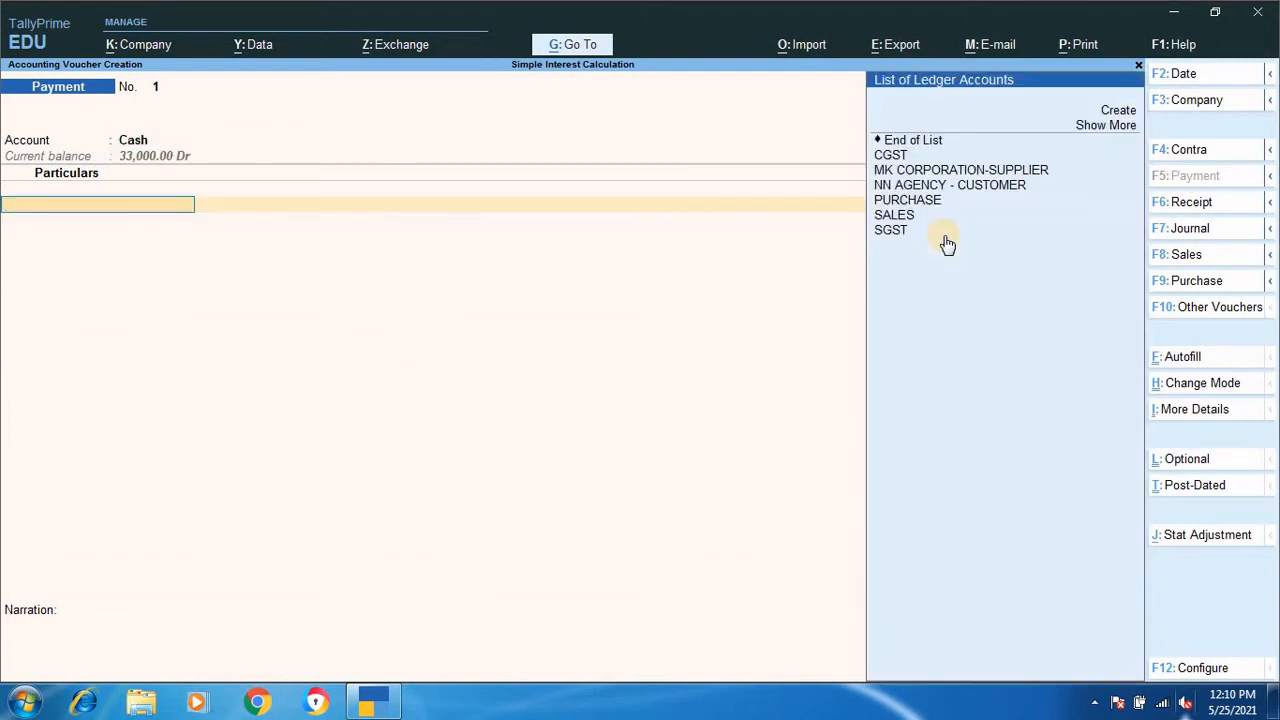
key(Down)
key(Down)
key(Down)
key(Down)
key(Down)
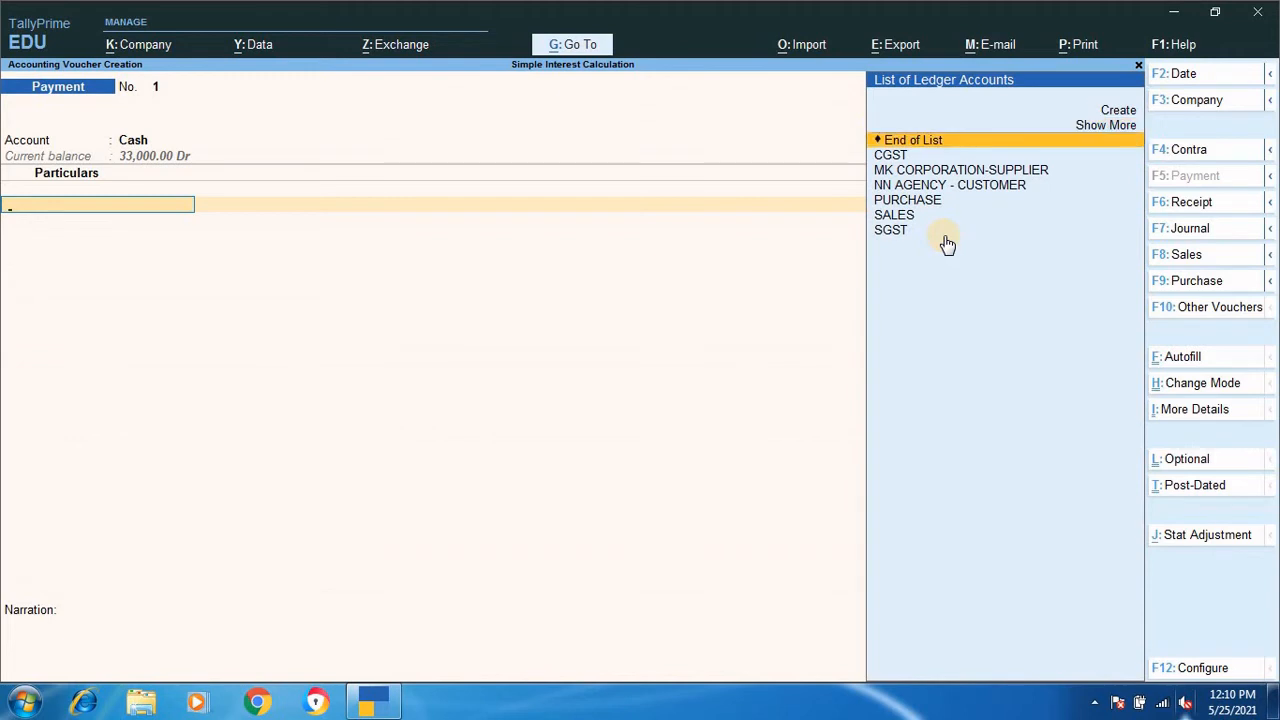
key(Return)
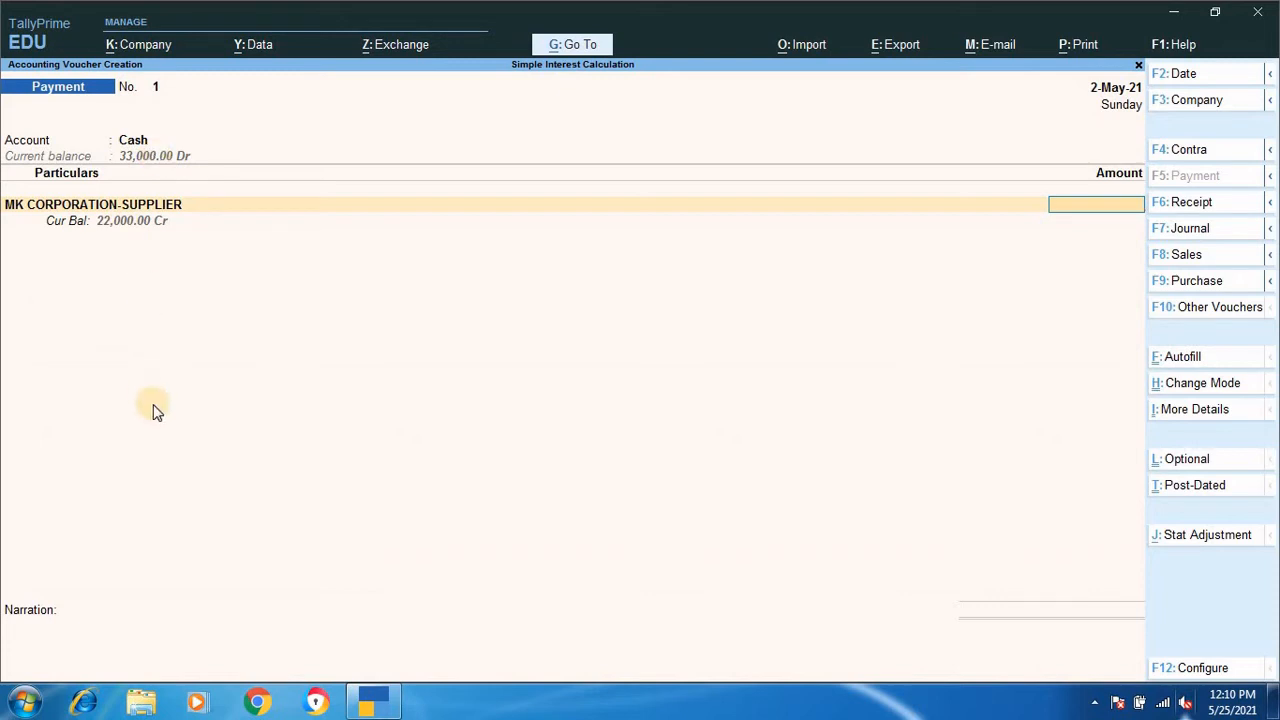
Step: Pay the supplier 22,000 as Agst Ref to bill 1 and save the payment voucher without a narration
text(22)
text(000)
key(Return)
key(Return)
key(Return)
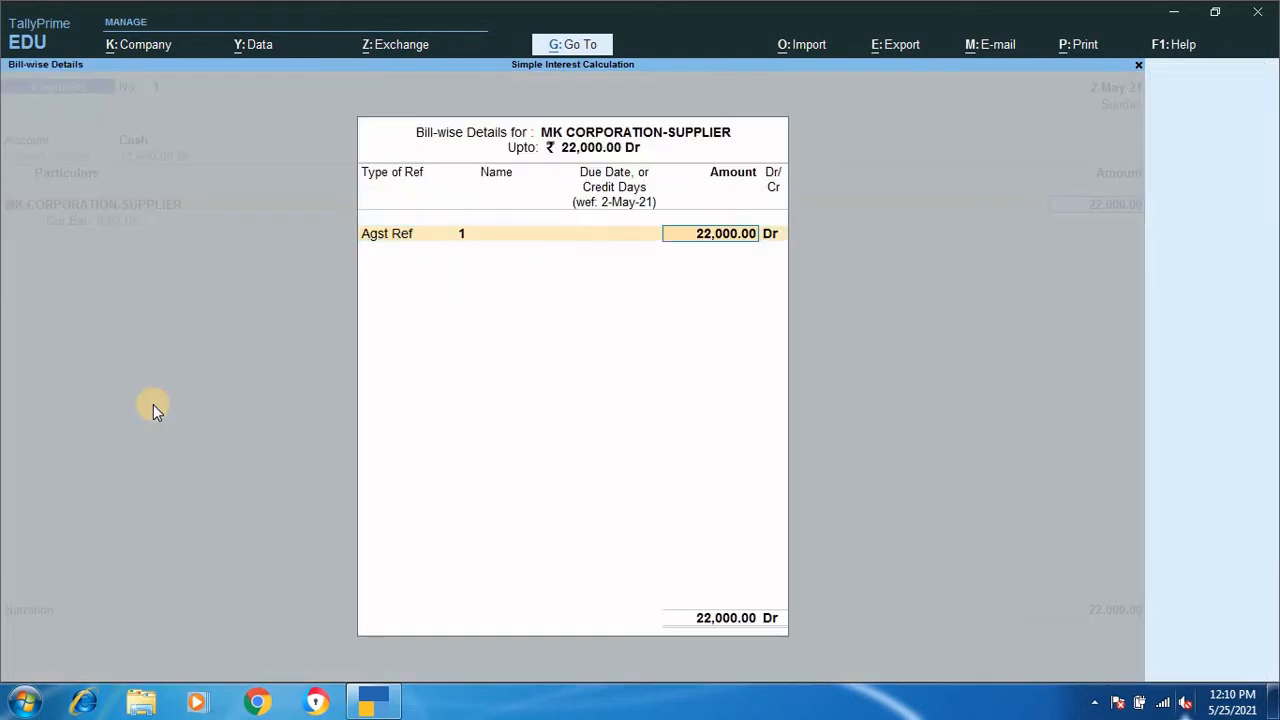
key(Return)
key(Return)
key(Return)
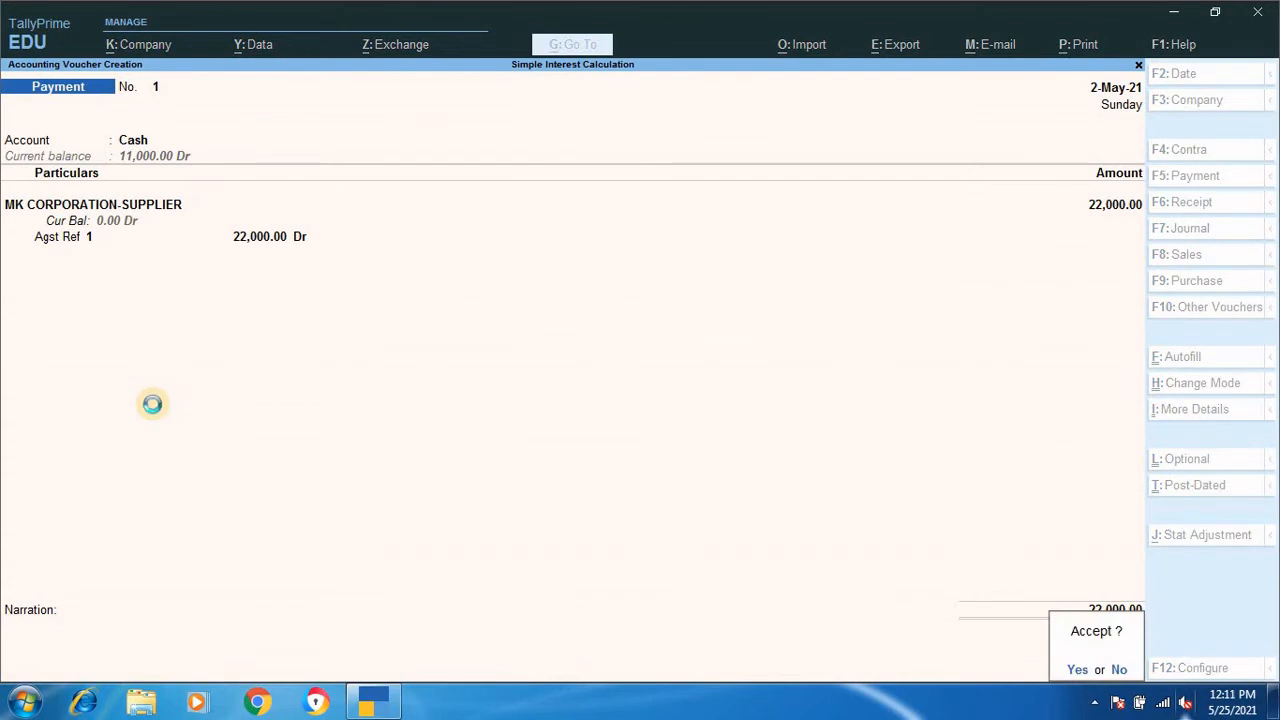
key(Return)
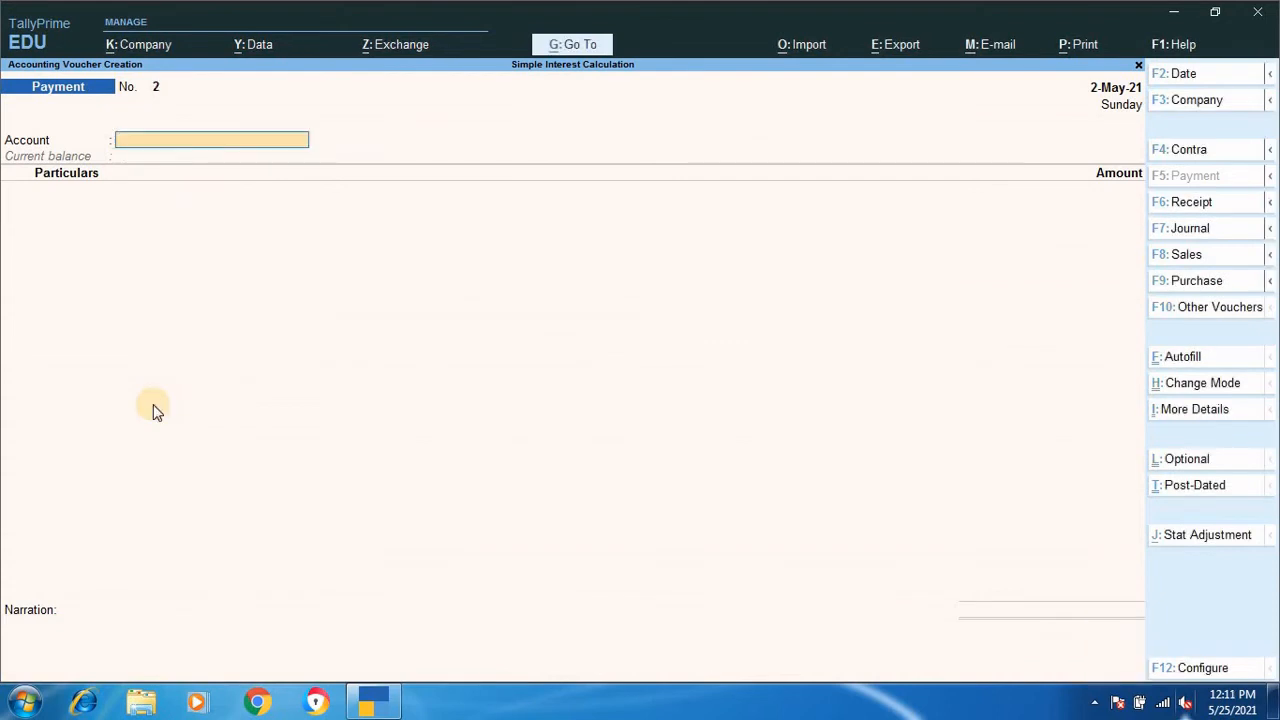
Step: Quit voucher creation and bring up the list of additional reports
key(Escape)
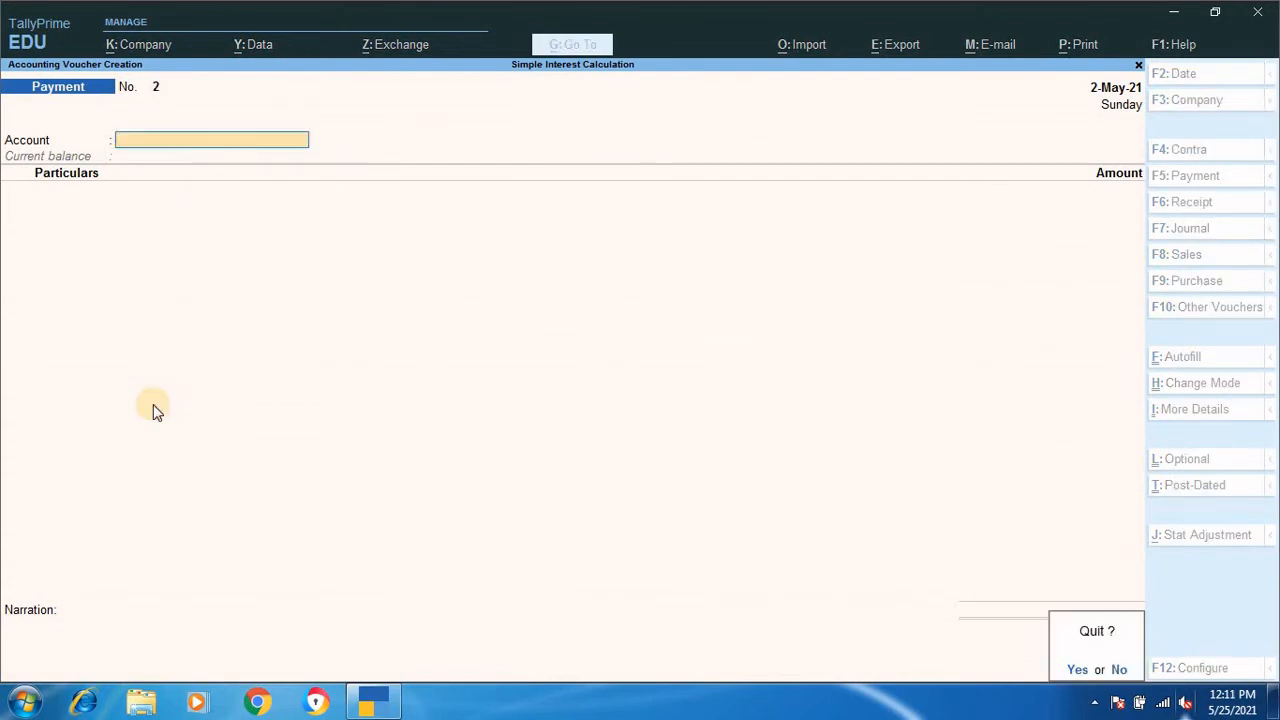
key(y)
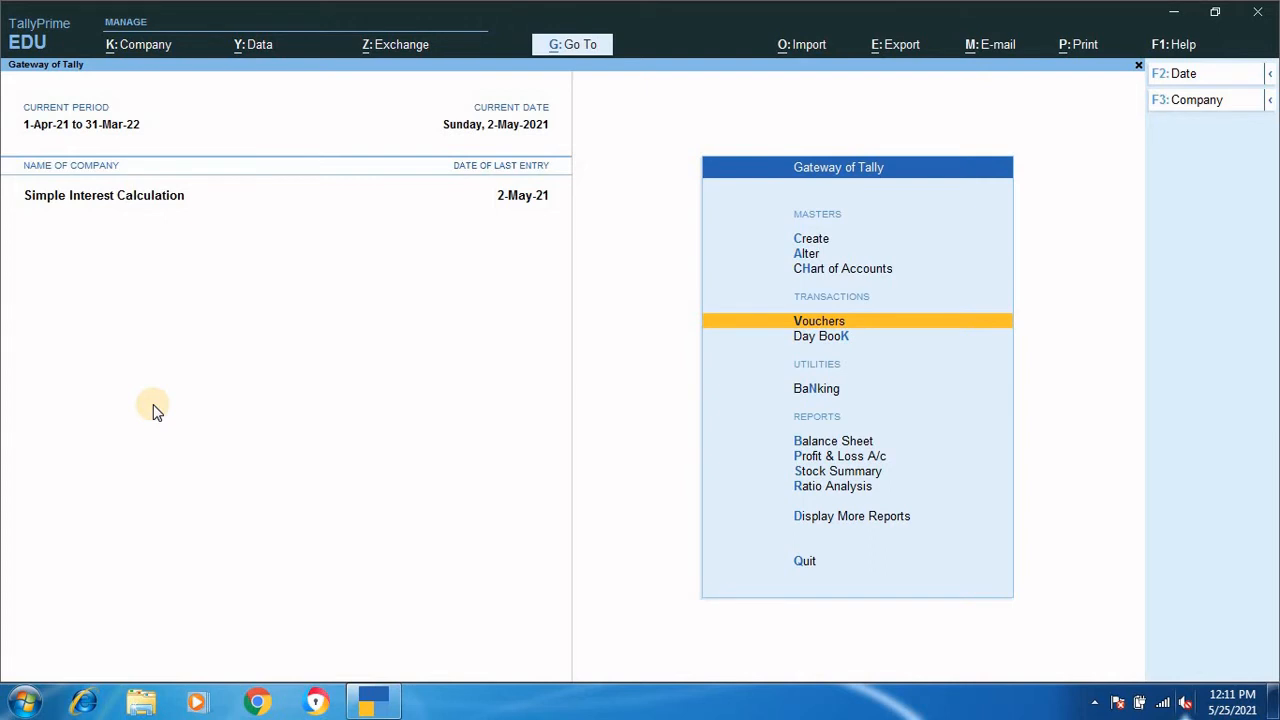
key(Down)
key(Down)
key(Down)
key(Down)
key(Down)
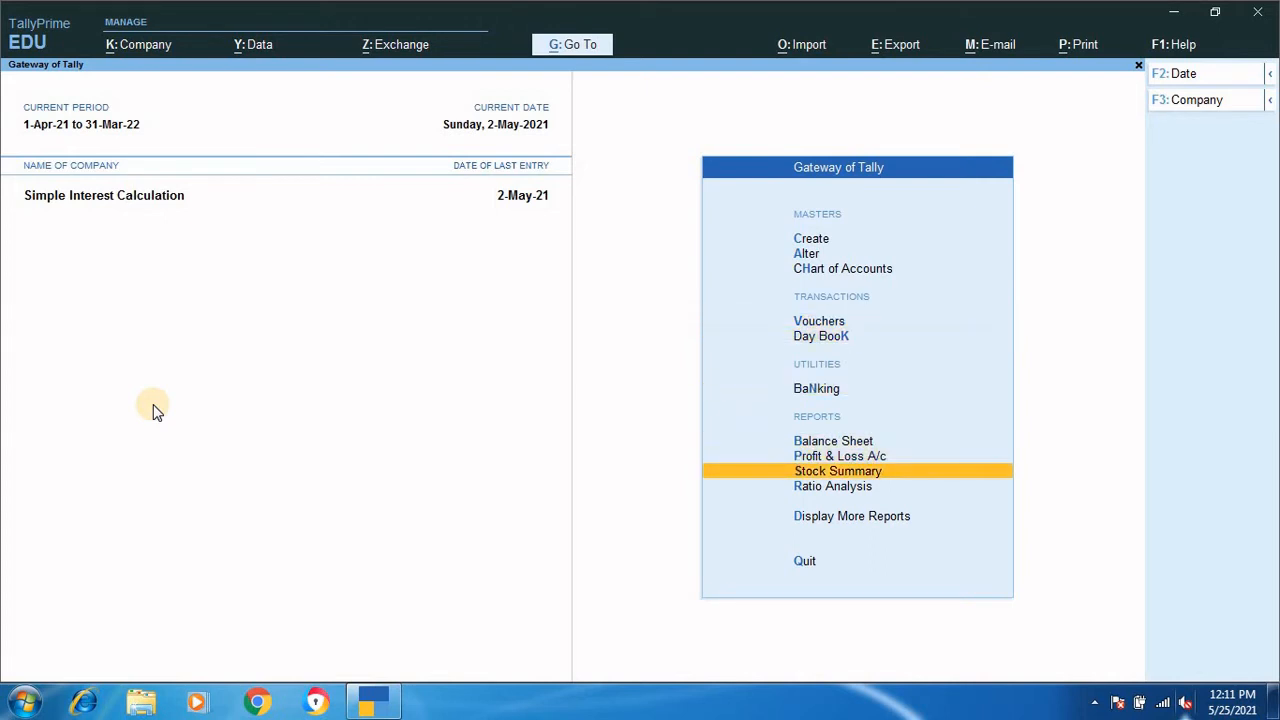
key(Down)
key(Down)
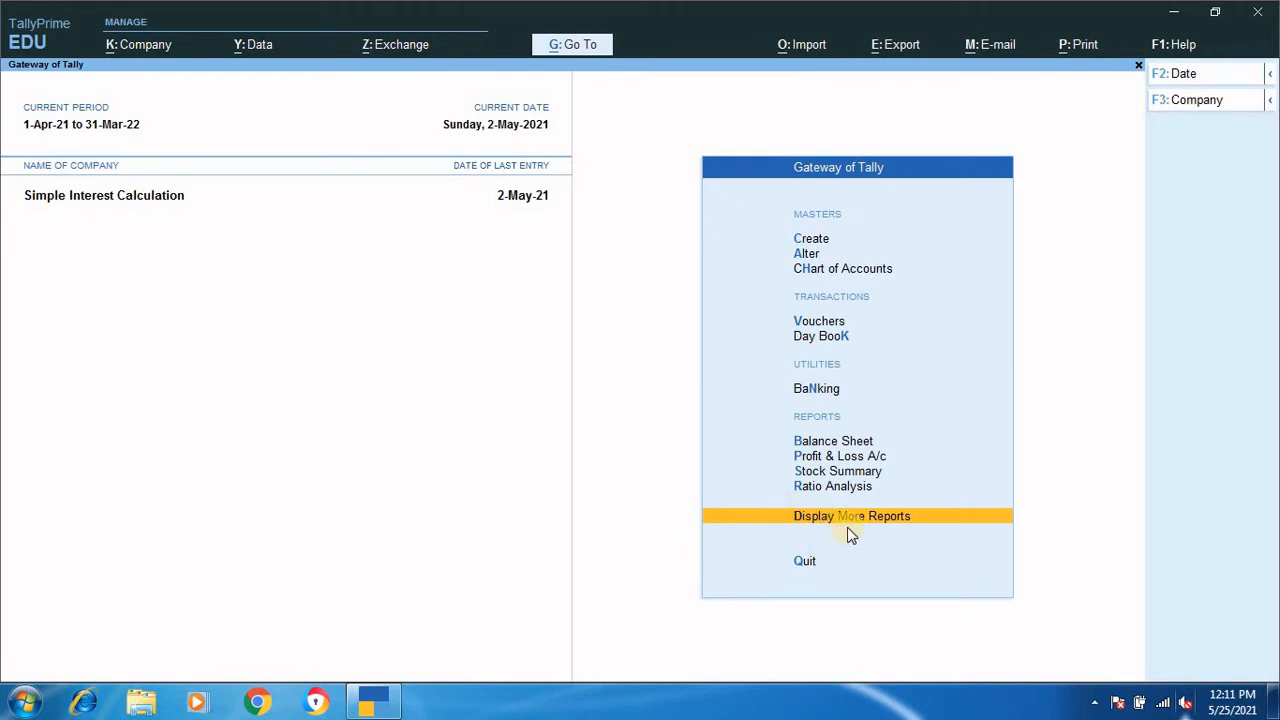
key(Return)
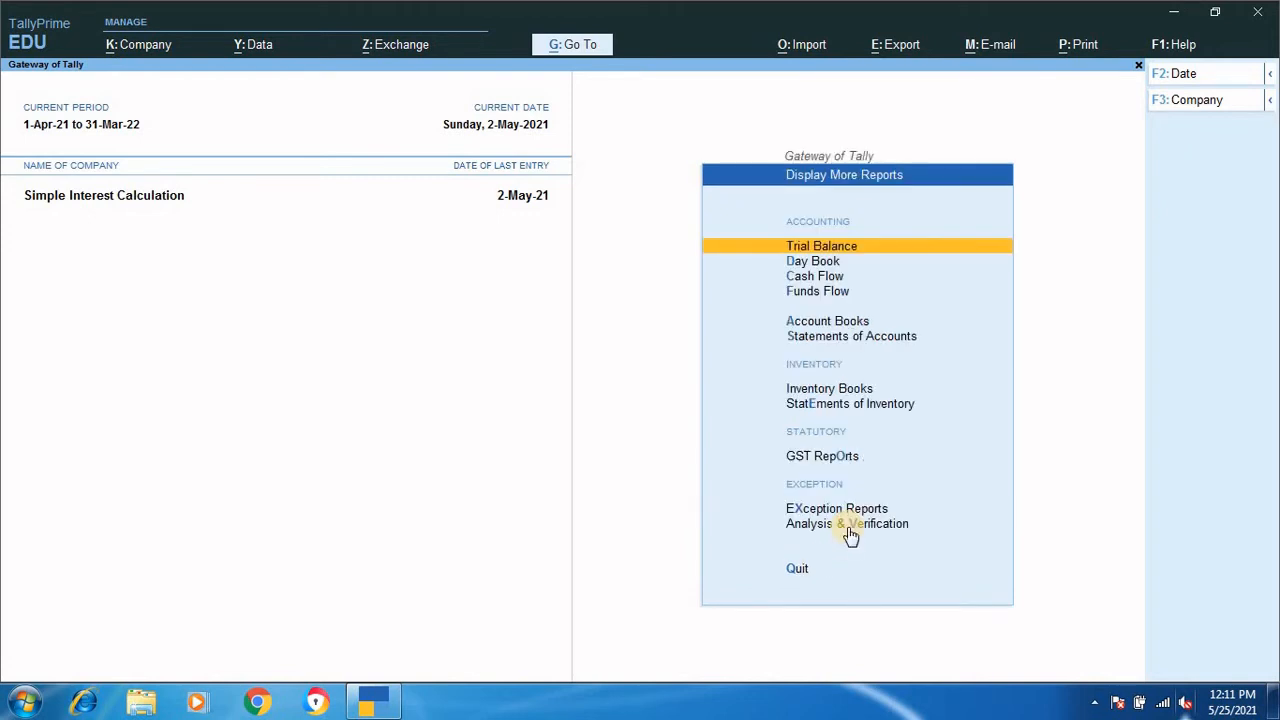
Step: Open the Interest Receivable report from the interest calculations under Statements of Accounts
key(Down)
key(Down)
key(Down)
key(Down)
key(Down)
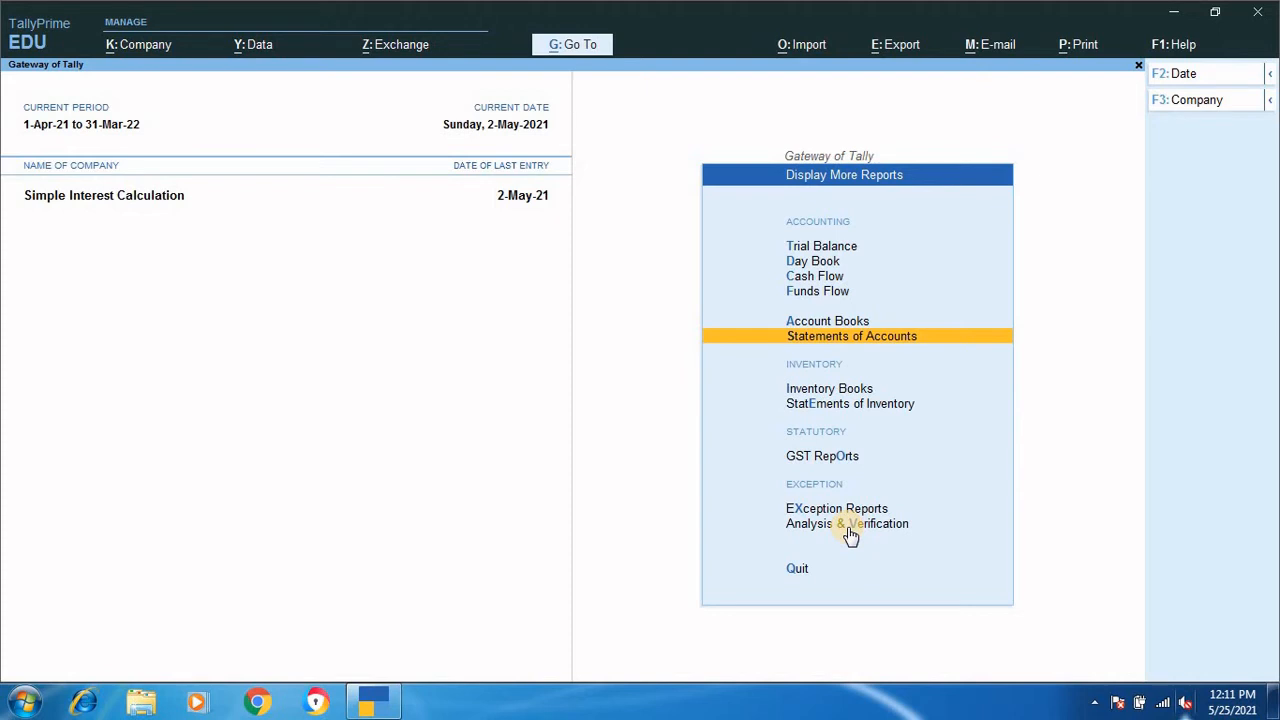
key(Return)
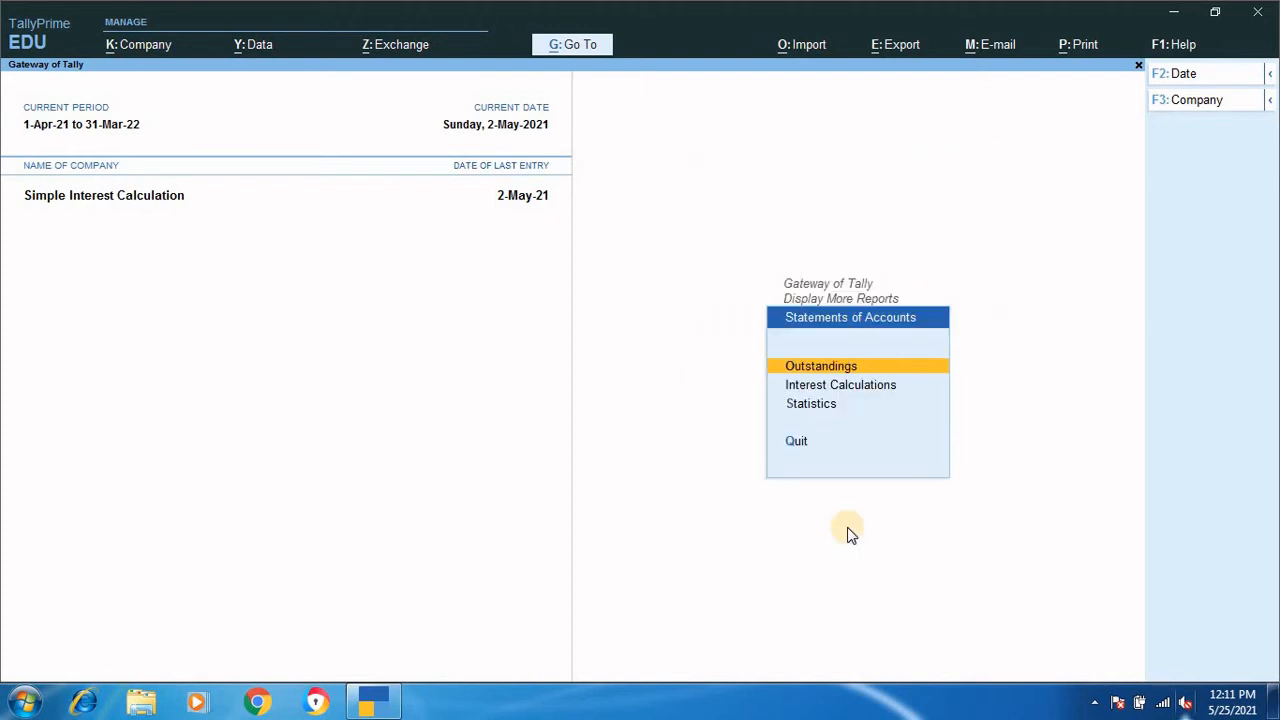
key(Down)
key(Return)
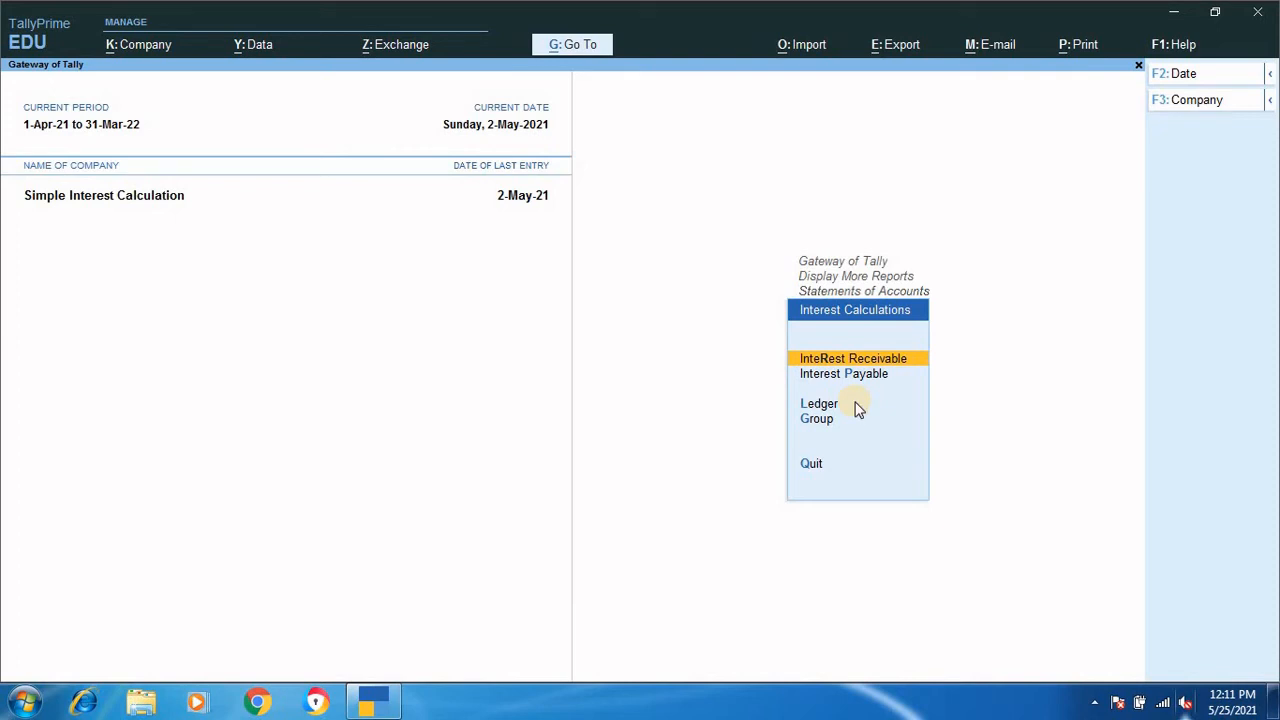
key(Return)
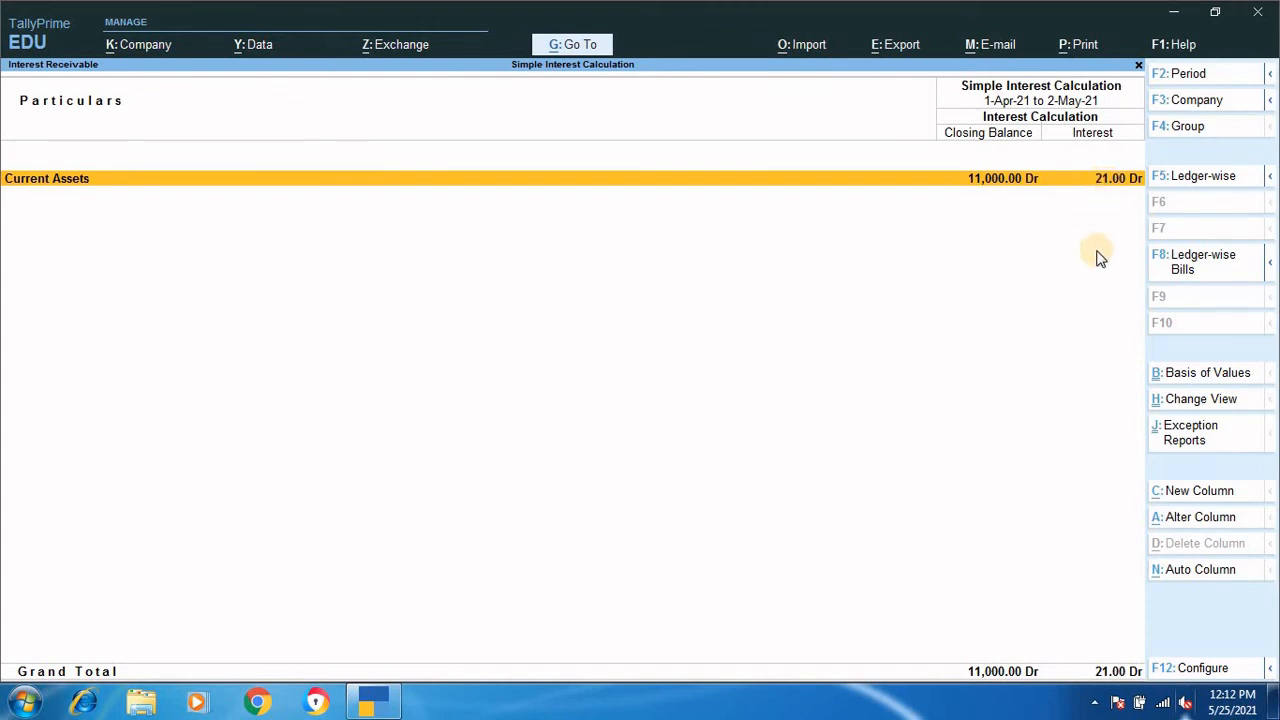
Step: Drill down from Current Assets to NN AGENCY - CUSTOMER's ledger interest calculation and show the detailed interest breakdown for bill 1
key(Return)
key(Return)
key(Return)
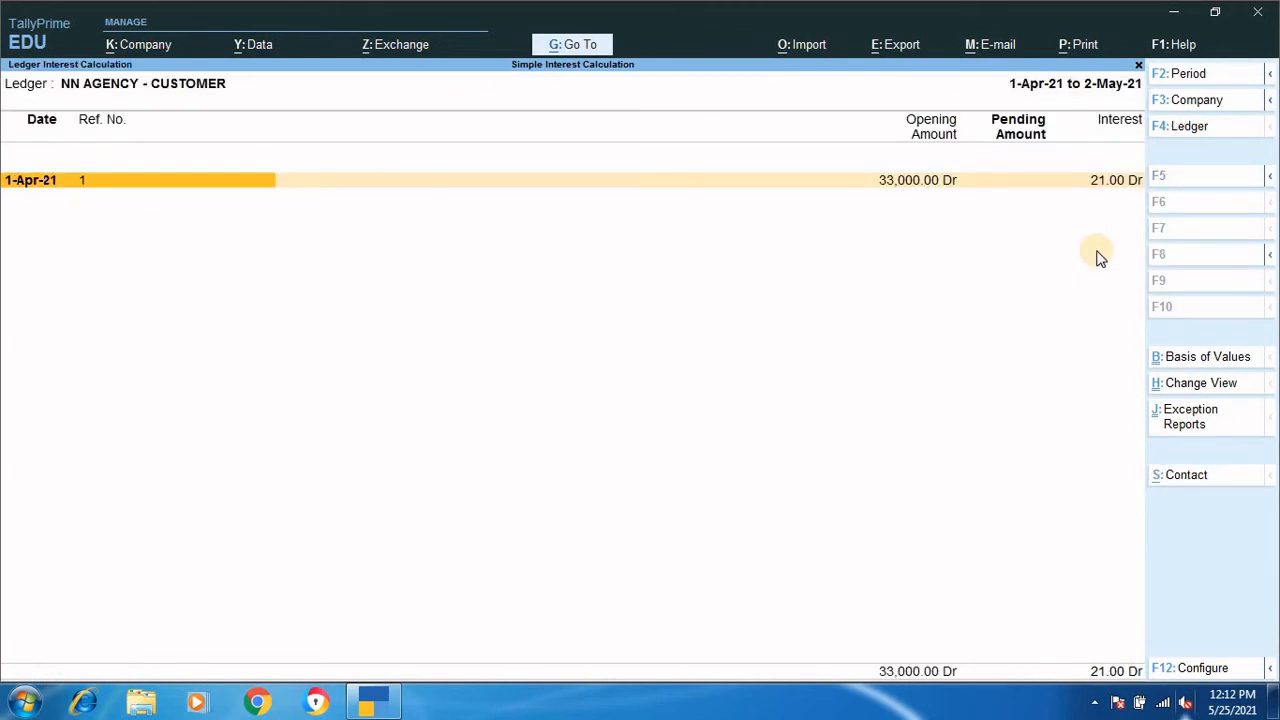
key(alt+F1)
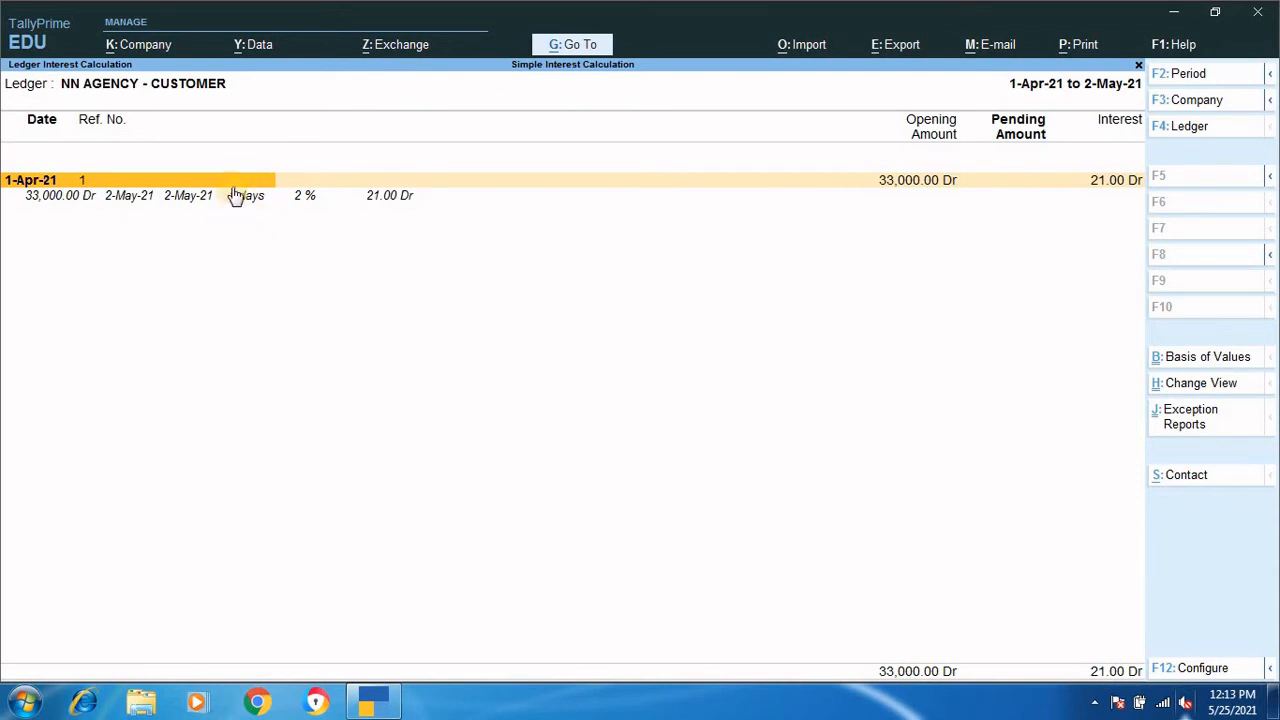
Step: Check the customer's interest in the built-in calculator by computing 33000*2/100 and 660/31
key(ctrl)
key(ctrl+n)
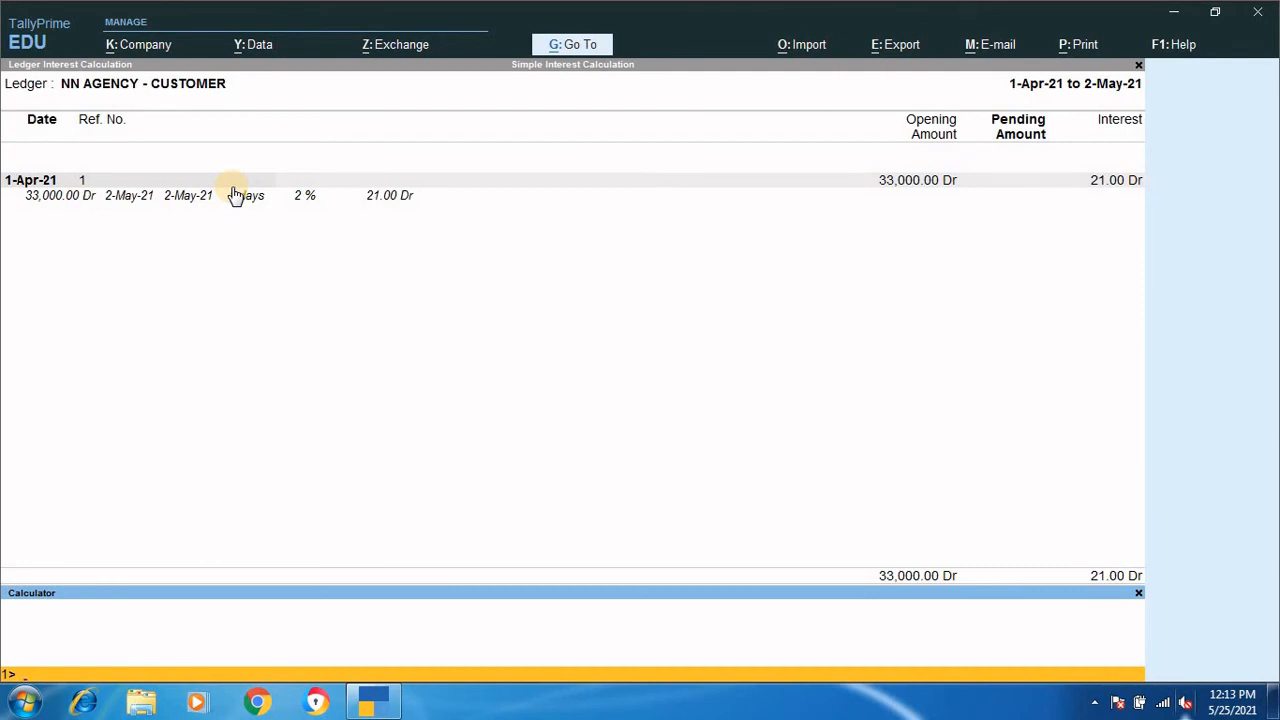
text(33000*2/100)
key(Return)
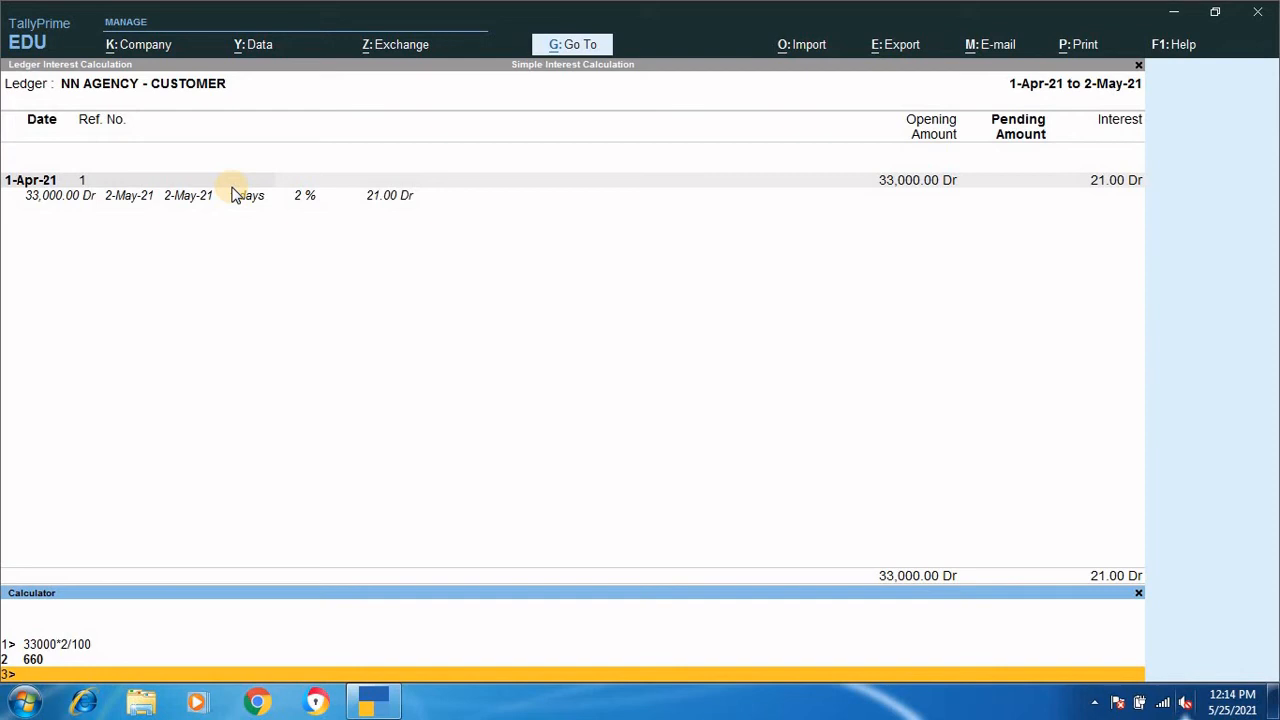
text(660/31)
key(Return)
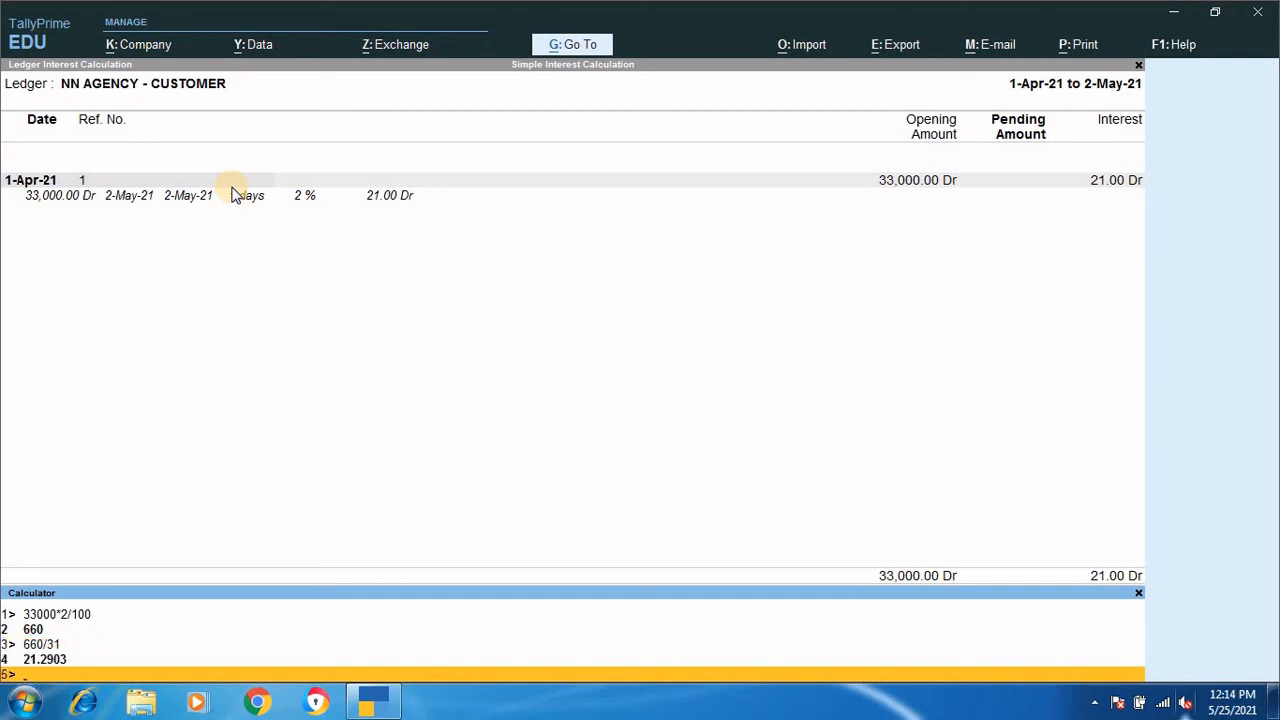
Step: Leave the customer's interest calculation and open the Interest Payable report from the interest calculations
click(48, 668)
click(1110, 194)
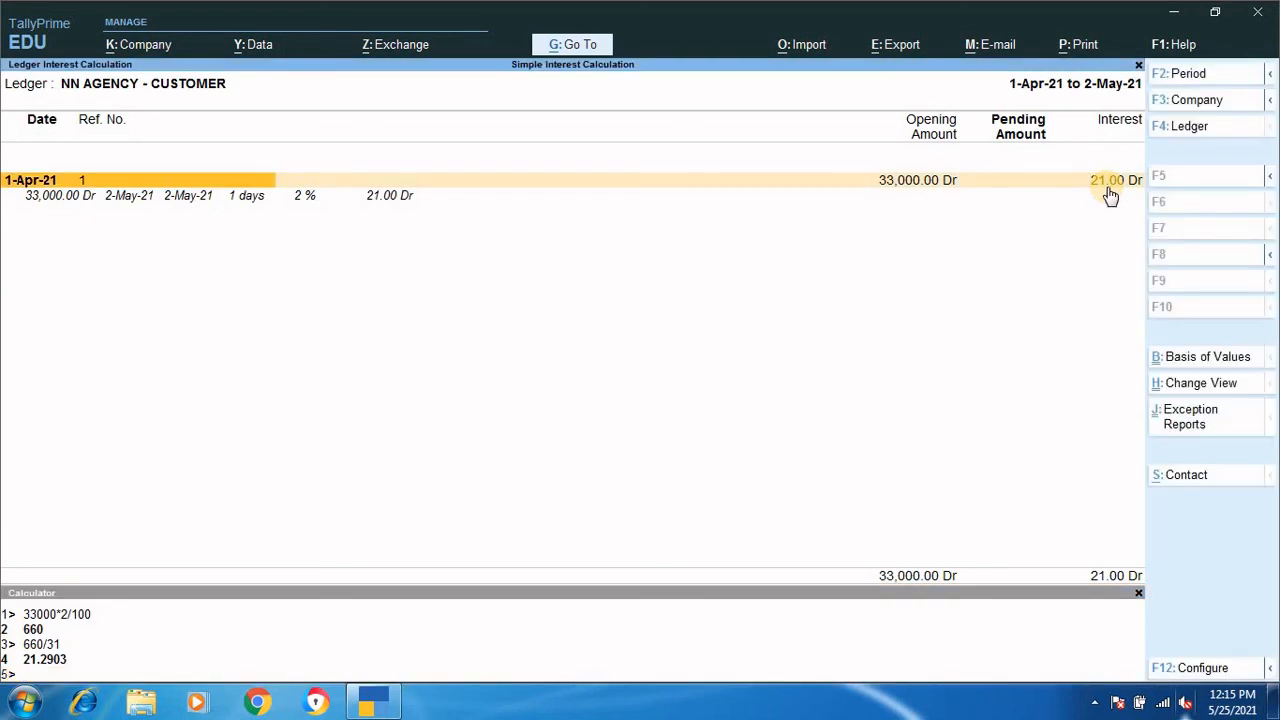
key(Escape)
key(Escape)
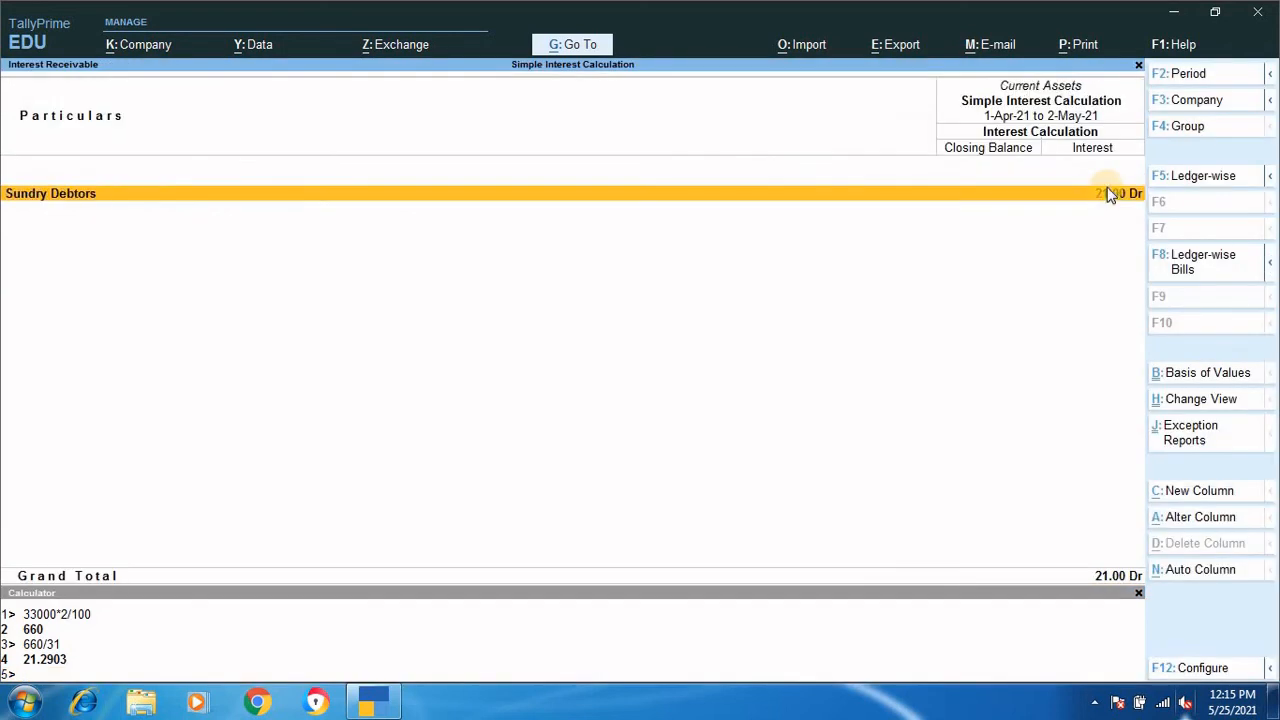
key(Escape)
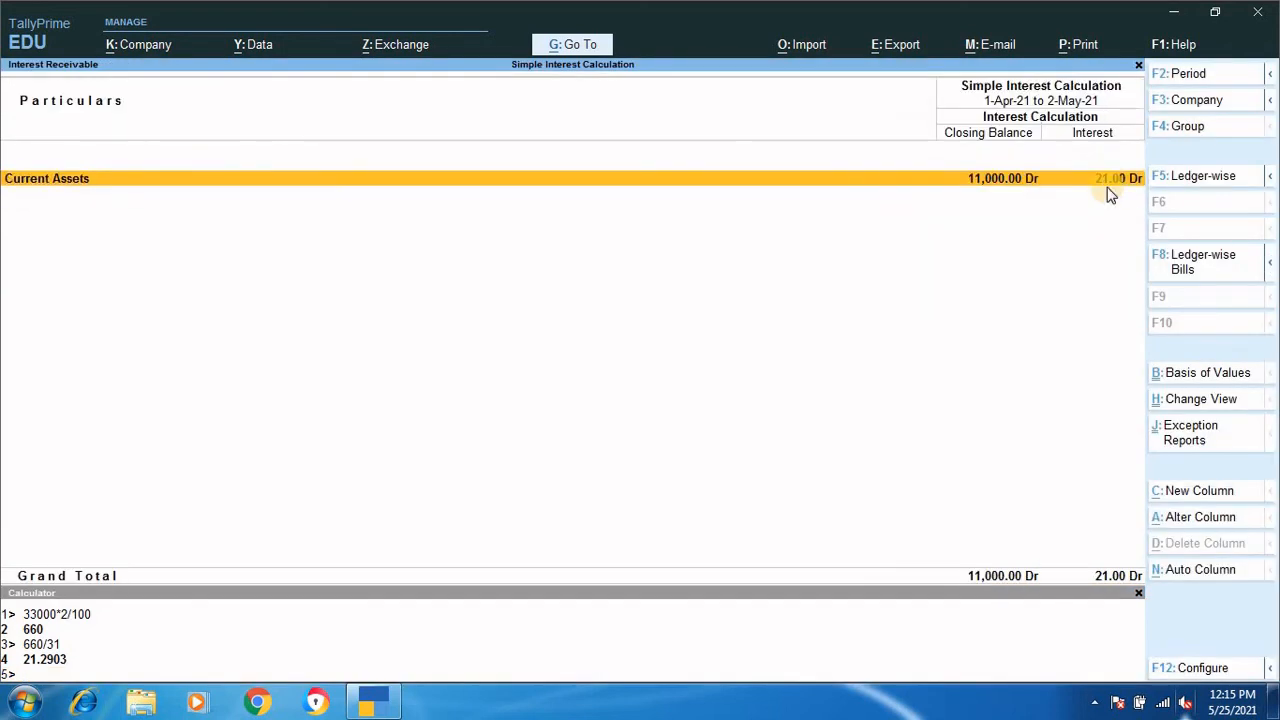
key(Escape)
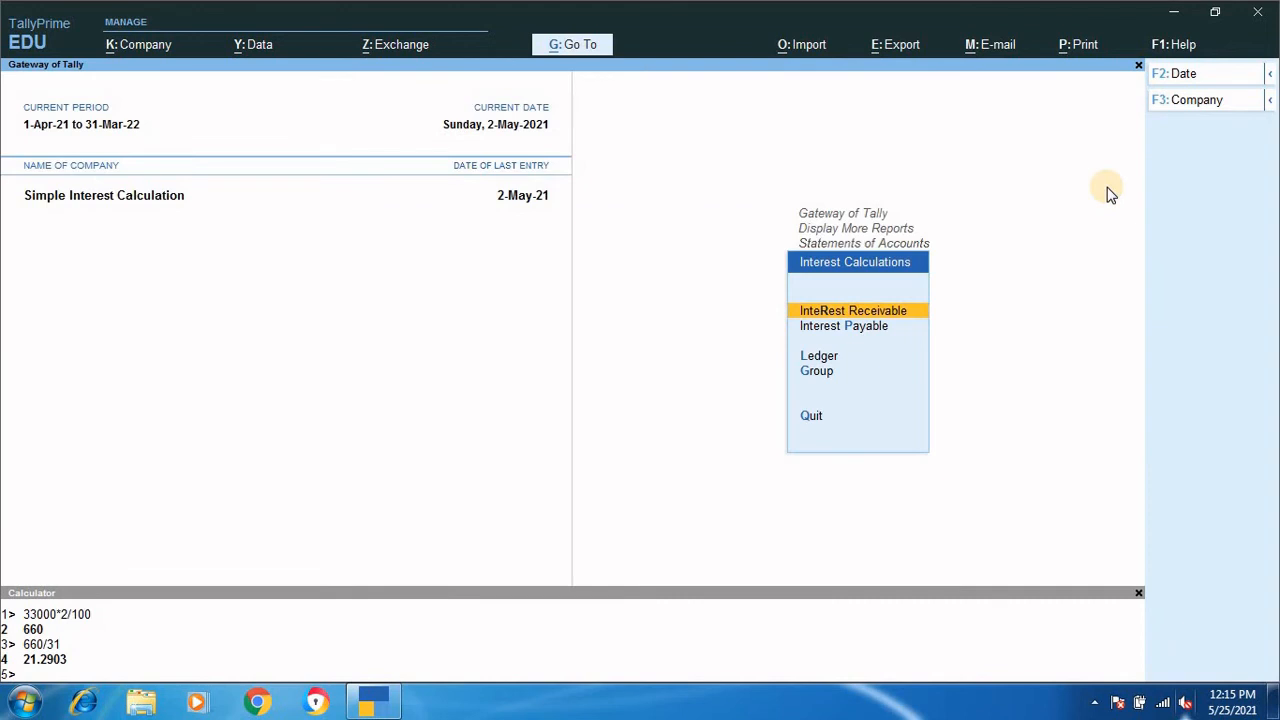
key(Down)
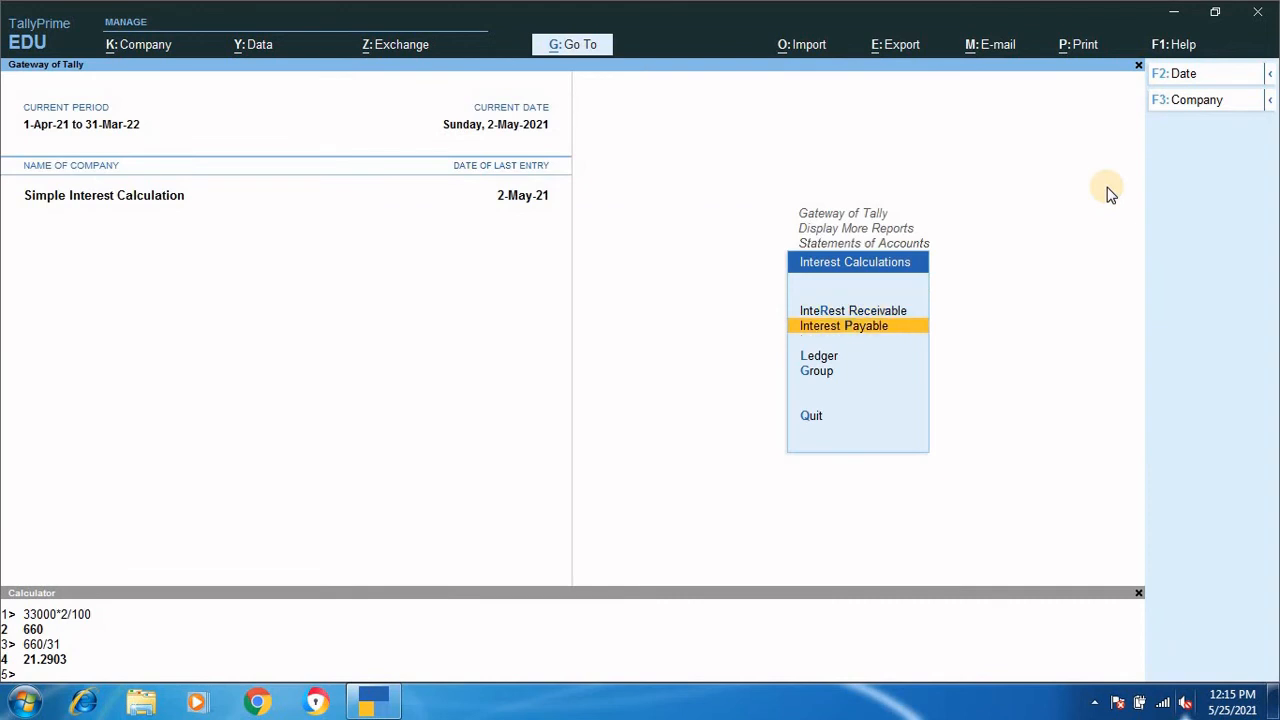
key(Return)
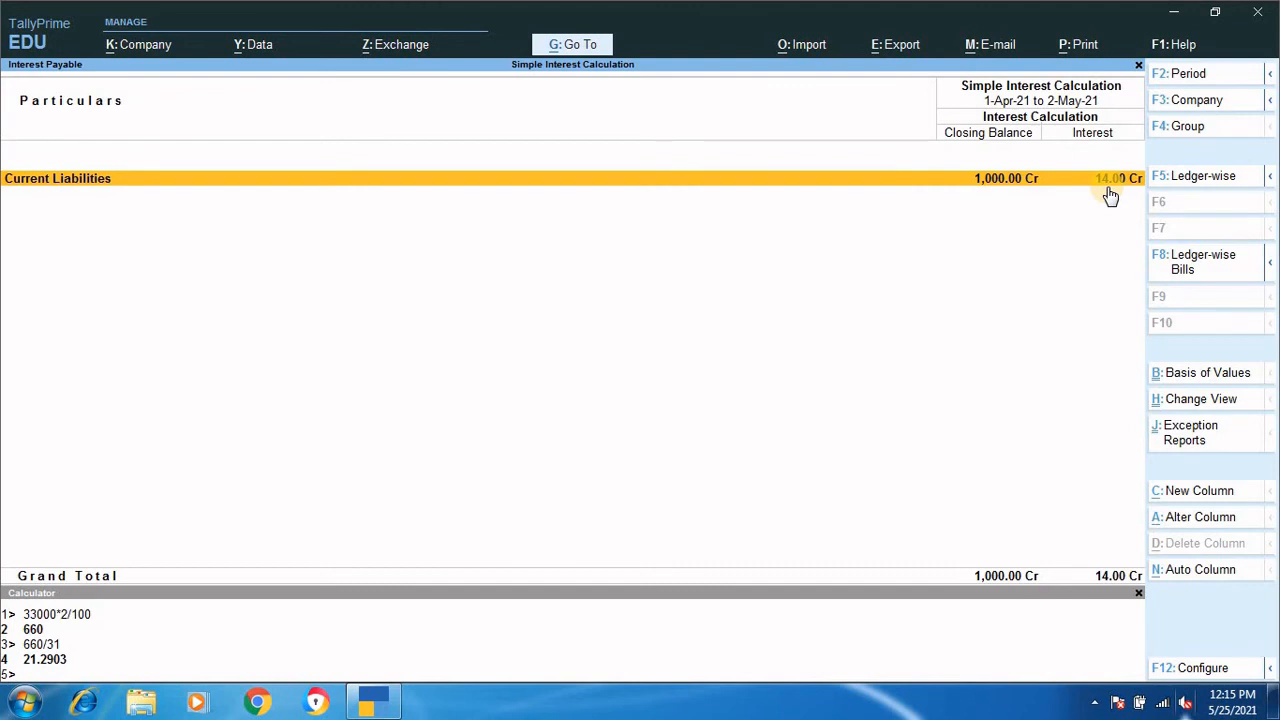
Step: Drill down from Current Liabilities to the ledger interest calculation of MK CORPORATION-SUPPLIER
key(Return)
key(Return)
key(Return)
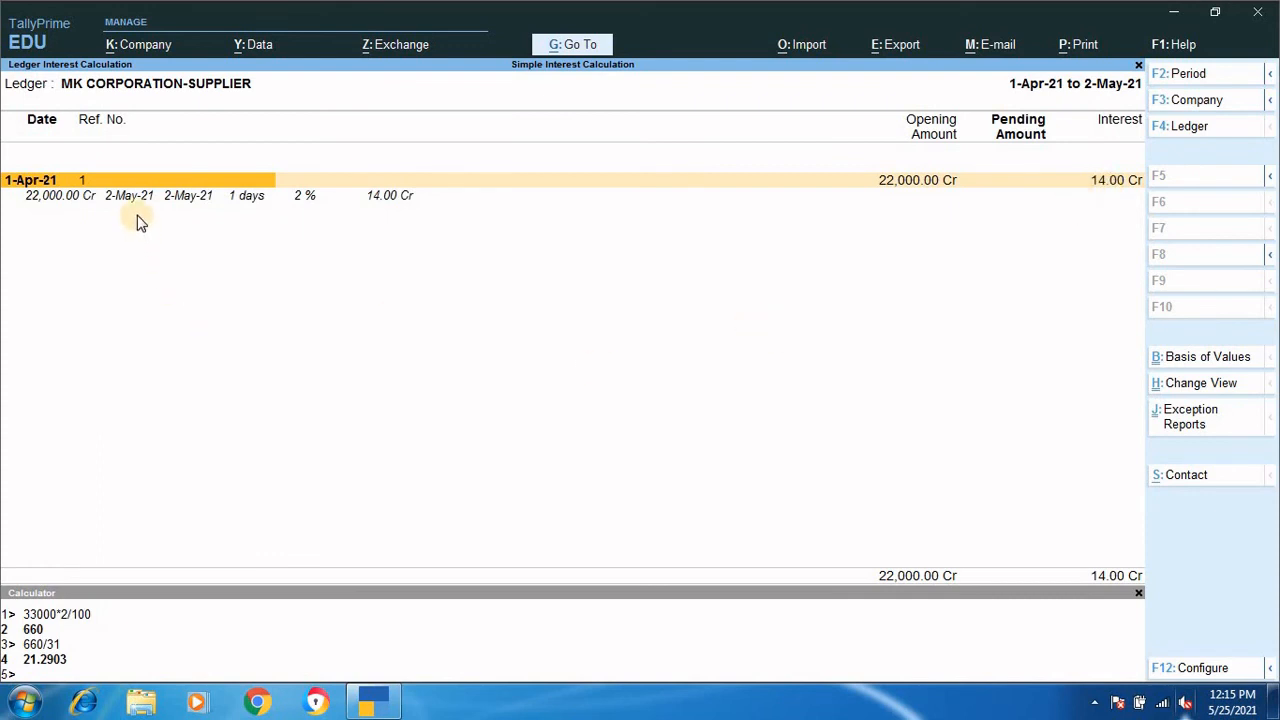
Step: Check the supplier's interest in the built-in calculator by computing 22000*2/100 and 440/31
click(42, 678)
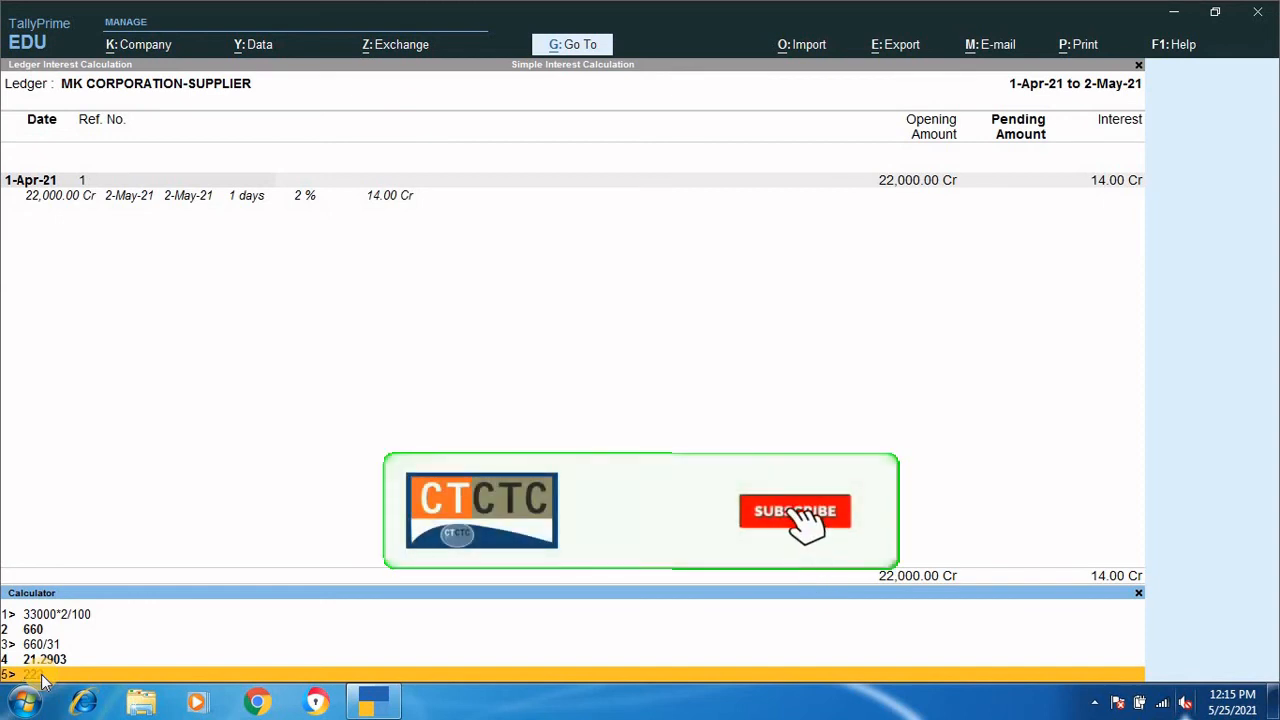
text(22)
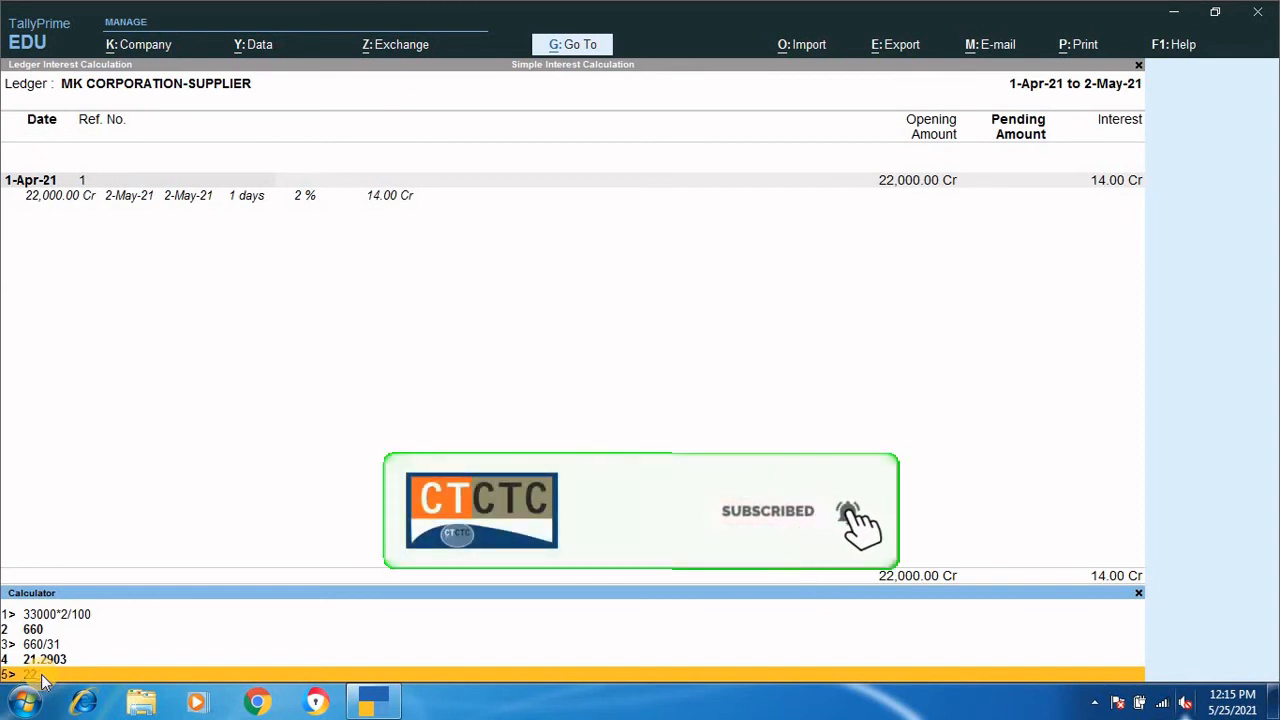
text(000*)
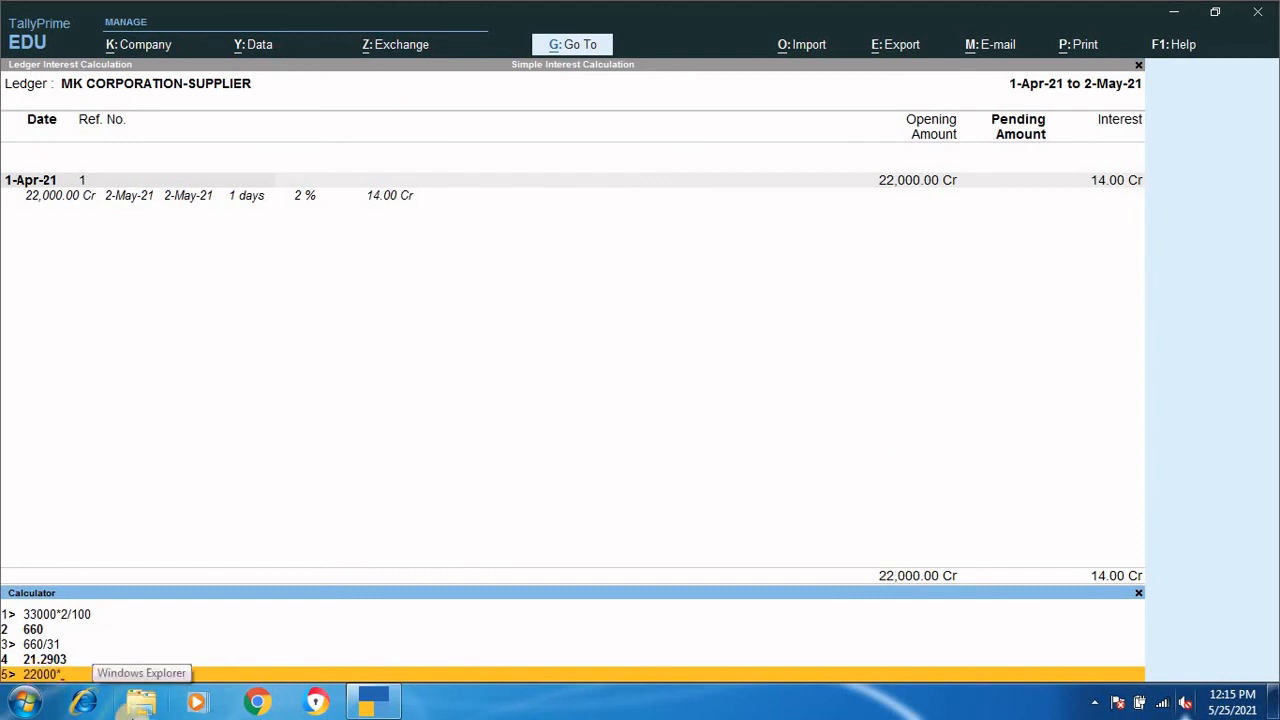
text(2/100)
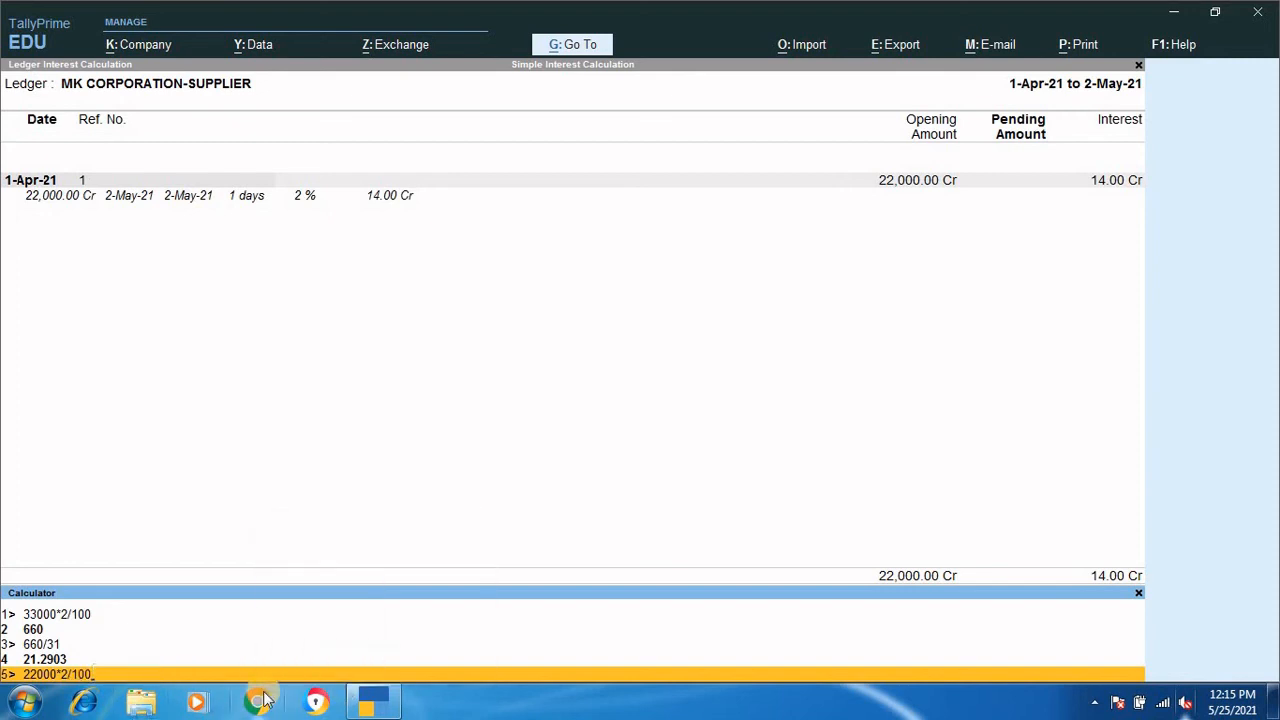
key(Return)
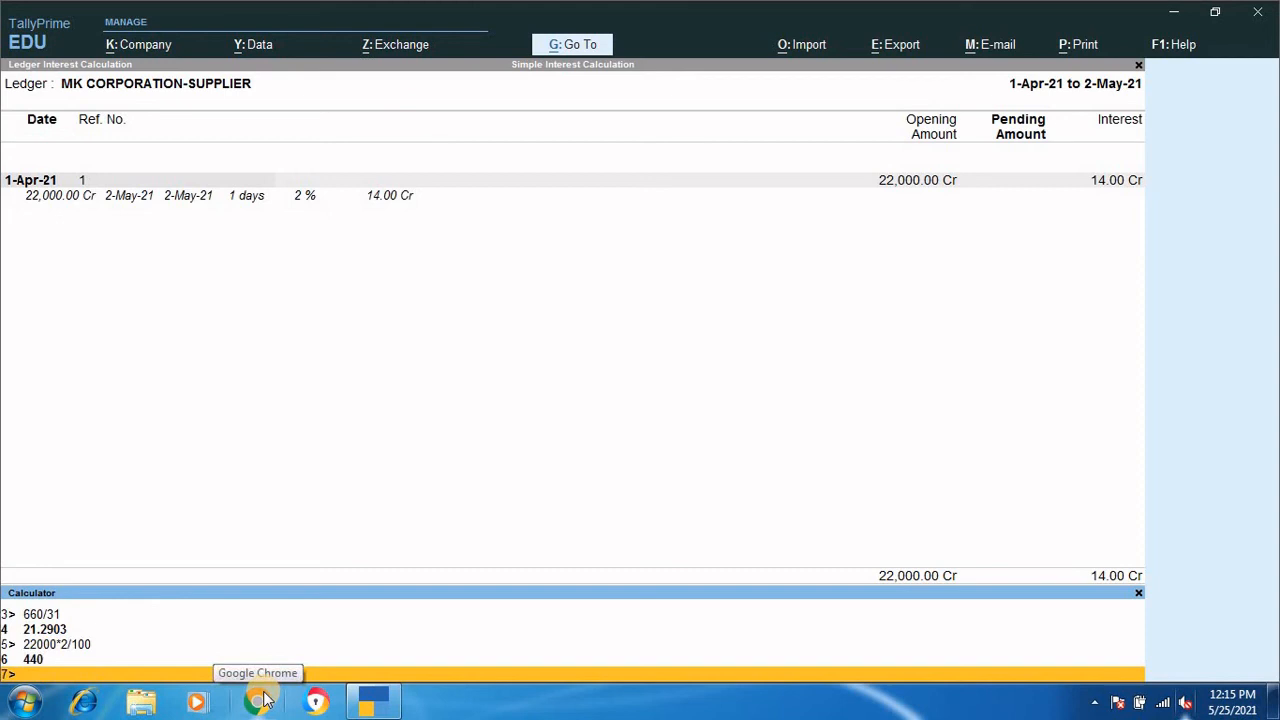
text(440/)
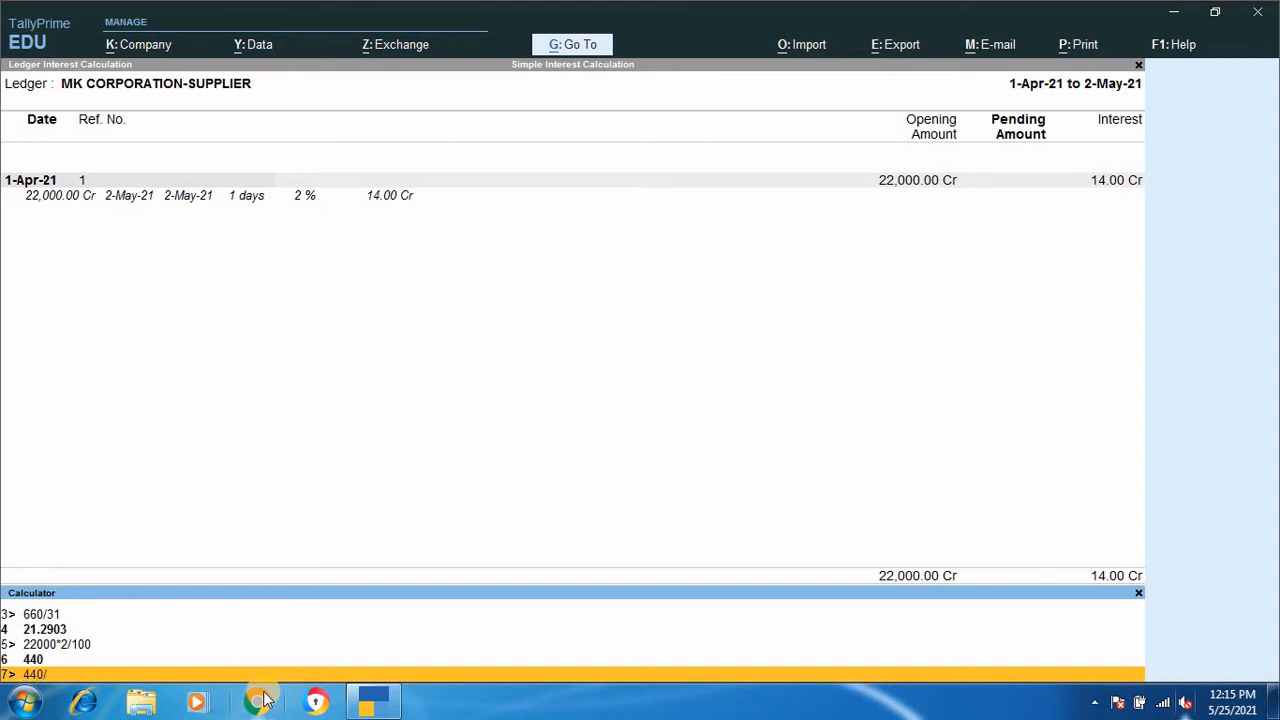
text(31)
key(Return)
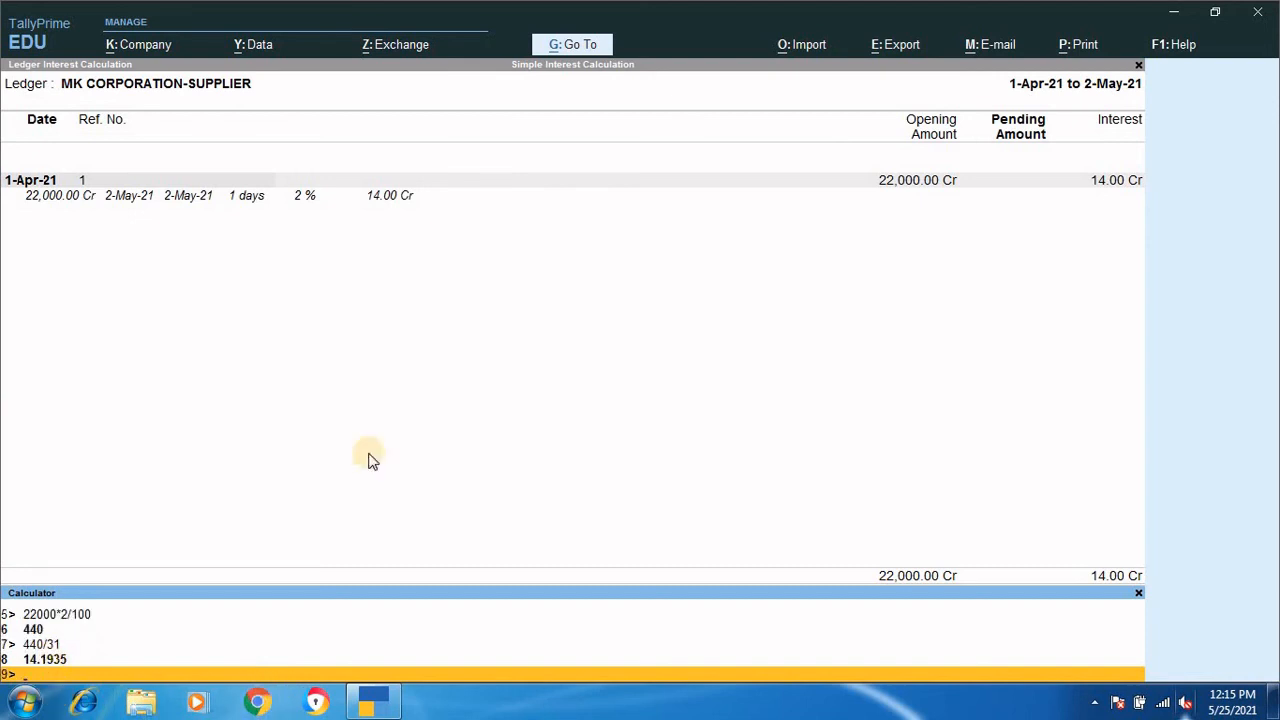
click(1115, 192)
Step: Close the Interest Payable report and return to the Gateway of Tally
key(Escape)
key(Escape)
key(Escape)
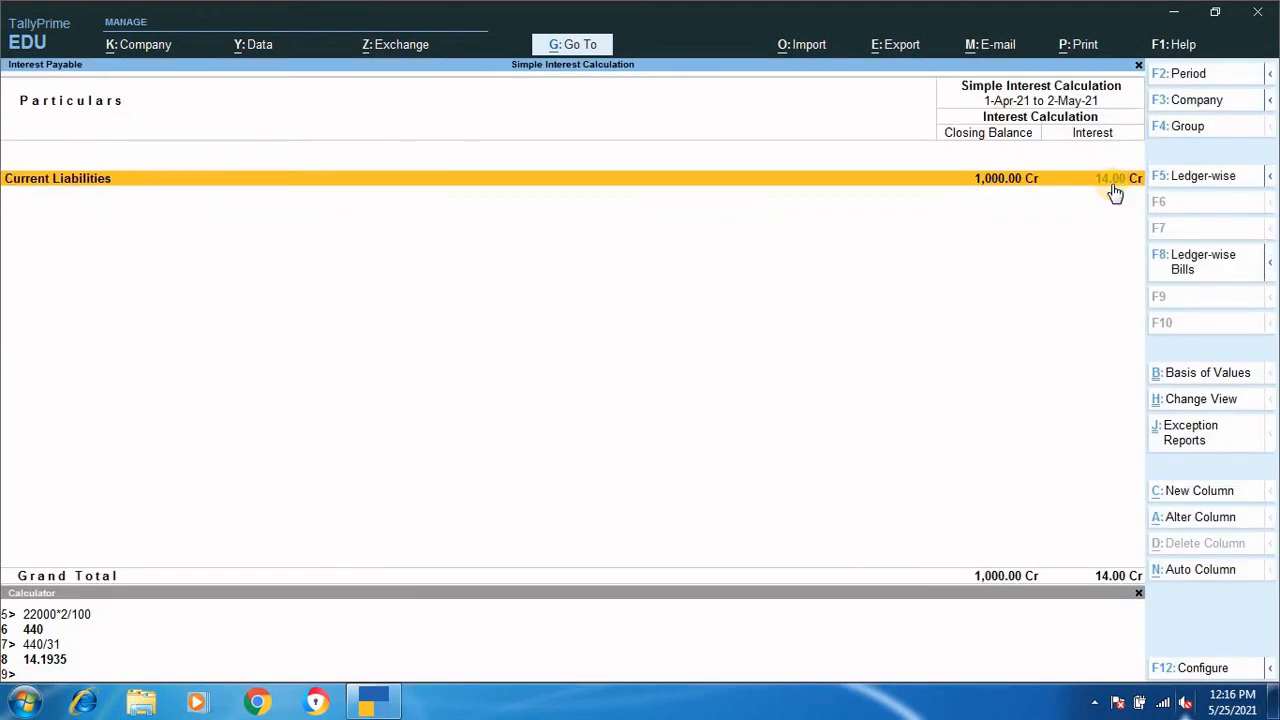
key(Escape)
key(Escape)
key(Escape)
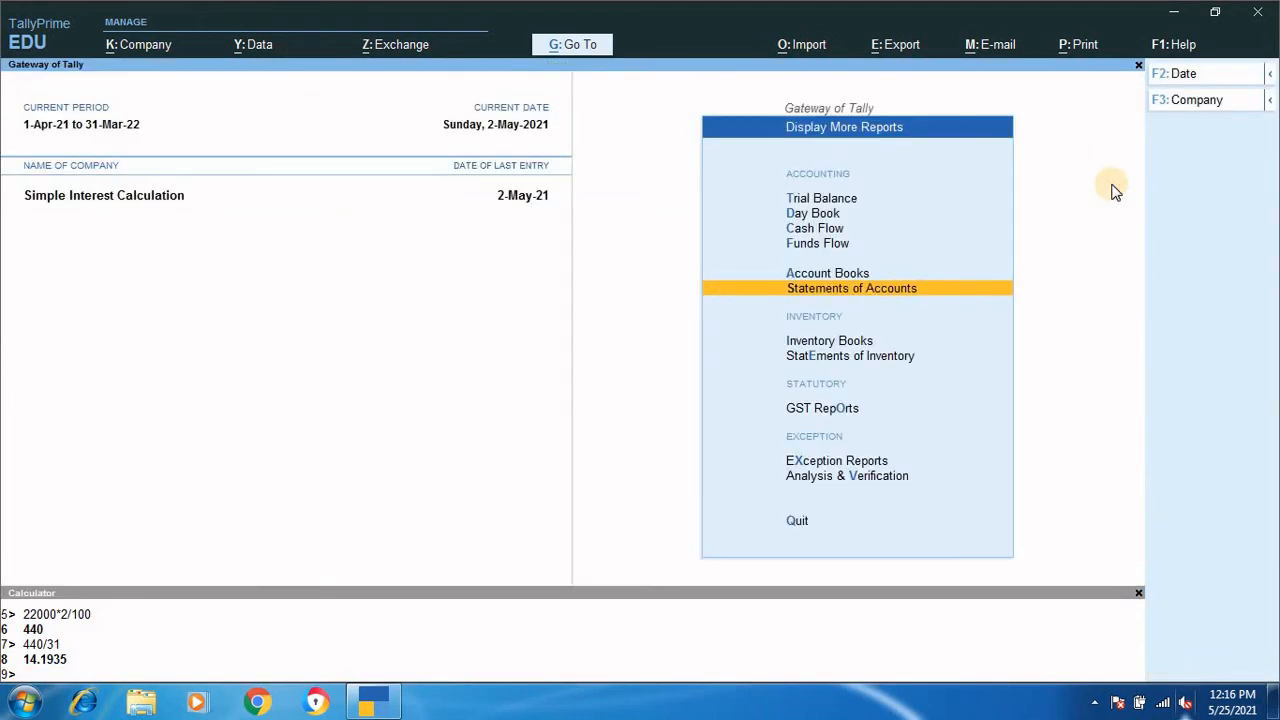
key(Escape)
Step: Open the MK CORPORATION-SUPPLIER ledger for alteration from the accounting masters
key(Up)
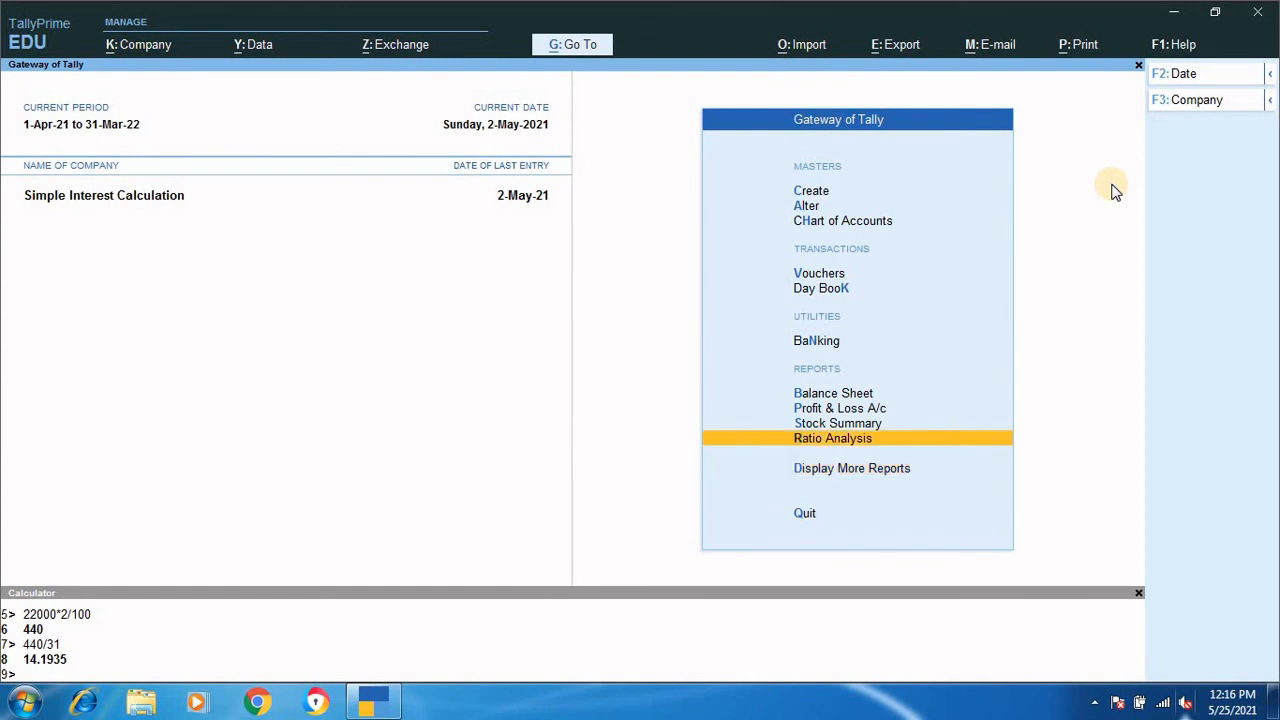
key(Up)
key(Up)
key(Up)
key(Up)
key(Up)
key(Up)
key(Up)
key(Up)
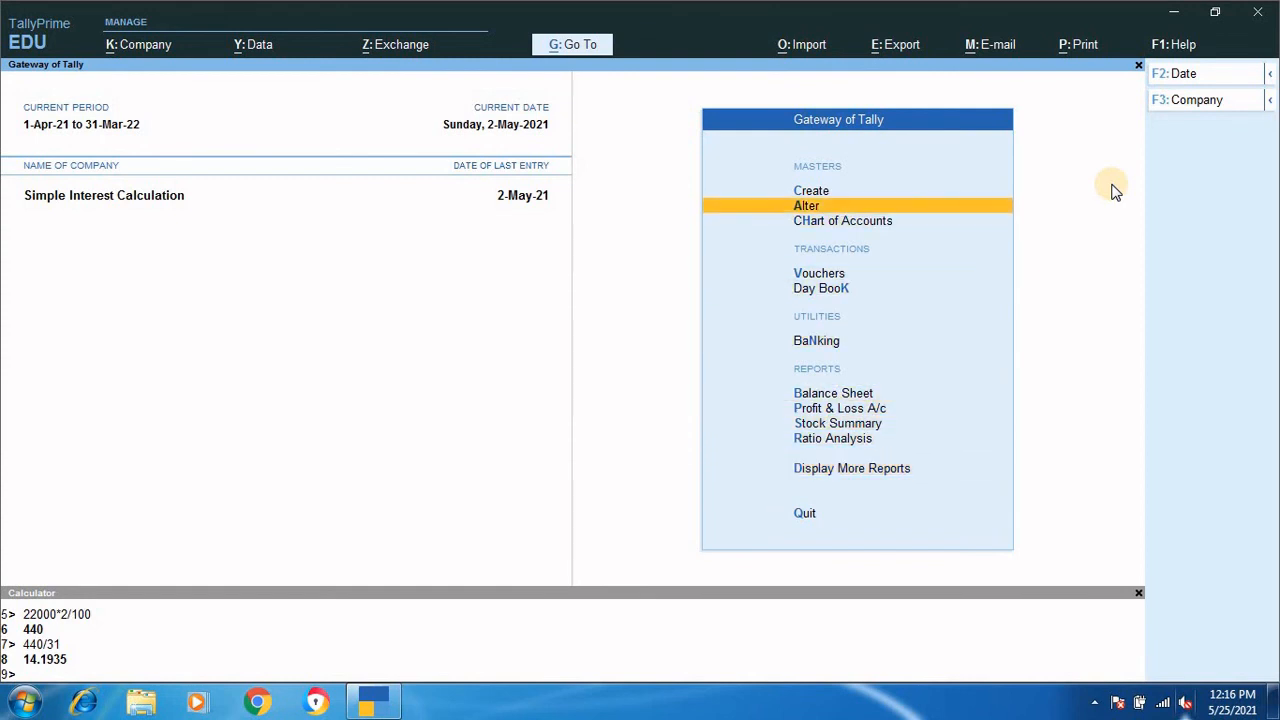
key(Return)
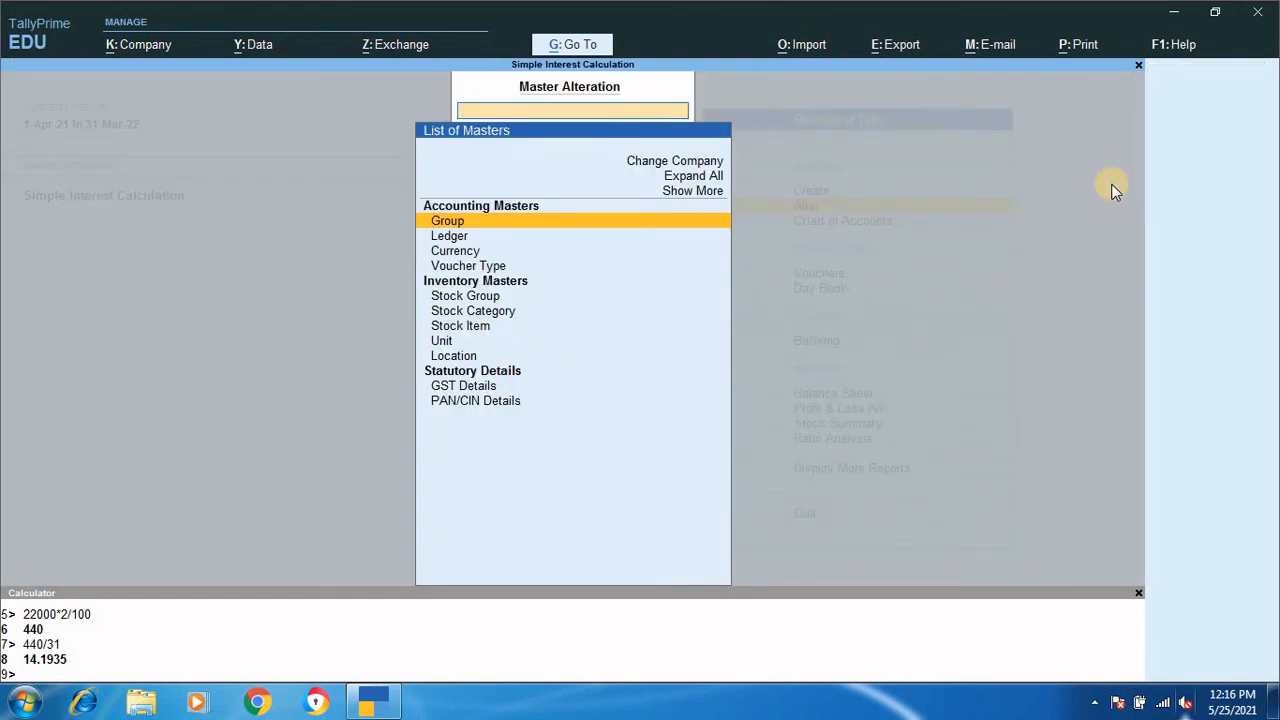
key(Down)
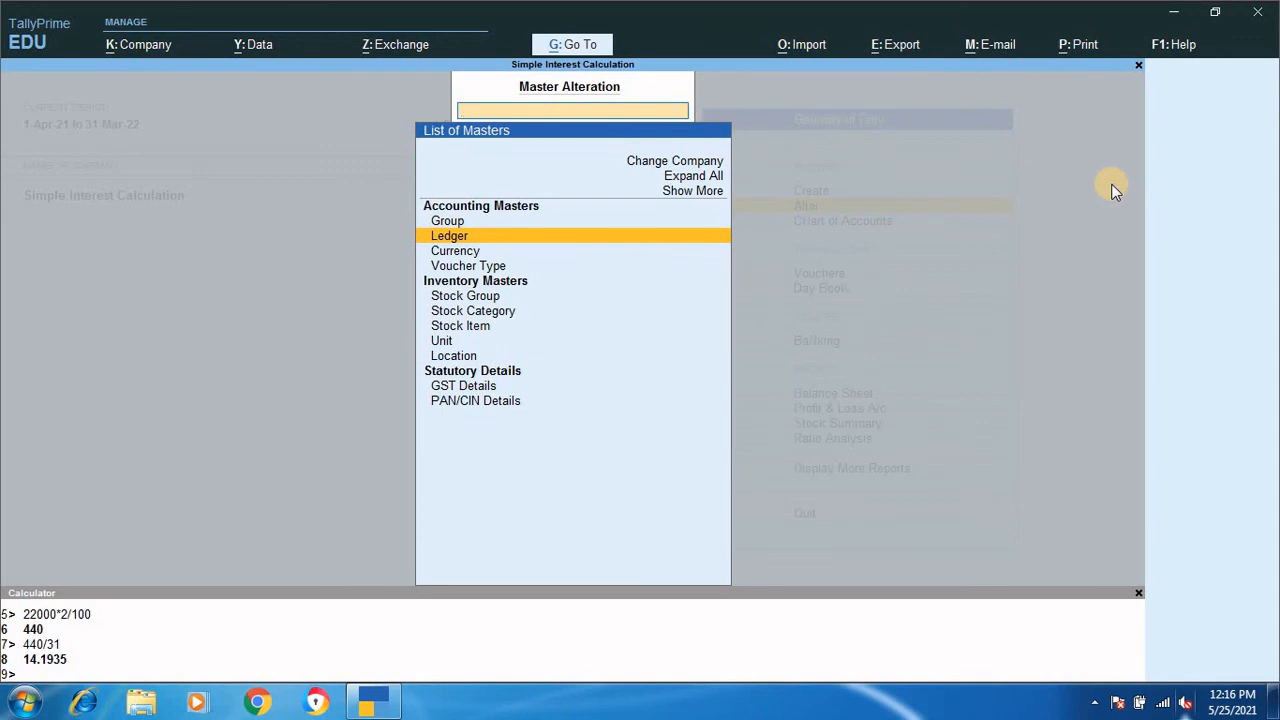
key(Return)
key(Down)
key(Down)
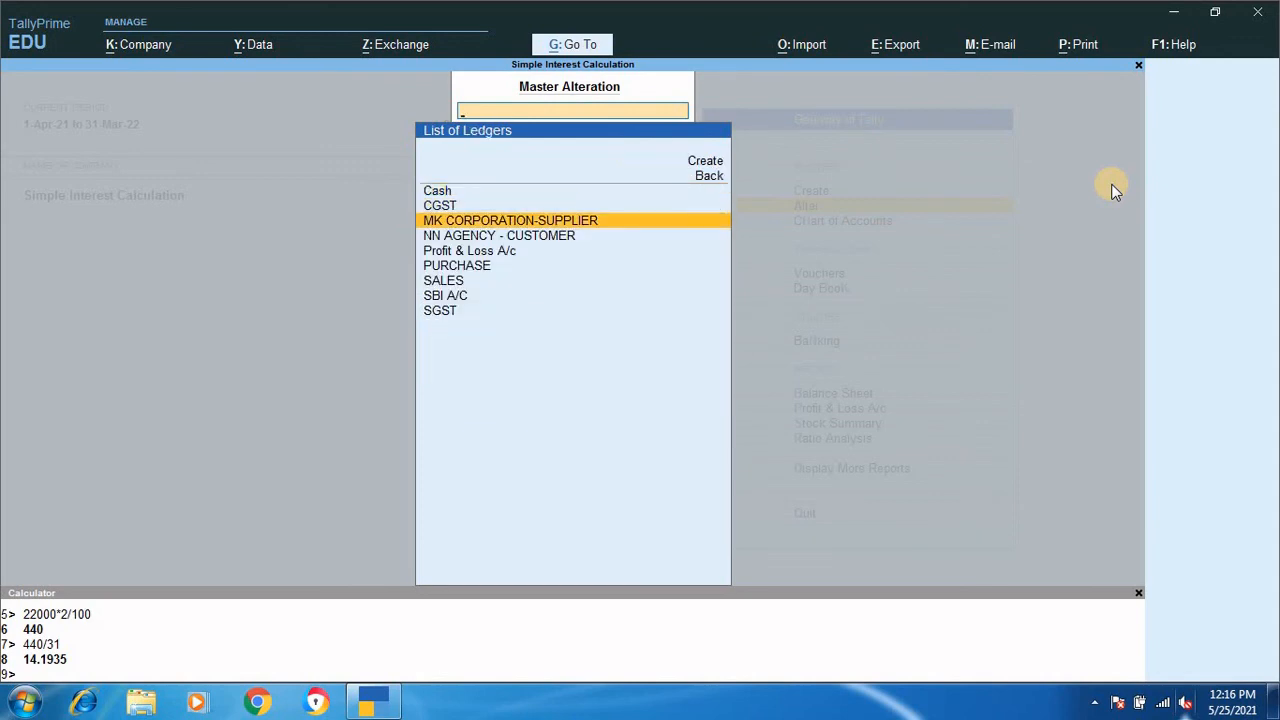
key(Return)
Step: In the supplier ledger's interest parameters, set including the transaction date for amounts added to Yes
key(Return)
key(Return)
key(Return)
key(Return)
key(Return)
key(Return)
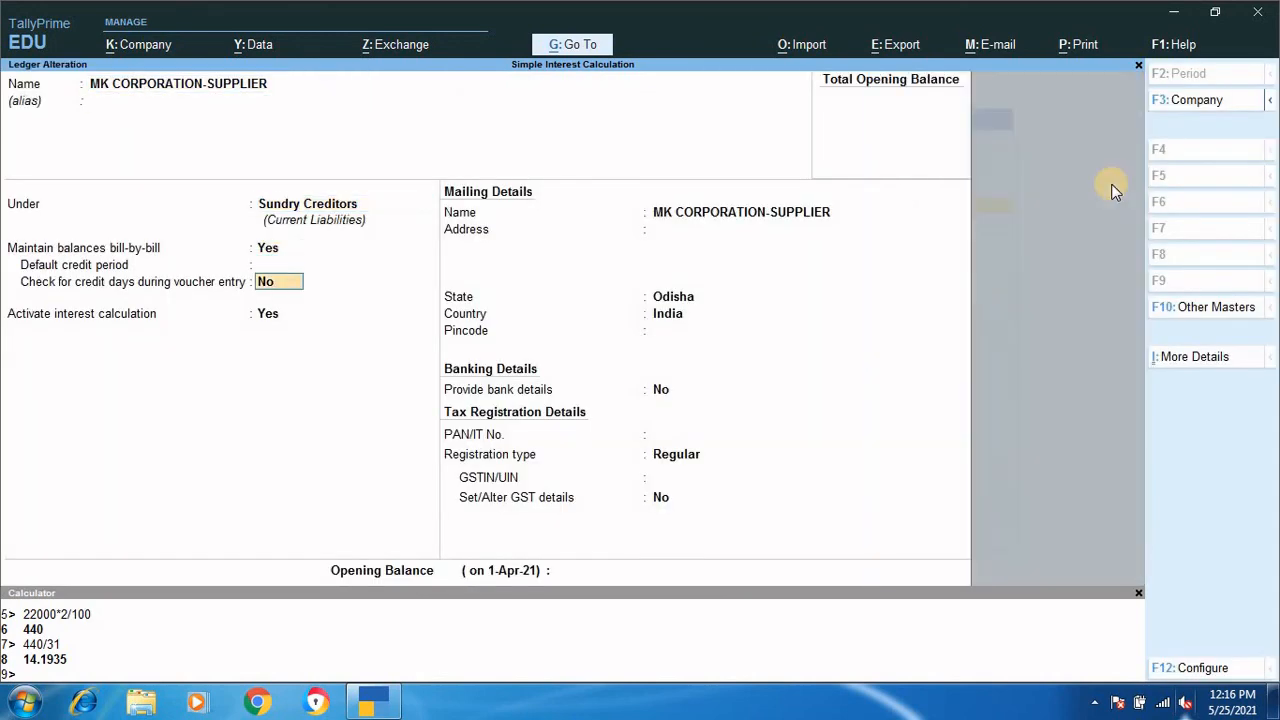
key(Return)
key(Return)
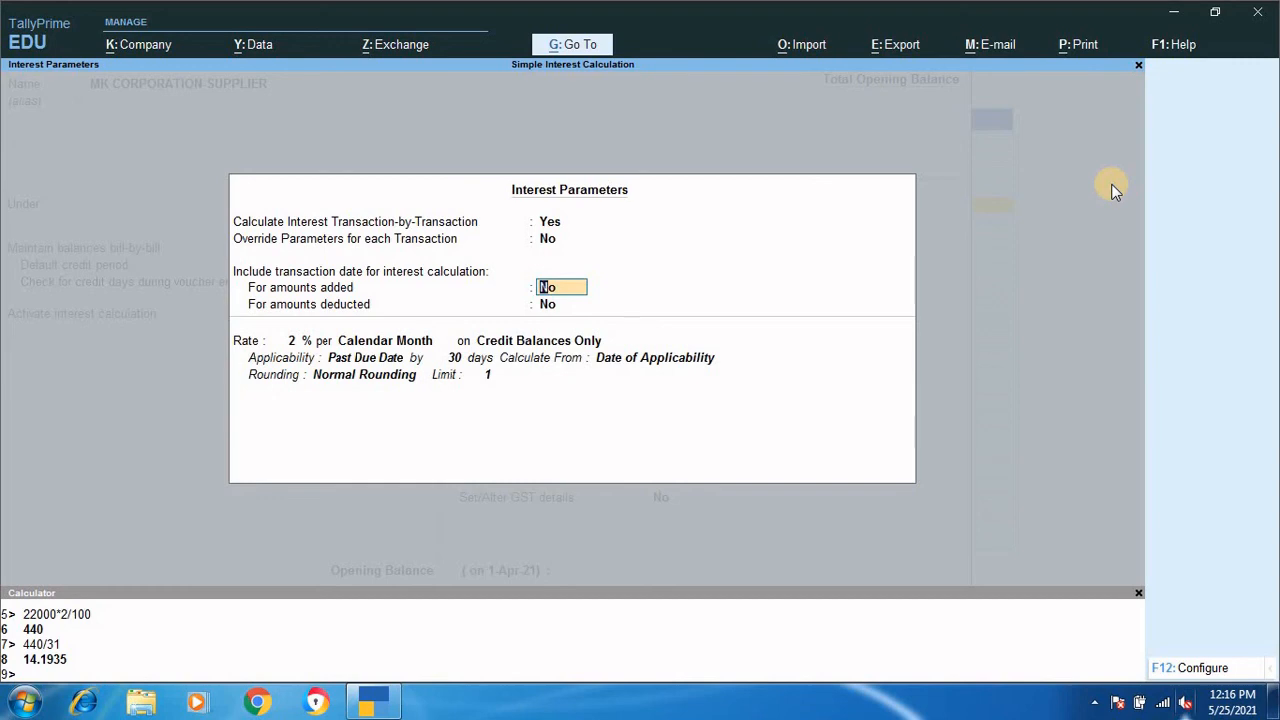
text(Y)
key(Return)
key(Return)
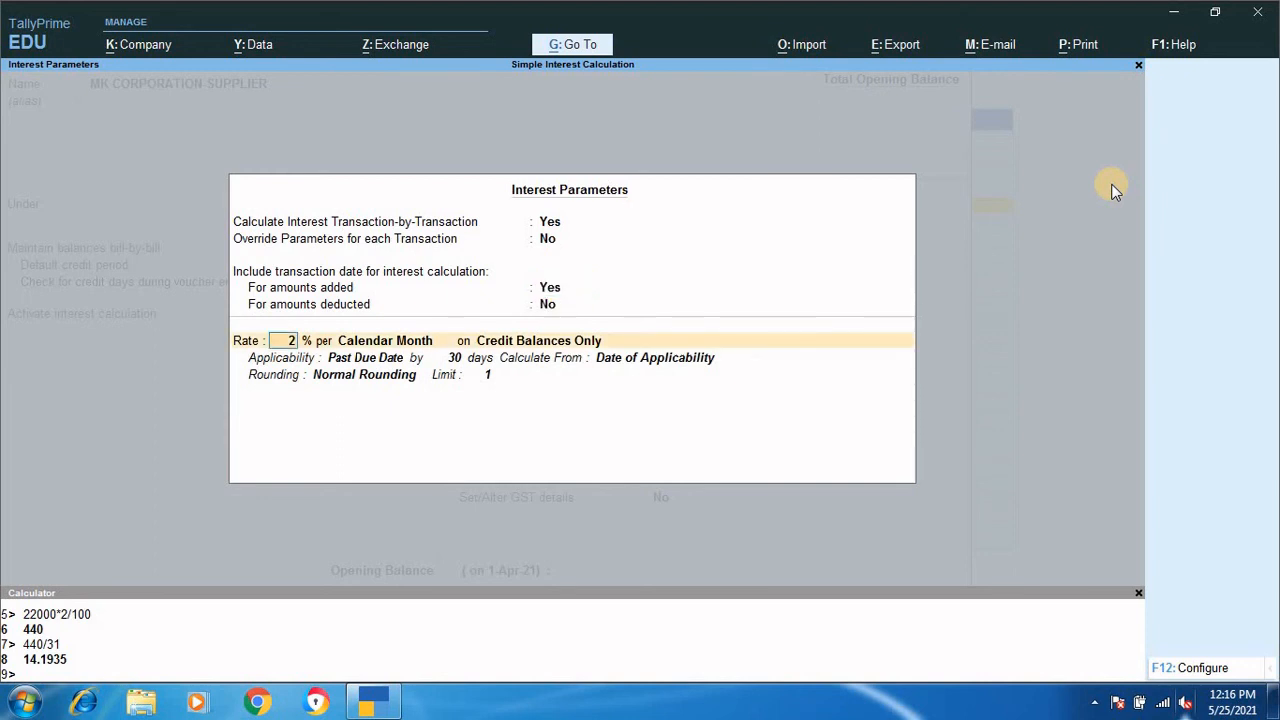
Step: Keep the supplier's remaining interest parameters and ledger details, and save the altered ledger
key(Return)
key(Return)
key(Return)
key(Return)
key(Return)
key(Return)
key(Return)
key(Return)
key(Return)
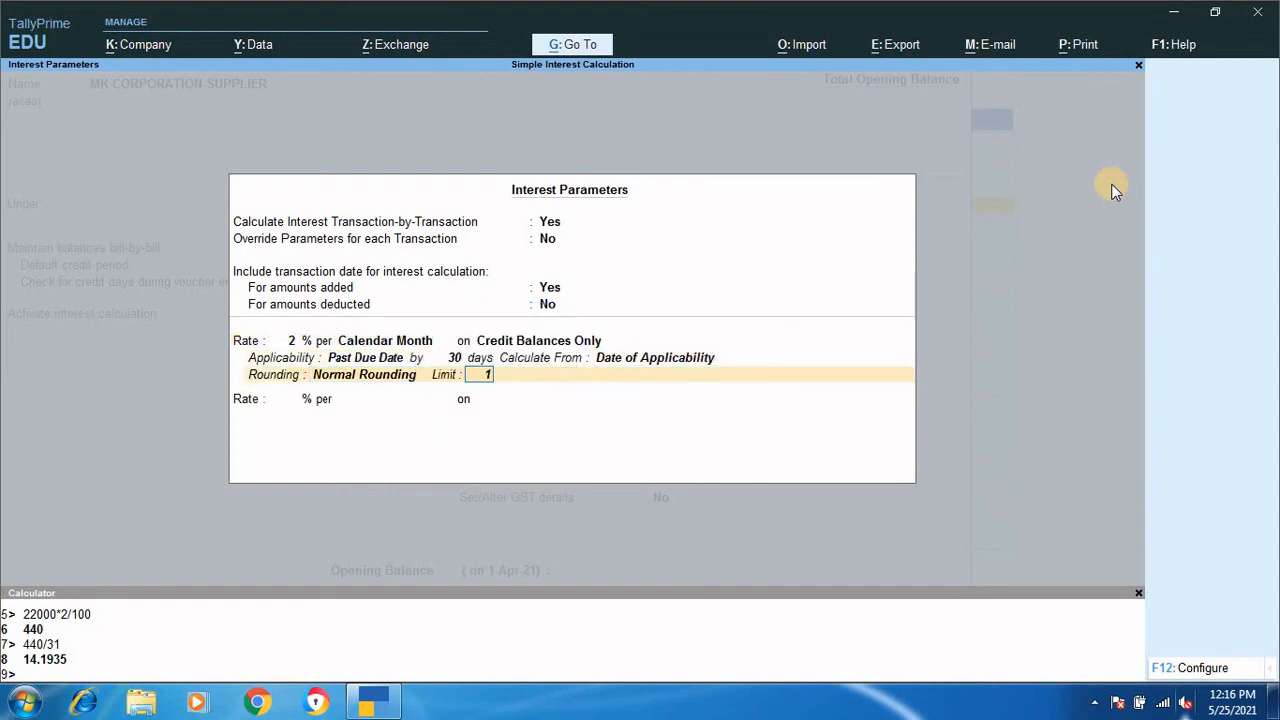
key(Return)
key(Return)
key(Return)
key(Return)
key(Return)
key(Return)
key(Return)
key(Return)
key(Return)
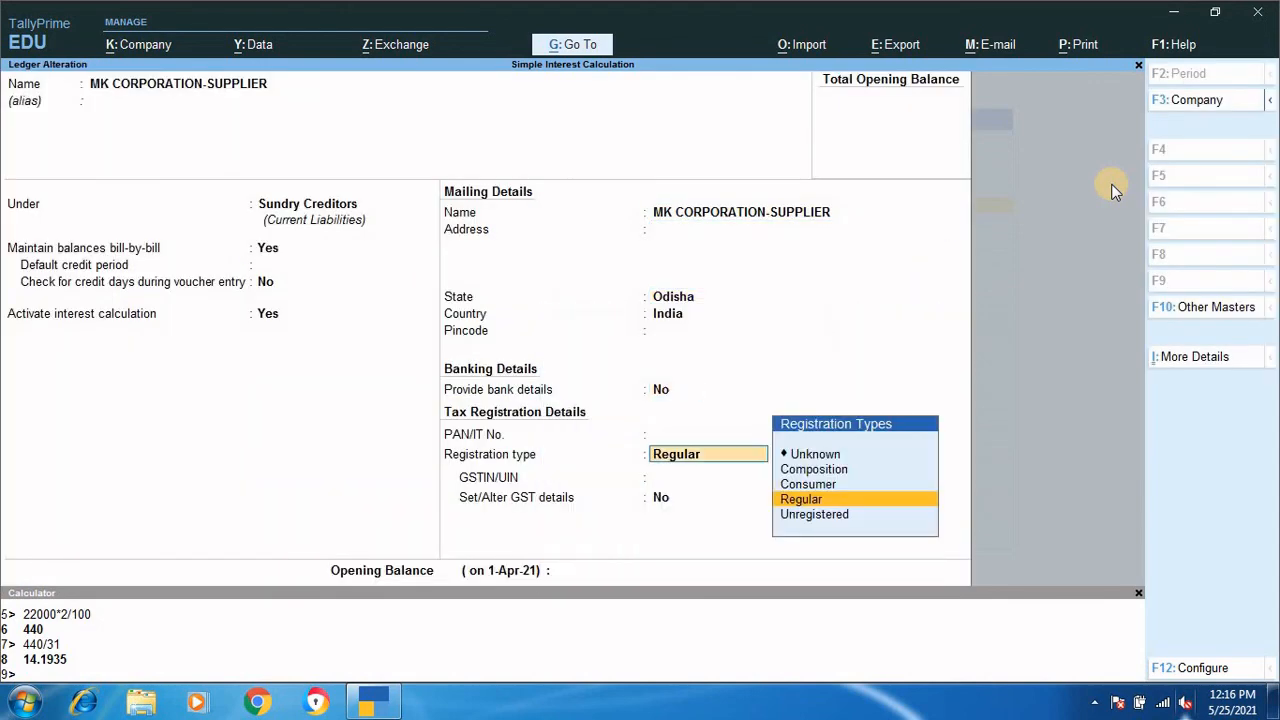
key(Return)
key(Return)
key(Return)
key(Return)
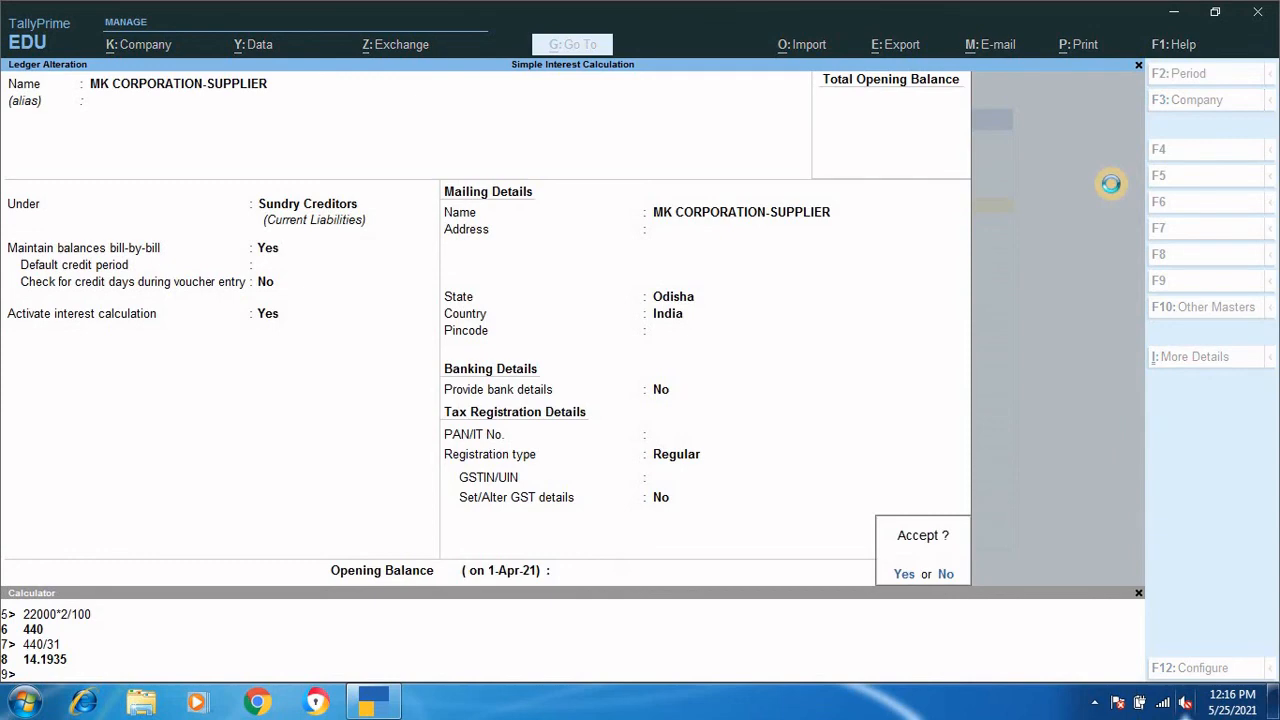
key(Return)
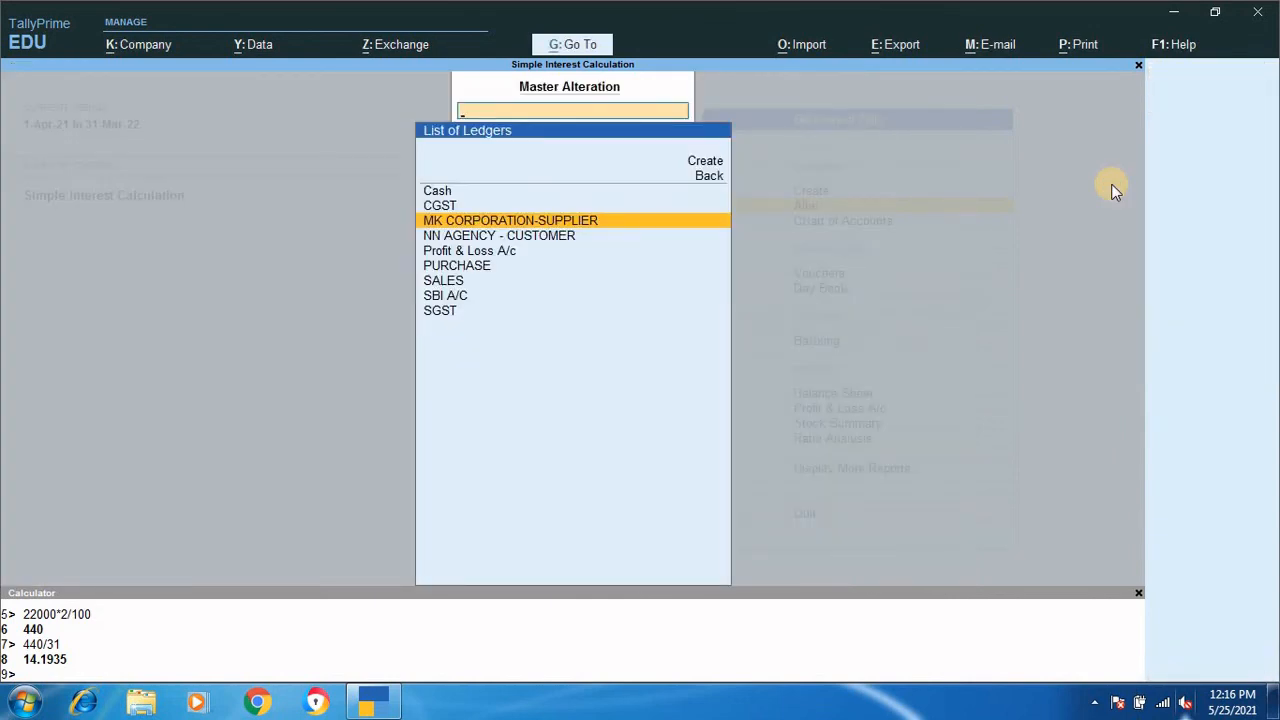
Step: Open the NN AGENCY - CUSTOMER ledger for alteration and bring up its interest parameters
key(Down)
key(Return)
key(Return)
key(Return)
key(Return)
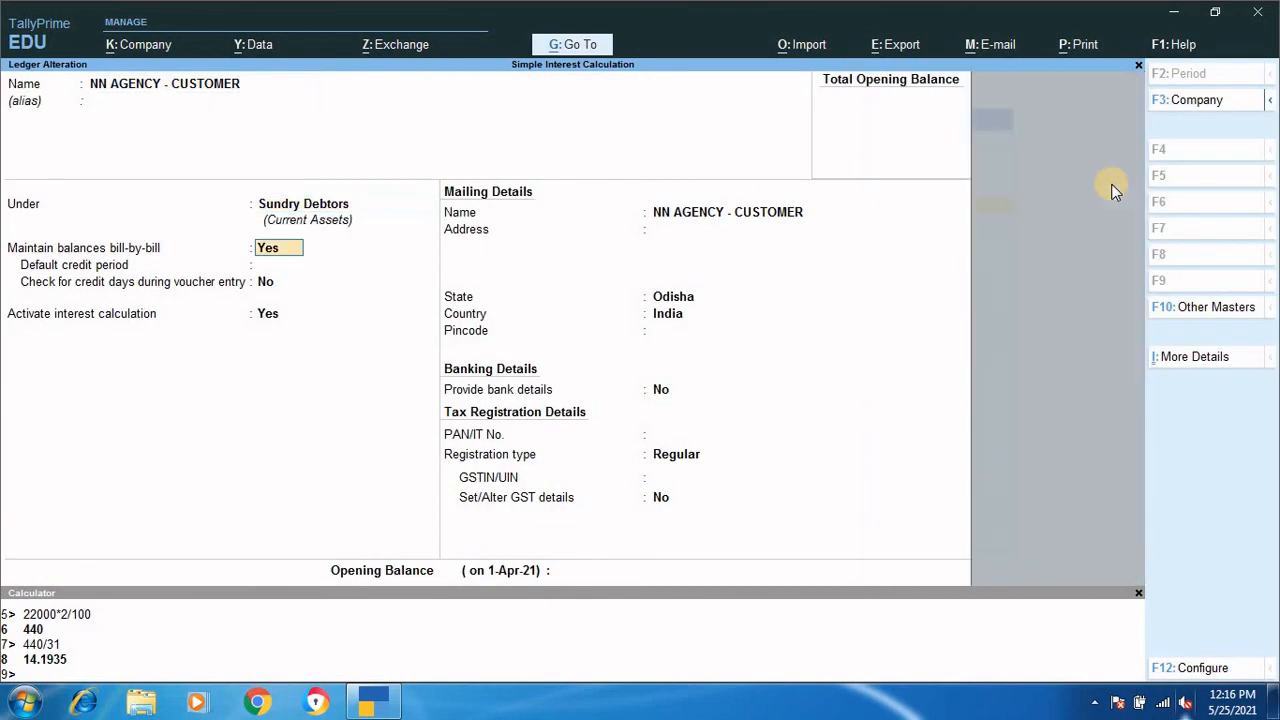
key(Return)
key(Return)
key(Return)
key(Return)
key(Return)
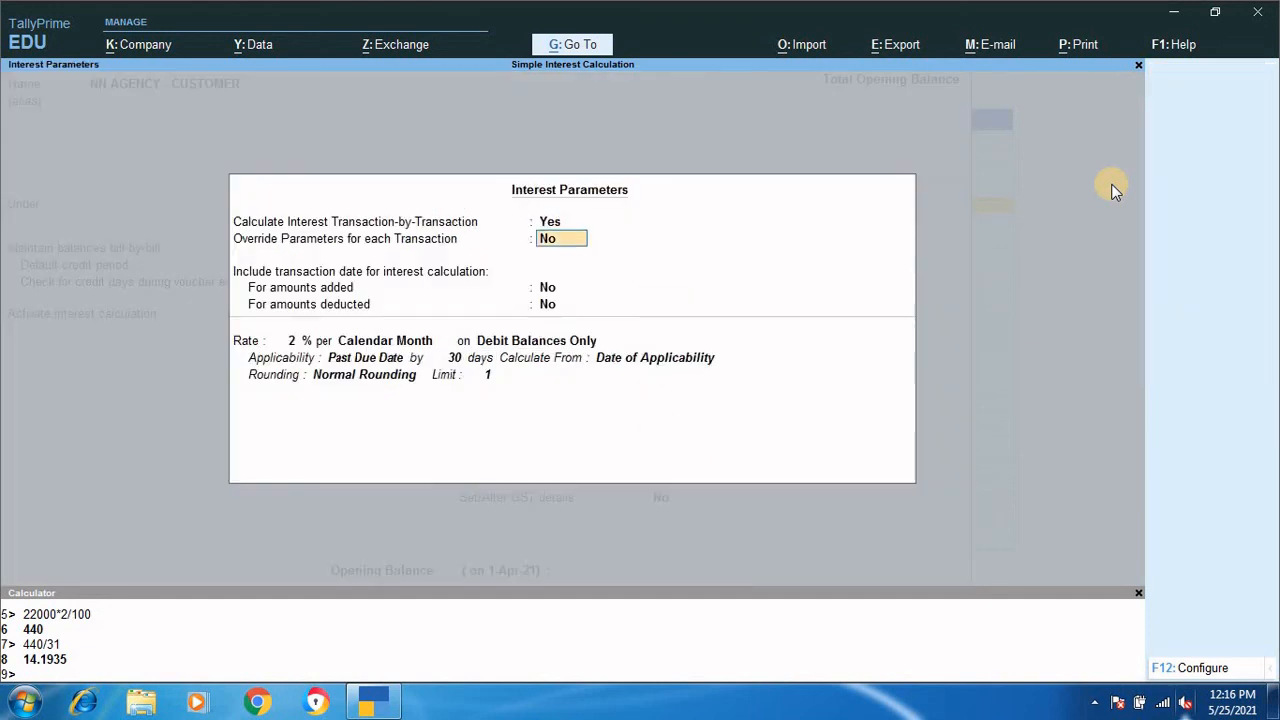
Step: Set including the transaction date for amounts added to Yes in the customer's interest parameters
key(Return)
text(Y)
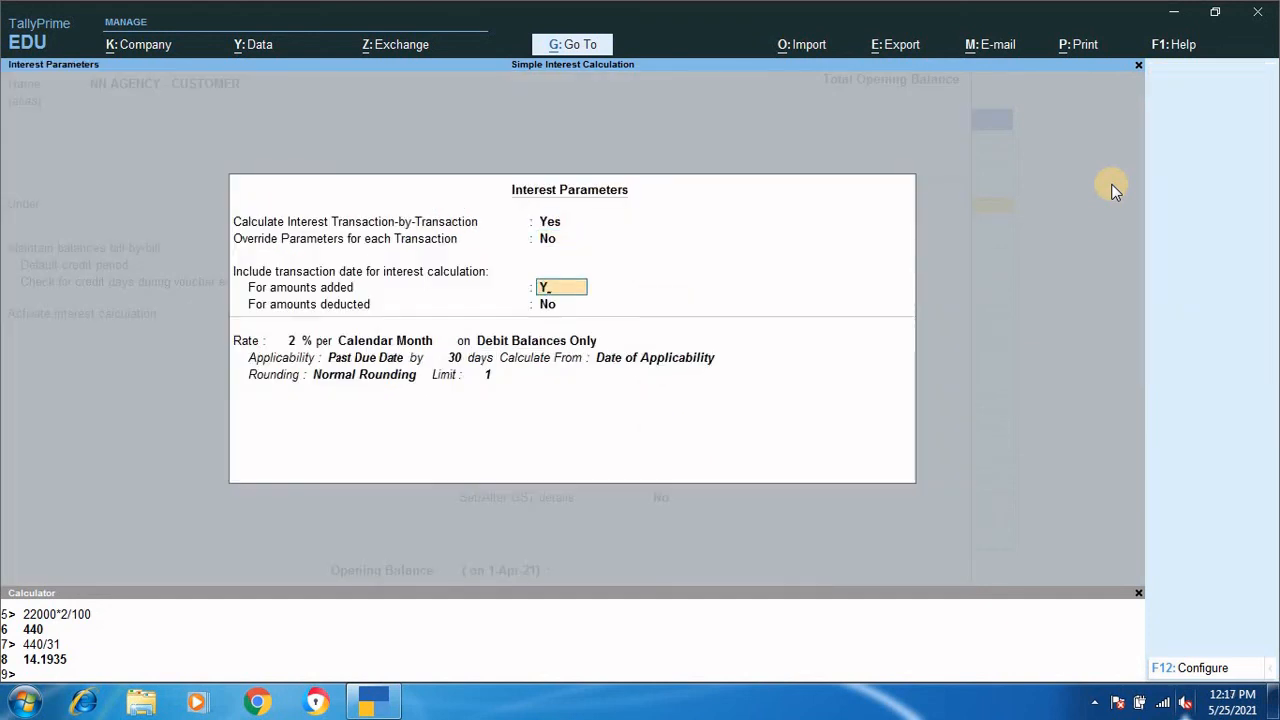
key(Return)
key(Return)
key(Return)
key(Return)
key(Return)
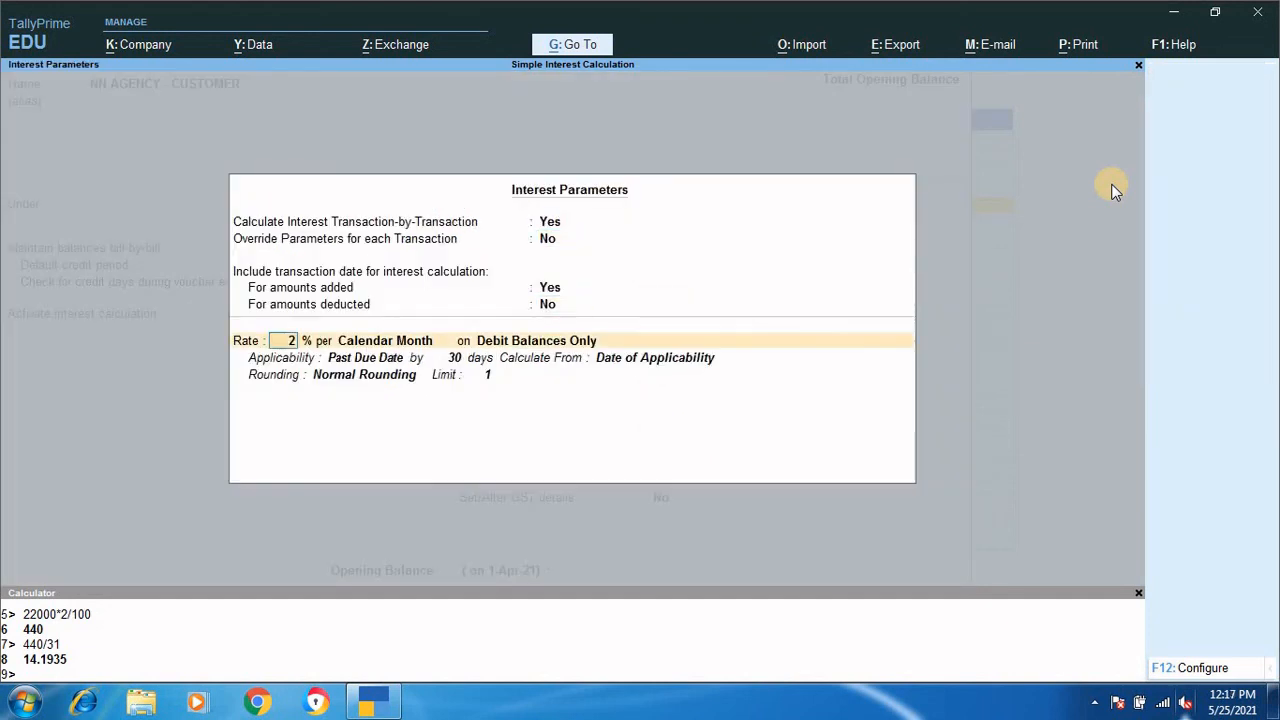
Step: Keep the customer's interest at 2% per calendar month on debit balances, applicable 30 days past due date, with normal rounding to 1
key(Return)
text(30)
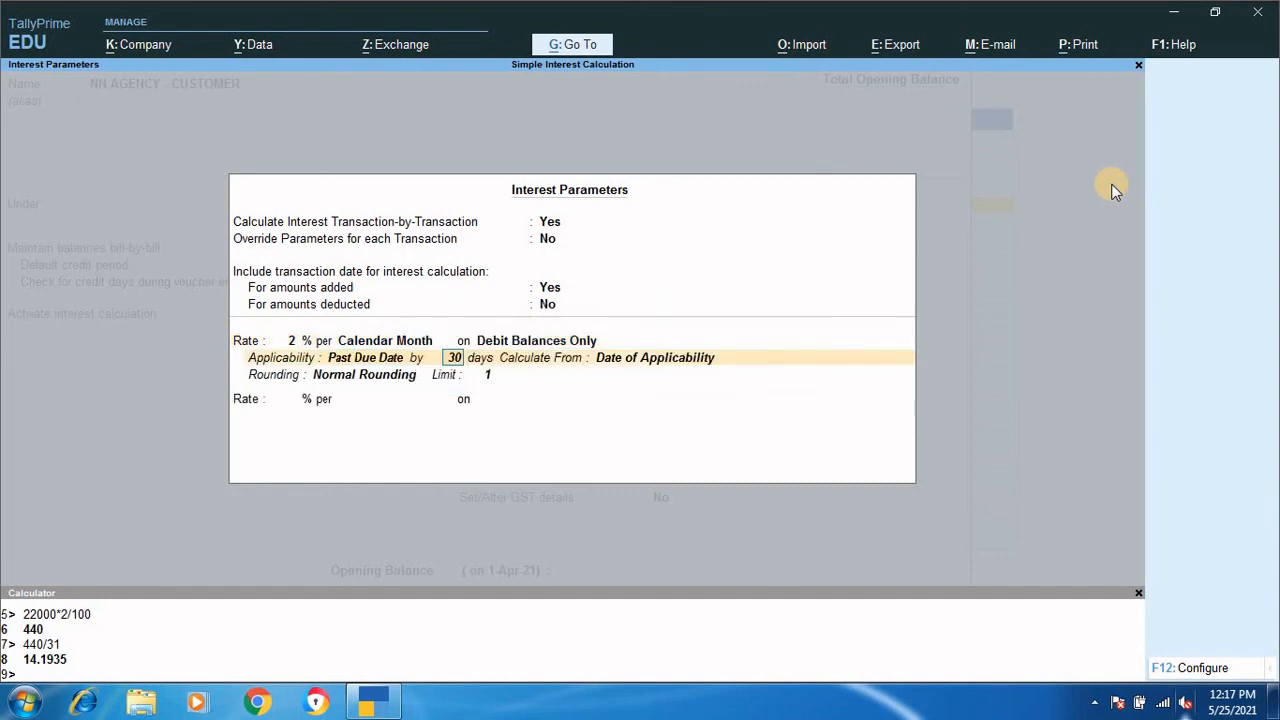
key(Return)
key(Return)
text(1)
key(Return)
key(Return)
key(Return)
key(Return)
key(Return)
key(Return)
key(Return)
key(Return)
key(Return)
key(Return)
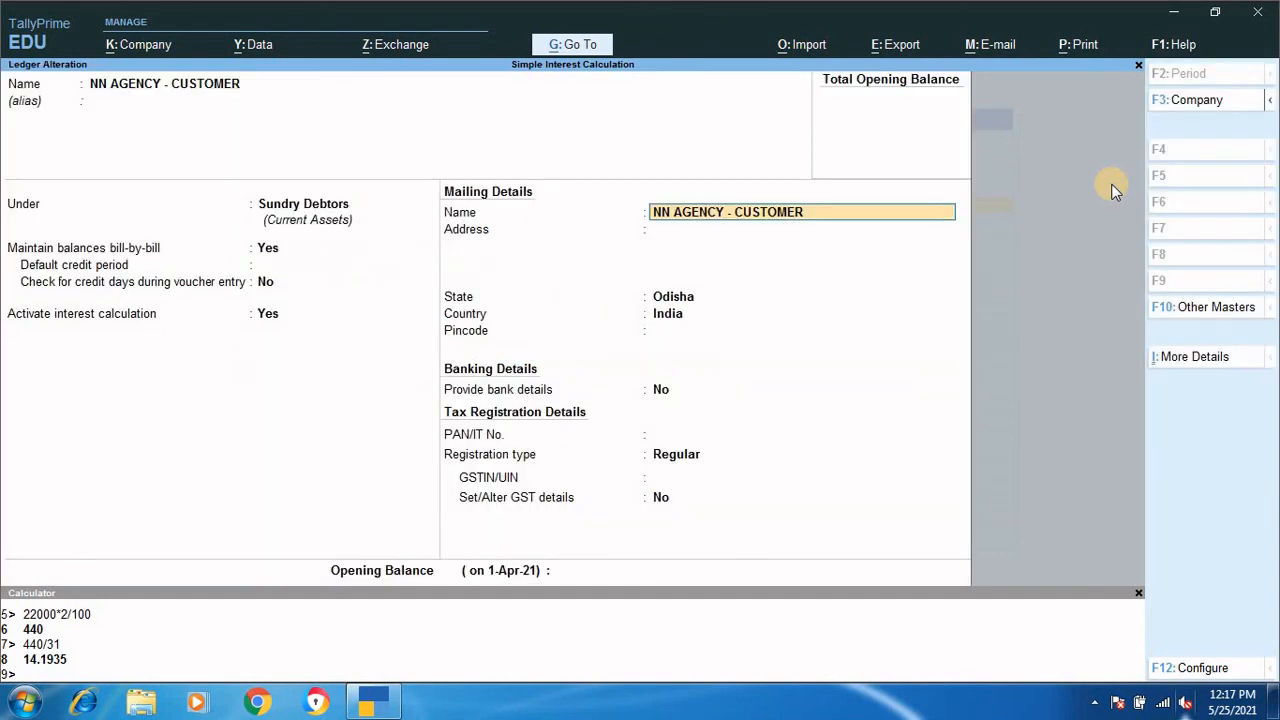
Step: Keep the customer's mailing and tax registration details, save the altered ledger, and leave master alteration
key(Return)
key(Return)
key(Return)
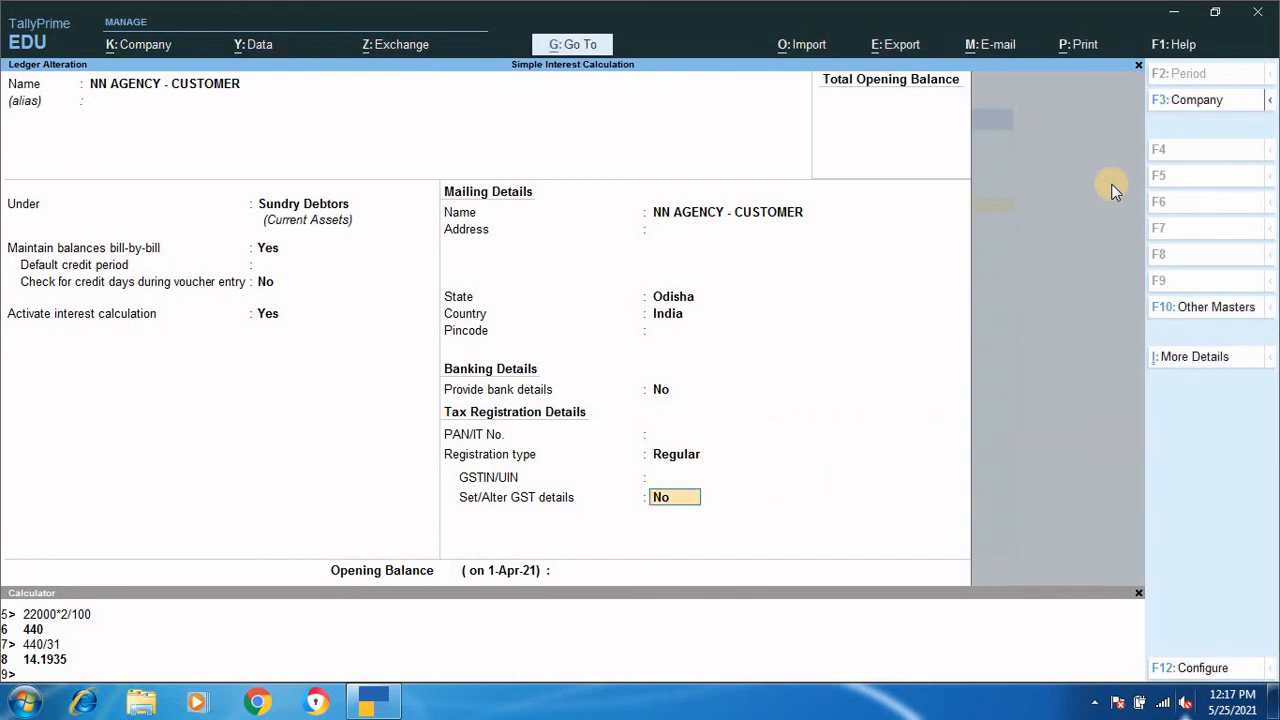
key(Return)
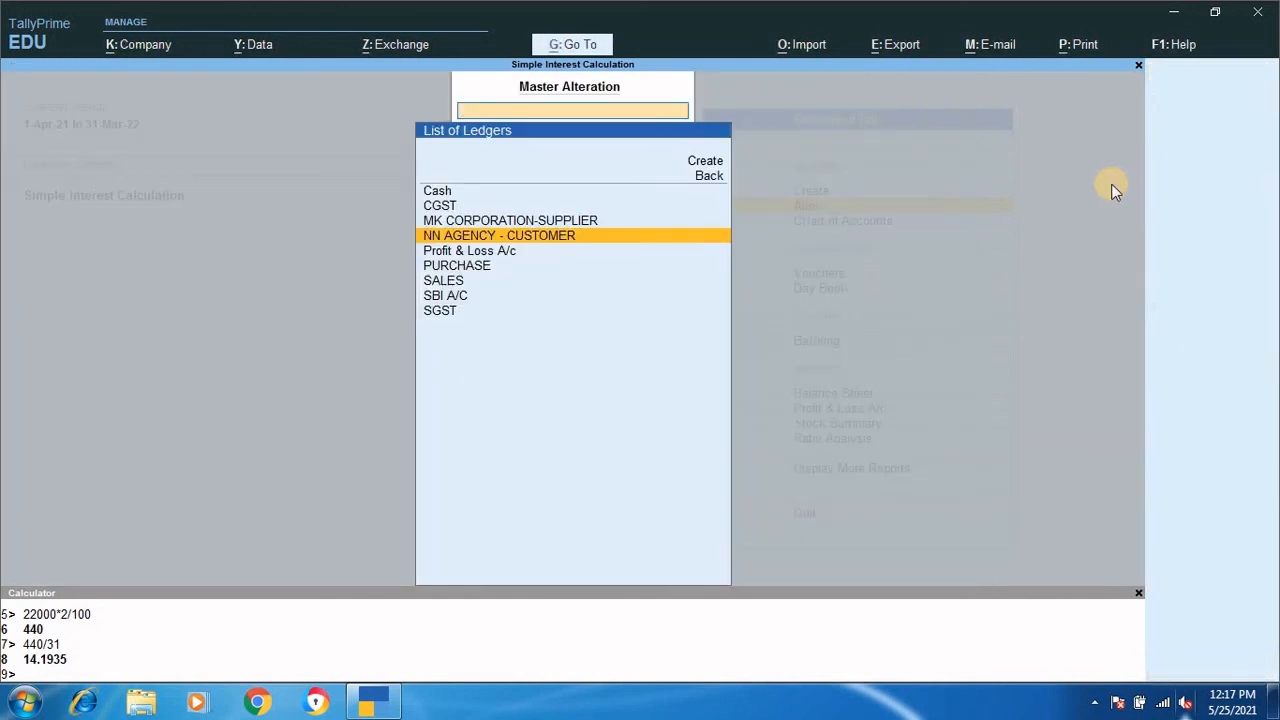
key(Escape)
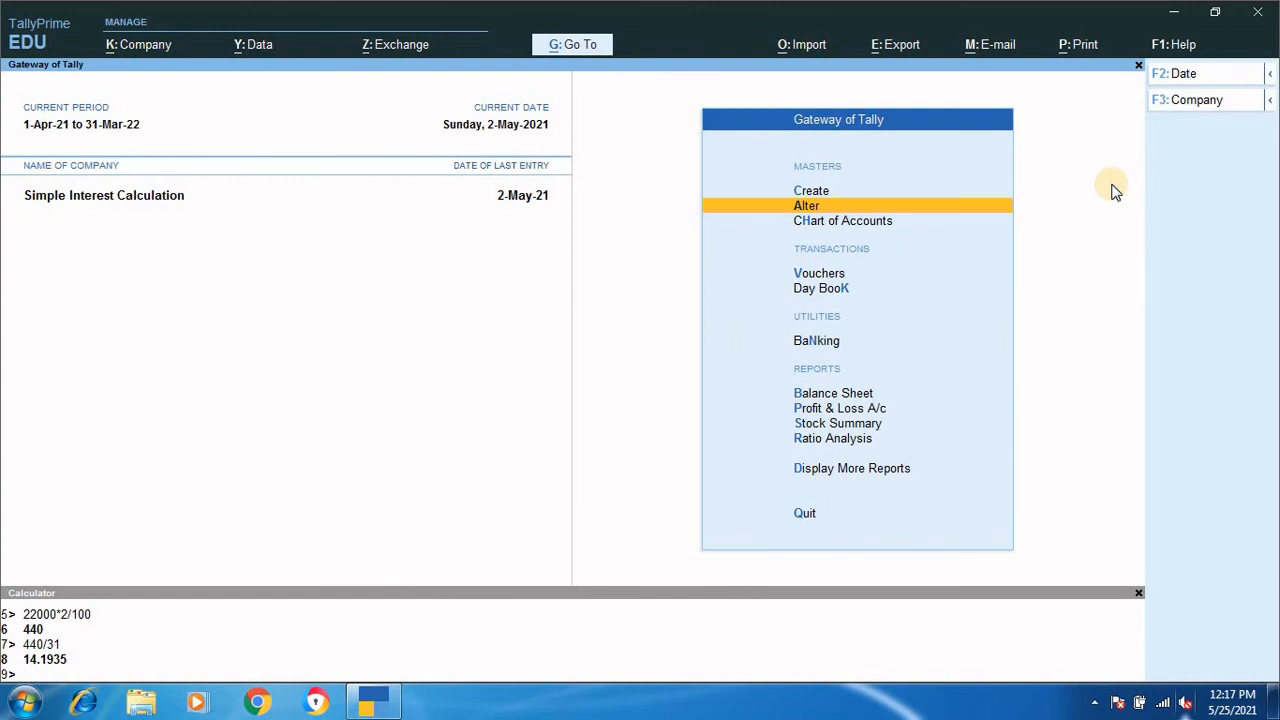
Step: Open the Interest Receivable report and drill down to the interest calculation of the NN AGENCY - CUSTOMER ledger
key(Down)
key(Down)
key(Down)
key(Down)
key(Down)
key(Down)
key(Down)
key(Down)
key(Down)
key(Down)
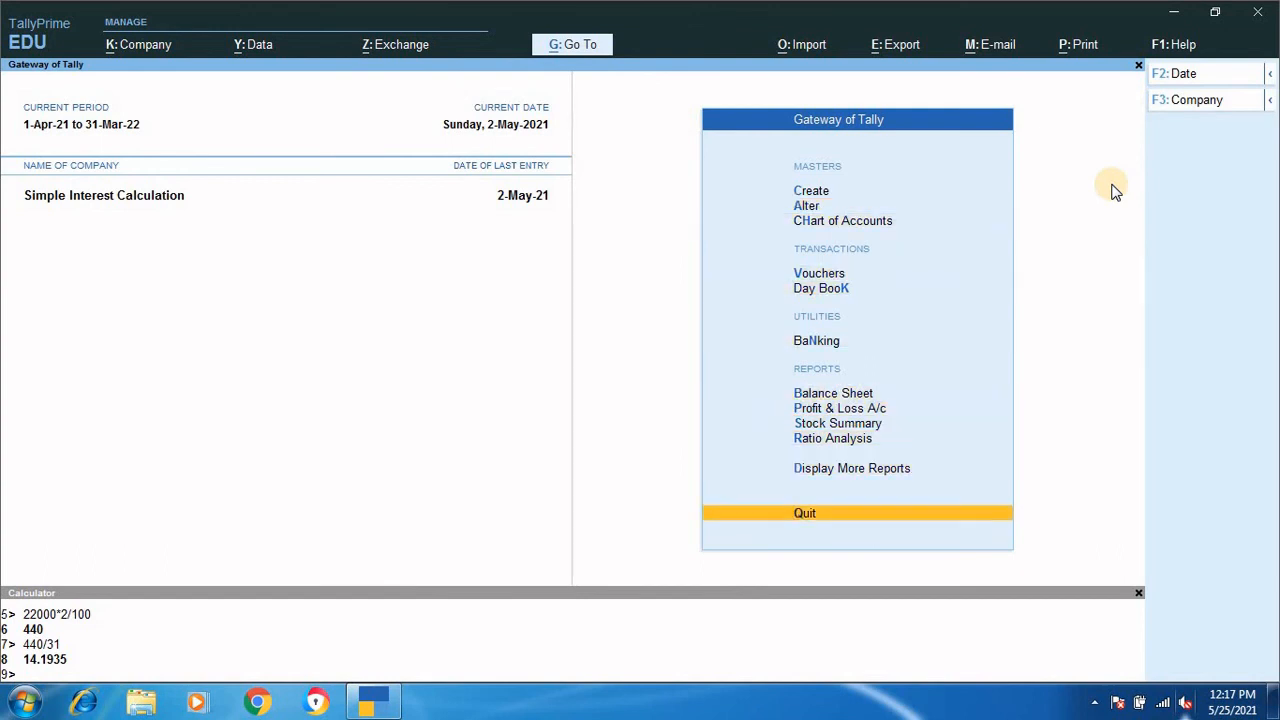
key(Up)
key(Return)
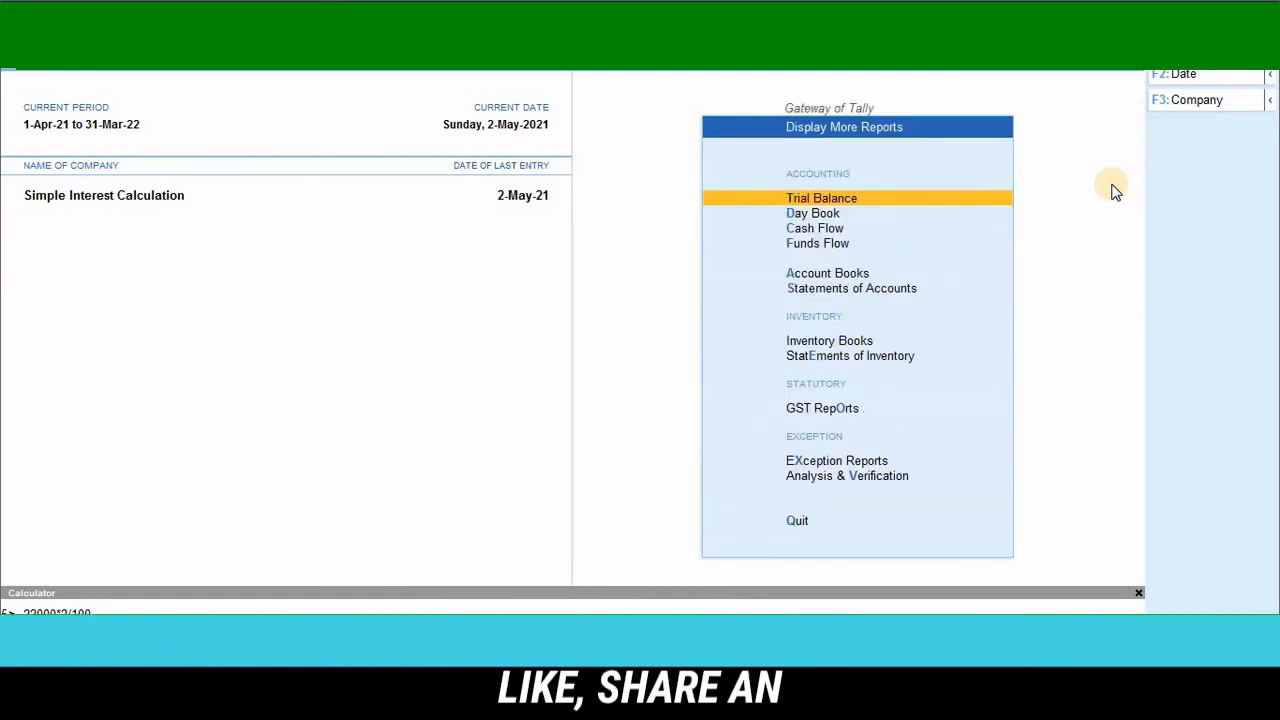
key(Down)
key(Down)
key(Down)
key(Down)
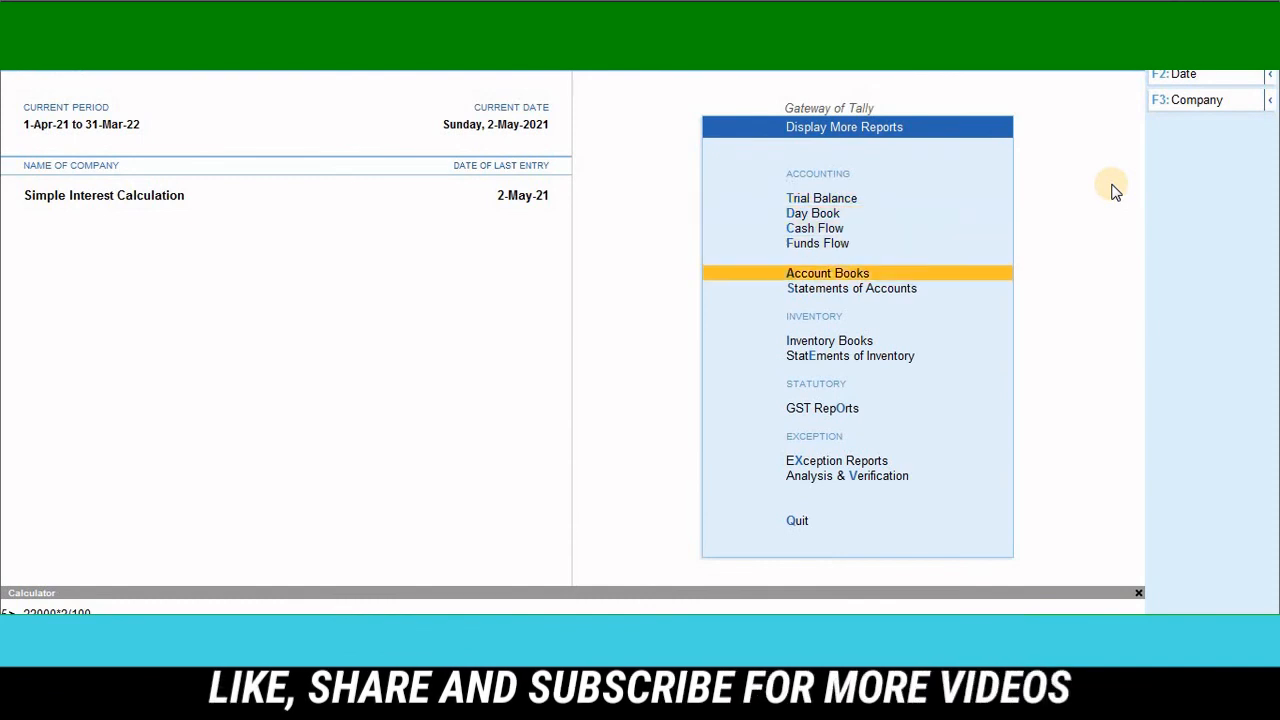
key(Down)
key(Return)
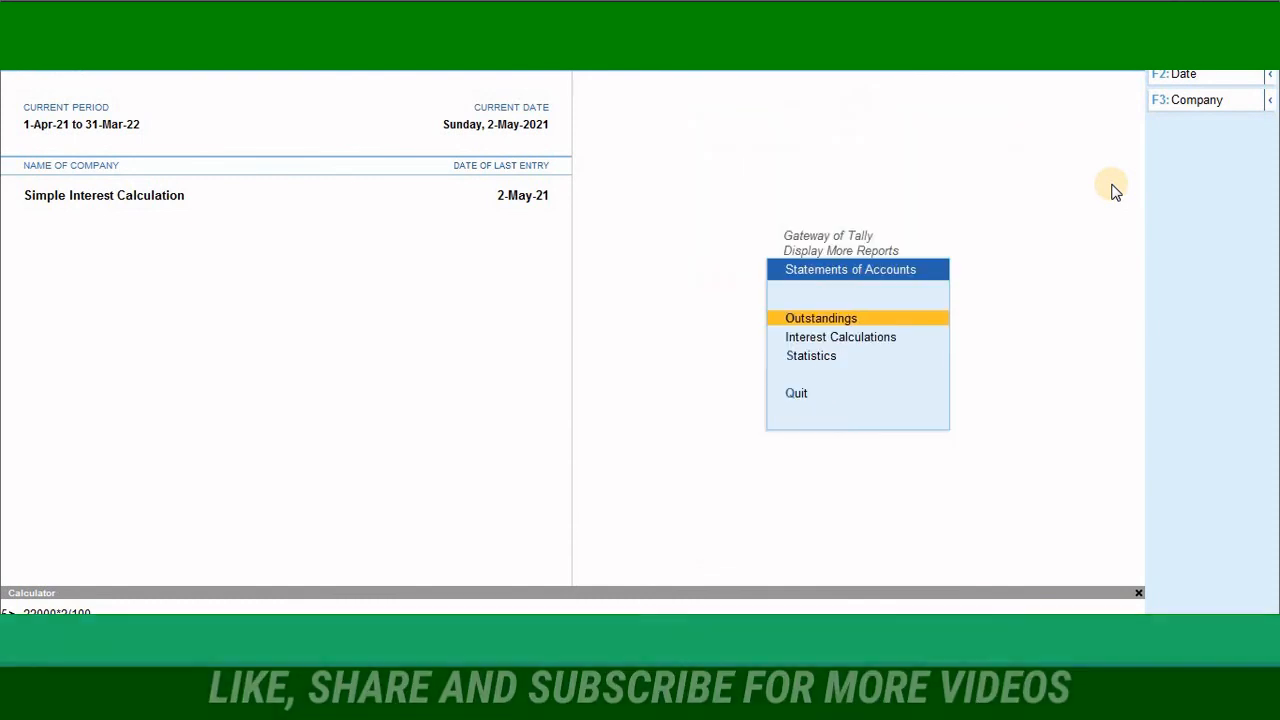
key(Down)
key(Return)
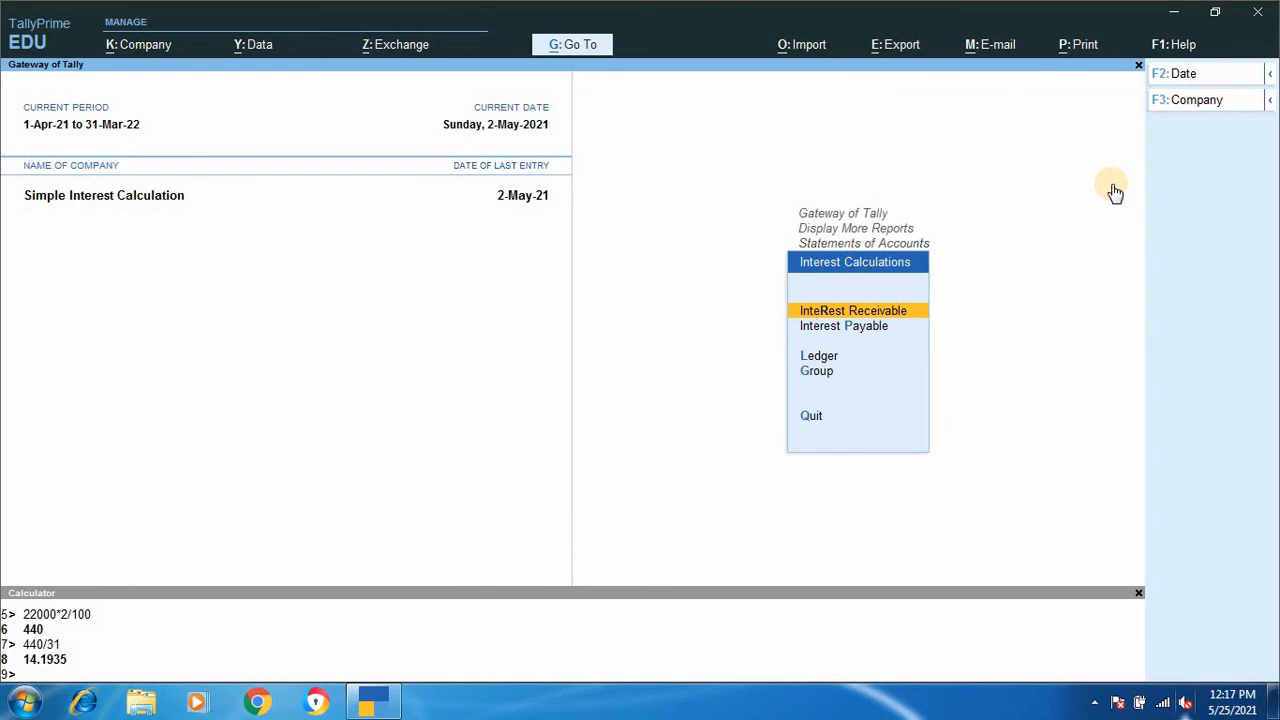
key(Return)
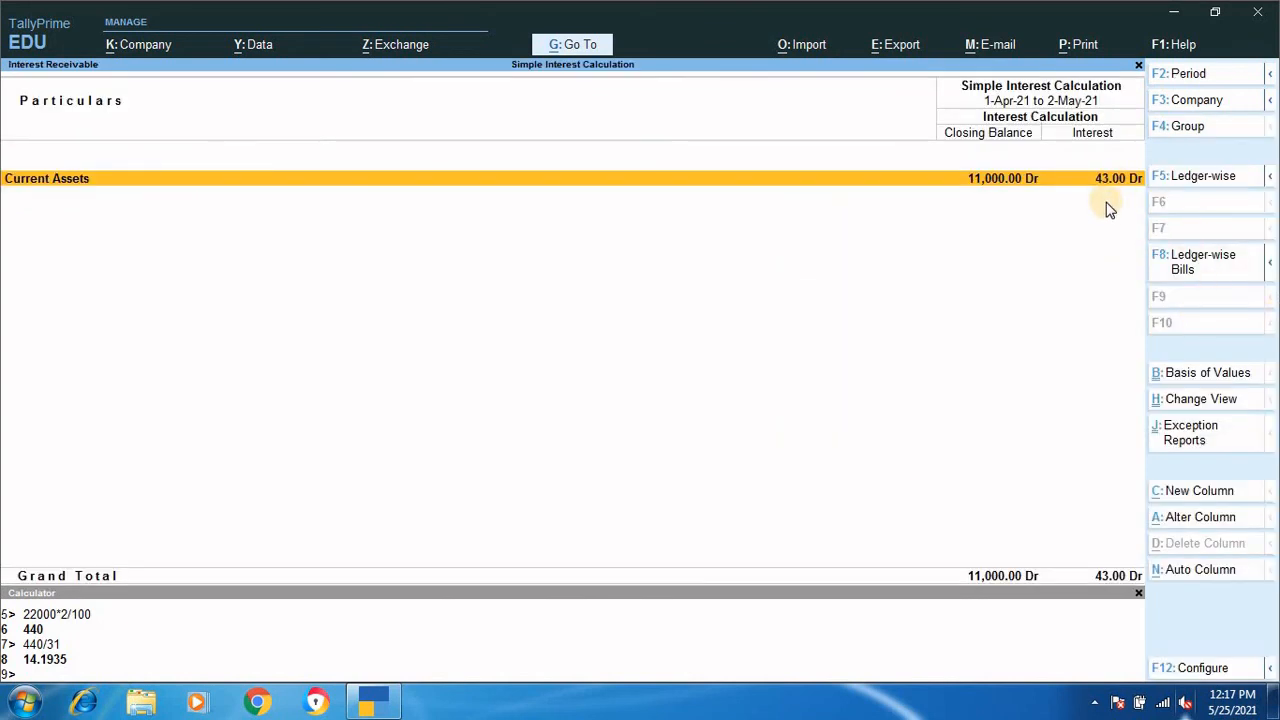
key(Return)
key(Return)
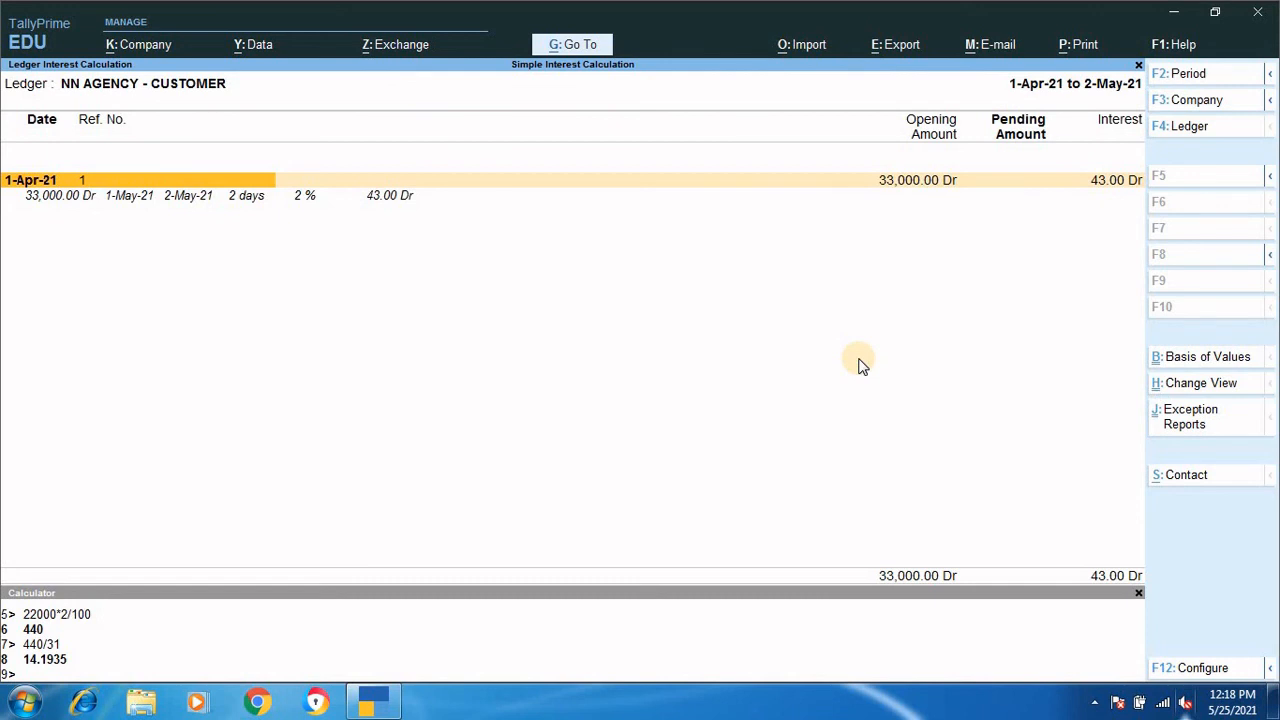
Step: Check the customer's interest in the calculator by computing 33000*2/100 and 660/31*2
click(28, 677)
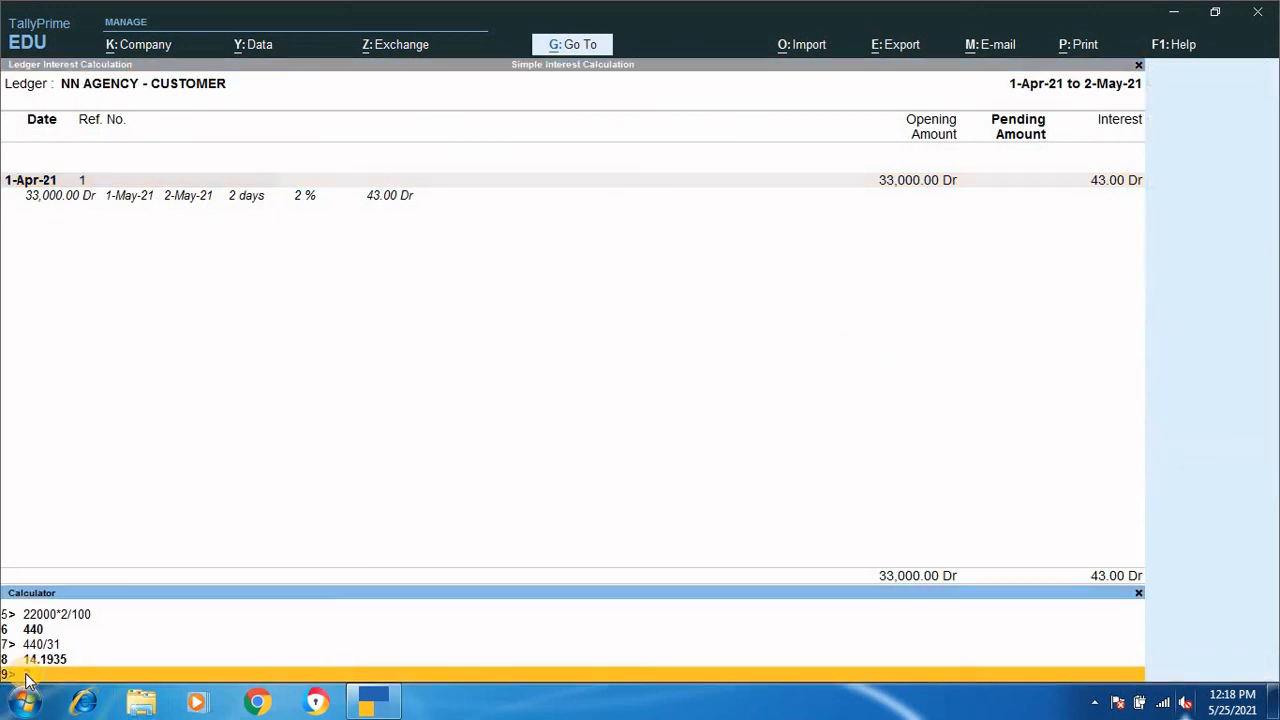
text(330000)
key(BackSpace)
text(*2/100)
key(Return)
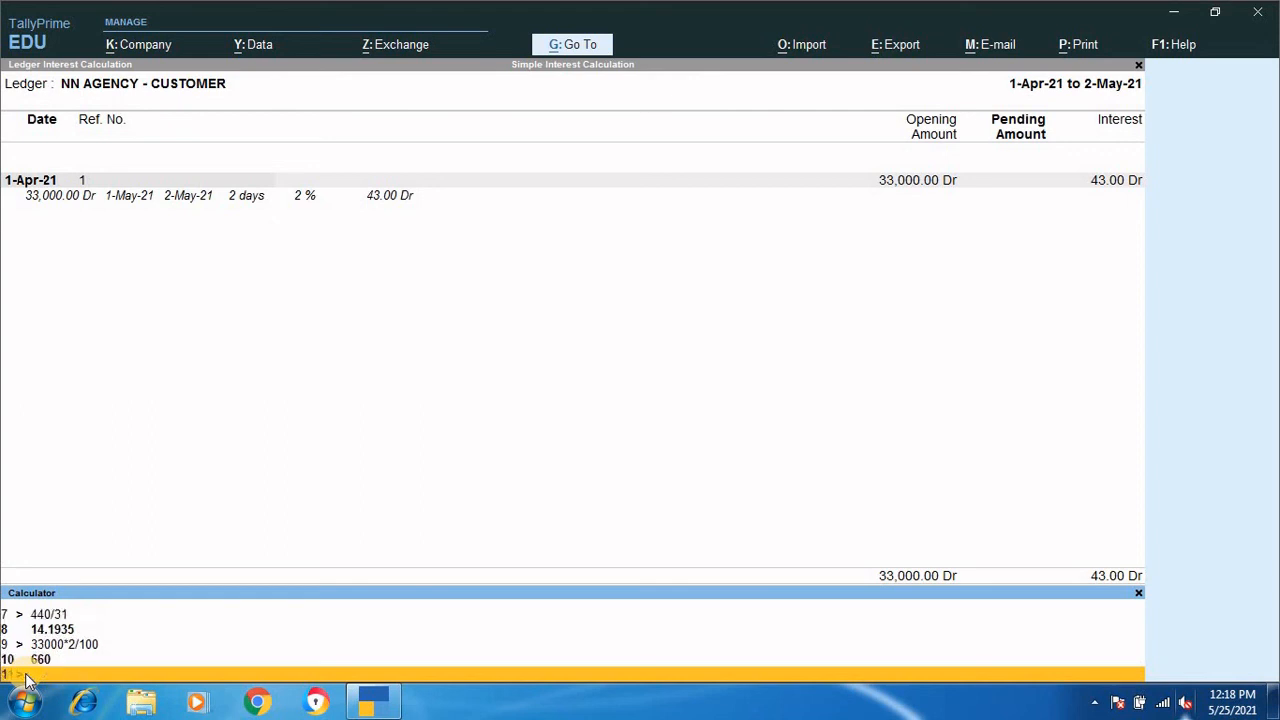
text(660/31*2)
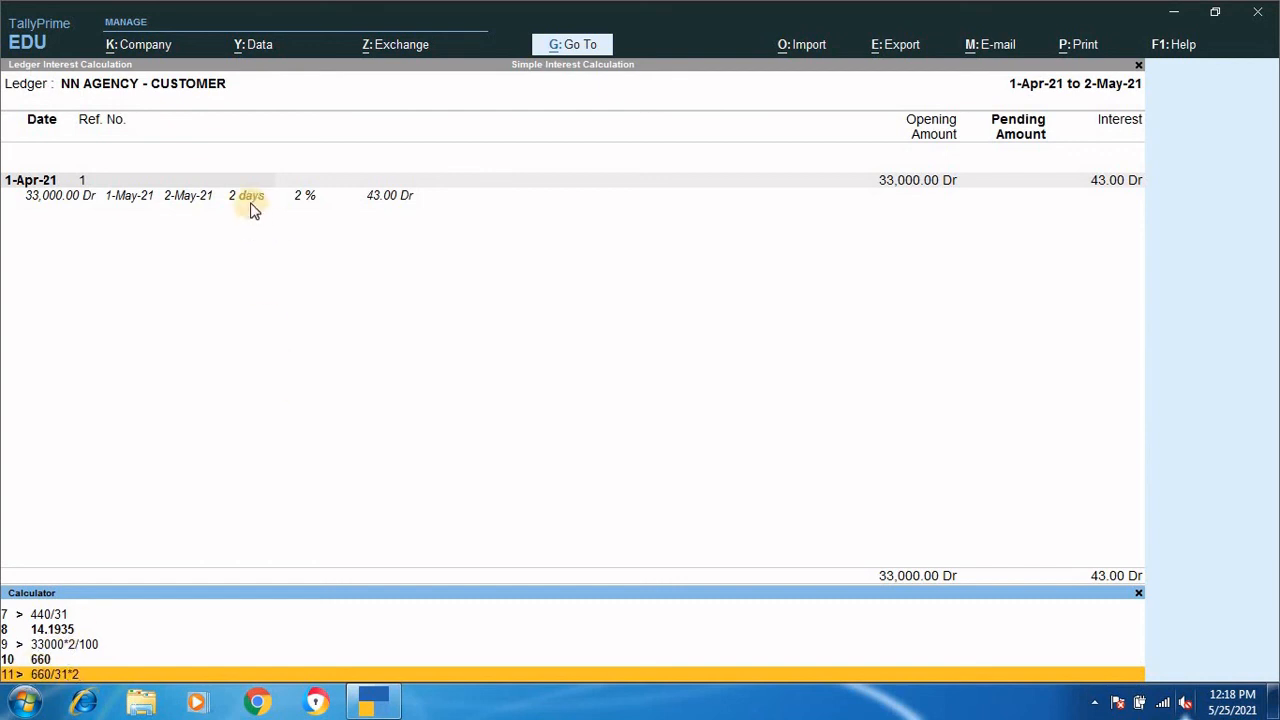
key(Return)
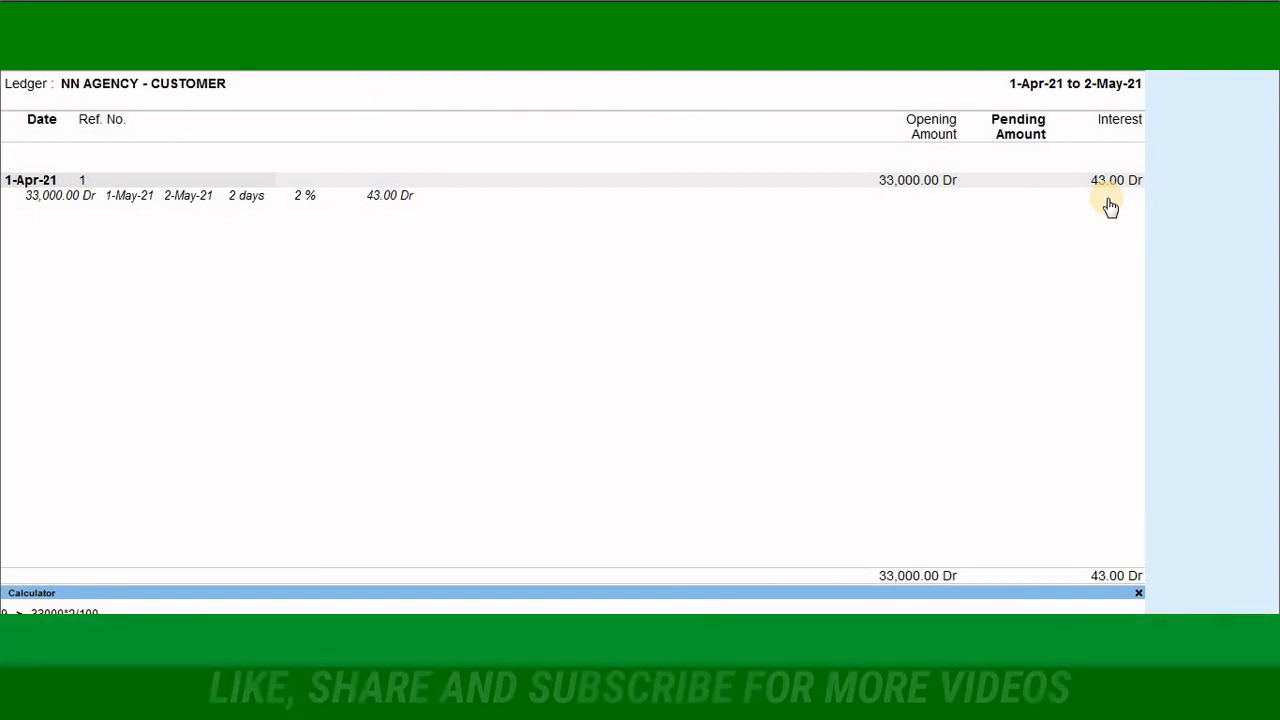
Step: Close the customer's interest reports and open the Interest Payable report
key(Escape)
key(Escape)
key(Escape)
key(Escape)
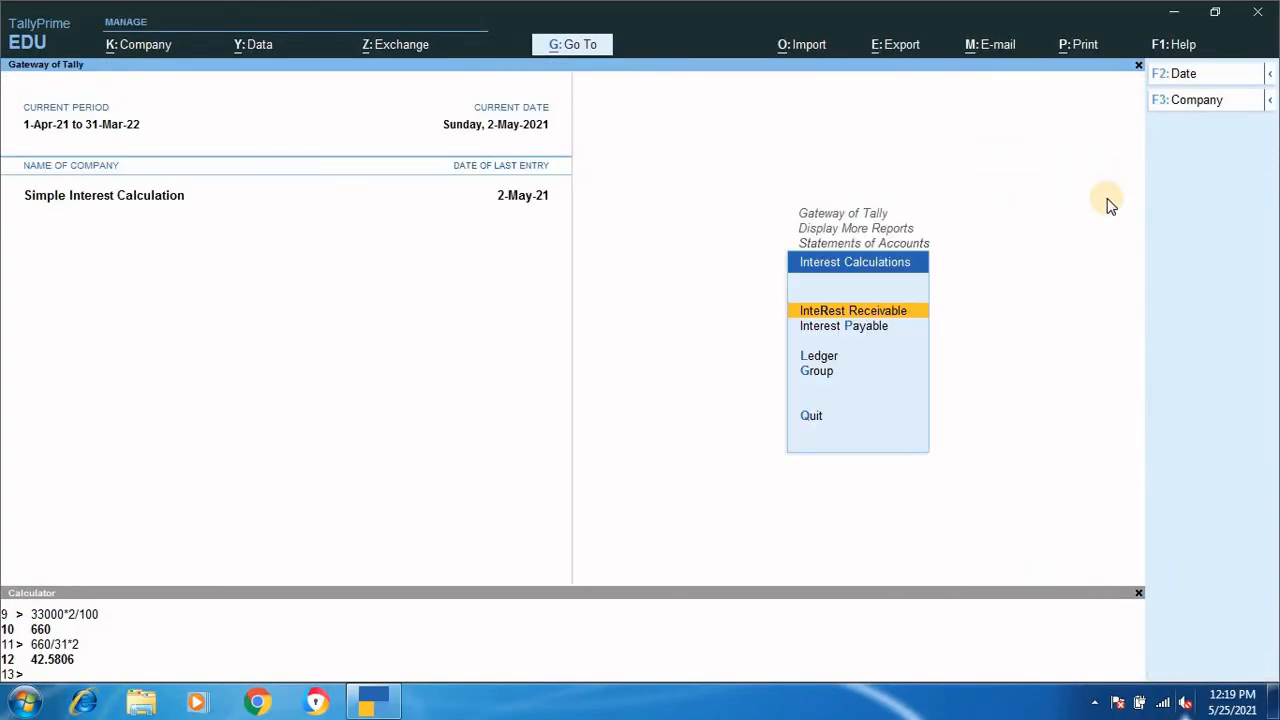
key(Down)
key(Return)
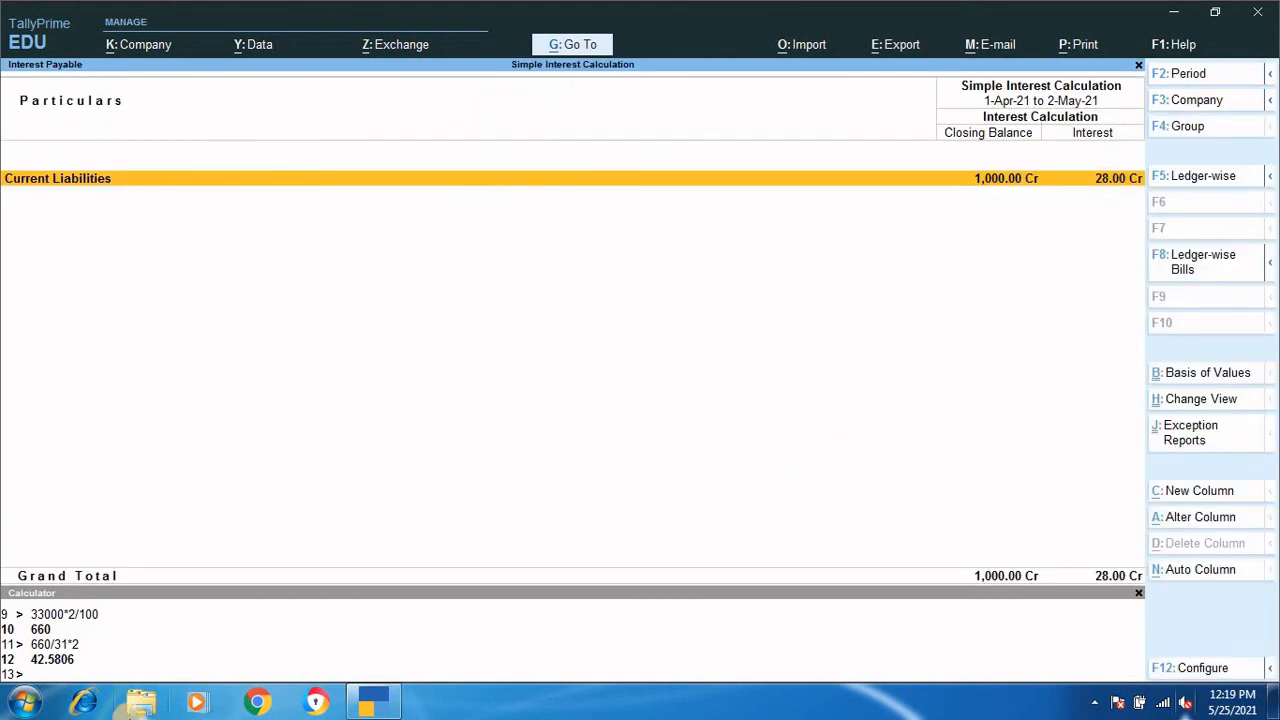
Step: Check the supplier's interest in the calculator by computing 22000*2/100 and 440/31*2
click(55, 676)
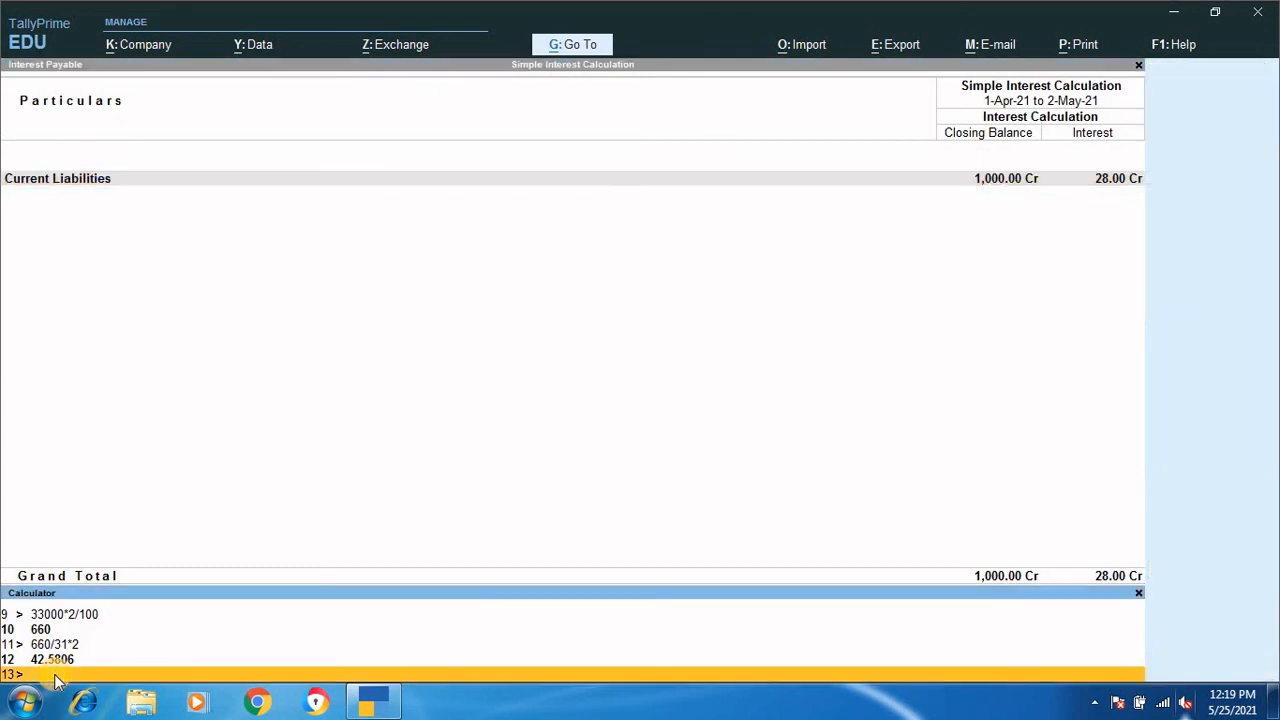
text(22000*2/100)
key(Return)
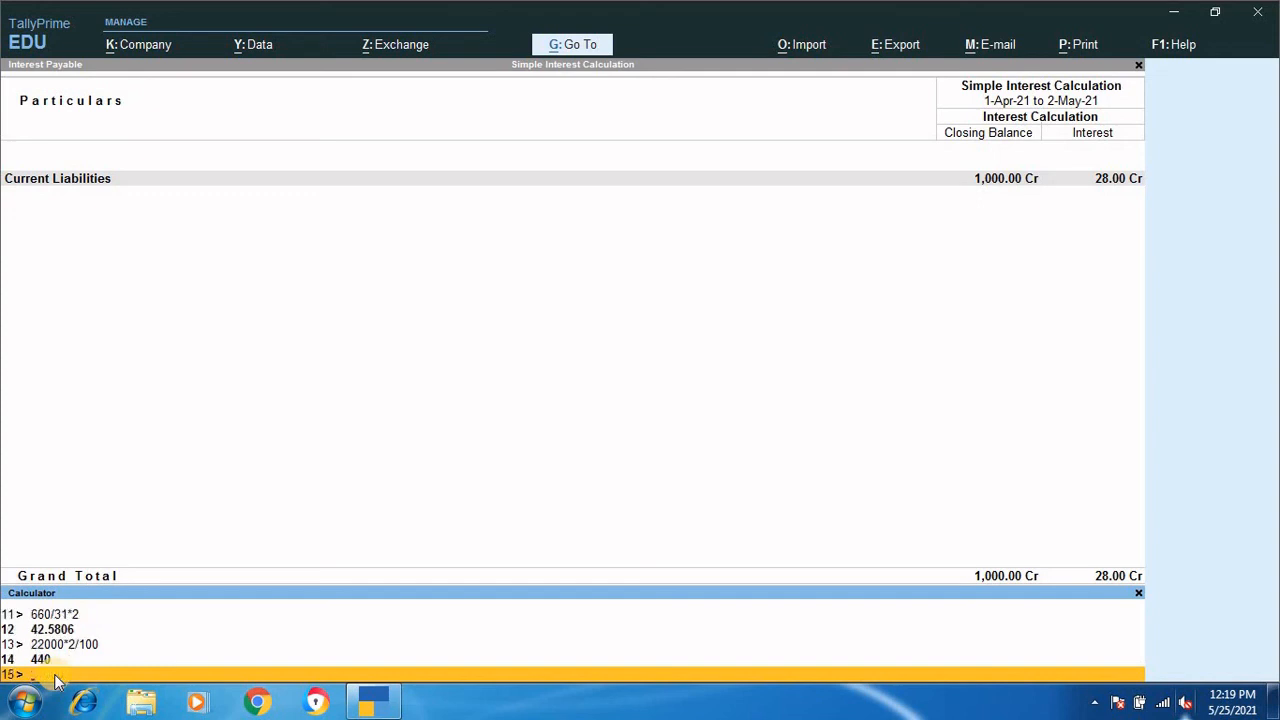
text(440/31*2)
key(Return)
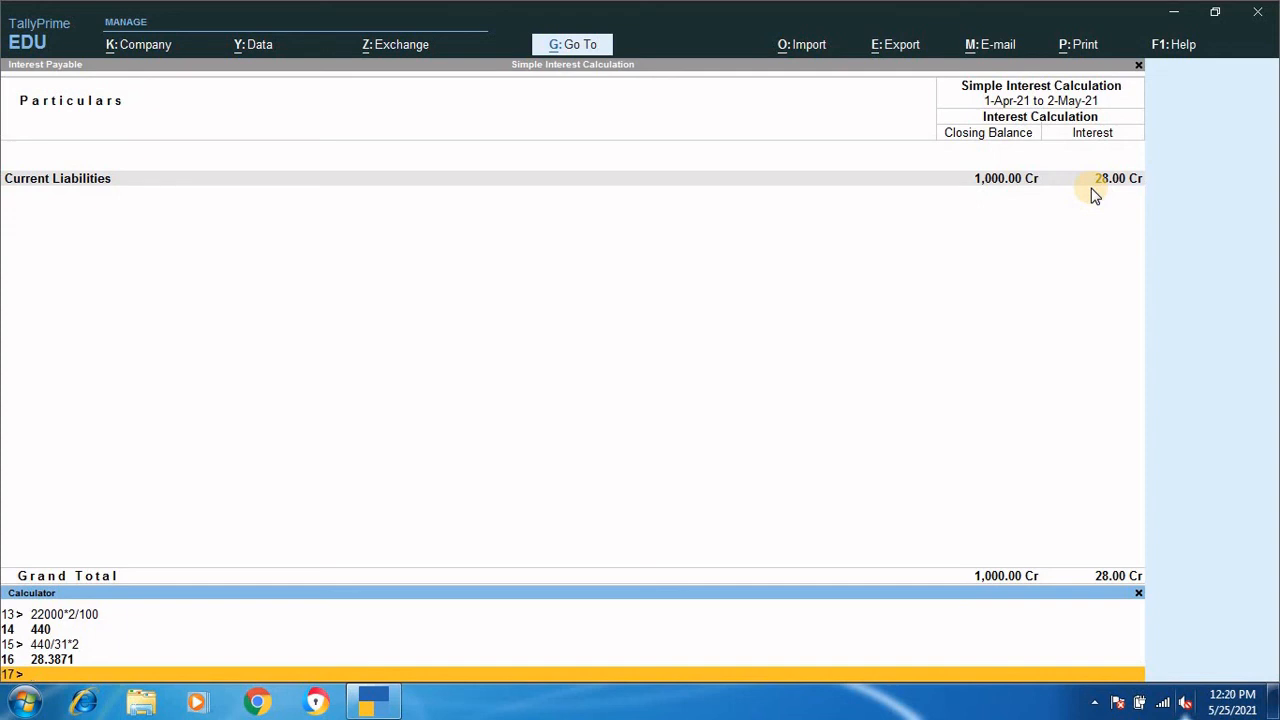
Step: Close the Interest Payable report and go back to the list of additional reports
key(ctrl+m)
key(Escape)
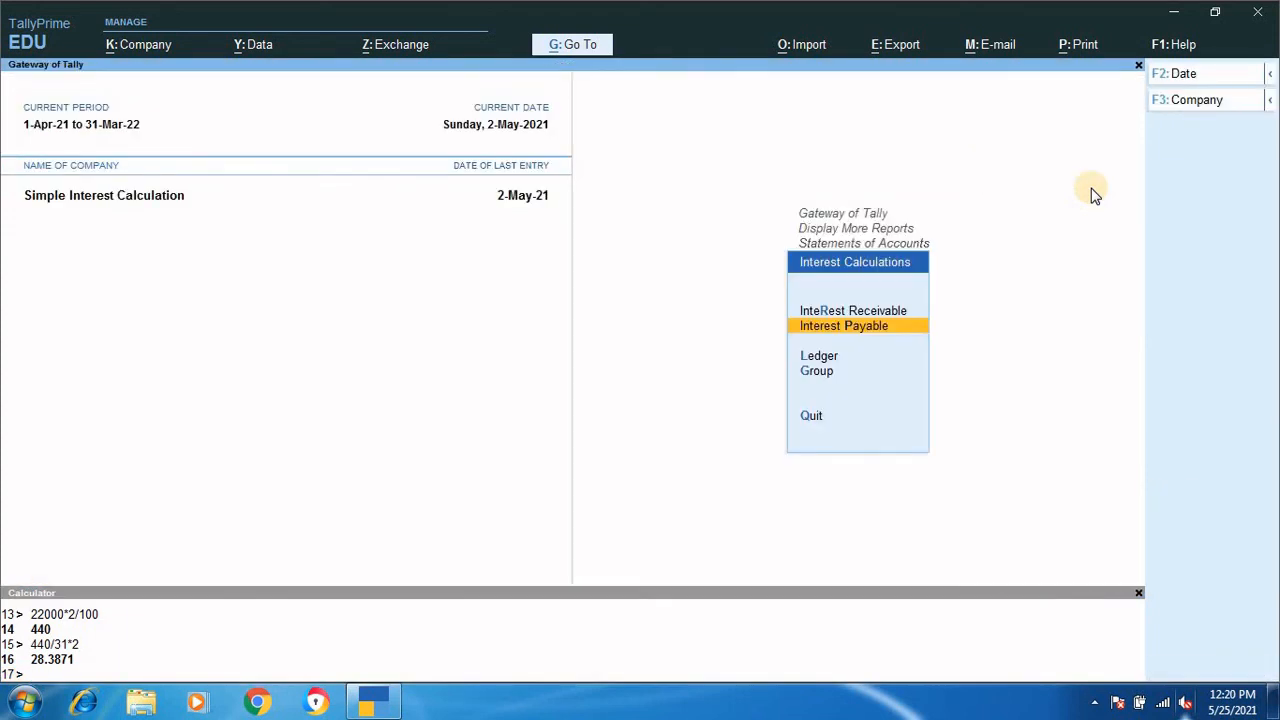
key(Escape)
key(Escape)
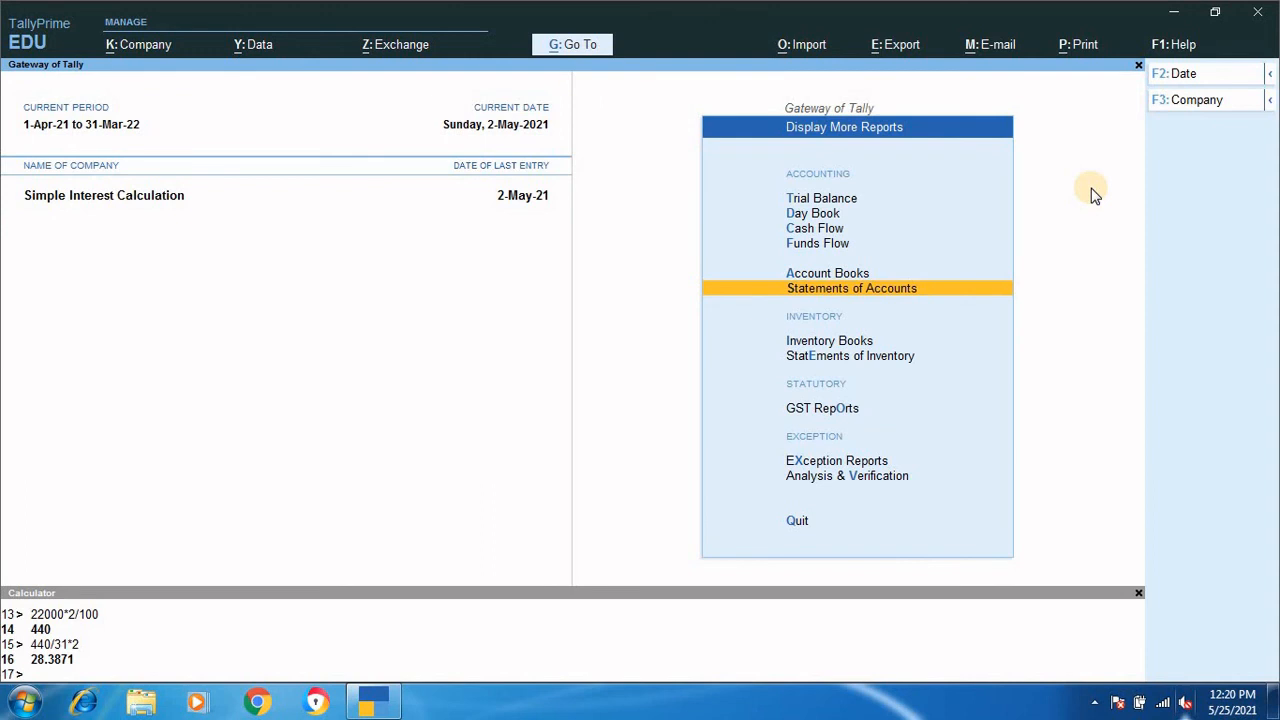